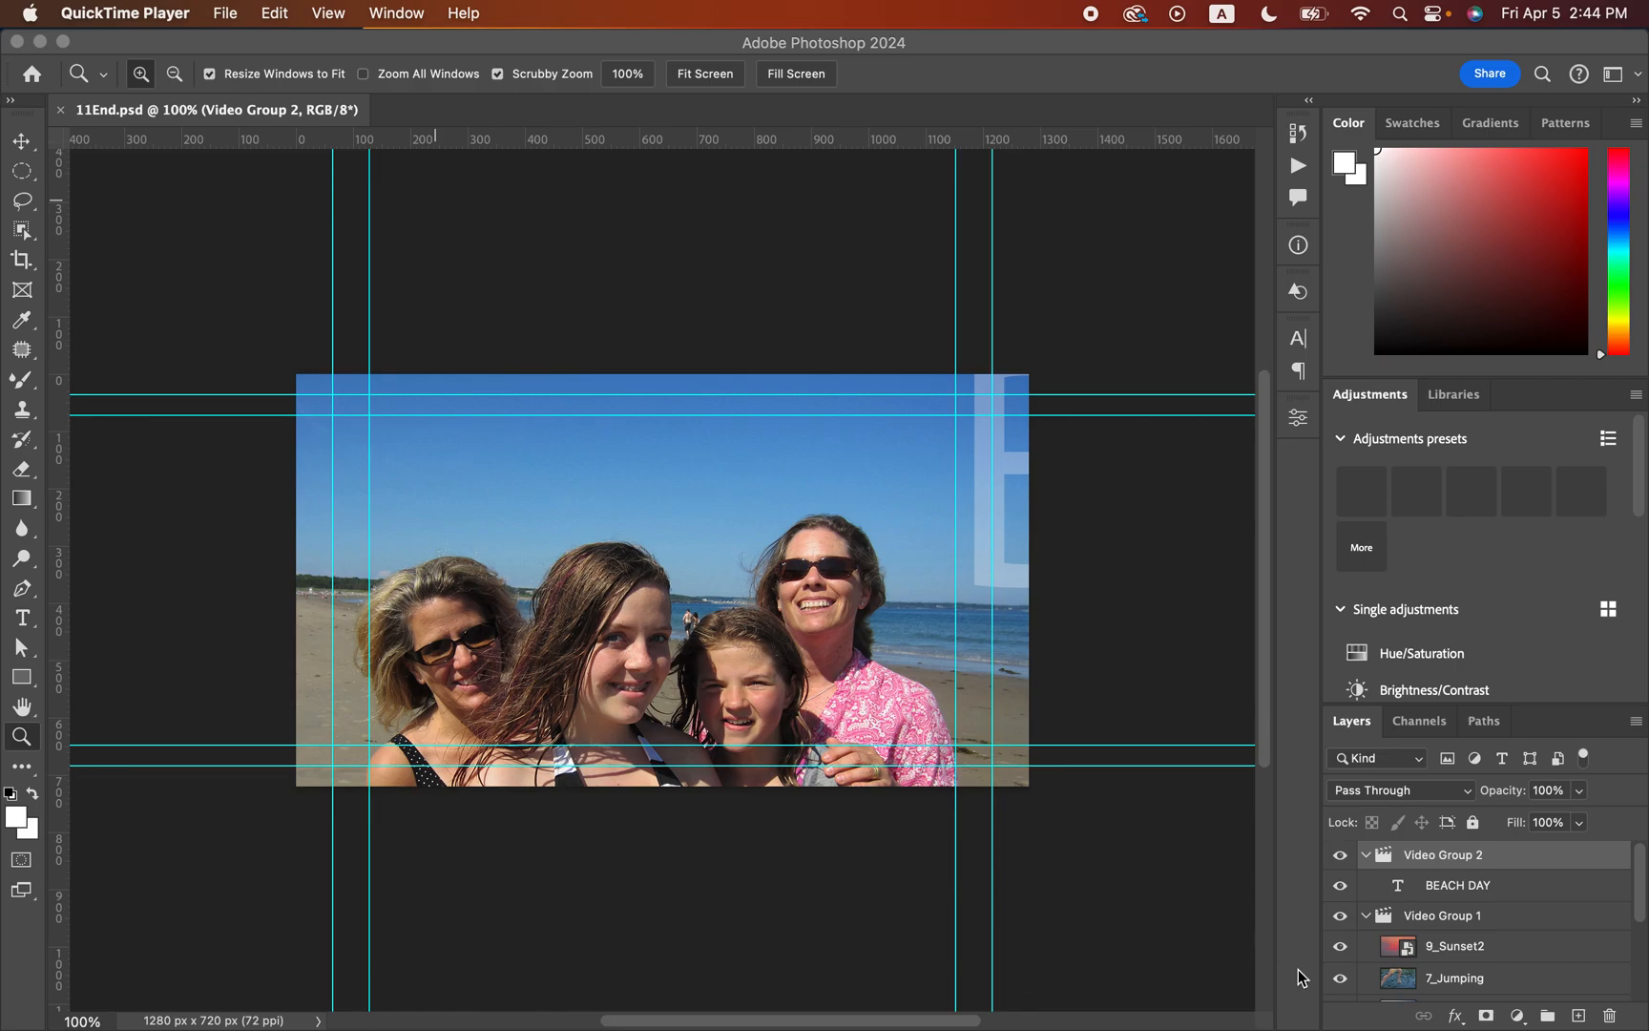
Step: Show the Timeline panel for the open 11End.psd video project
{"action": "scroll", "coordinate": [1415, 930], "scroll_direction": "down", "scroll_amount": 5}
{"action": "scroll", "coordinate": [1414, 930], "scroll_direction": "up", "scroll_amount": 8}
{"action": "left_click", "coordinate": [596, 132]}
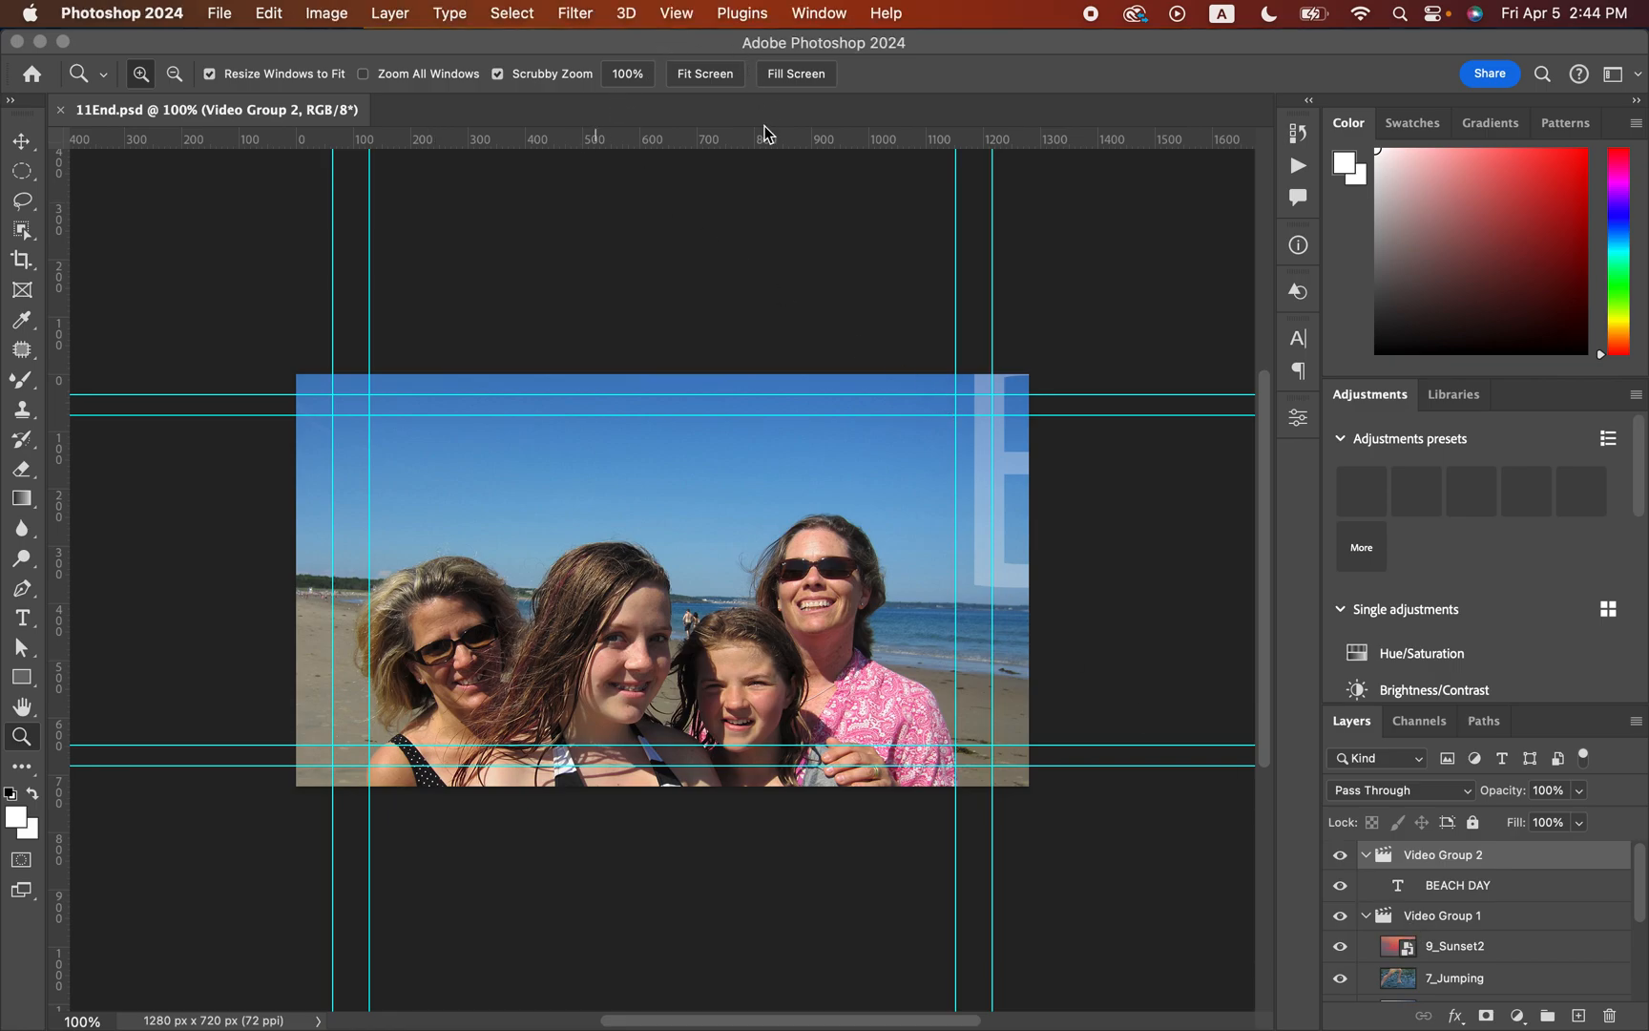
{"action": "left_click", "coordinate": [820, 13]}
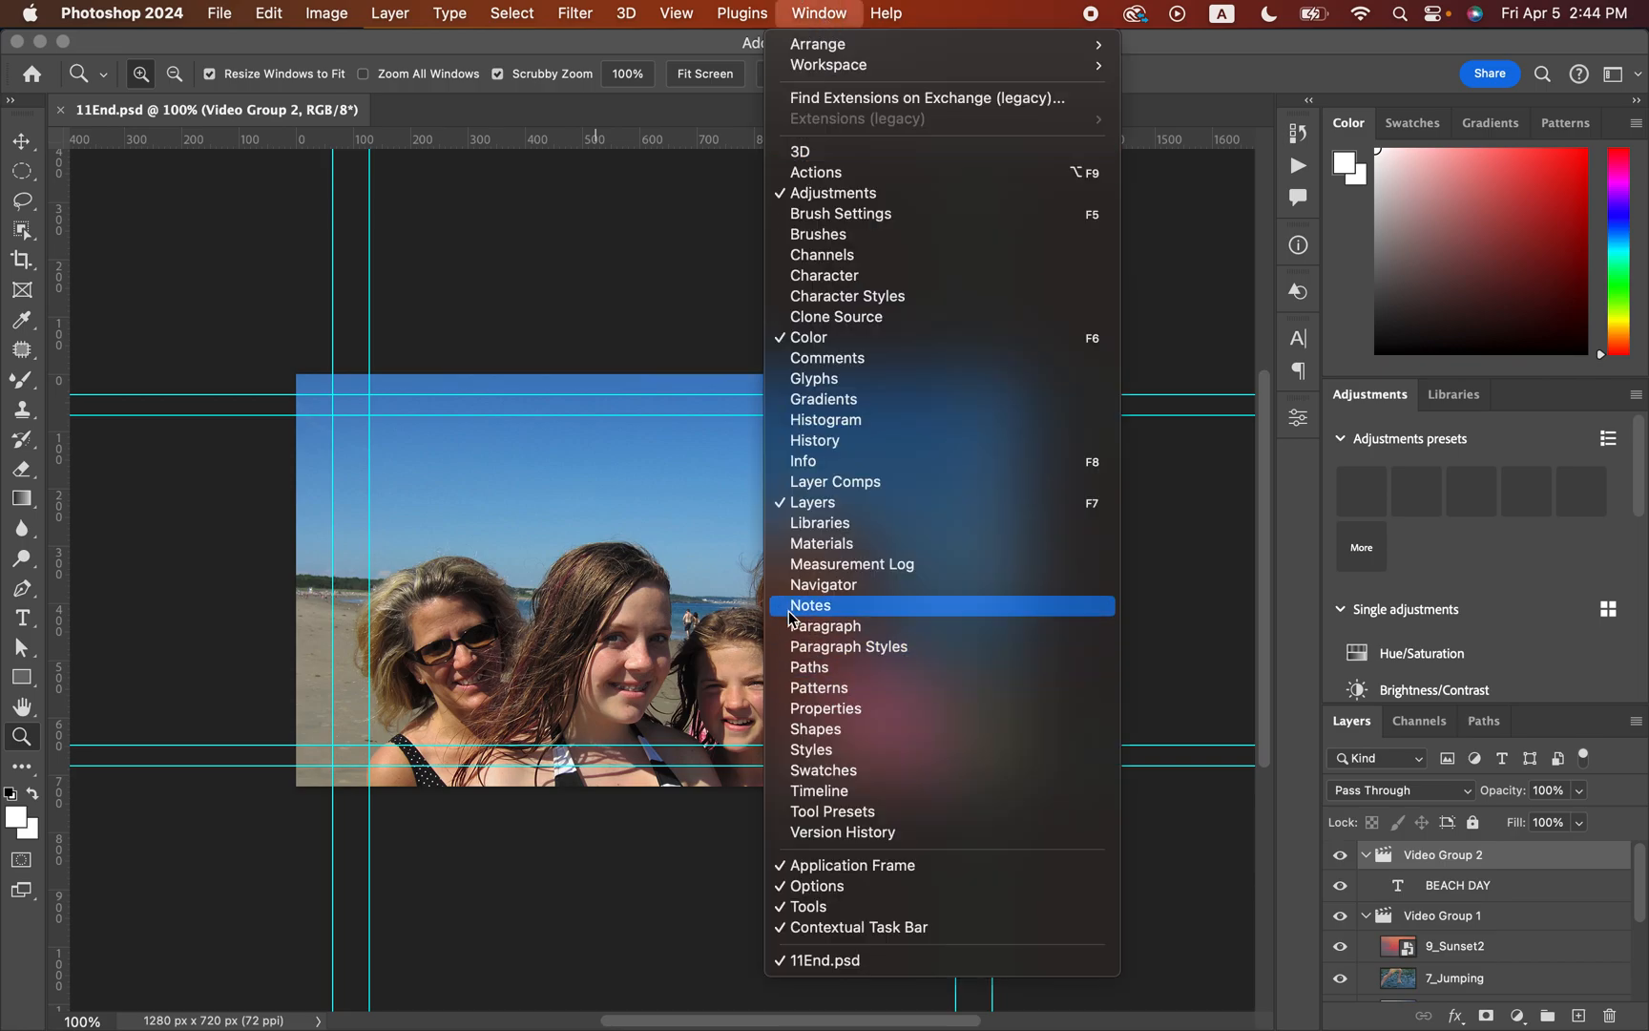
{"action": "left_click", "coordinate": [817, 794]}
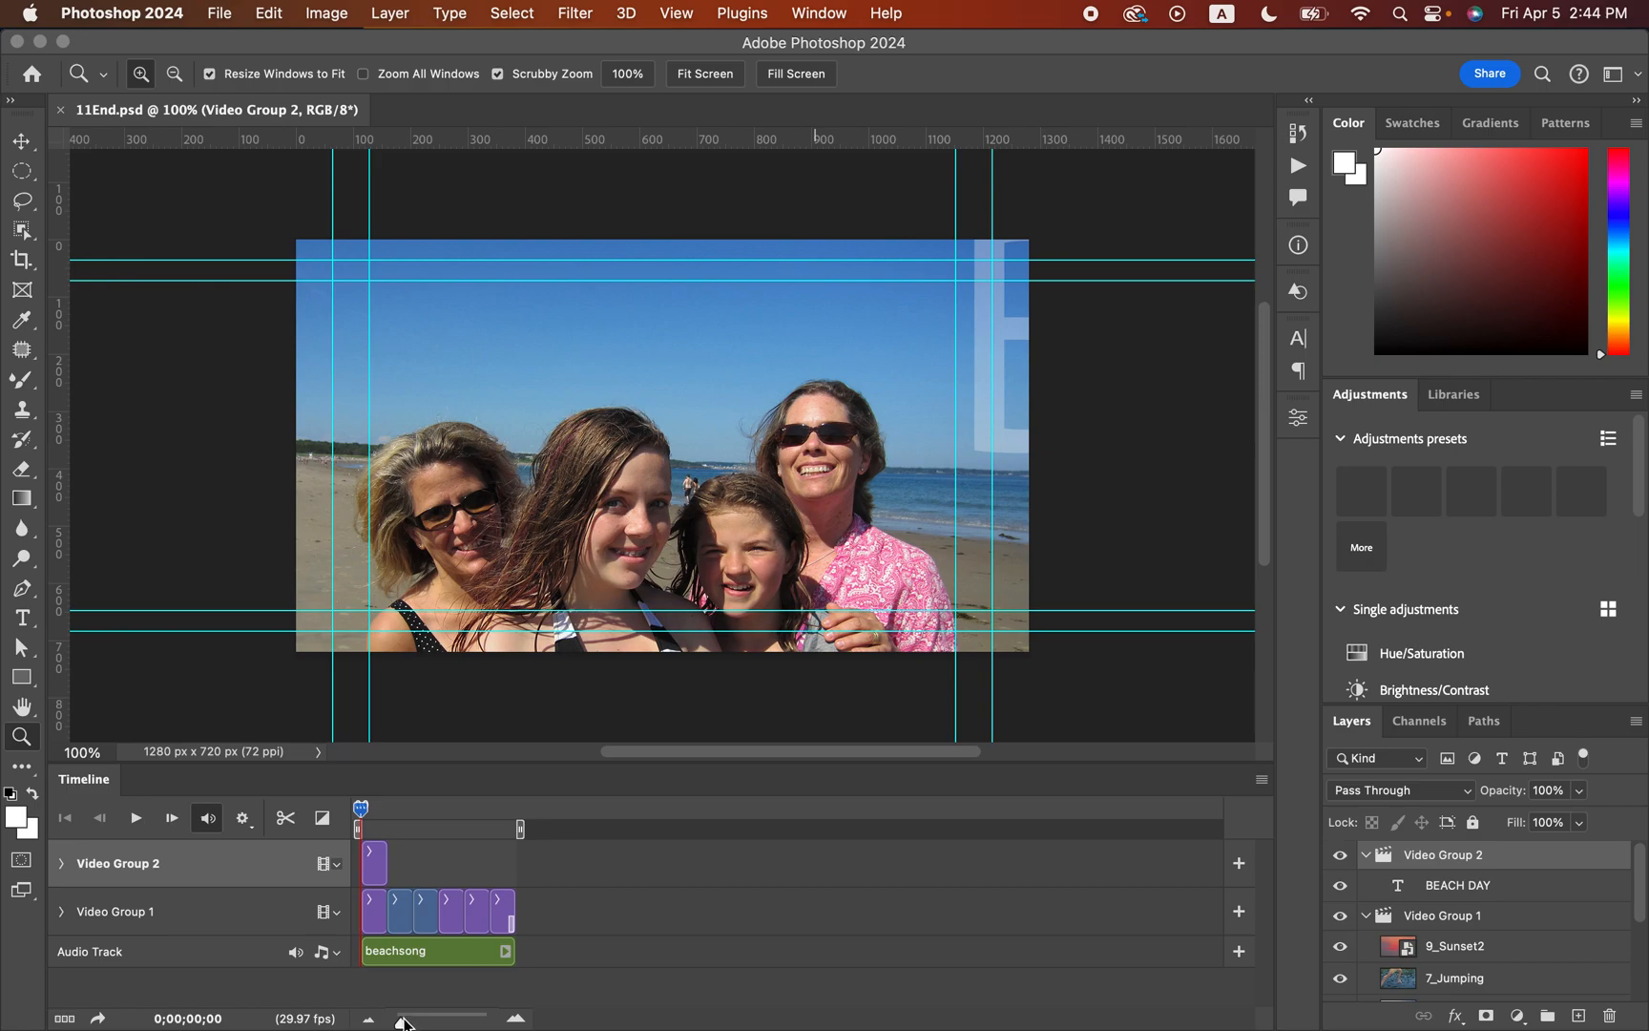
Step: Enlarge the timeline scale to play the finished 11End.psd video from the start, and close the document
{"action": "left_click_drag", "start_coordinate": [401, 1021], "coordinate": [414, 1023]}
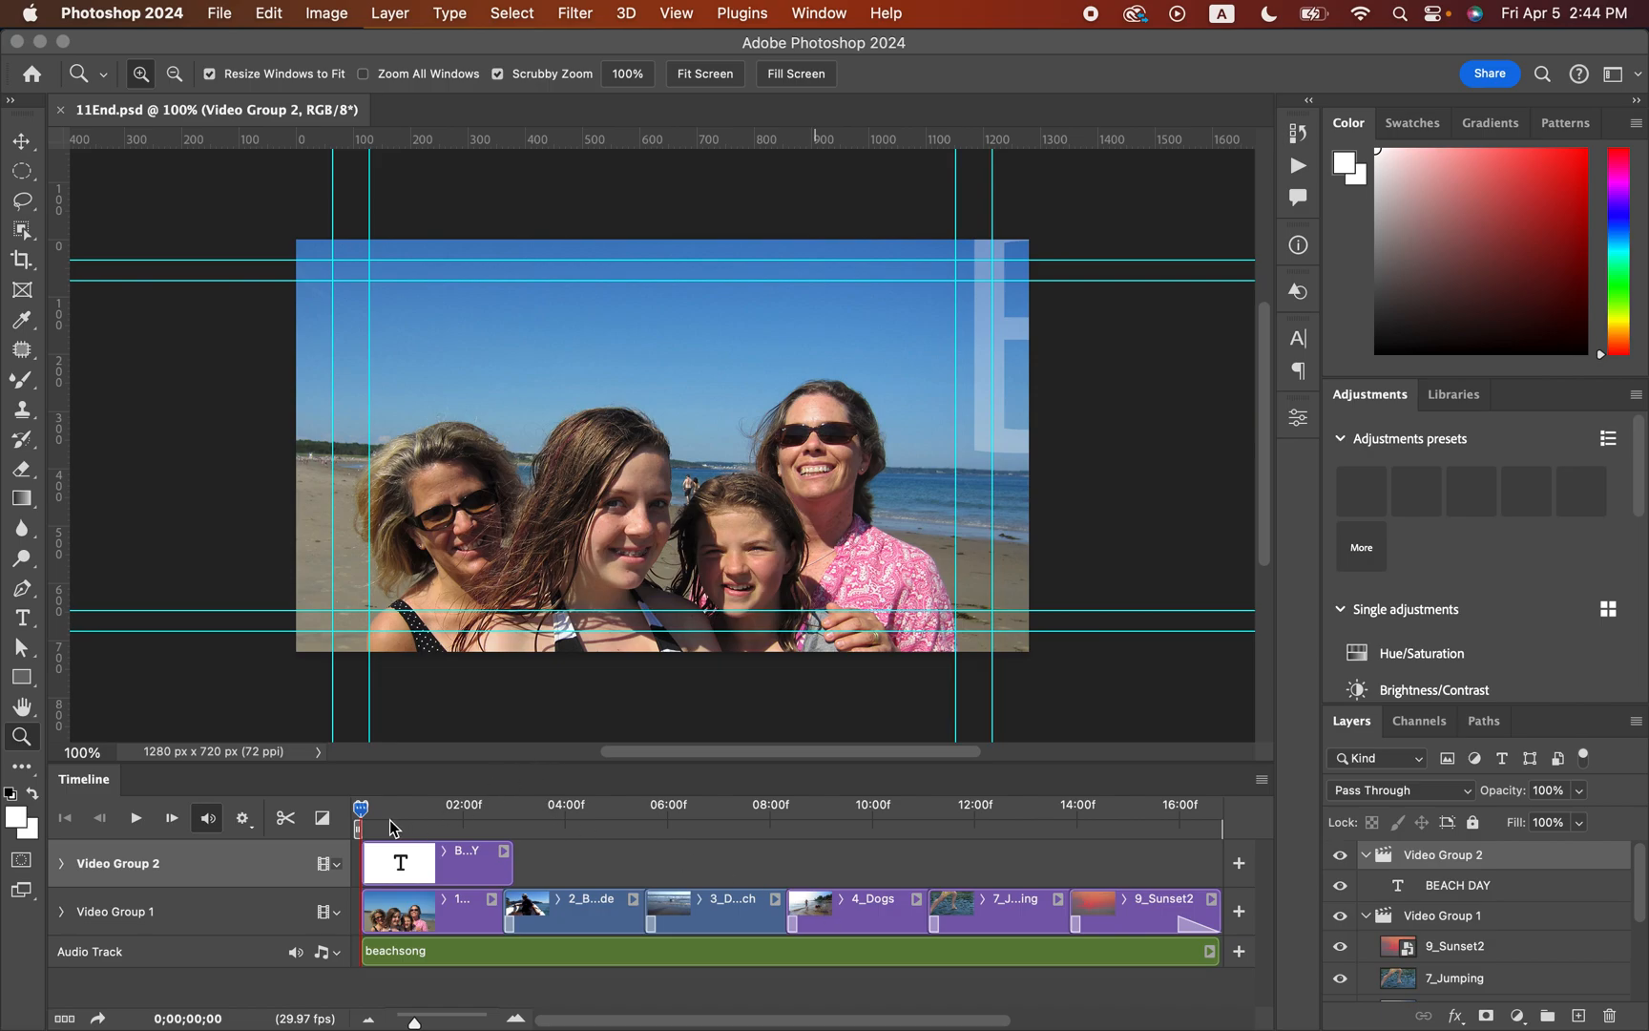
{"action": "key", "text": "space"}
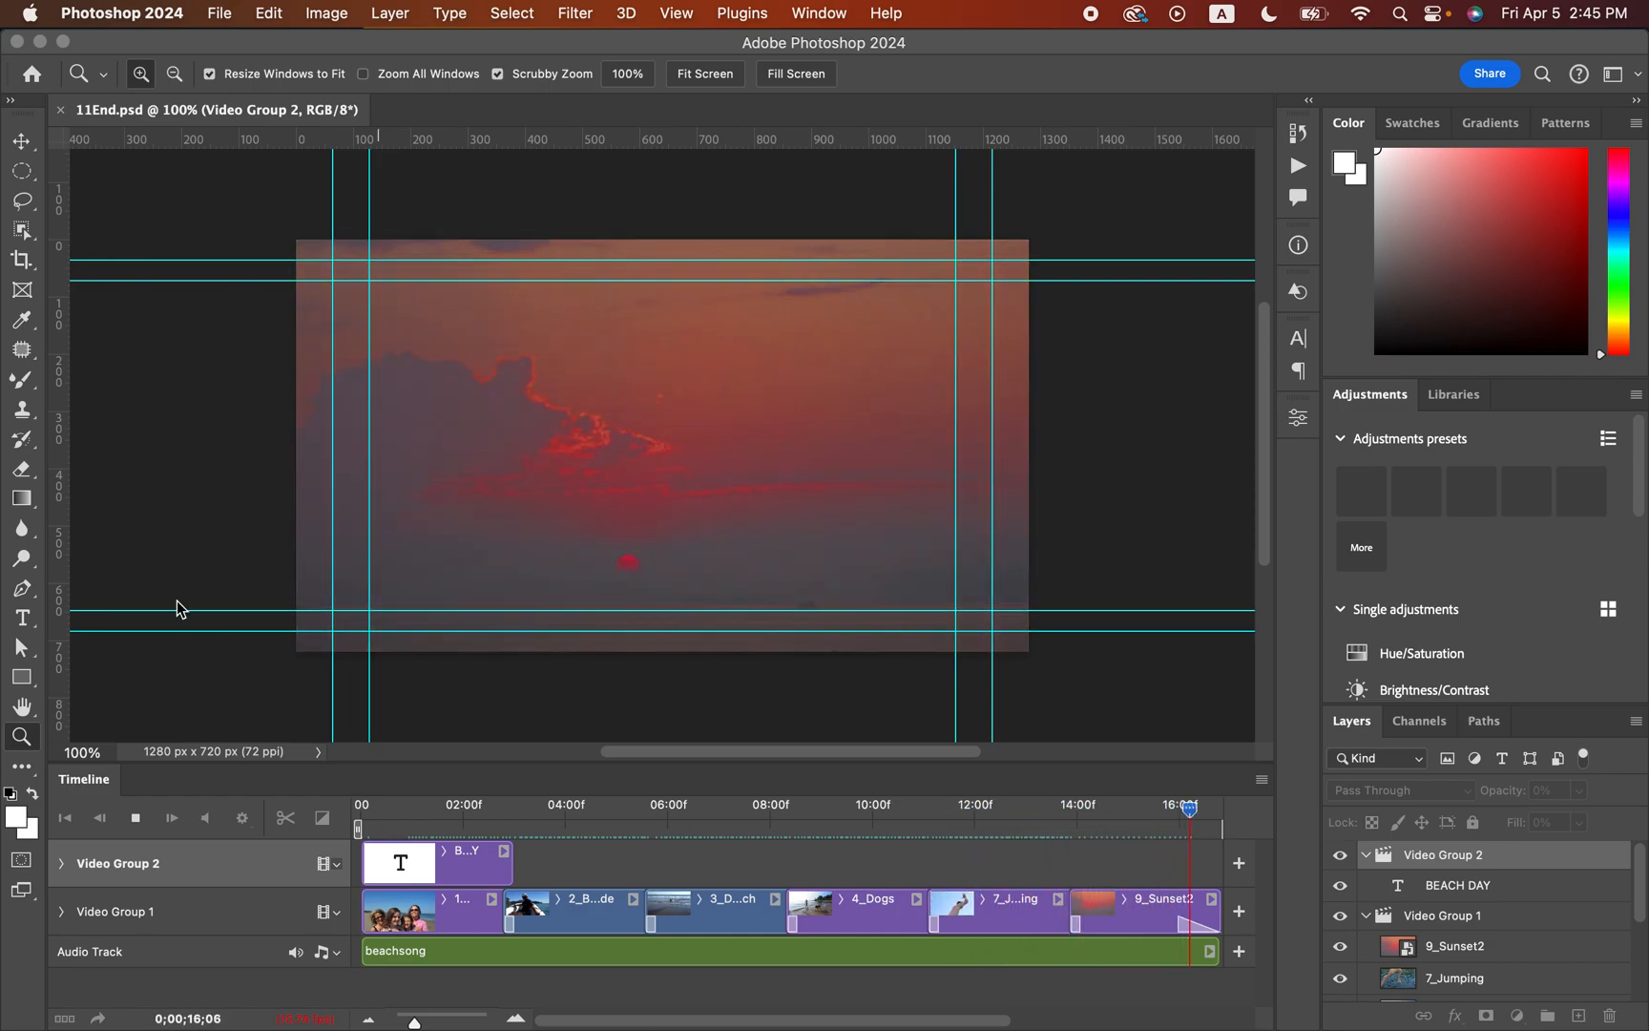
{"action": "left_click", "coordinate": [63, 111]}
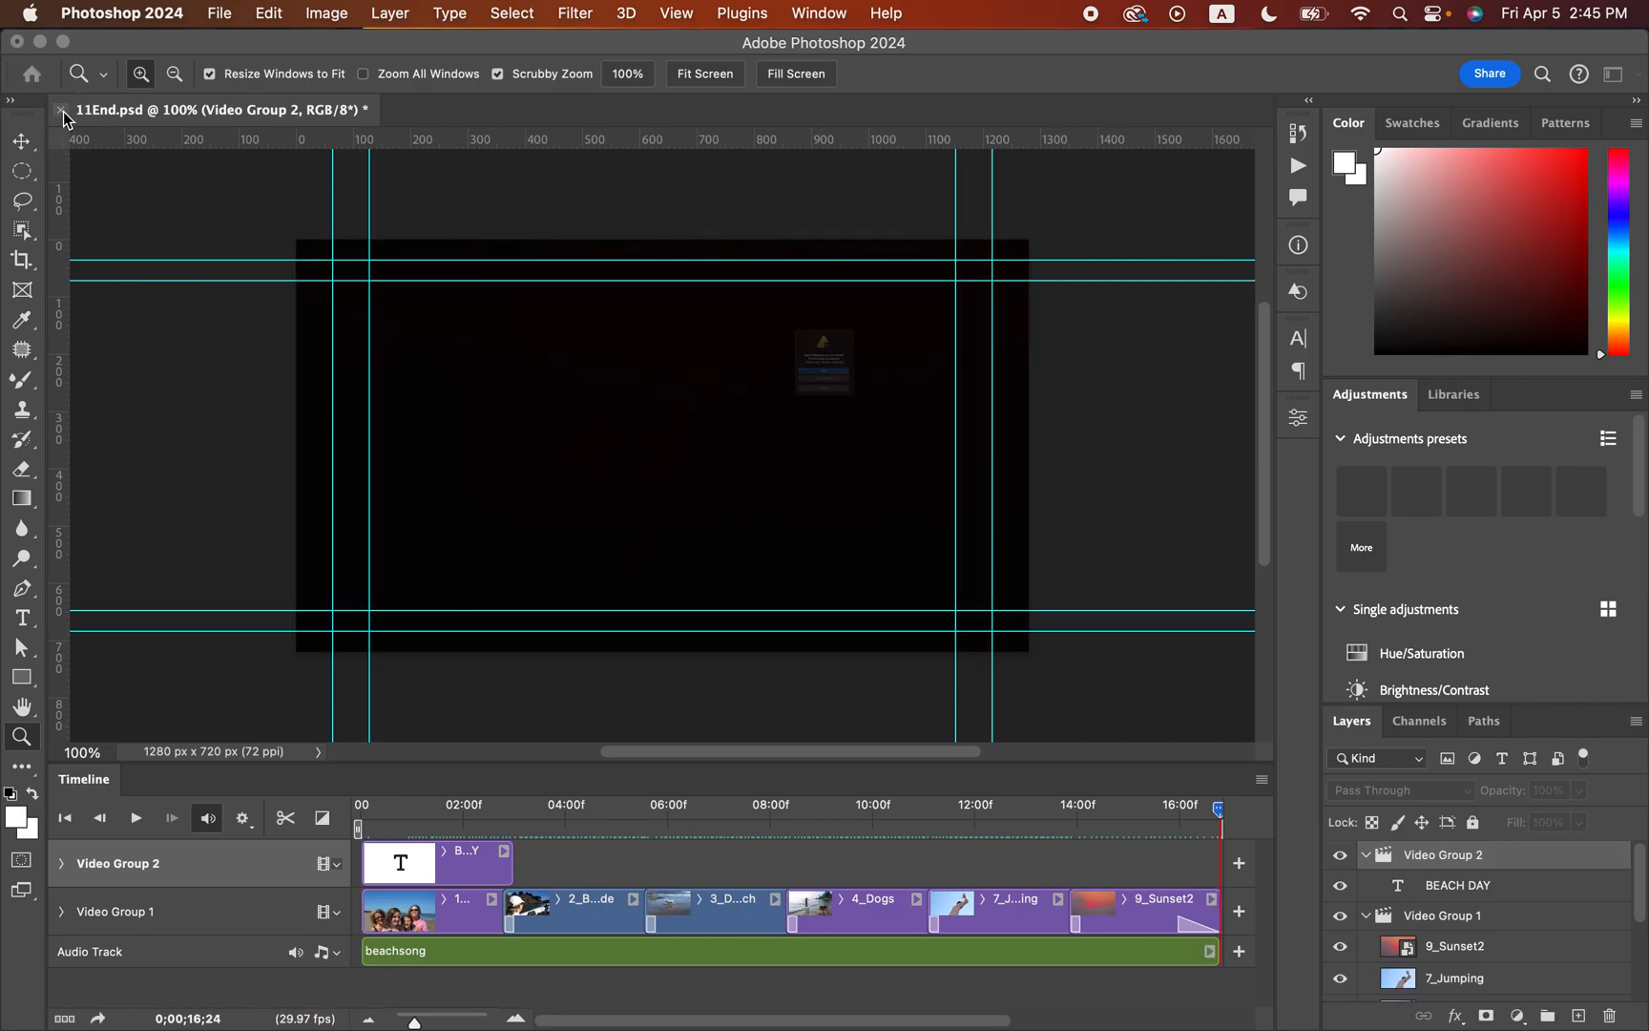
{"action": "left_click", "coordinate": [707, 439]}
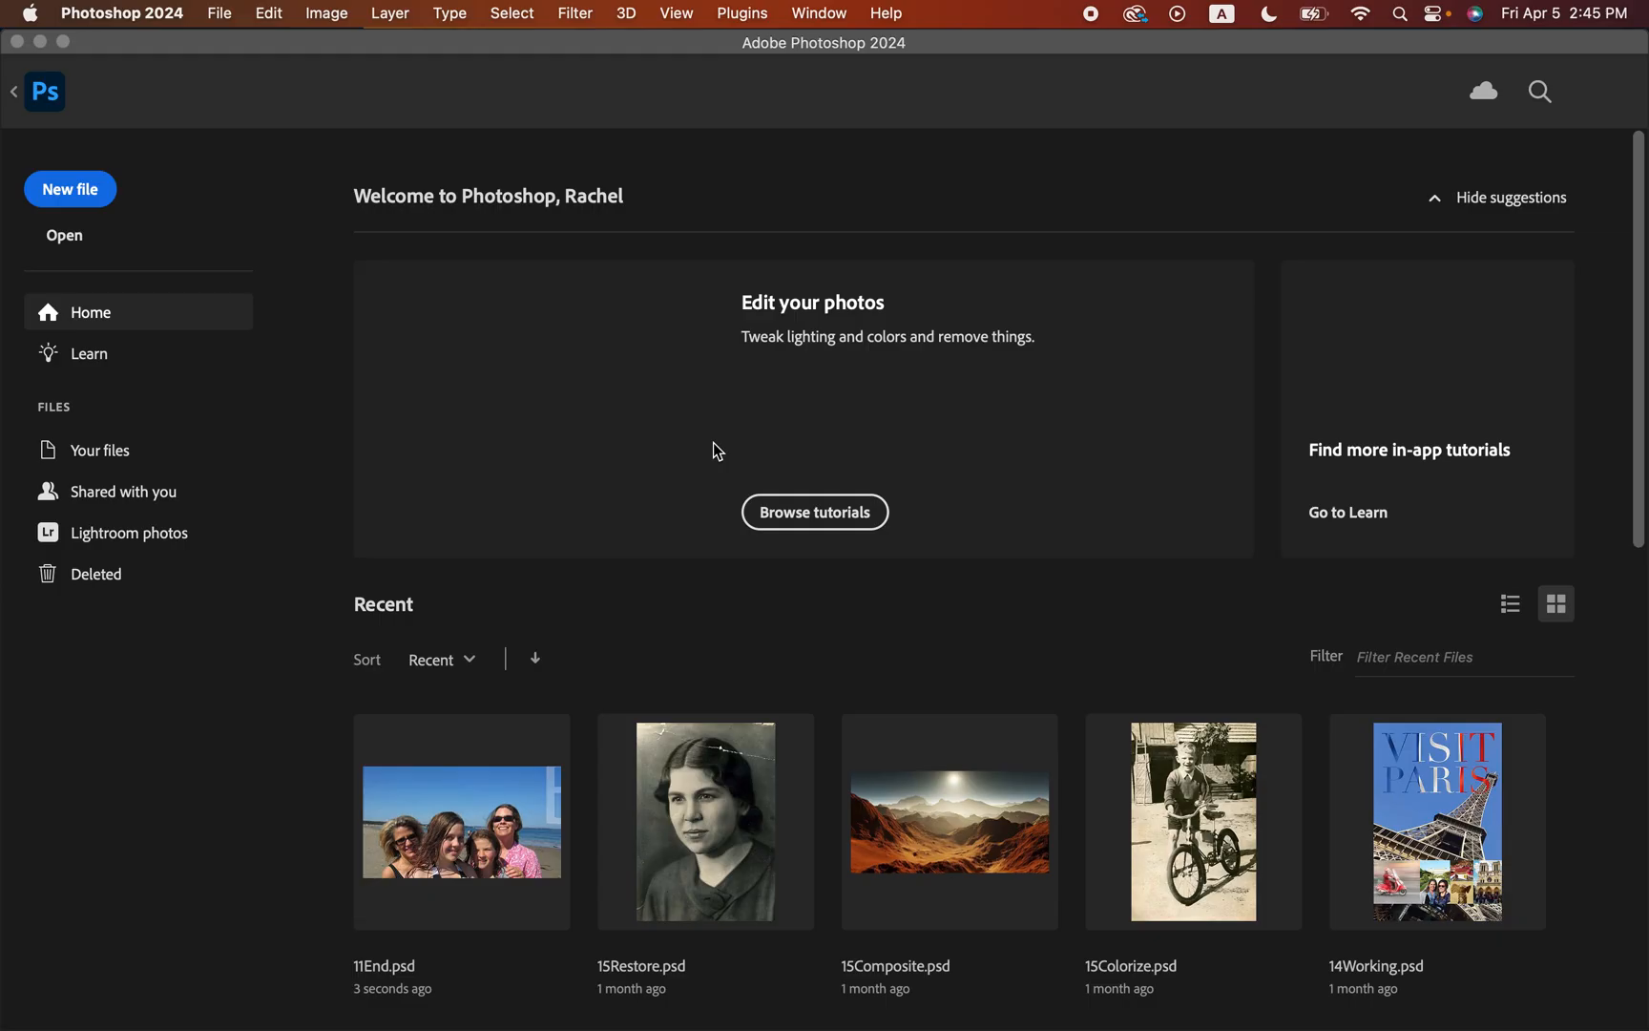
Step: Create a new document from the Film & Video preset HDV/HDTV 720p, 1280 x 720 px at 72 ppi
{"action": "left_click", "coordinate": [223, 15]}
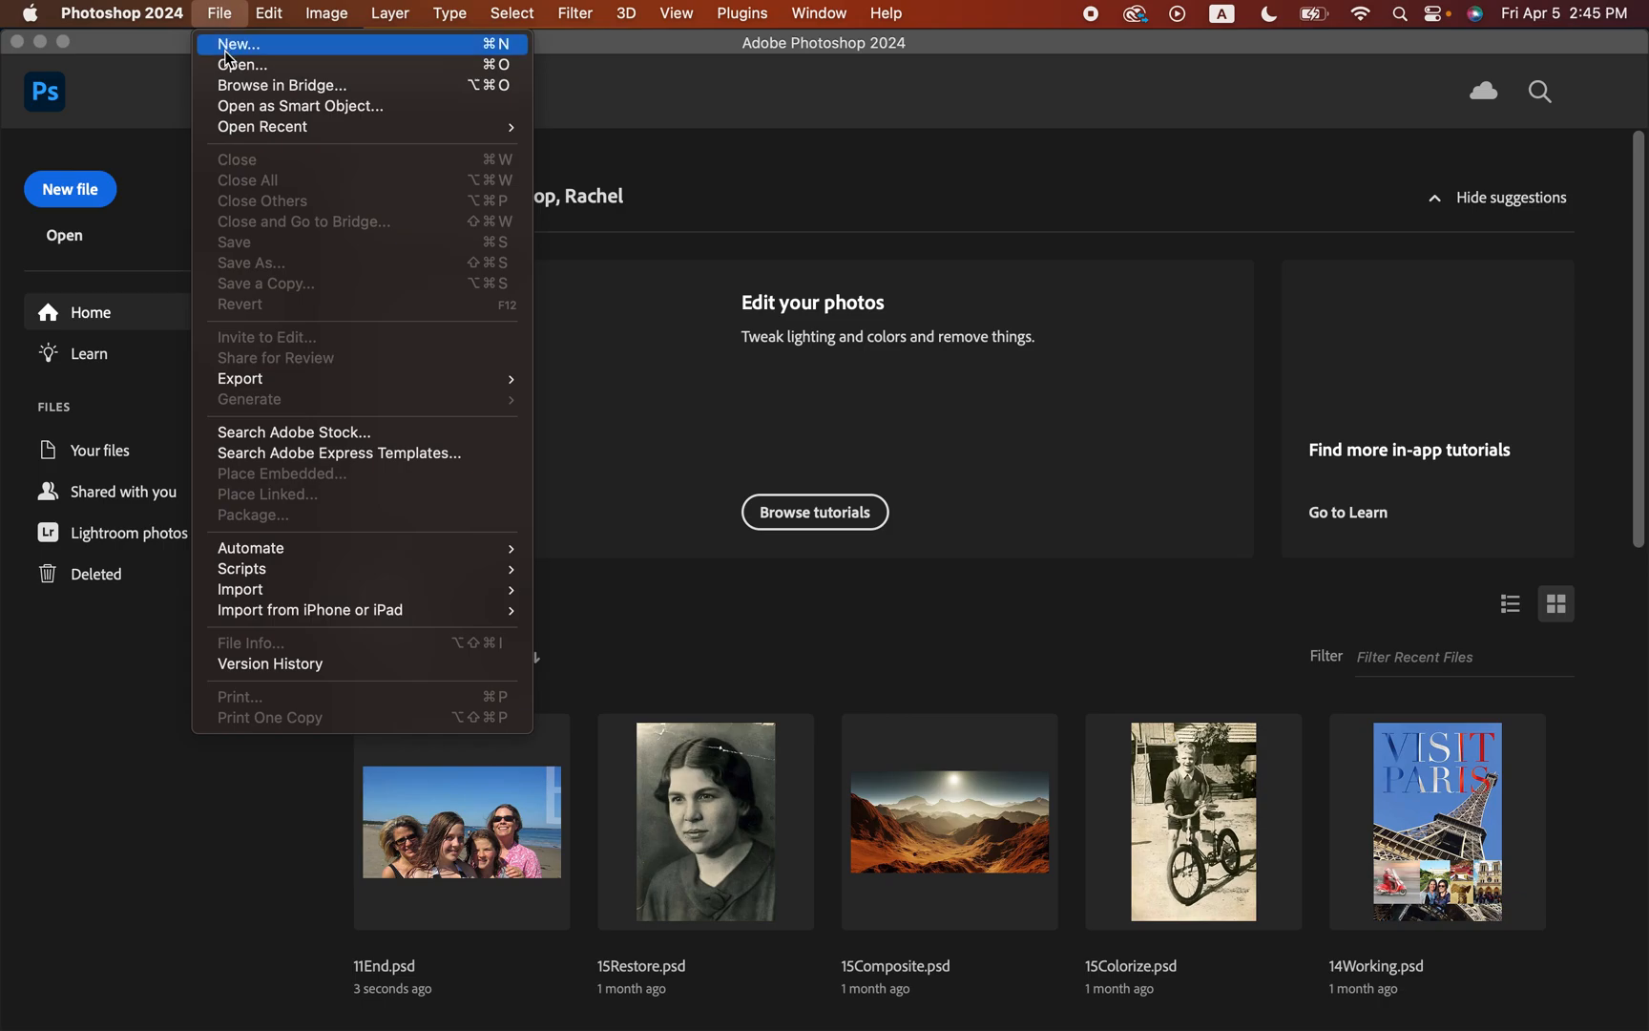
{"action": "left_click", "coordinate": [233, 54]}
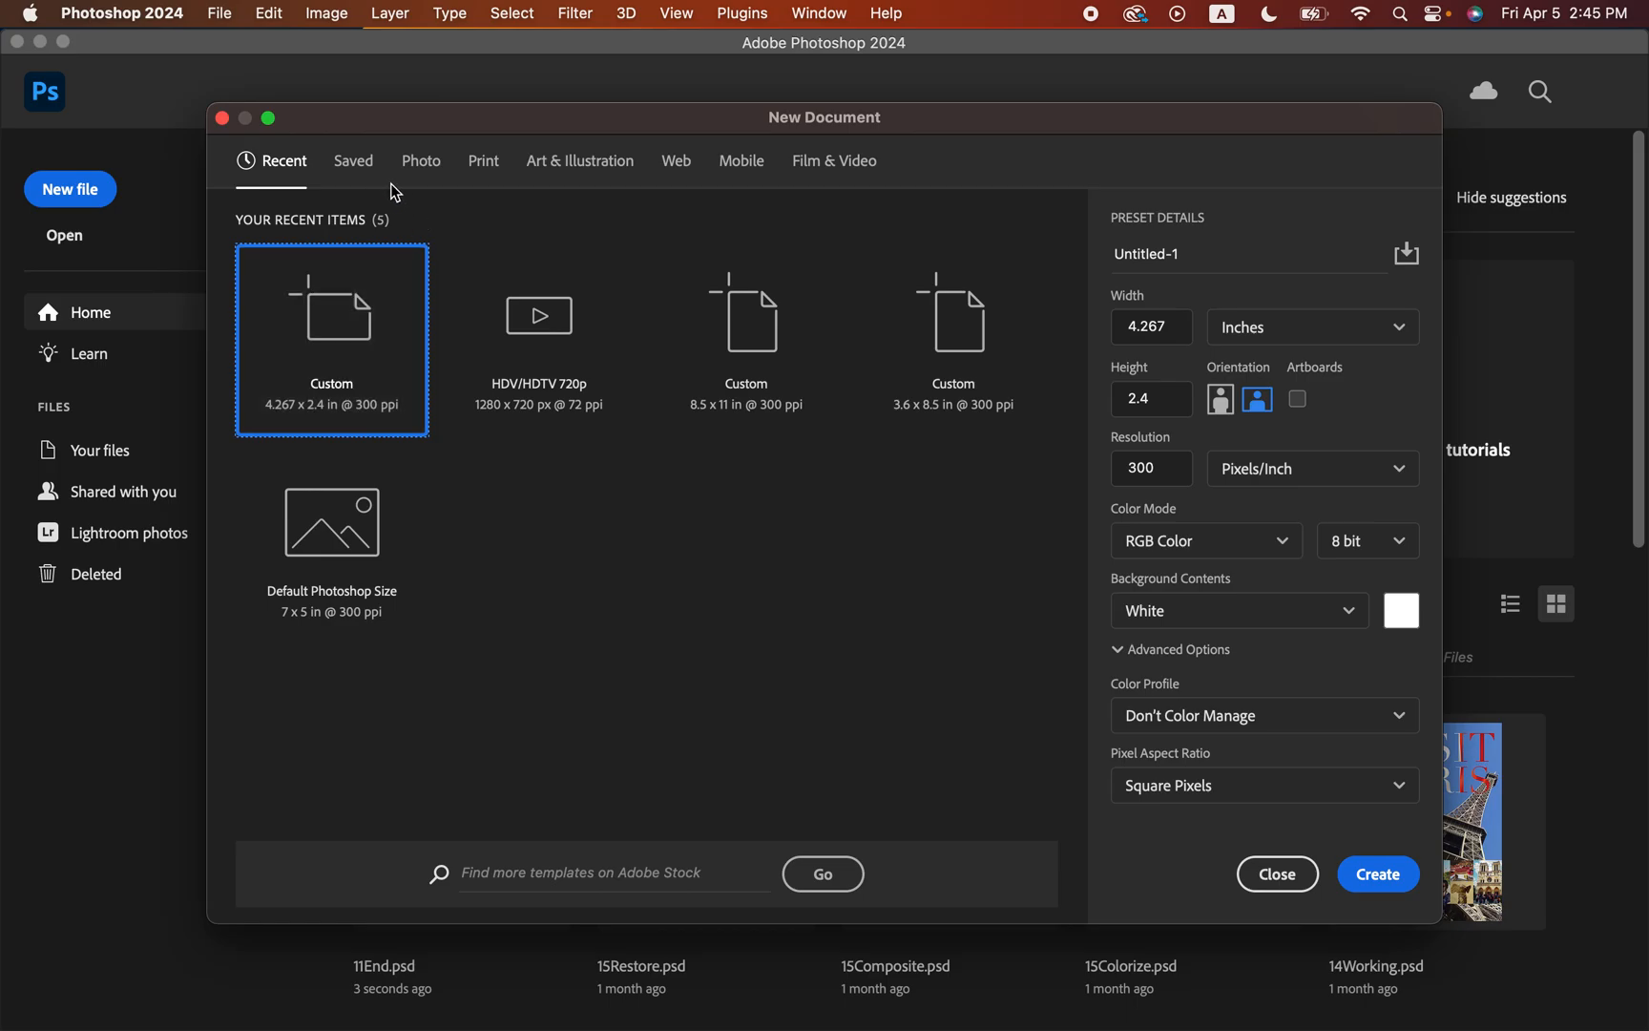
{"action": "left_click", "coordinate": [828, 168]}
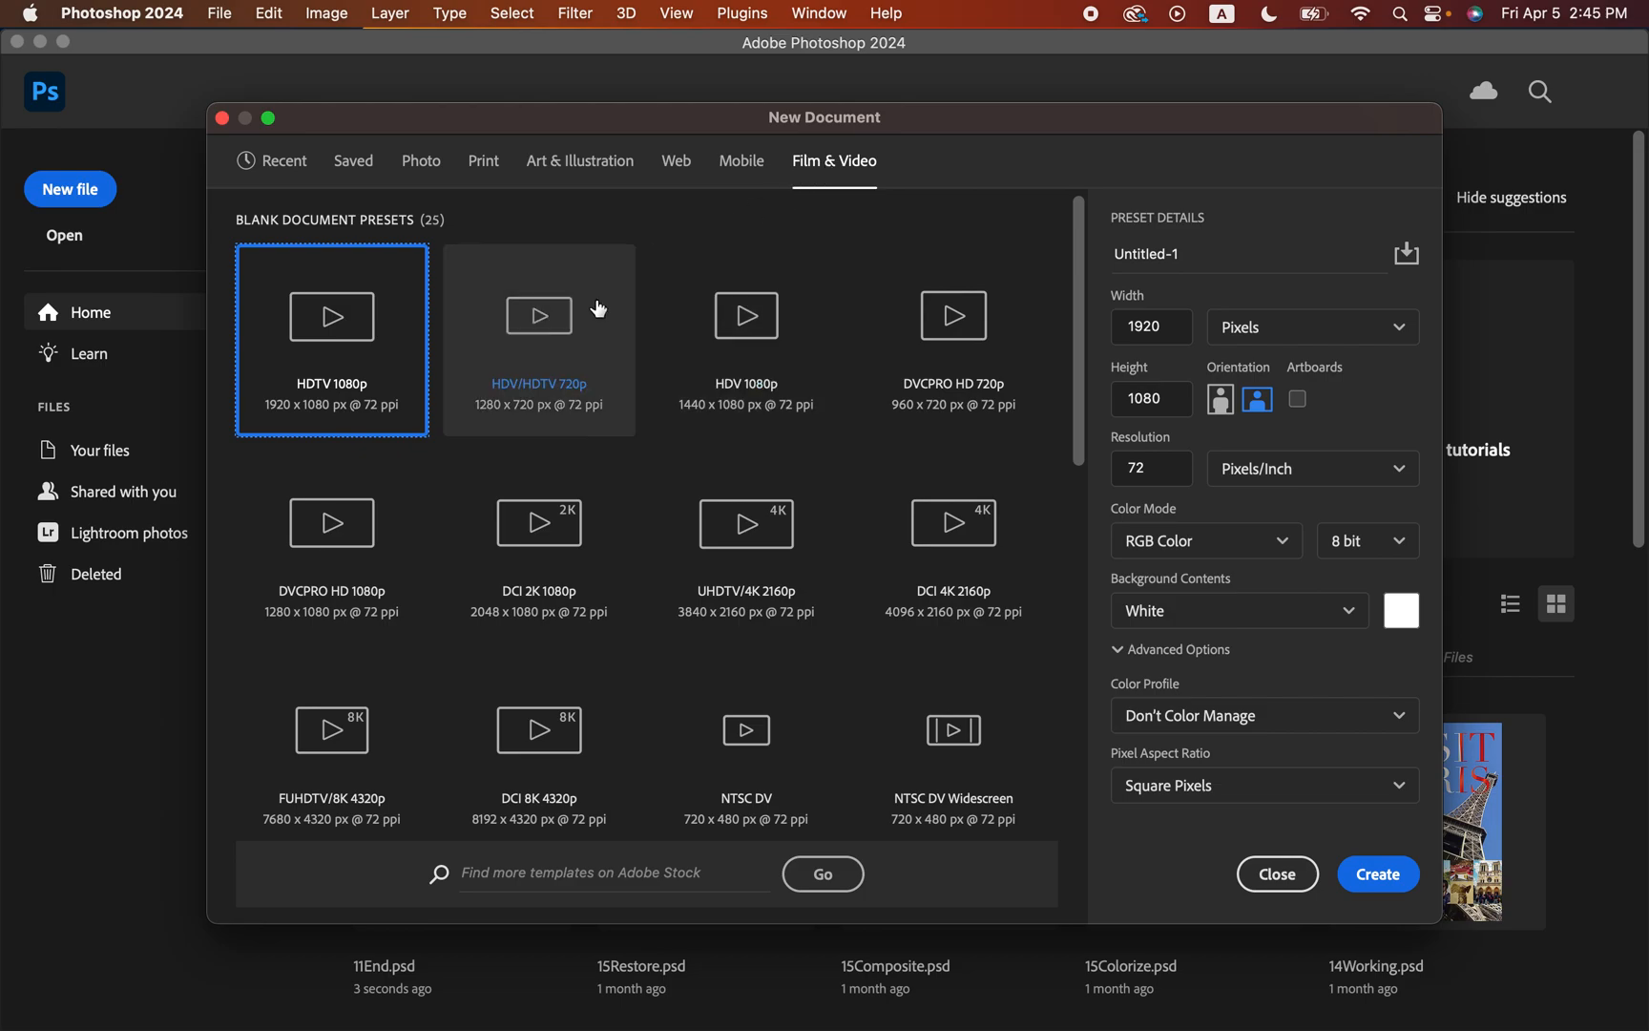
{"action": "left_click", "coordinate": [533, 334]}
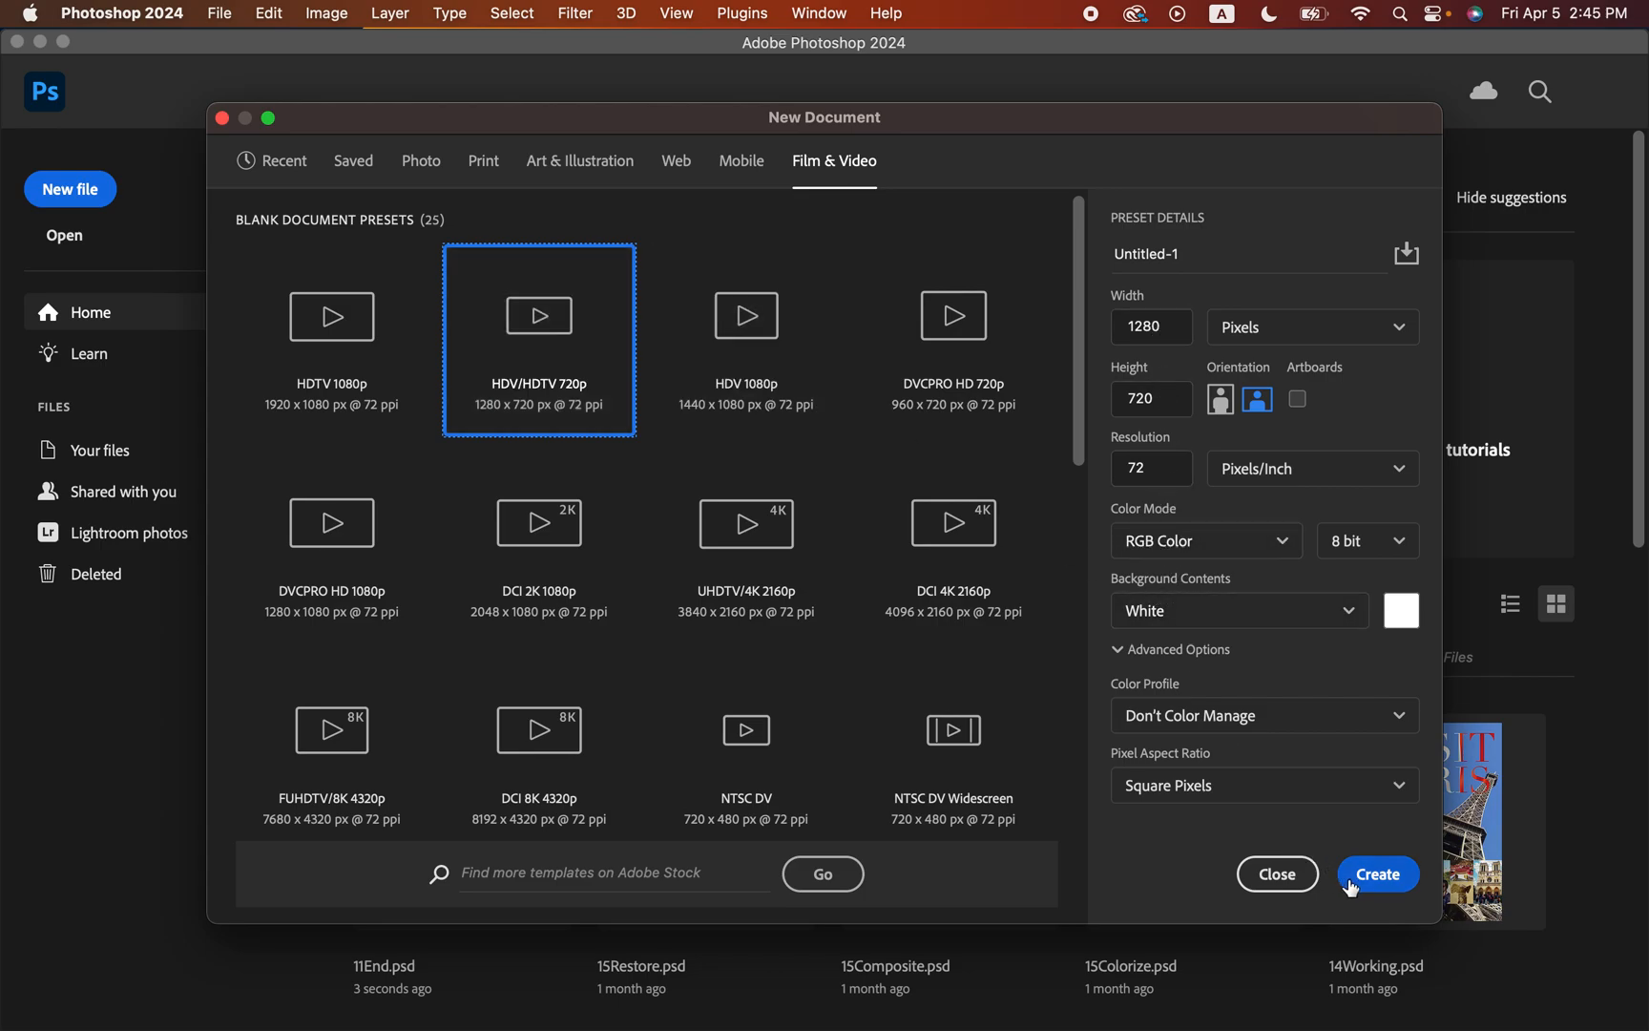
{"action": "left_click", "coordinate": [1381, 880]}
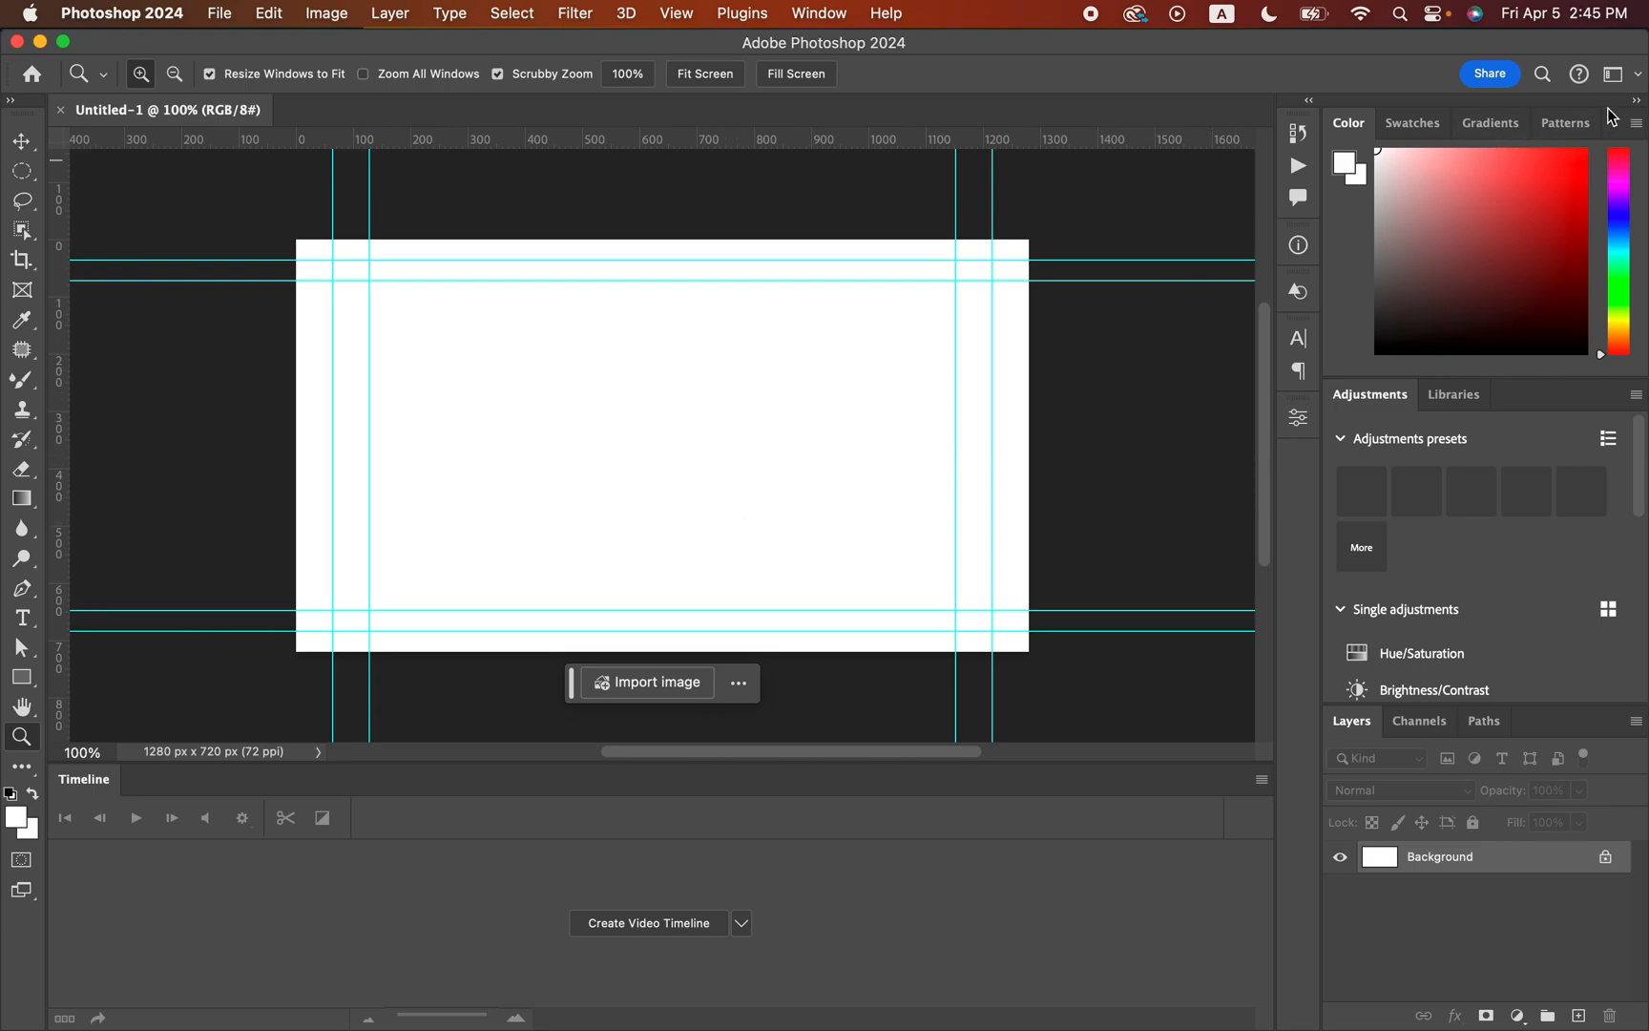
Step: Switch to the Motion workspace and create a video timeline for the new document
{"action": "left_click", "coordinate": [1640, 74]}
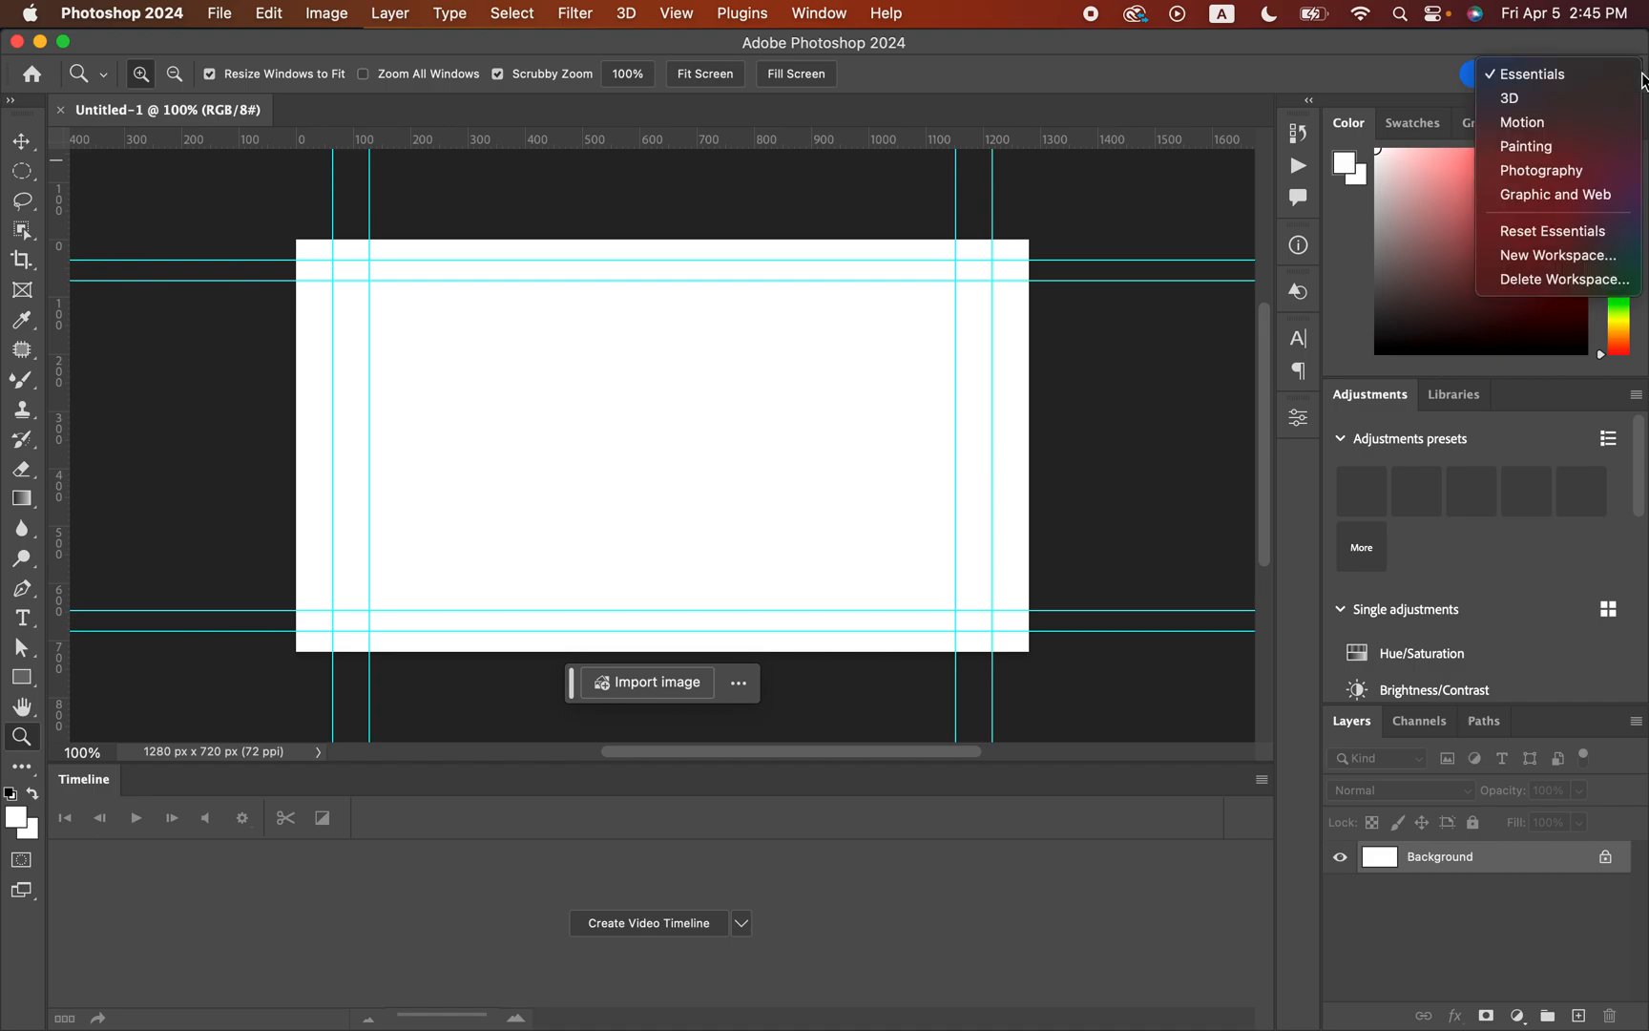
{"action": "left_click", "coordinate": [1526, 125]}
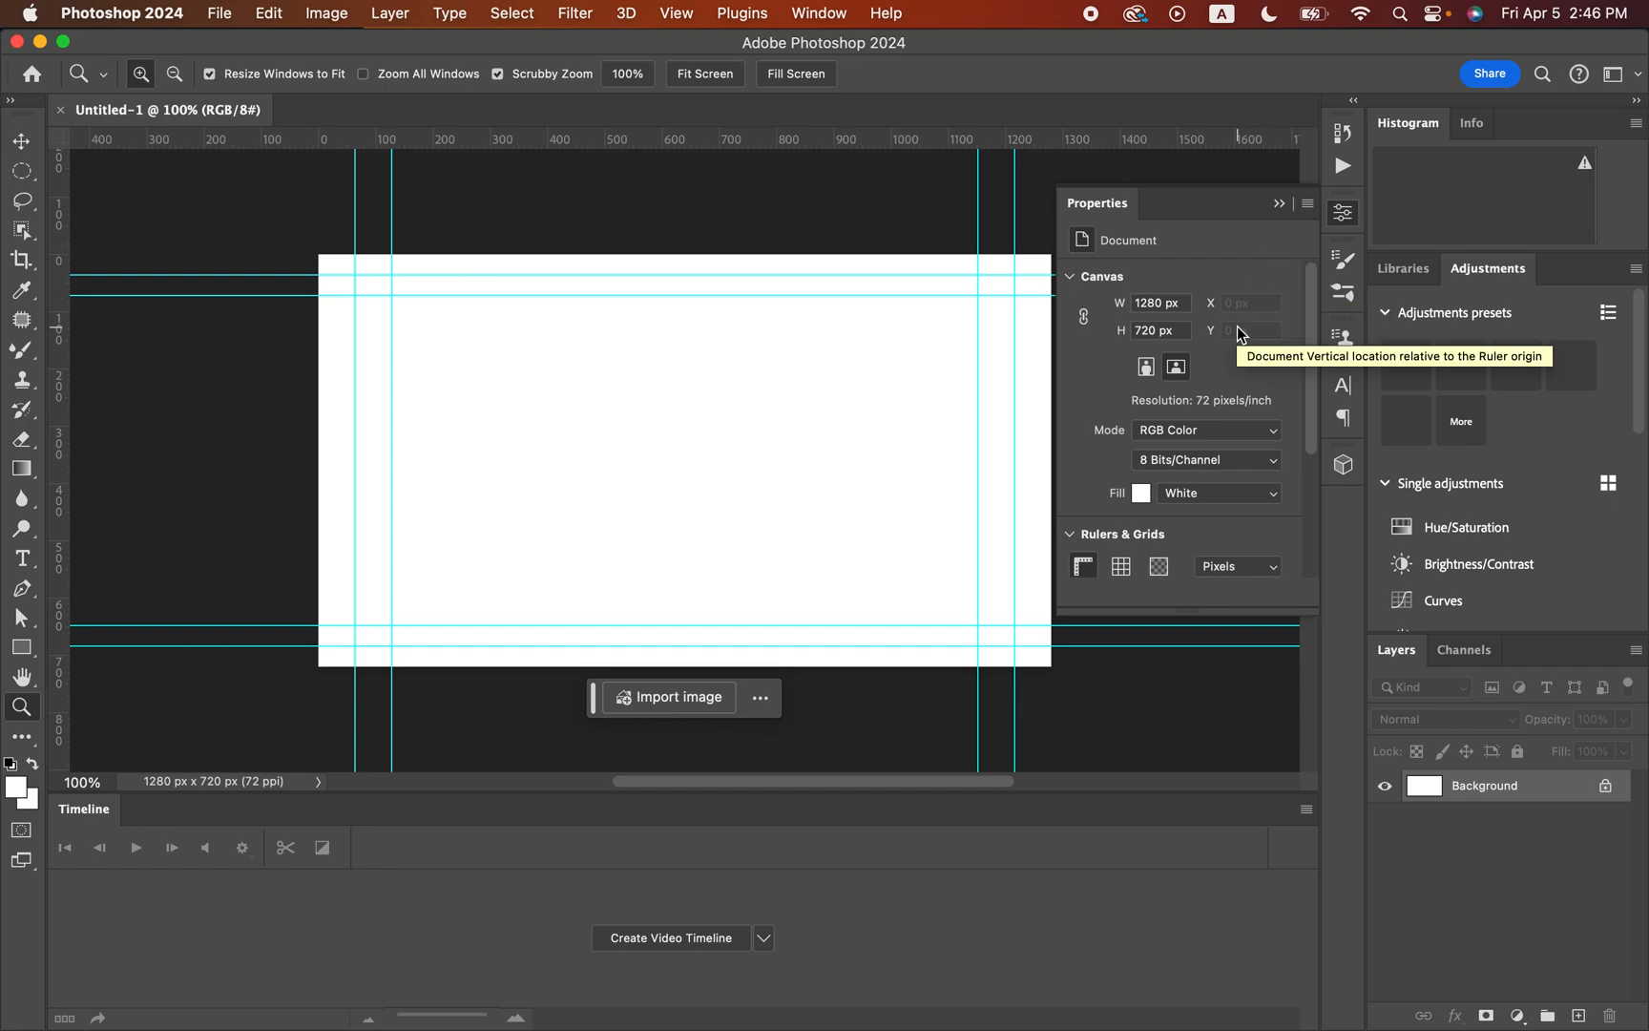
{"action": "left_click", "coordinate": [1280, 203]}
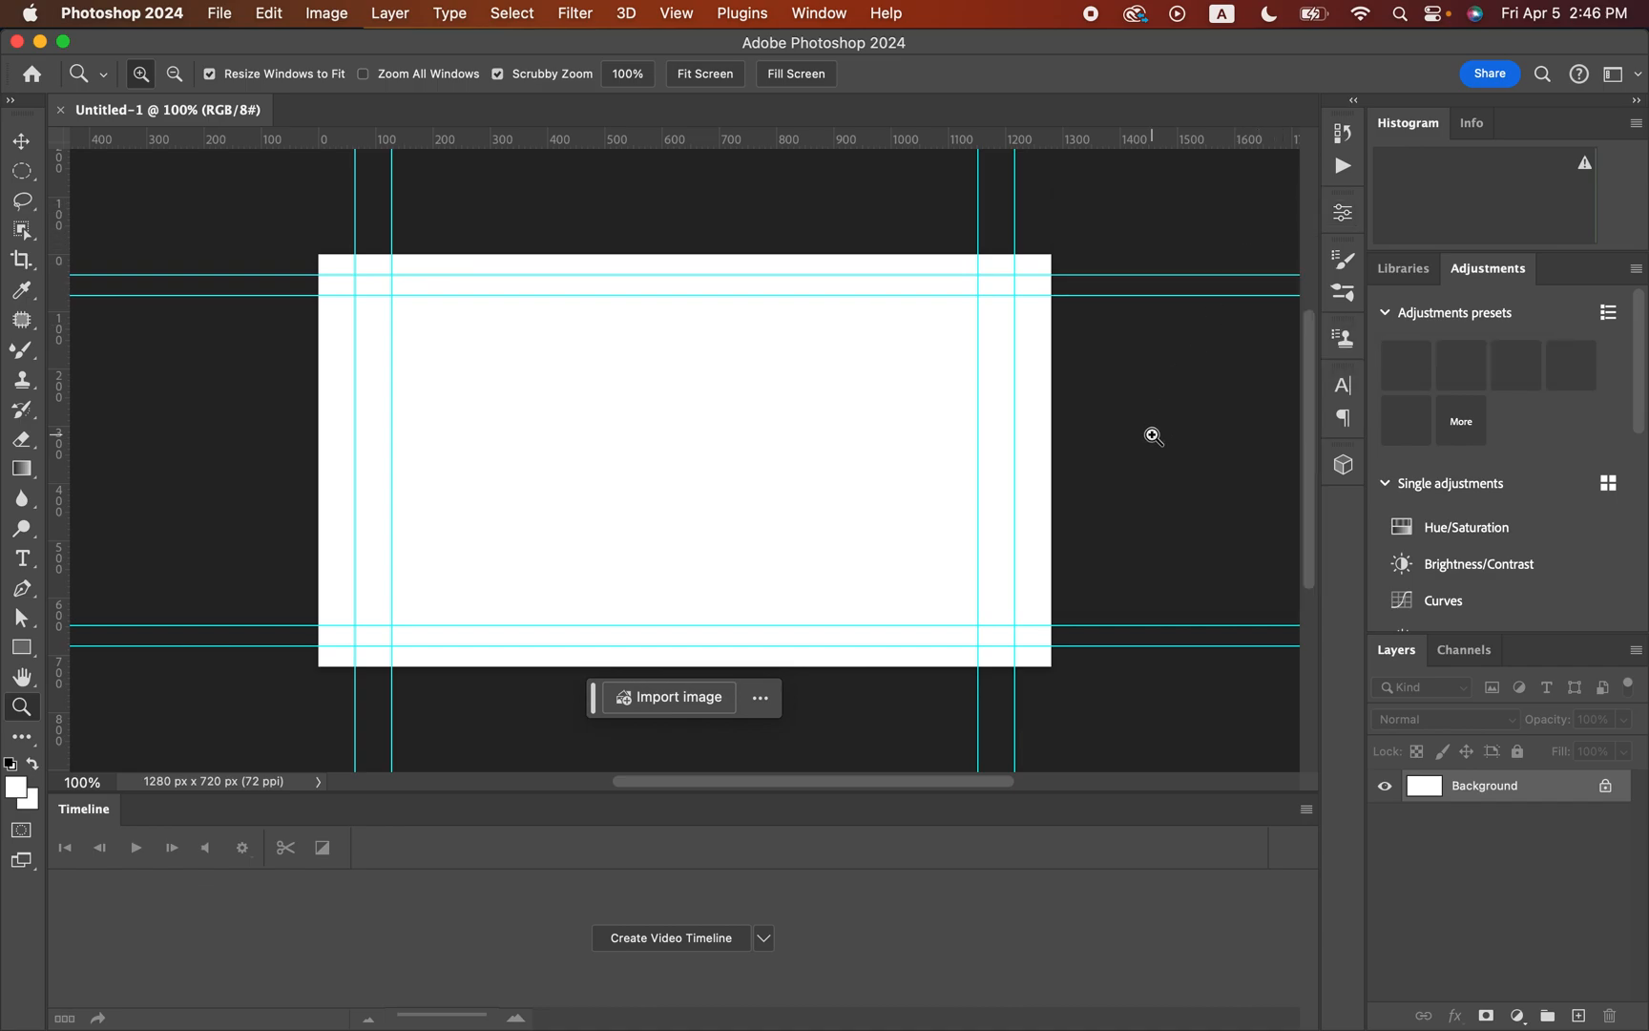
{"action": "left_click", "coordinate": [719, 940]}
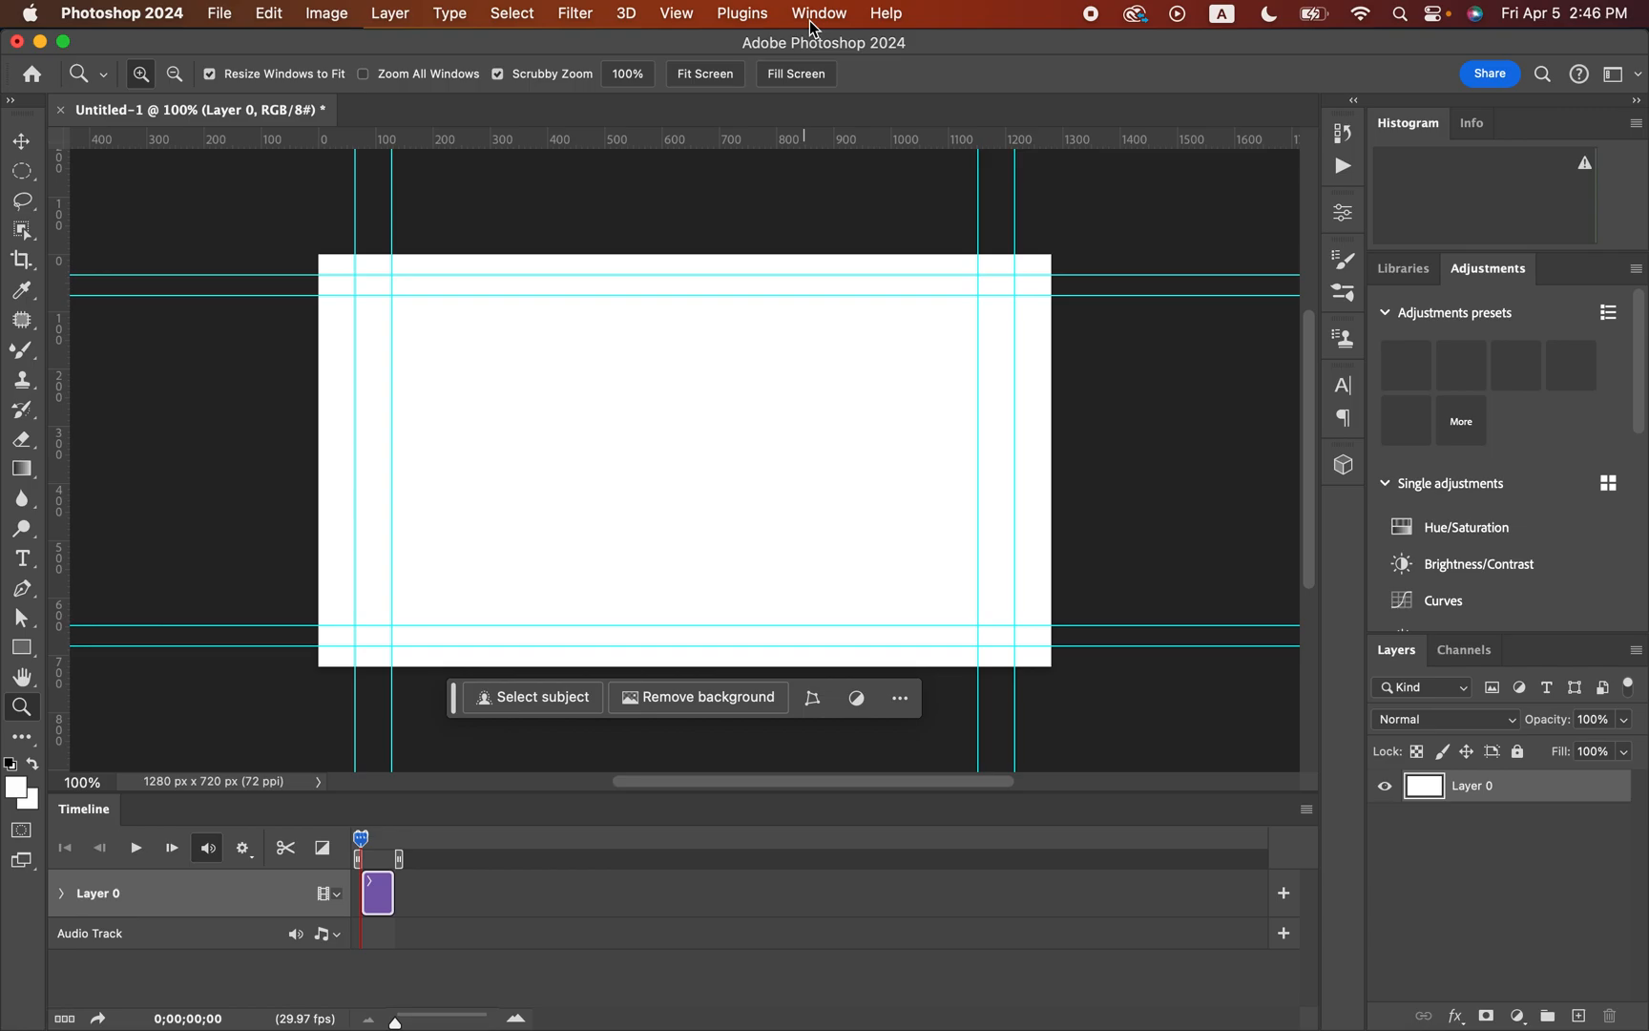
Step: Save the document in Photoshop format as 14working.psd in the Lesson14 folder, with Maximize Compatibility on
{"action": "key", "text": "super+o"}
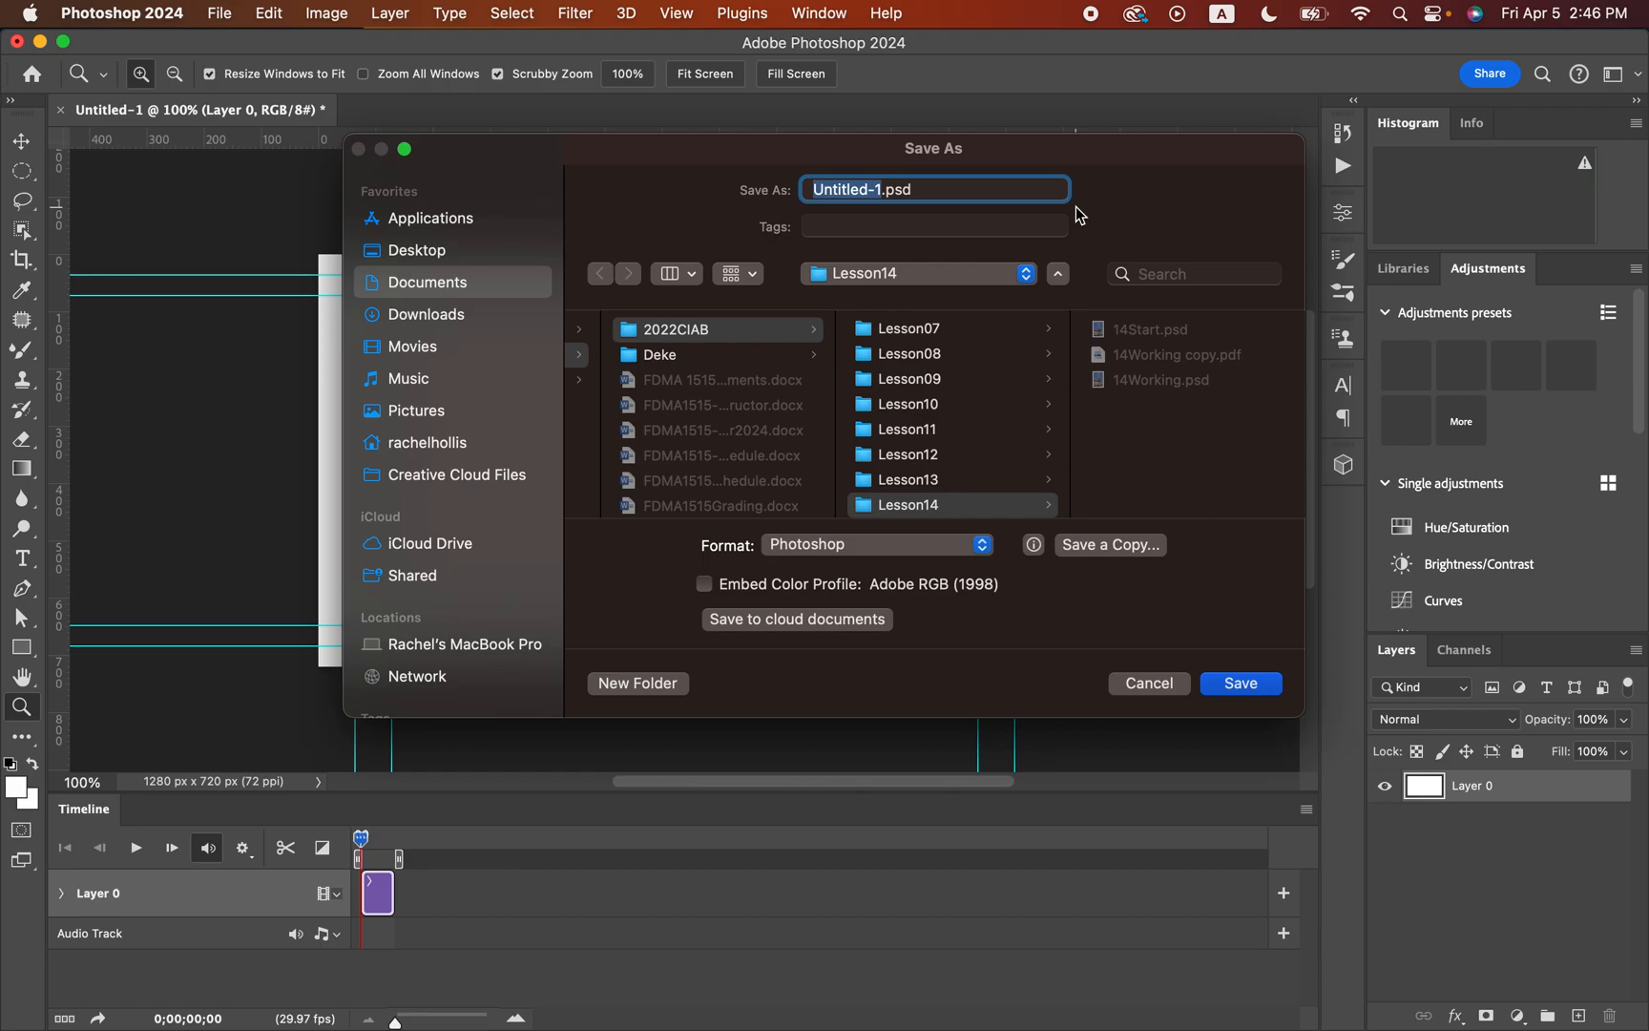
{"action": "type", "text": "14working"}
{"action": "left_click", "coordinate": [1216, 683]}
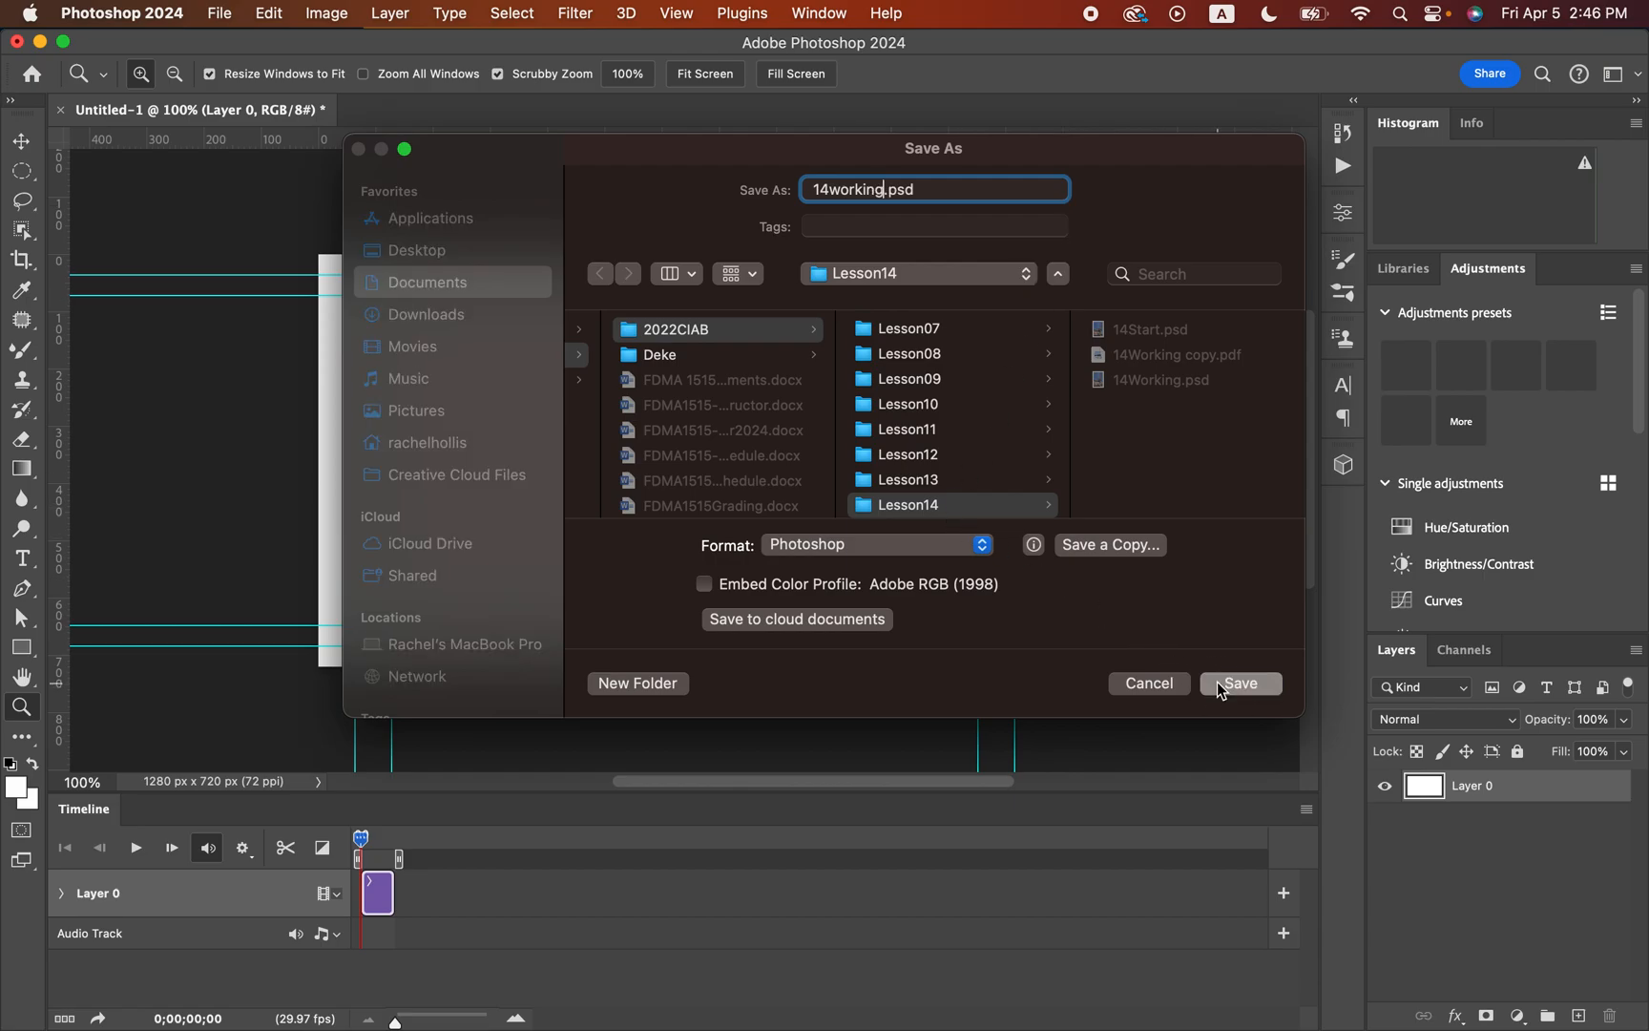
{"action": "left_click", "coordinate": [922, 546]}
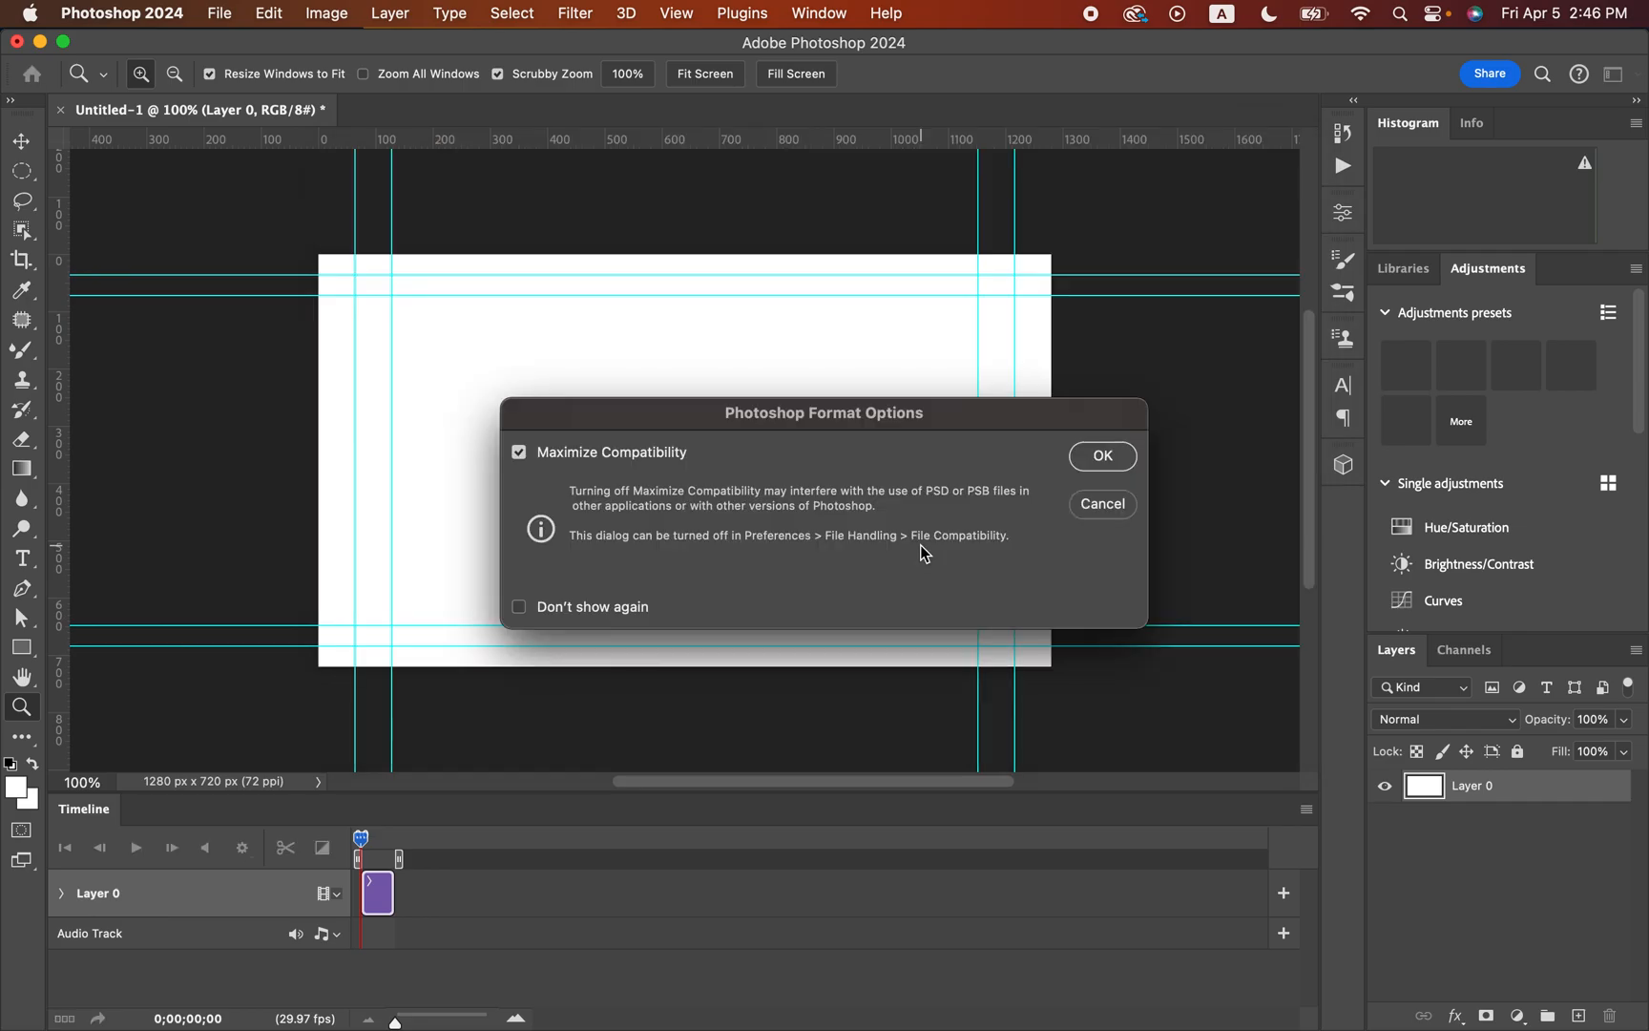
{"action": "left_click", "coordinate": [1103, 458]}
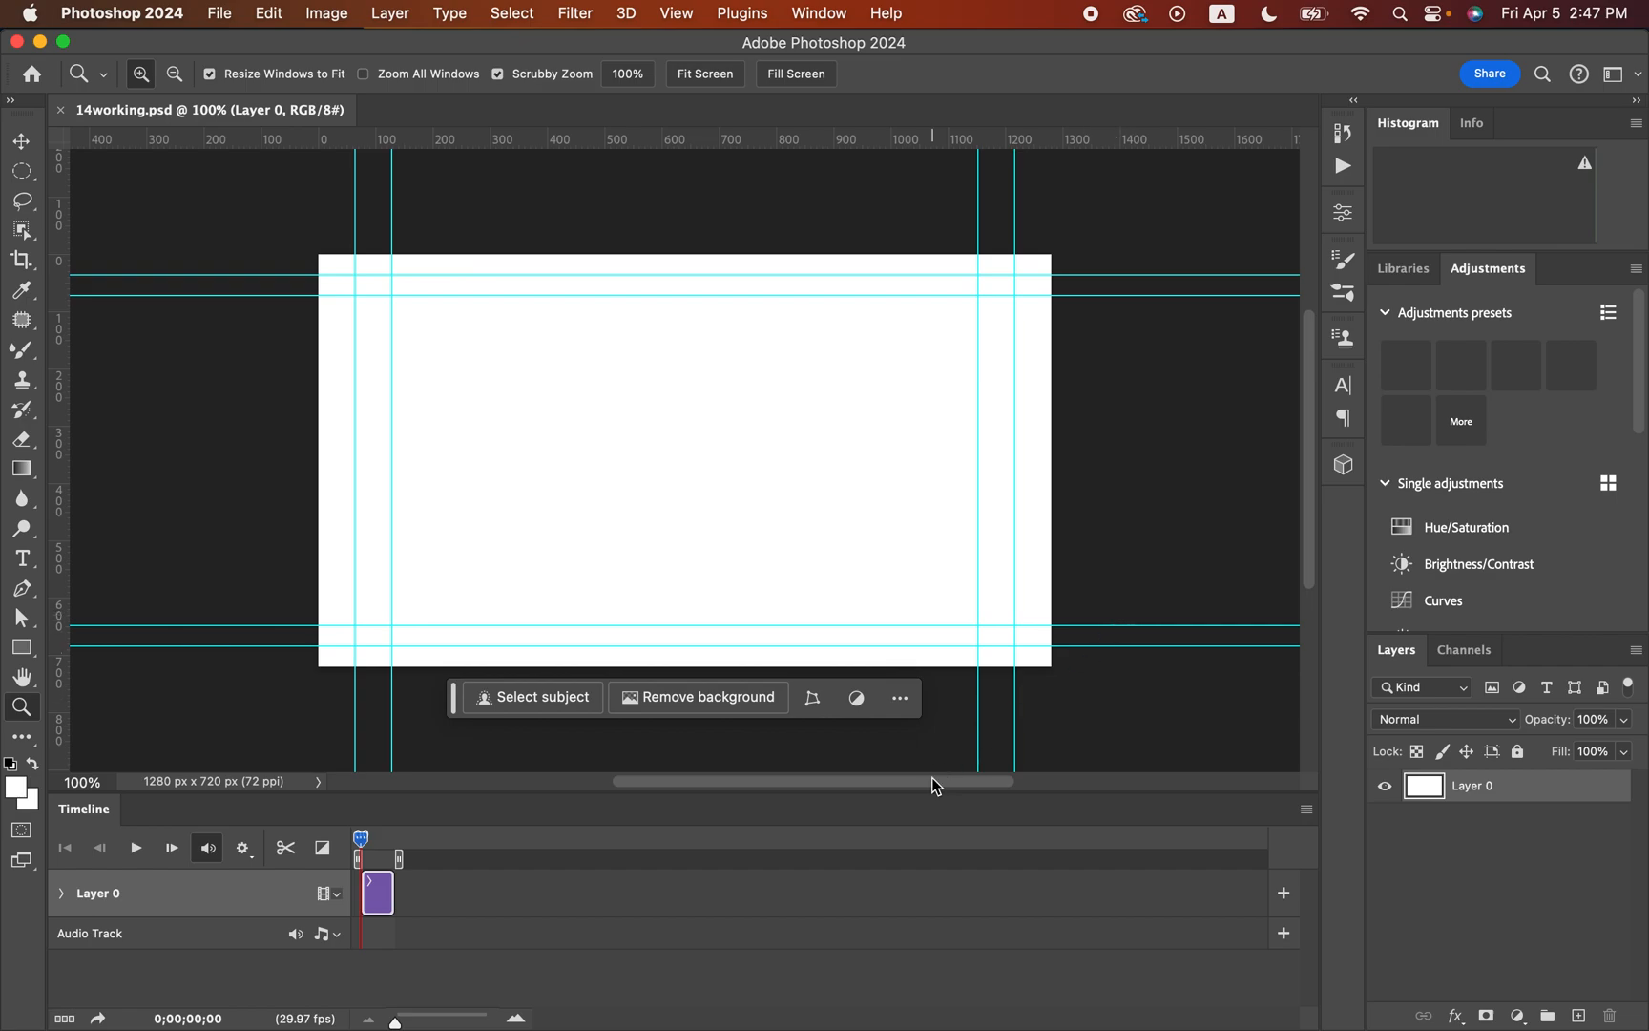
Step: Add the six media files 1_Family.jpg through 6_Sunset.jpg from the Lesson11 folder to the video track
{"action": "left_click", "coordinate": [336, 897]}
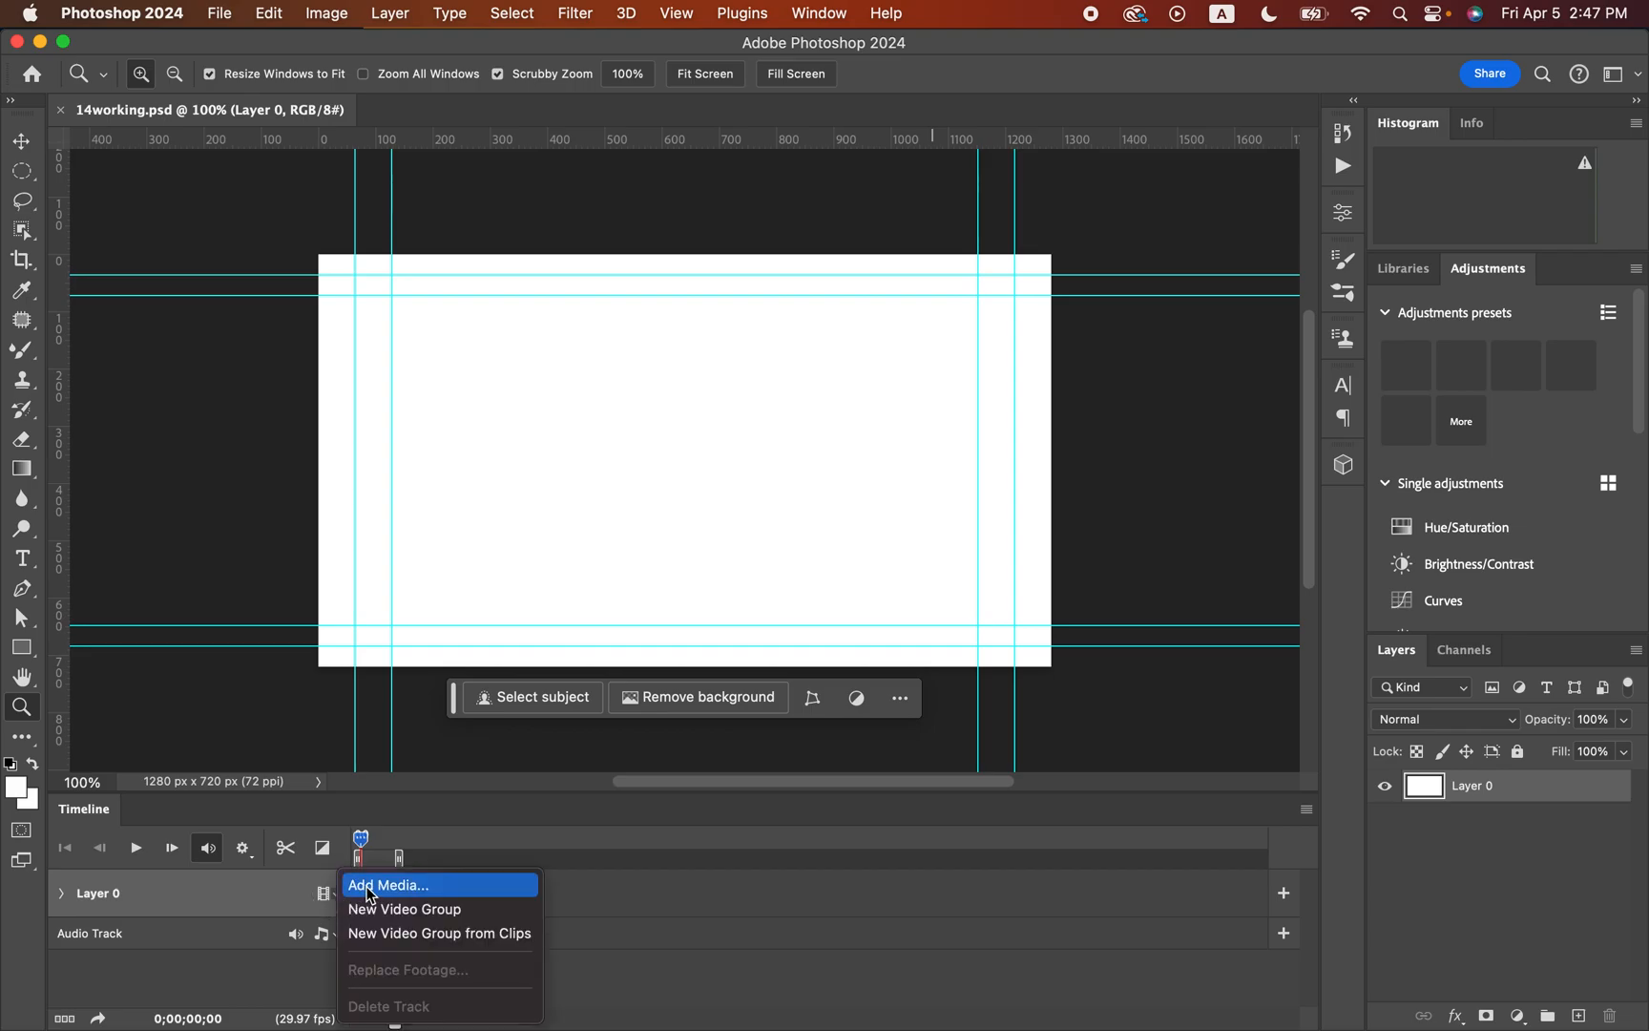
{"action": "left_click", "coordinate": [372, 895]}
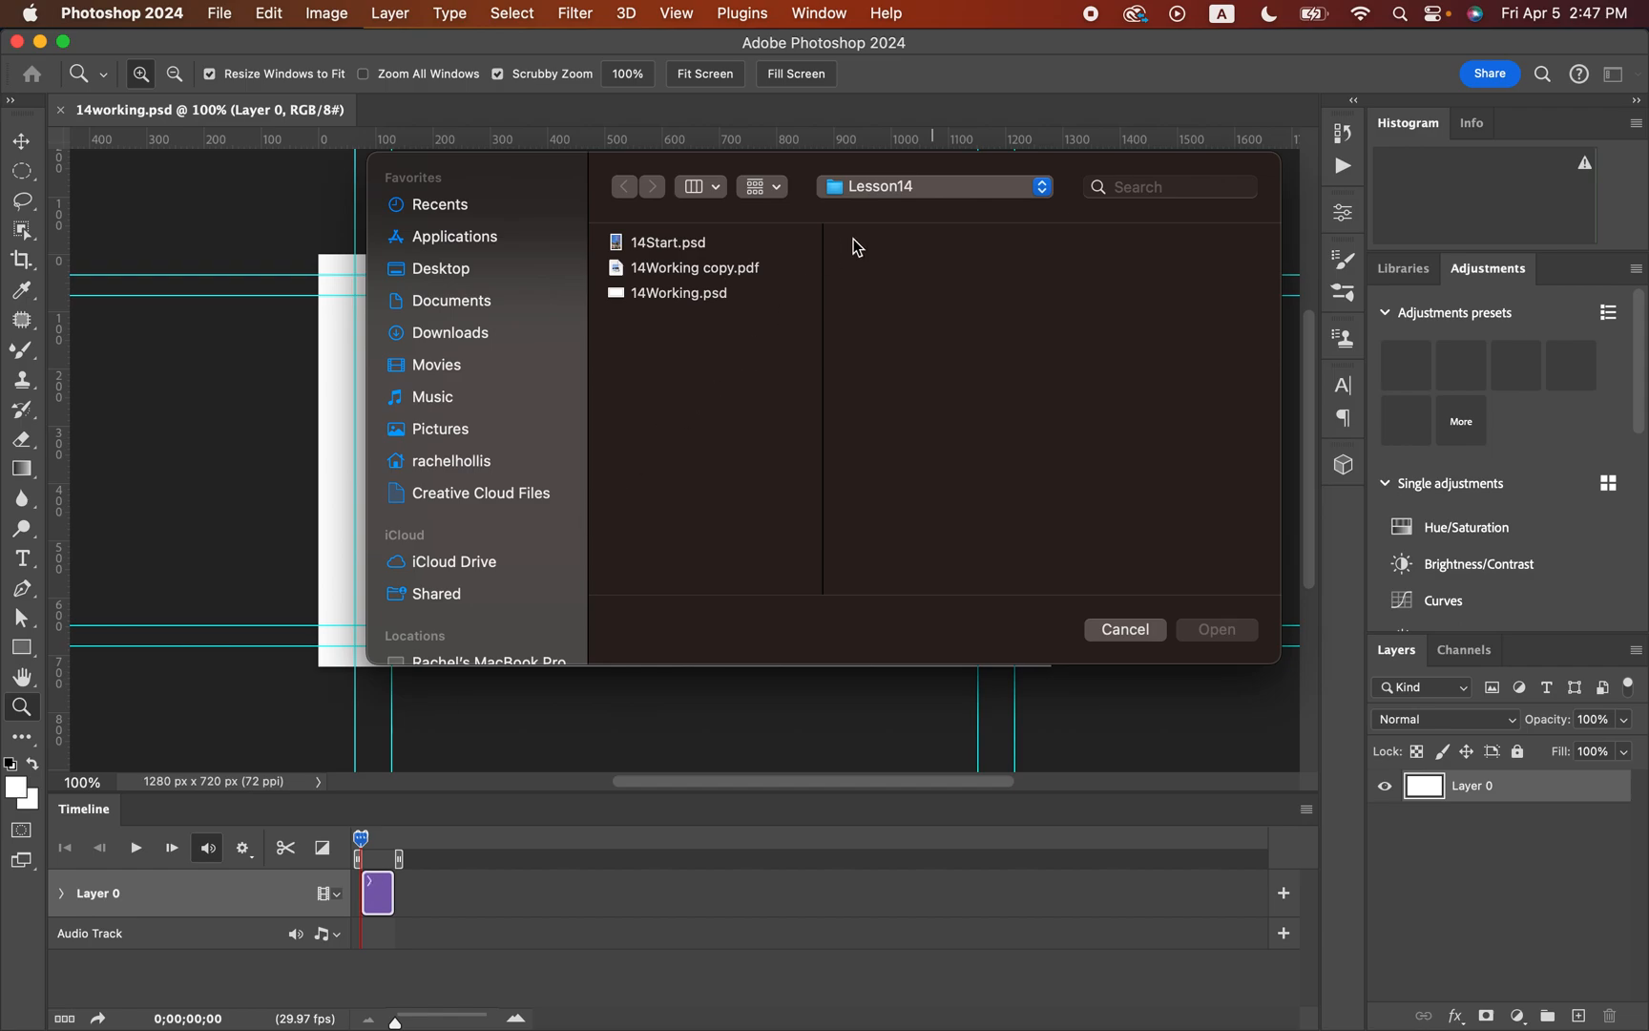
{"action": "left_click", "coordinate": [875, 188]}
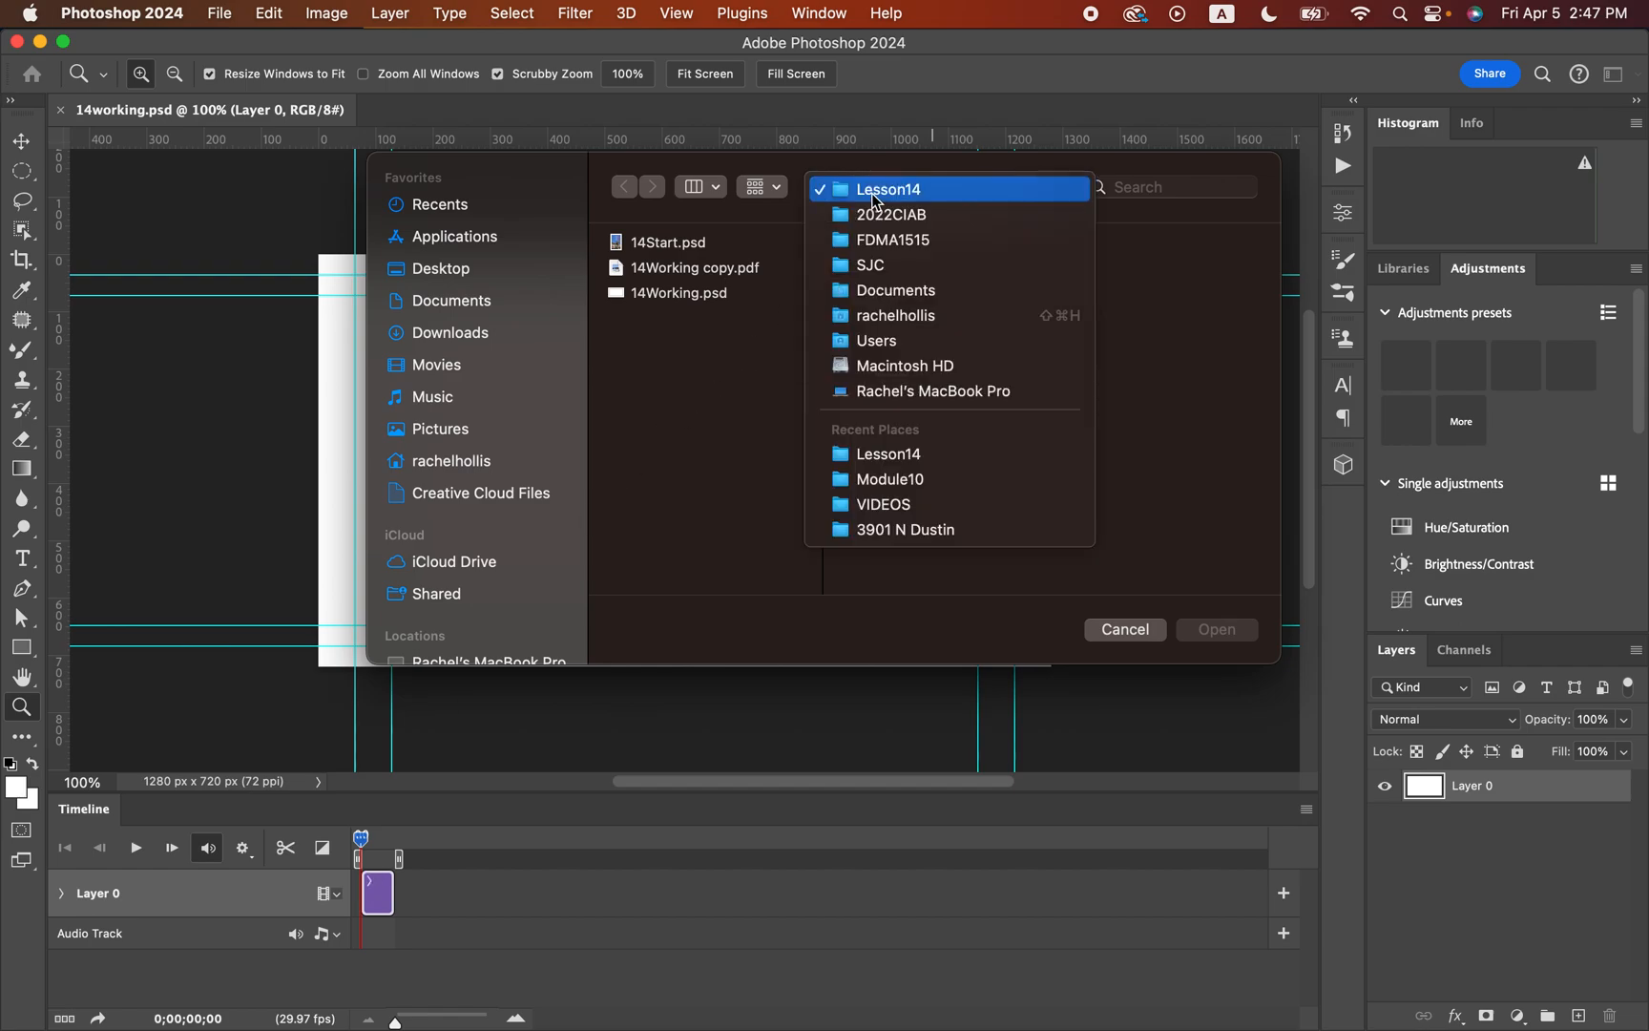
{"action": "left_click", "coordinate": [875, 216]}
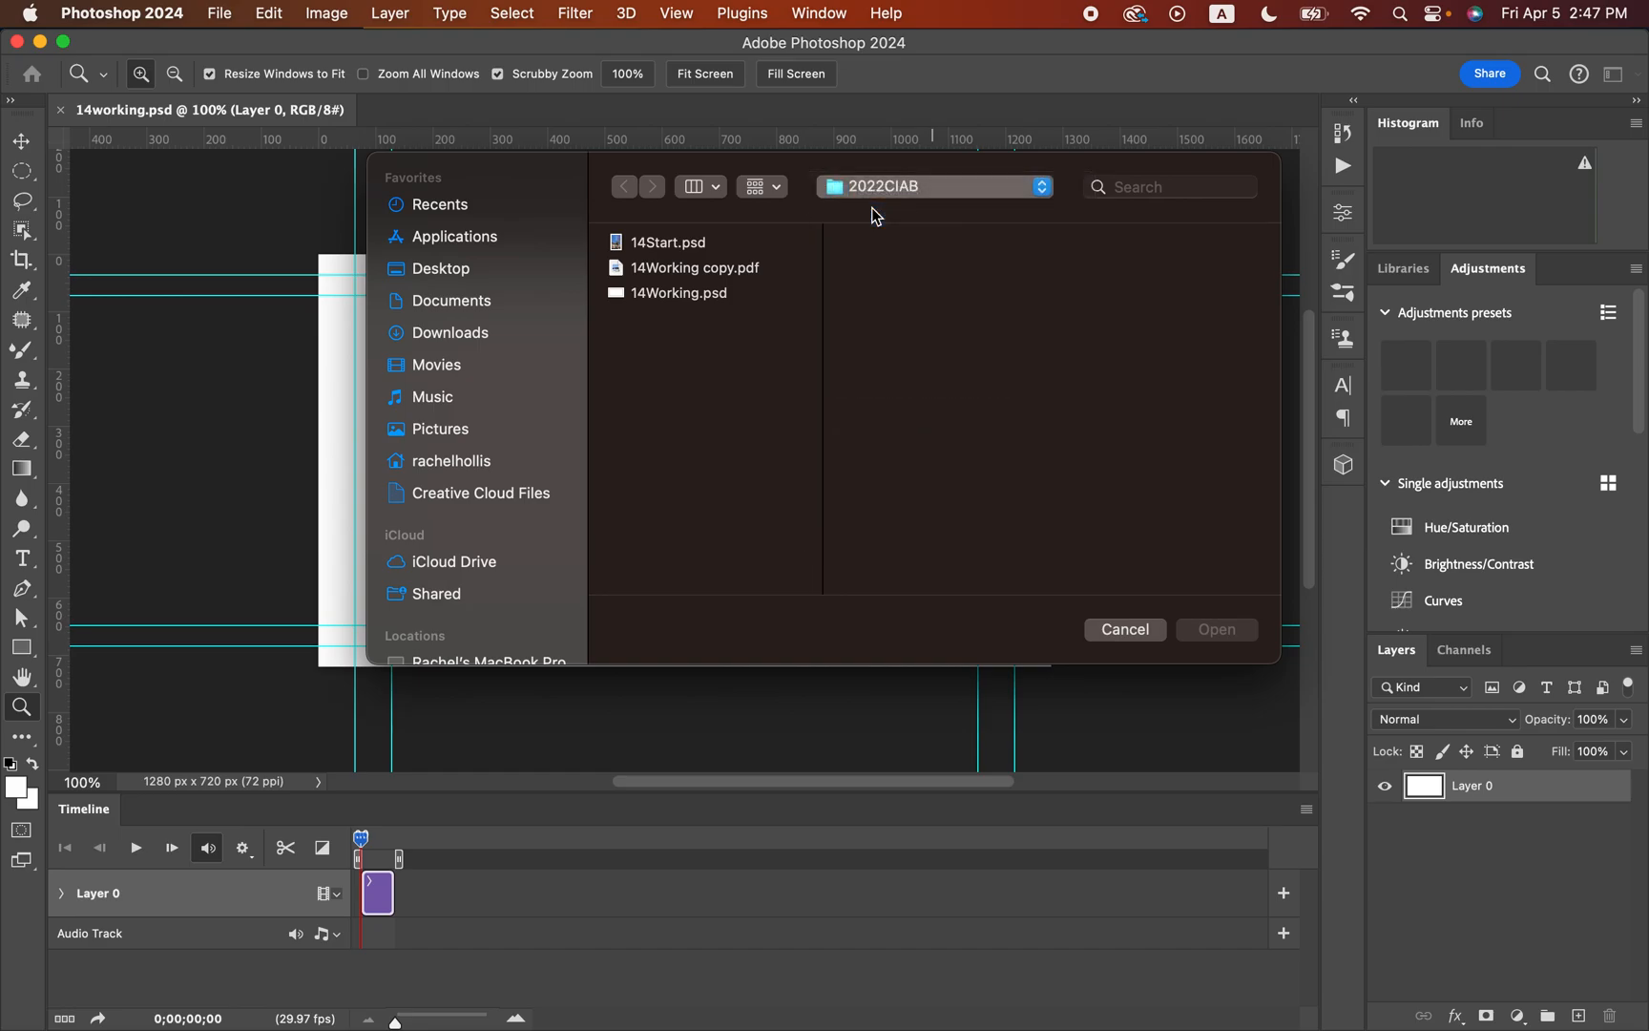
{"action": "left_click", "coordinate": [1123, 494]}
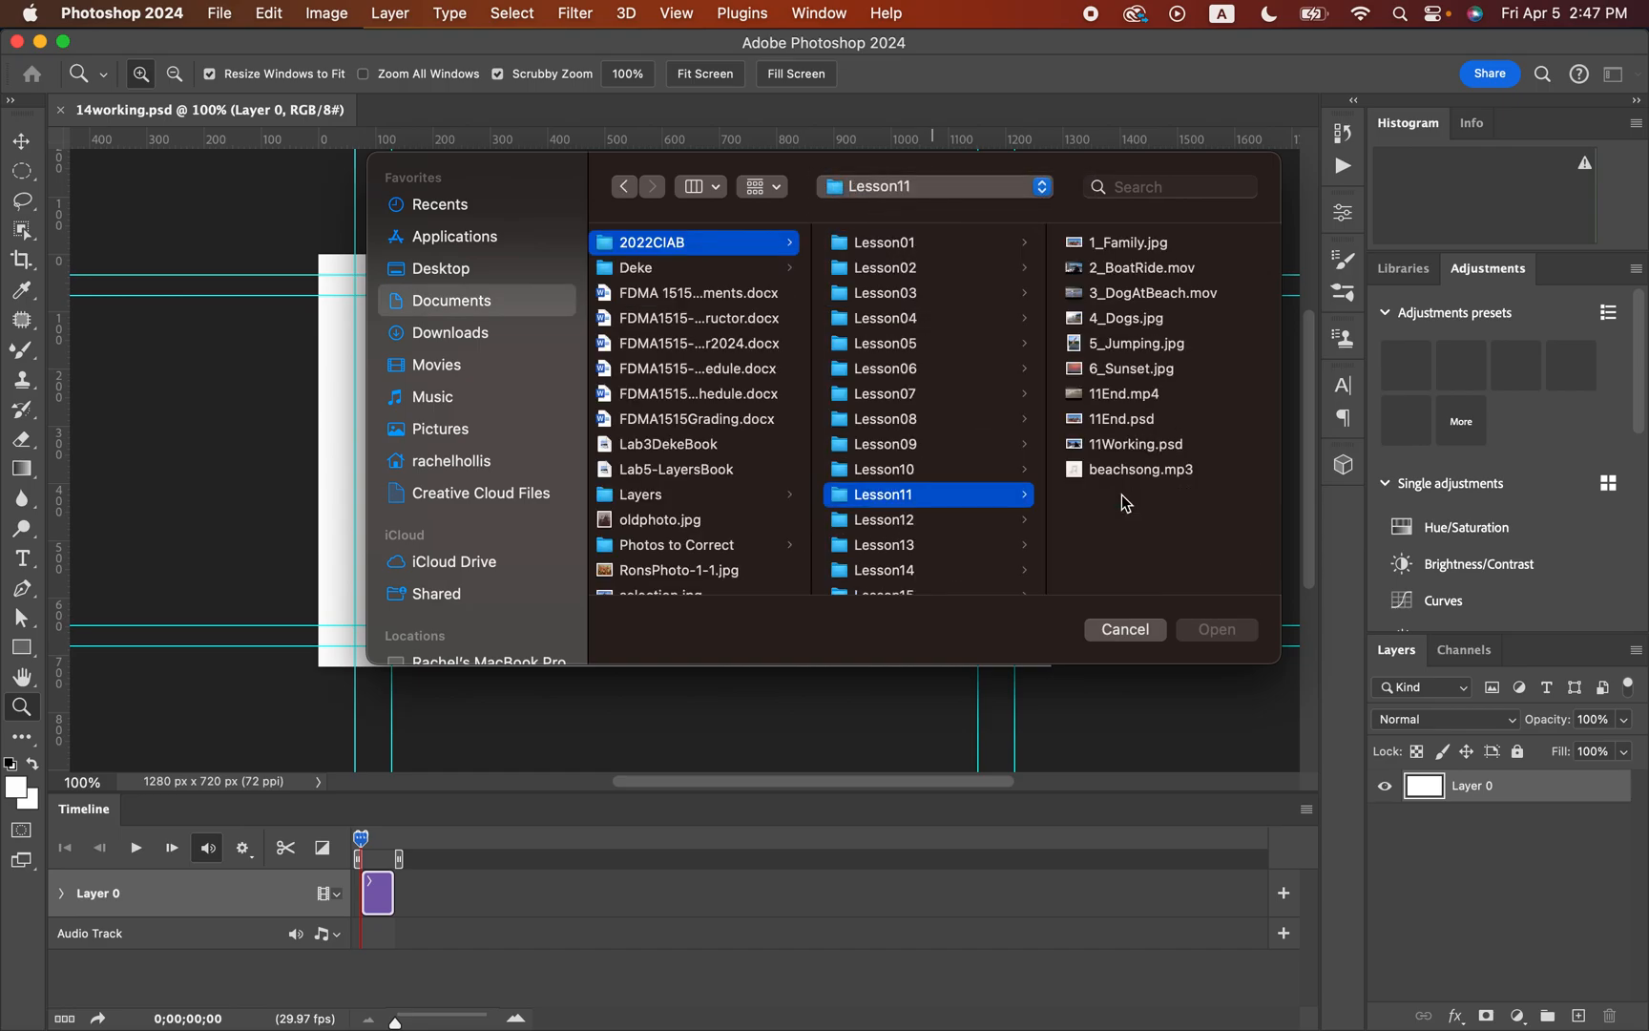
{"action": "left_click", "coordinate": [1113, 246]}
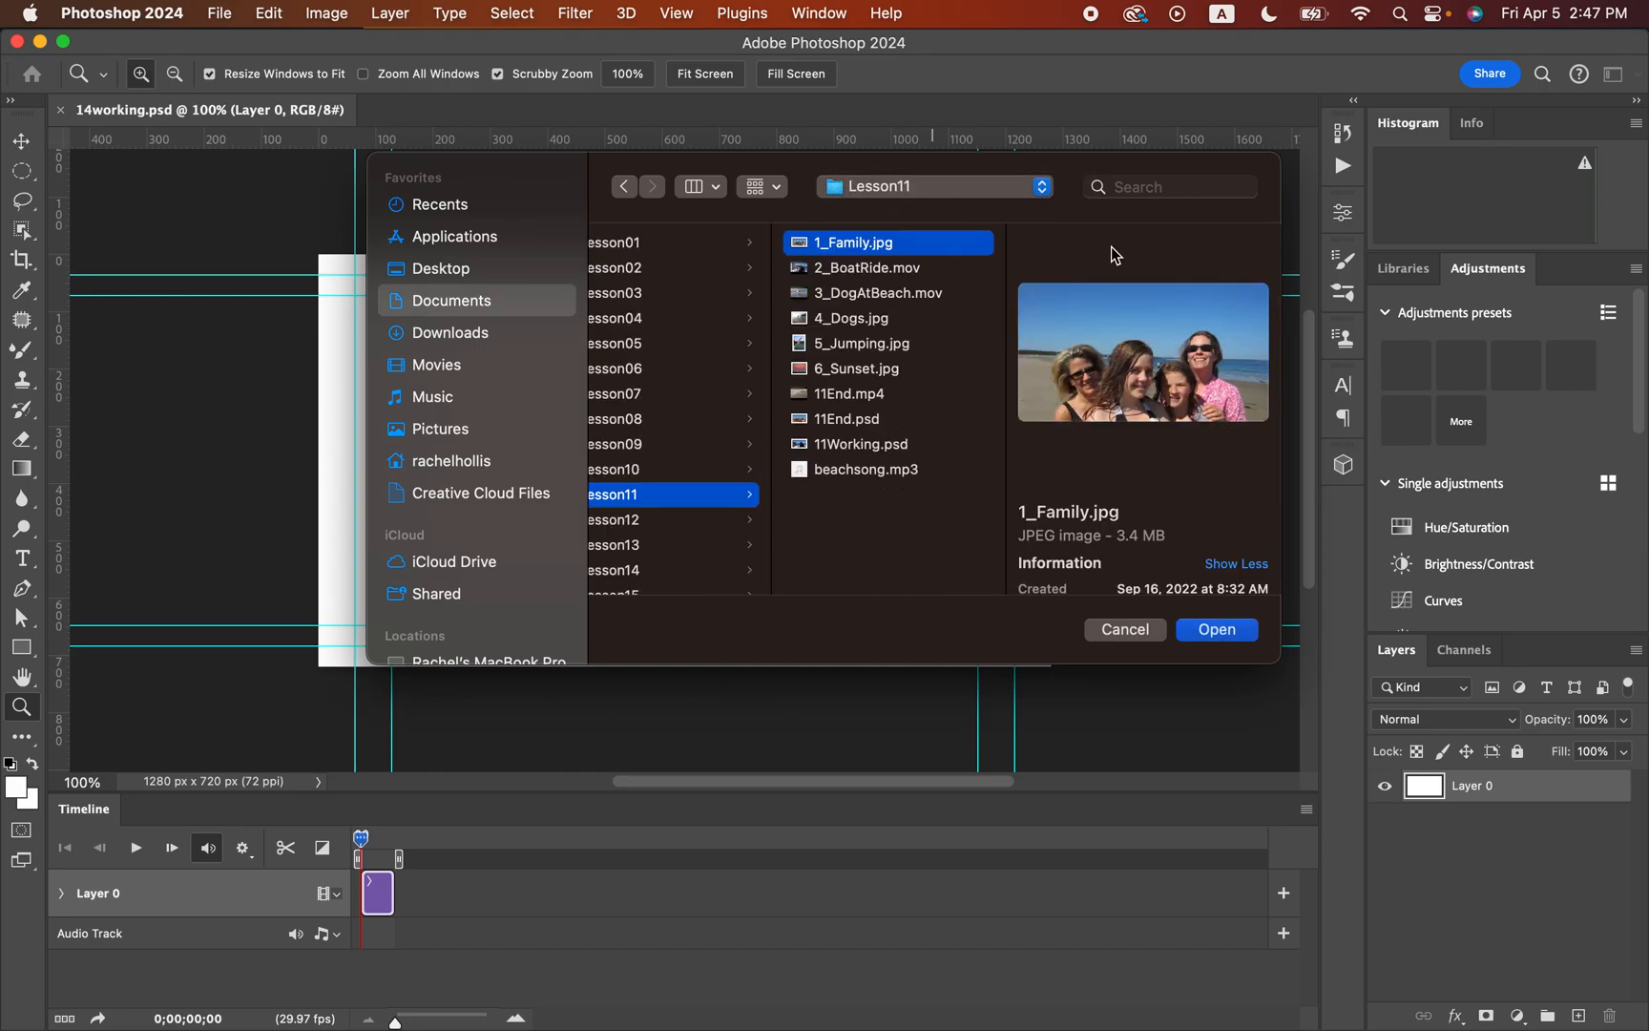
{"action": "left_click", "coordinate": [878, 372], "text": "shift"}
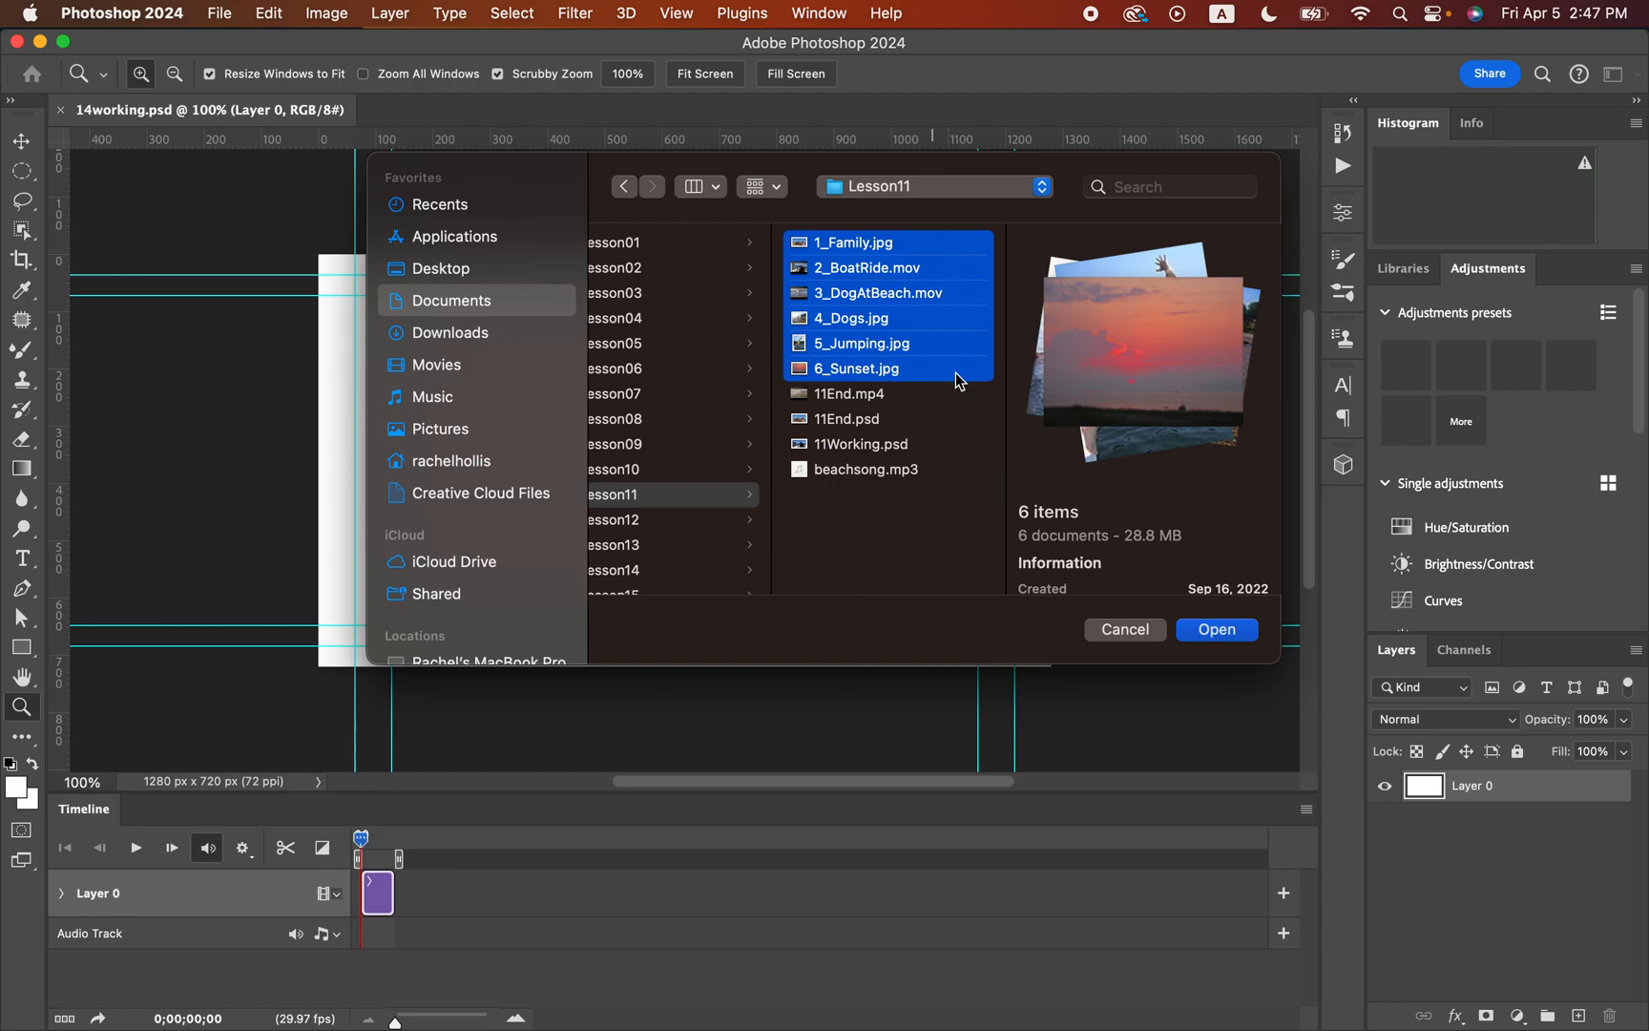
{"action": "left_click", "coordinate": [1218, 631]}
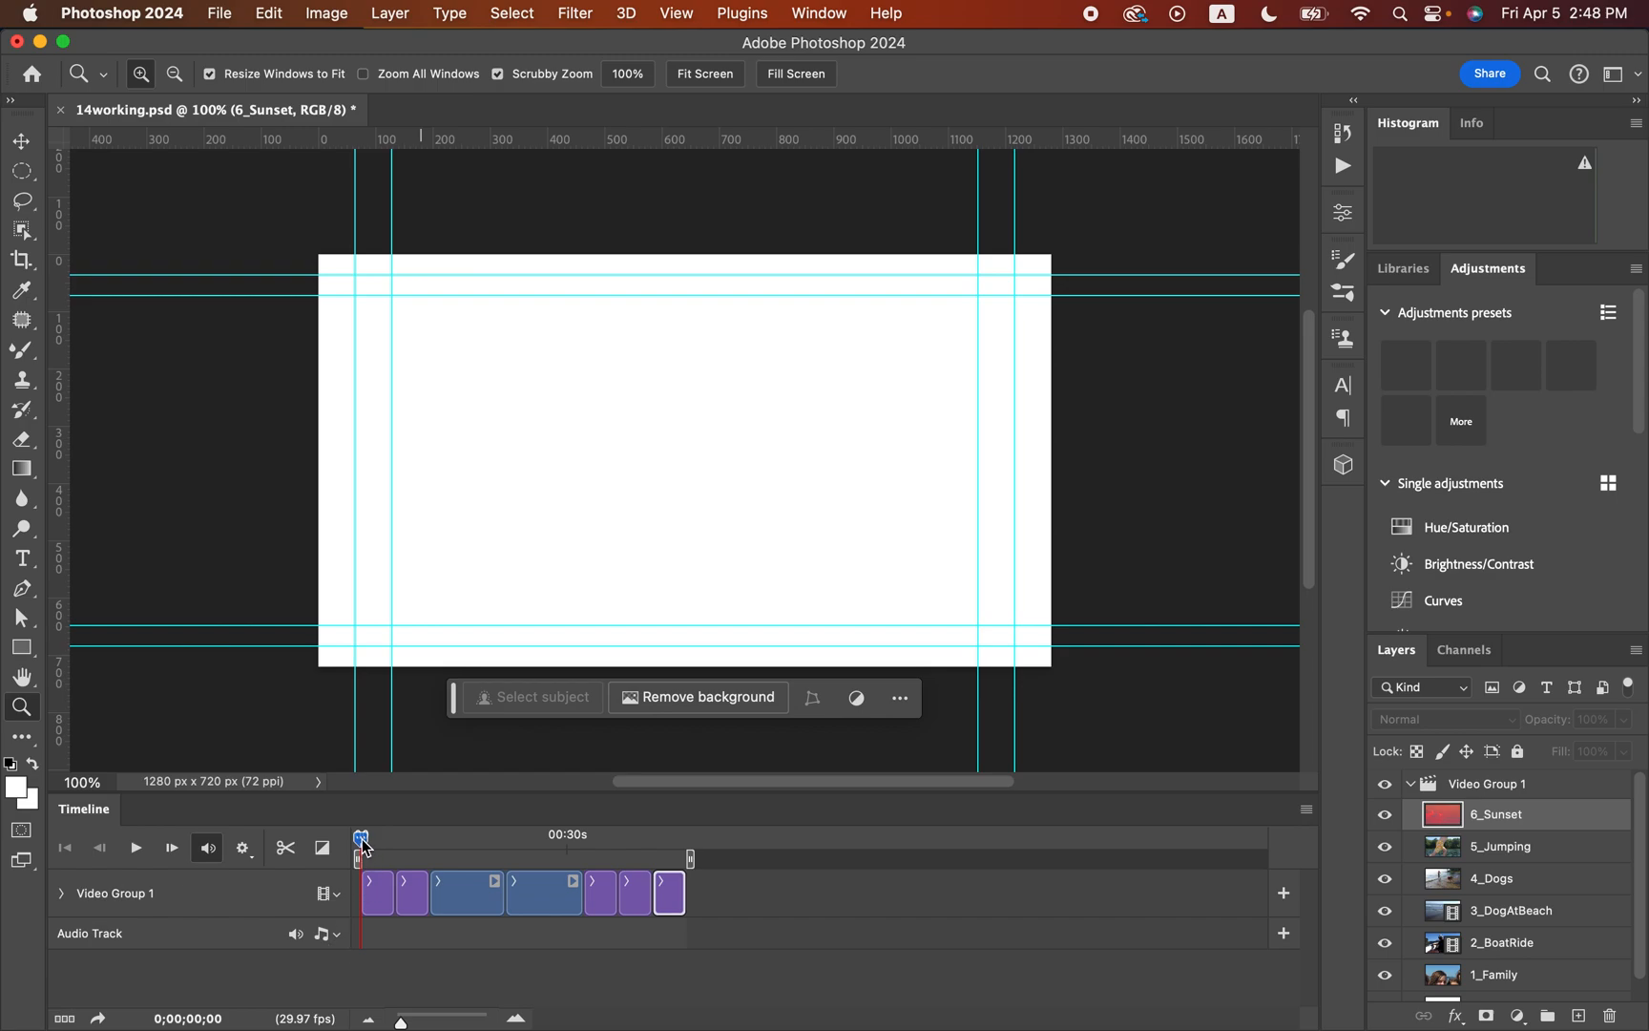
Step: Enlarge the timeline scale and delete the blank white Layer 0 from Video Group 1
{"action": "mouse_move", "coordinate": [362, 844]}
{"action": "left_mouse_down"}
{"action": "mouse_move", "coordinate": [674, 839]}
{"action": "mouse_move", "coordinate": [355, 837]}
{"action": "left_mouse_up"}
{"action": "left_click_drag", "start_coordinate": [400, 1021], "coordinate": [410, 1023]}
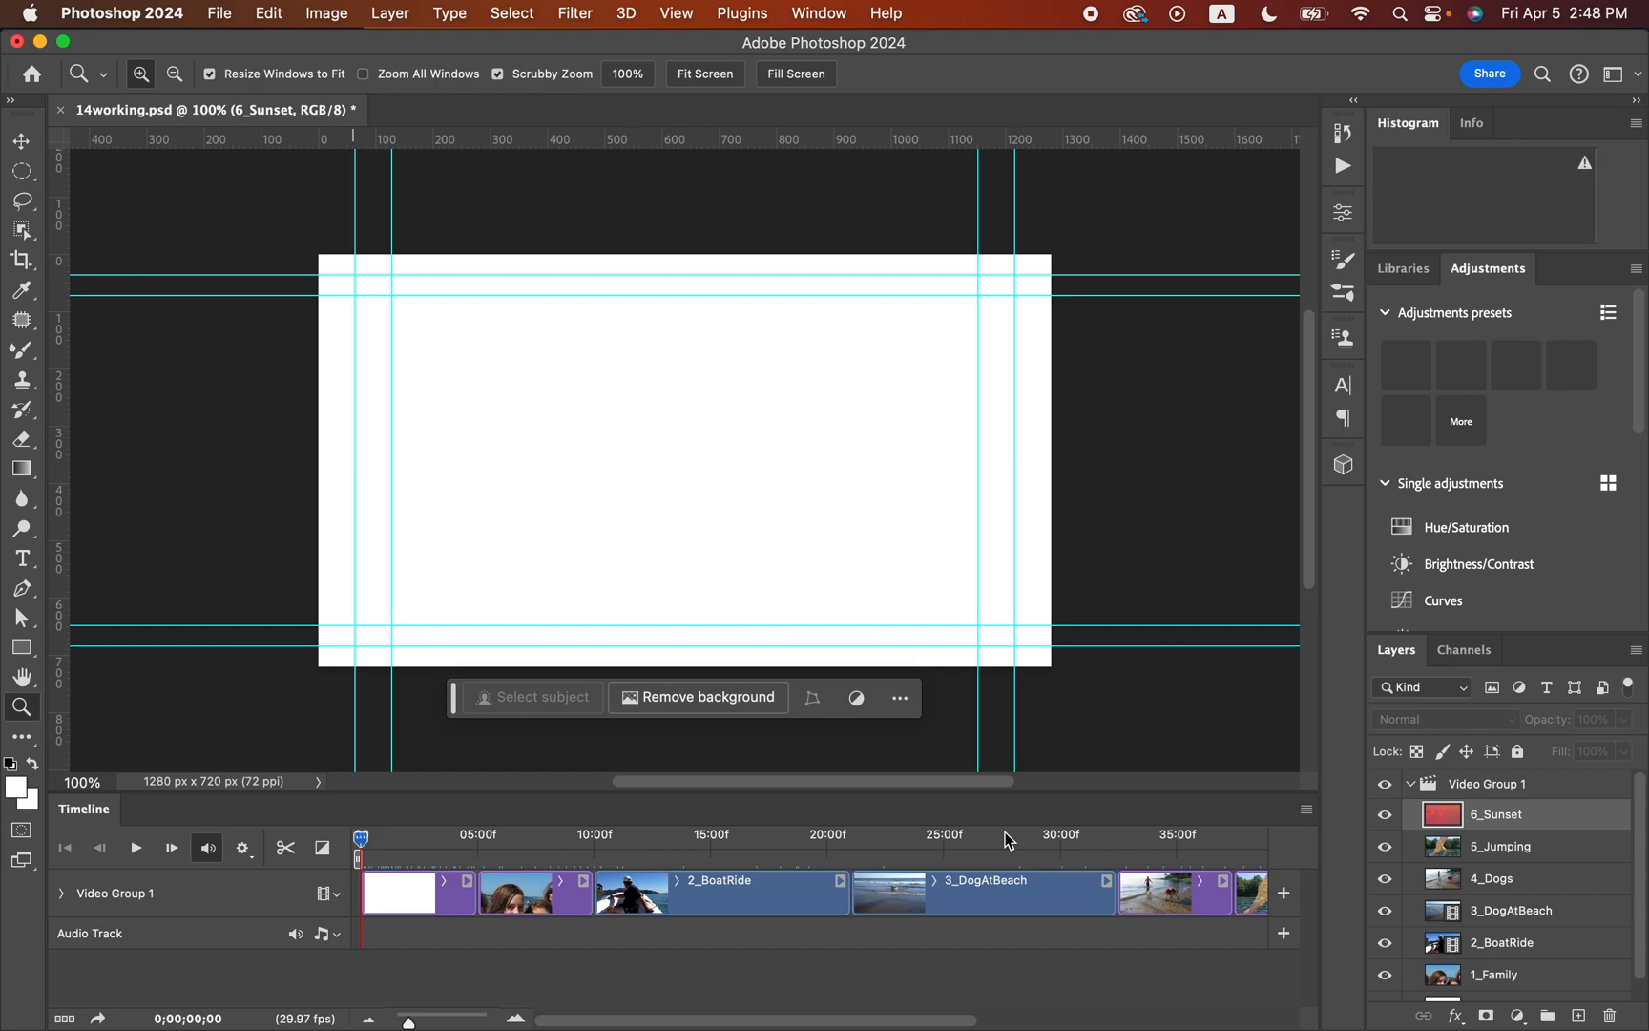
{"action": "scroll", "coordinate": [1503, 954], "scroll_direction": "down", "scroll_amount": 1}
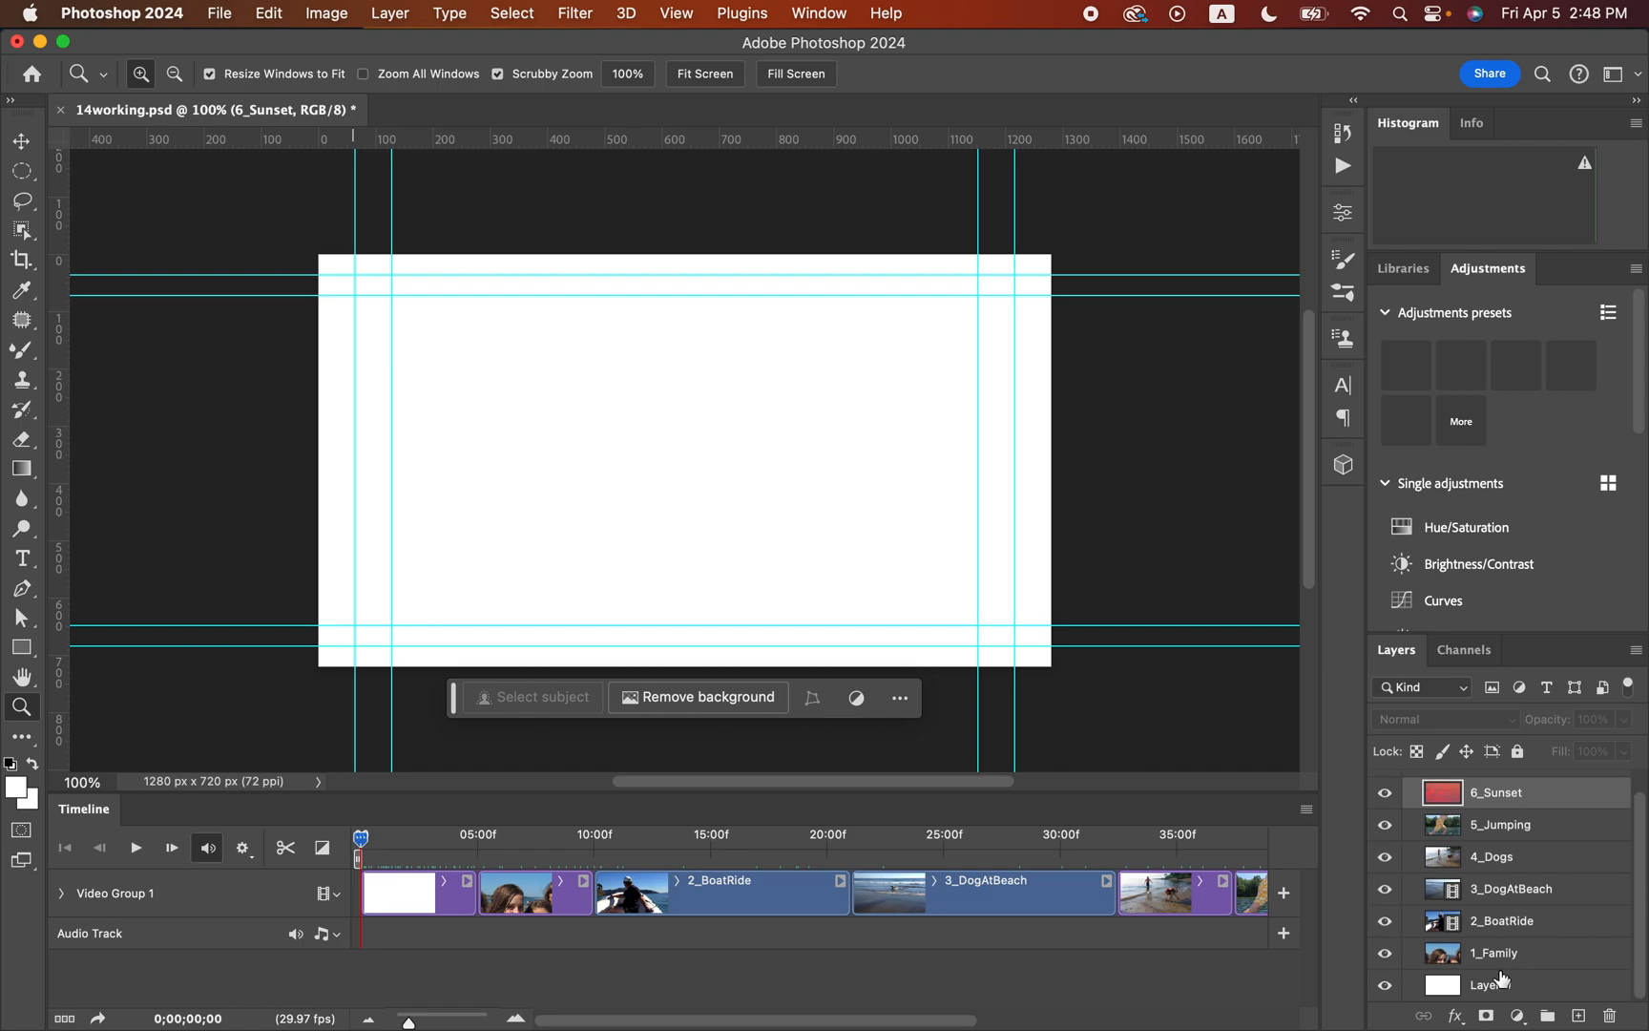
{"action": "left_click", "coordinate": [1539, 993]}
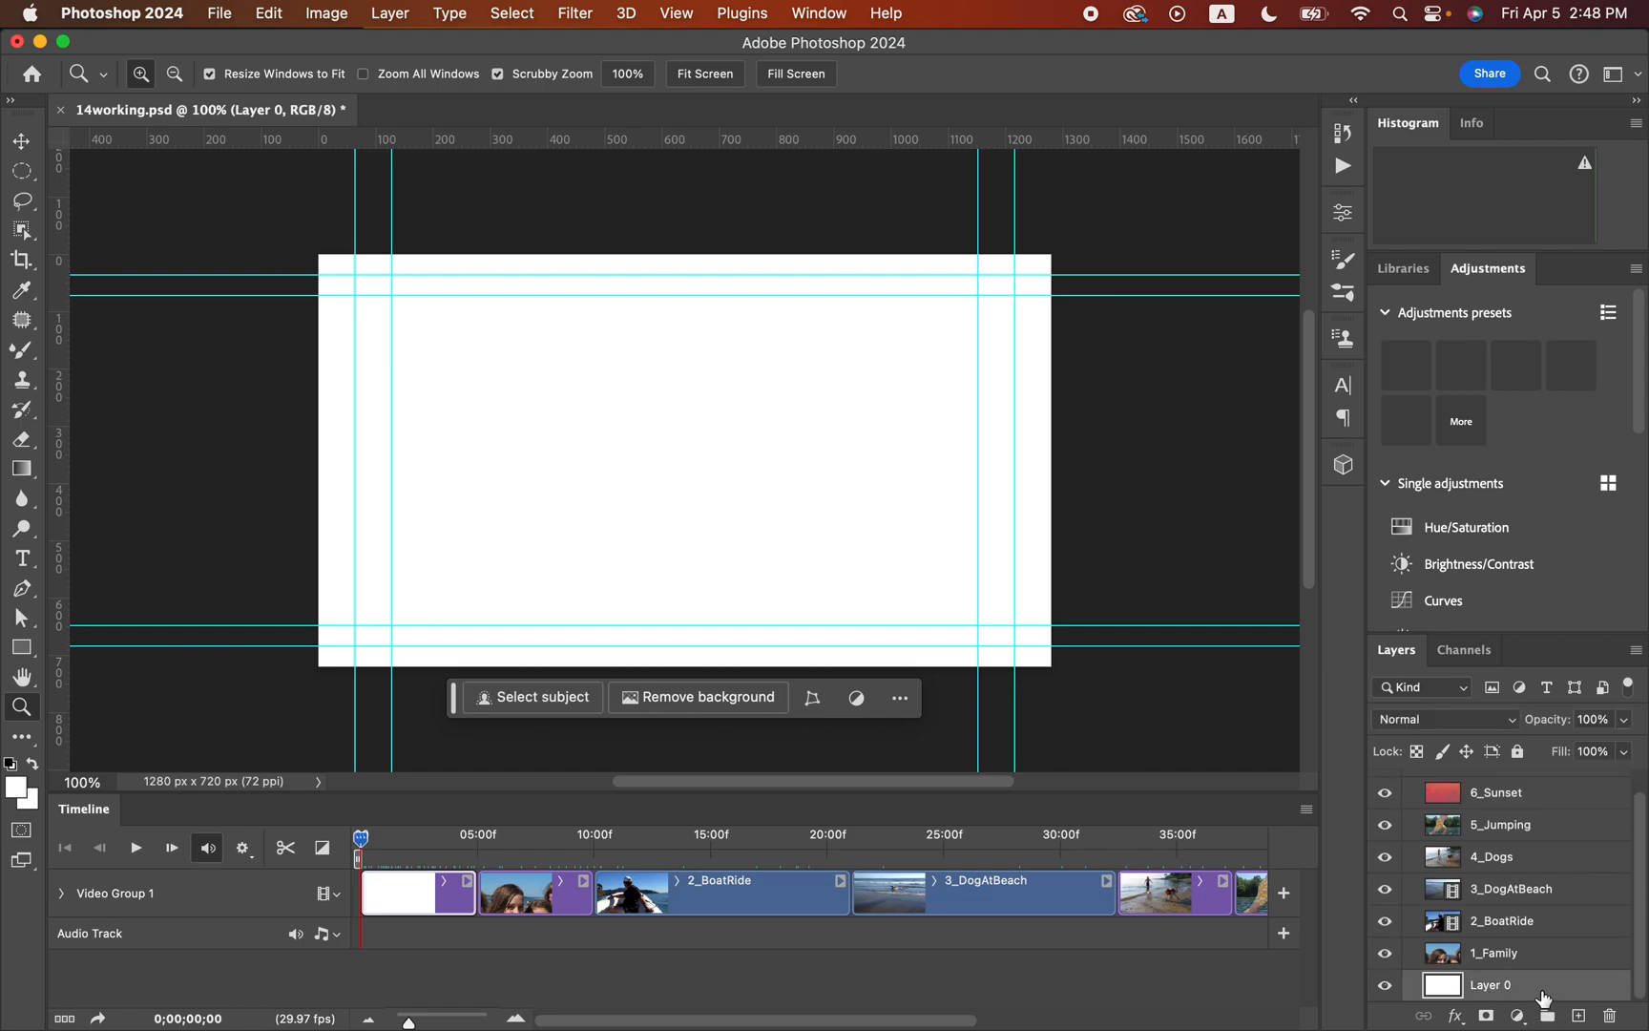
{"action": "left_click", "coordinate": [1609, 1018]}
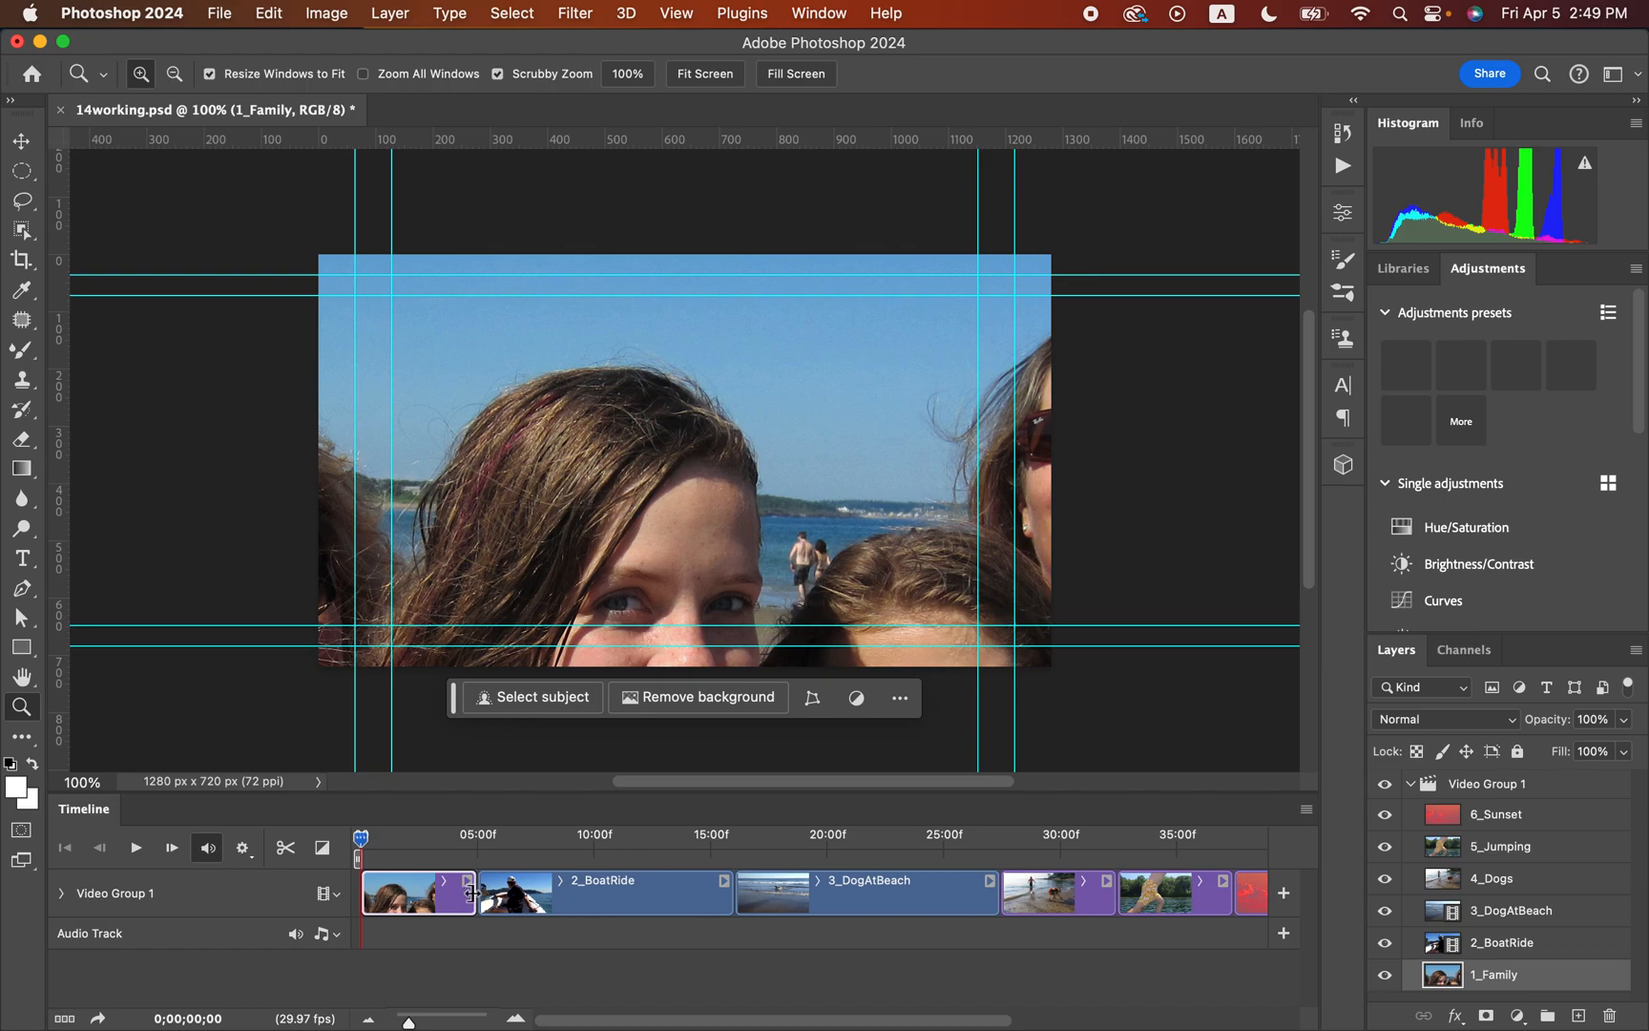
Step: Shorten the 1_Family and 2_BoatRide clips in the timeline to about 3 seconds each
{"action": "left_click_drag", "start_coordinate": [471, 893], "coordinate": [425, 894]}
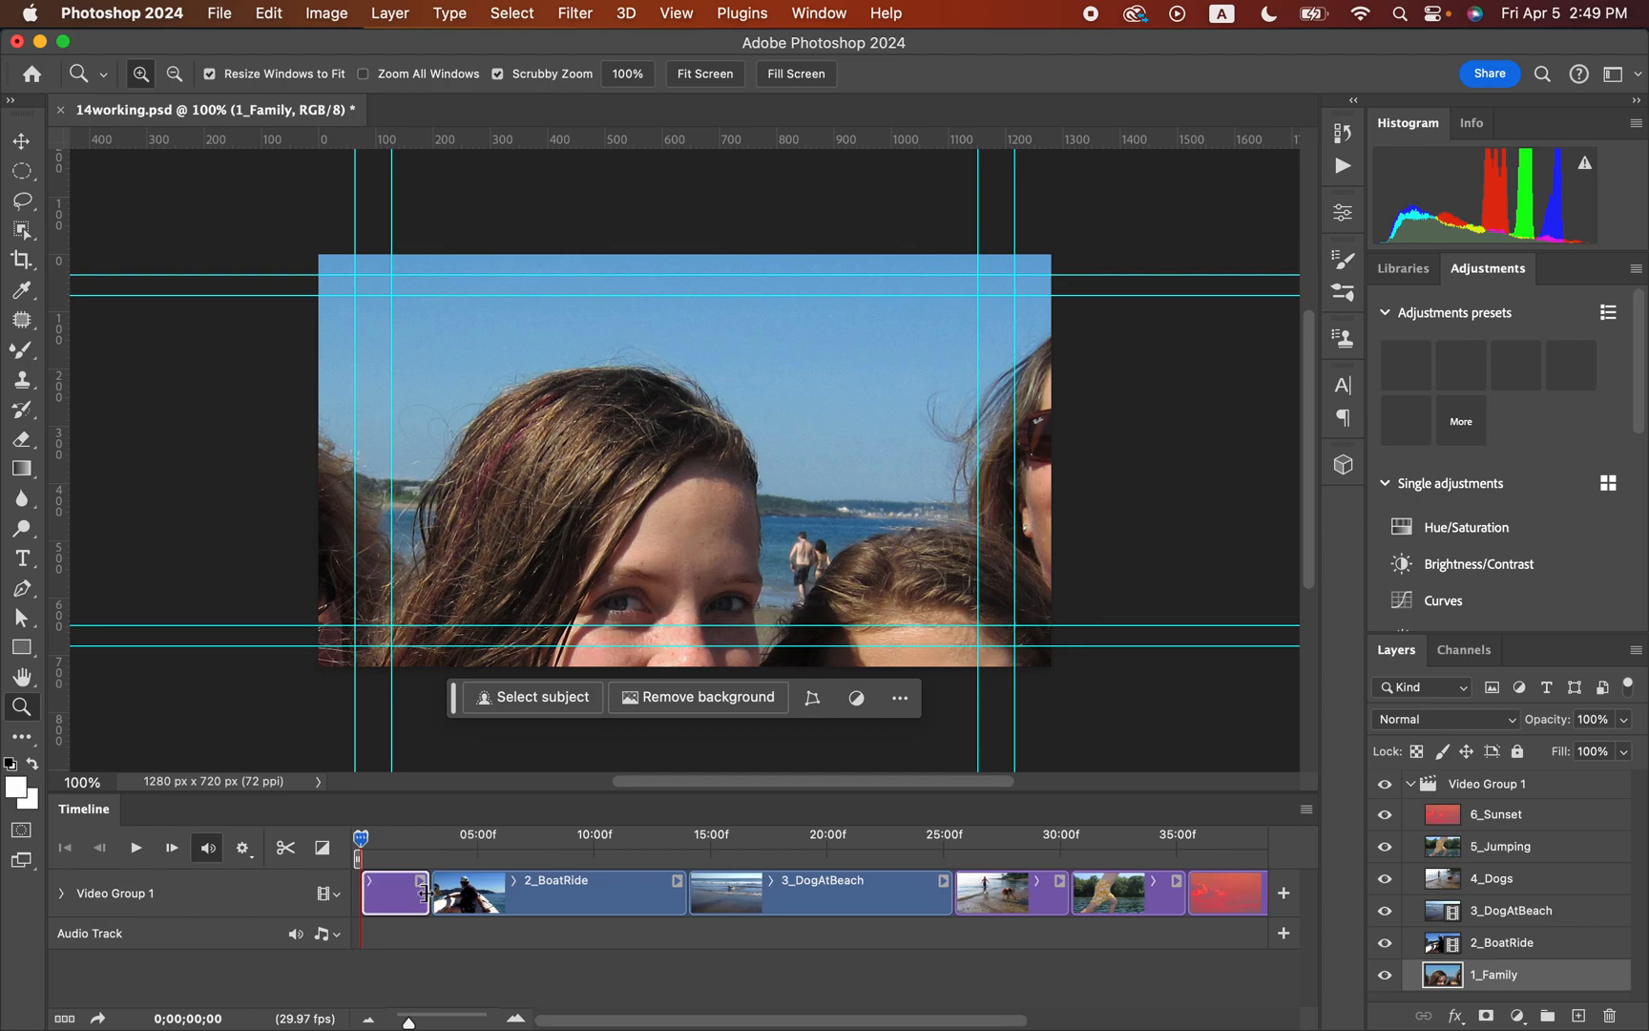
{"action": "left_click", "coordinate": [591, 903]}
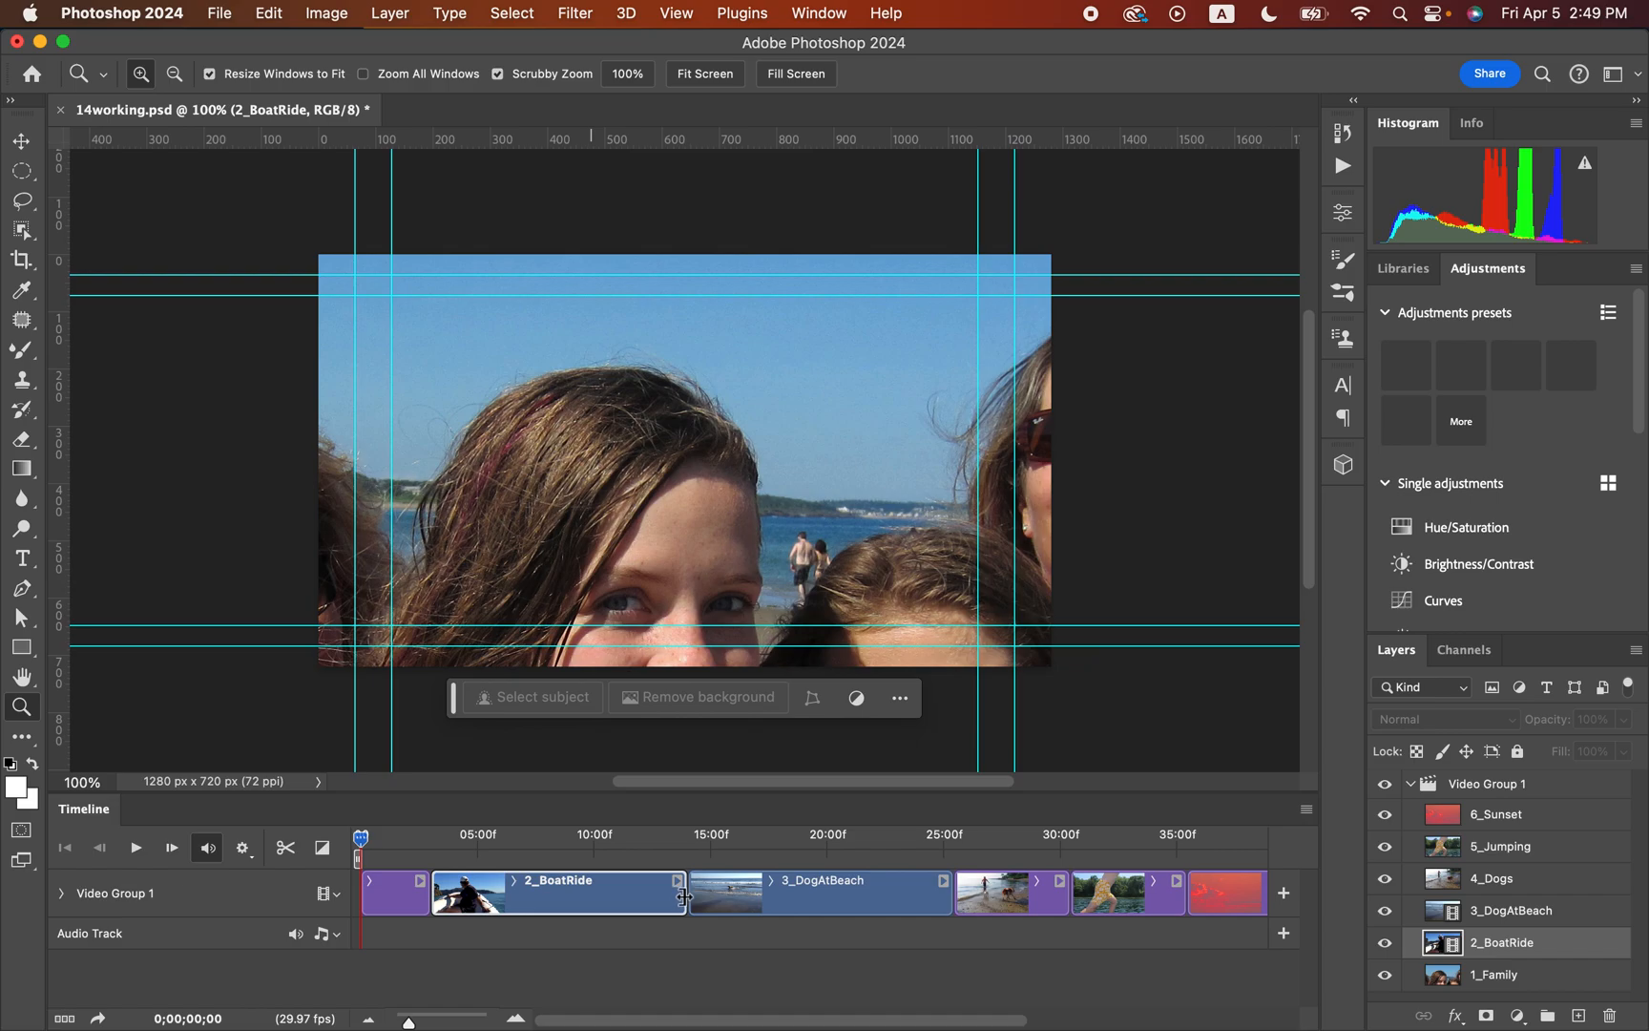
{"action": "left_click_drag", "start_coordinate": [683, 897], "coordinate": [497, 902]}
Step: Shorten the 3_DogAtBeach, 4_Dogs, 5_Jumping and 6_Sunset clips in the timeline to about 3 seconds each
{"action": "left_click", "coordinate": [721, 903]}
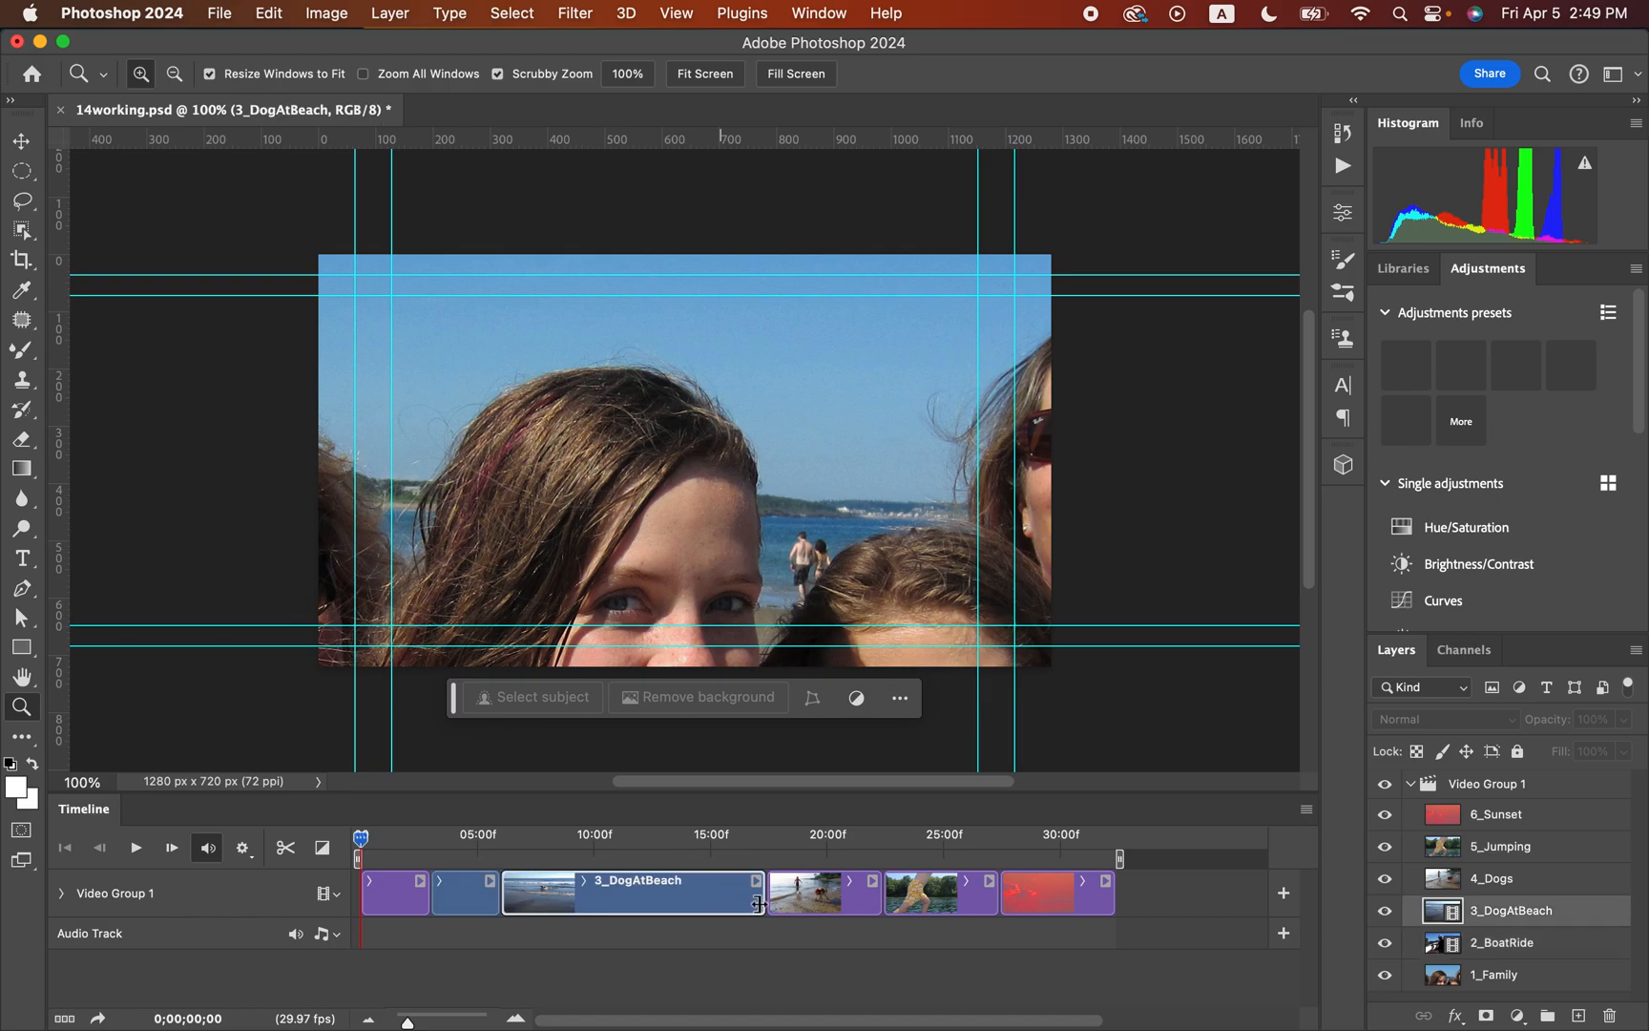
{"action": "left_click_drag", "start_coordinate": [761, 903], "coordinate": [563, 905]}
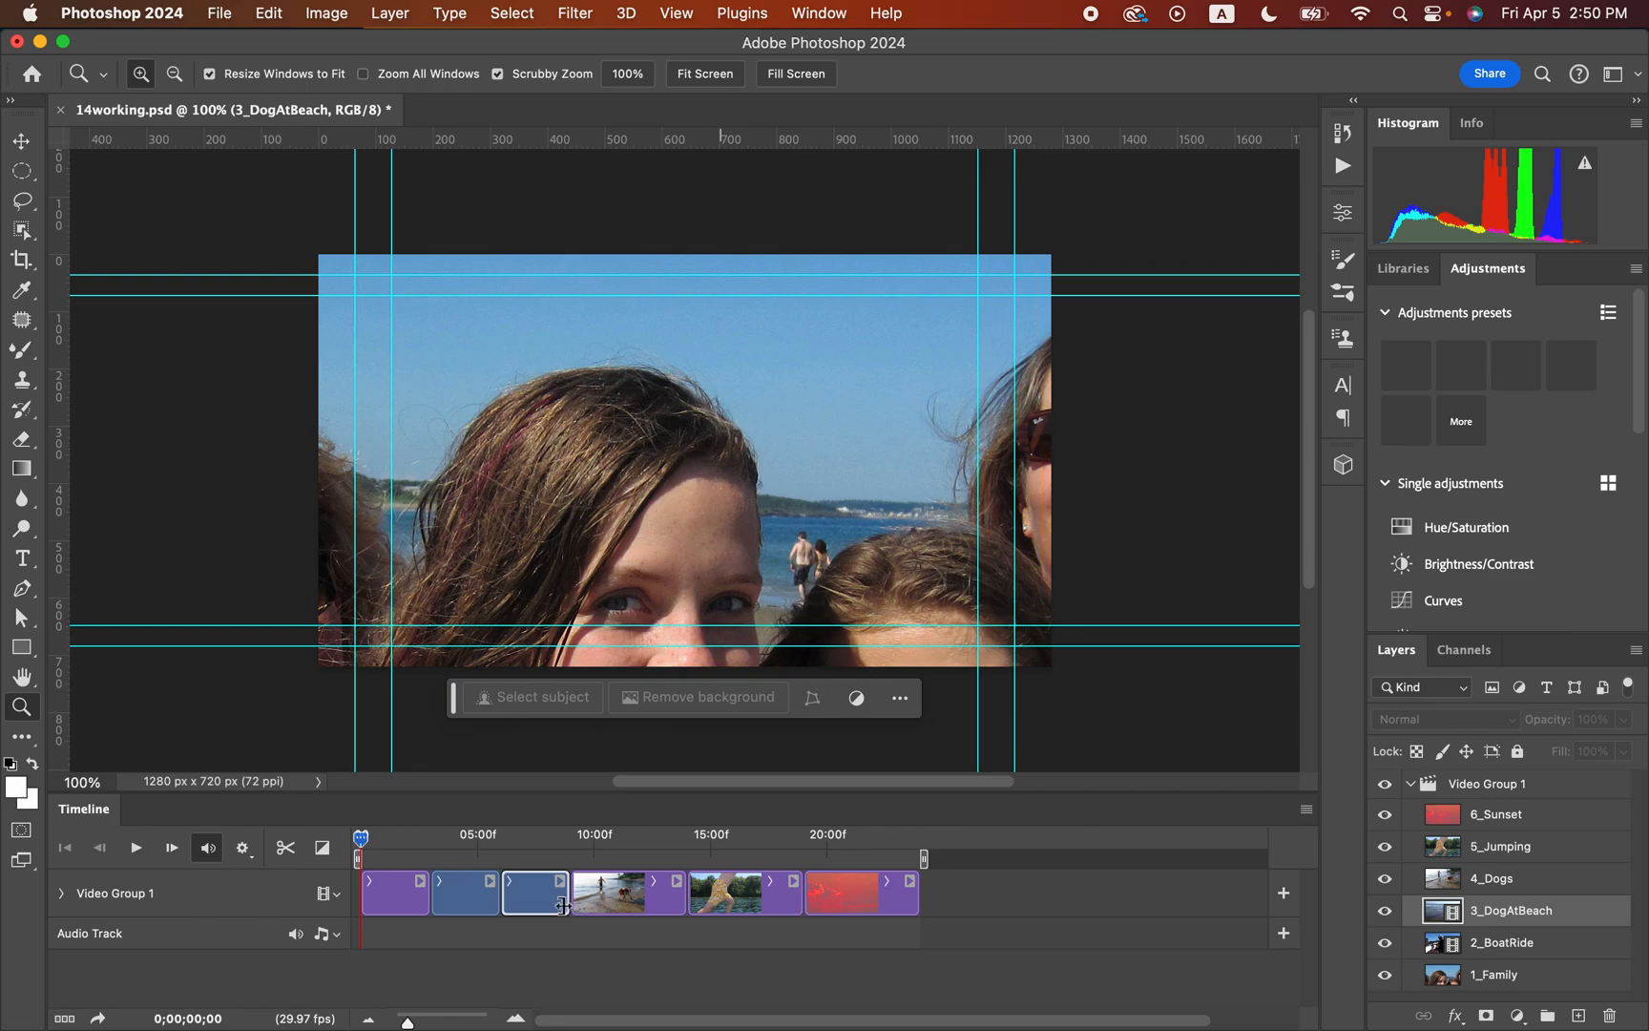
{"action": "left_click", "coordinate": [664, 911]}
{"action": "left_click_drag", "start_coordinate": [681, 905], "coordinate": [638, 907]}
{"action": "left_click", "coordinate": [737, 902]}
{"action": "left_click_drag", "start_coordinate": [752, 899], "coordinate": [706, 910]}
{"action": "mouse_move", "coordinate": [805, 900]}
{"action": "left_mouse_down"}
{"action": "mouse_move", "coordinate": [819, 898]}
{"action": "mouse_move", "coordinate": [777, 899]}
{"action": "left_mouse_up"}
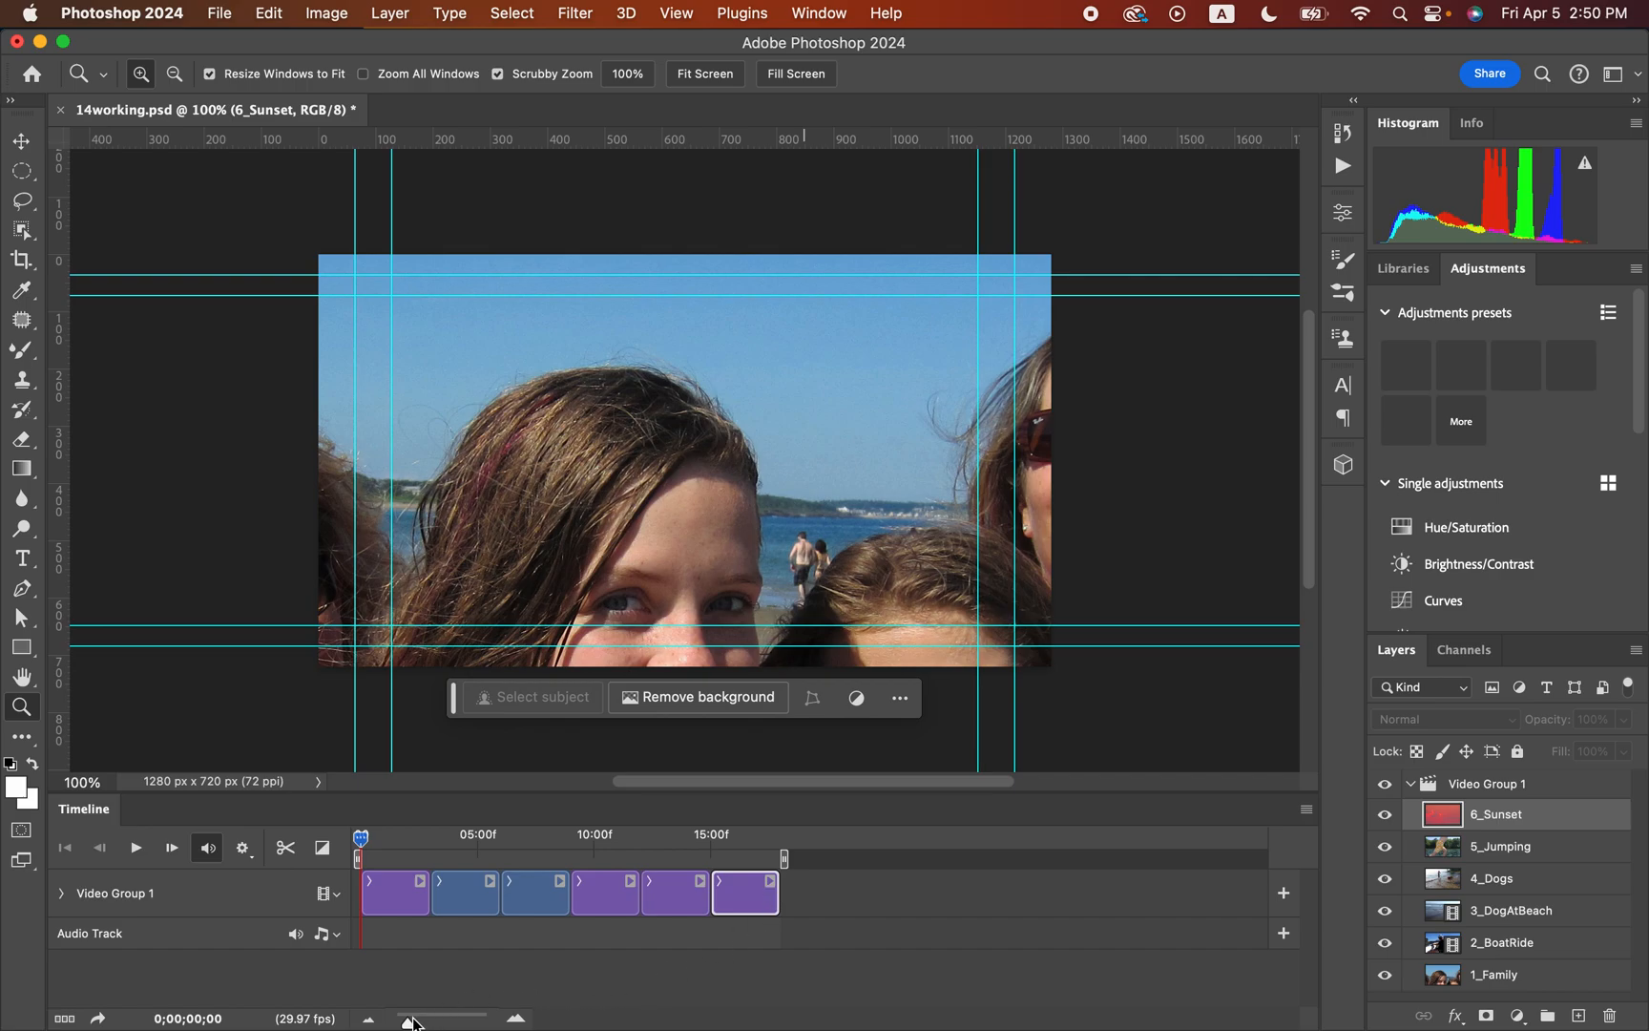
Step: Apply Pan & Zoom motion to the 1_Family clip with Zoom In and Resize to Fill Canvas enabled
{"action": "left_click_drag", "start_coordinate": [408, 1021], "coordinate": [415, 1023]}
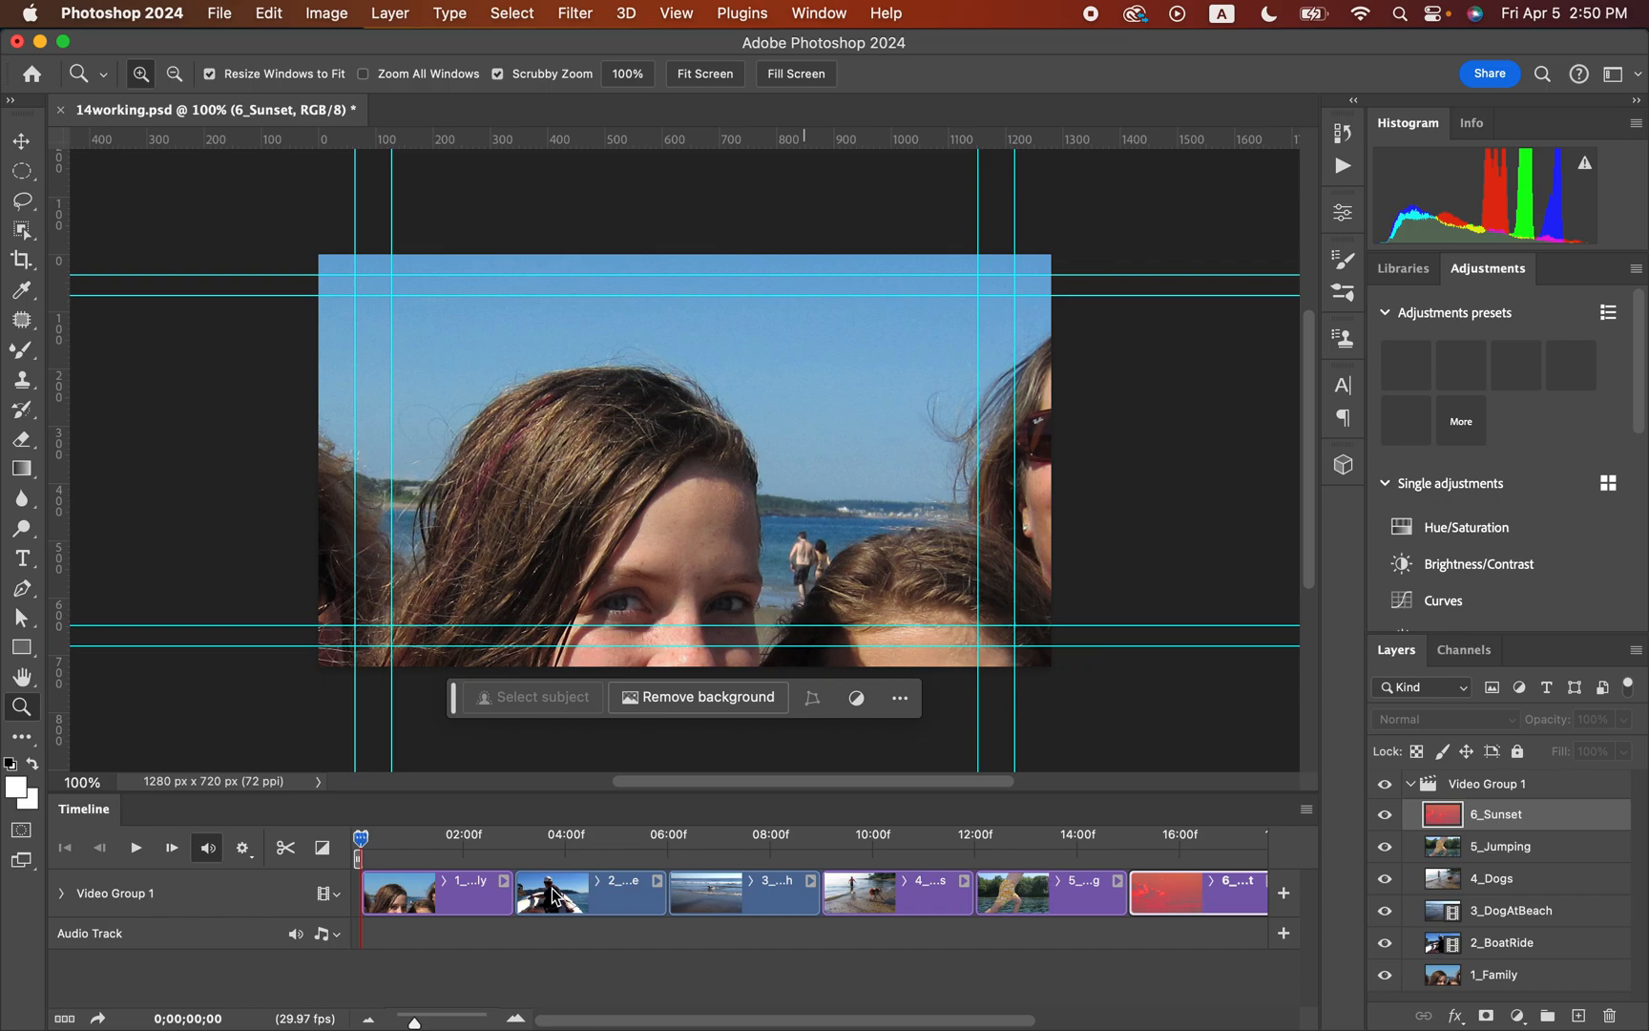
{"action": "left_click", "coordinate": [481, 907]}
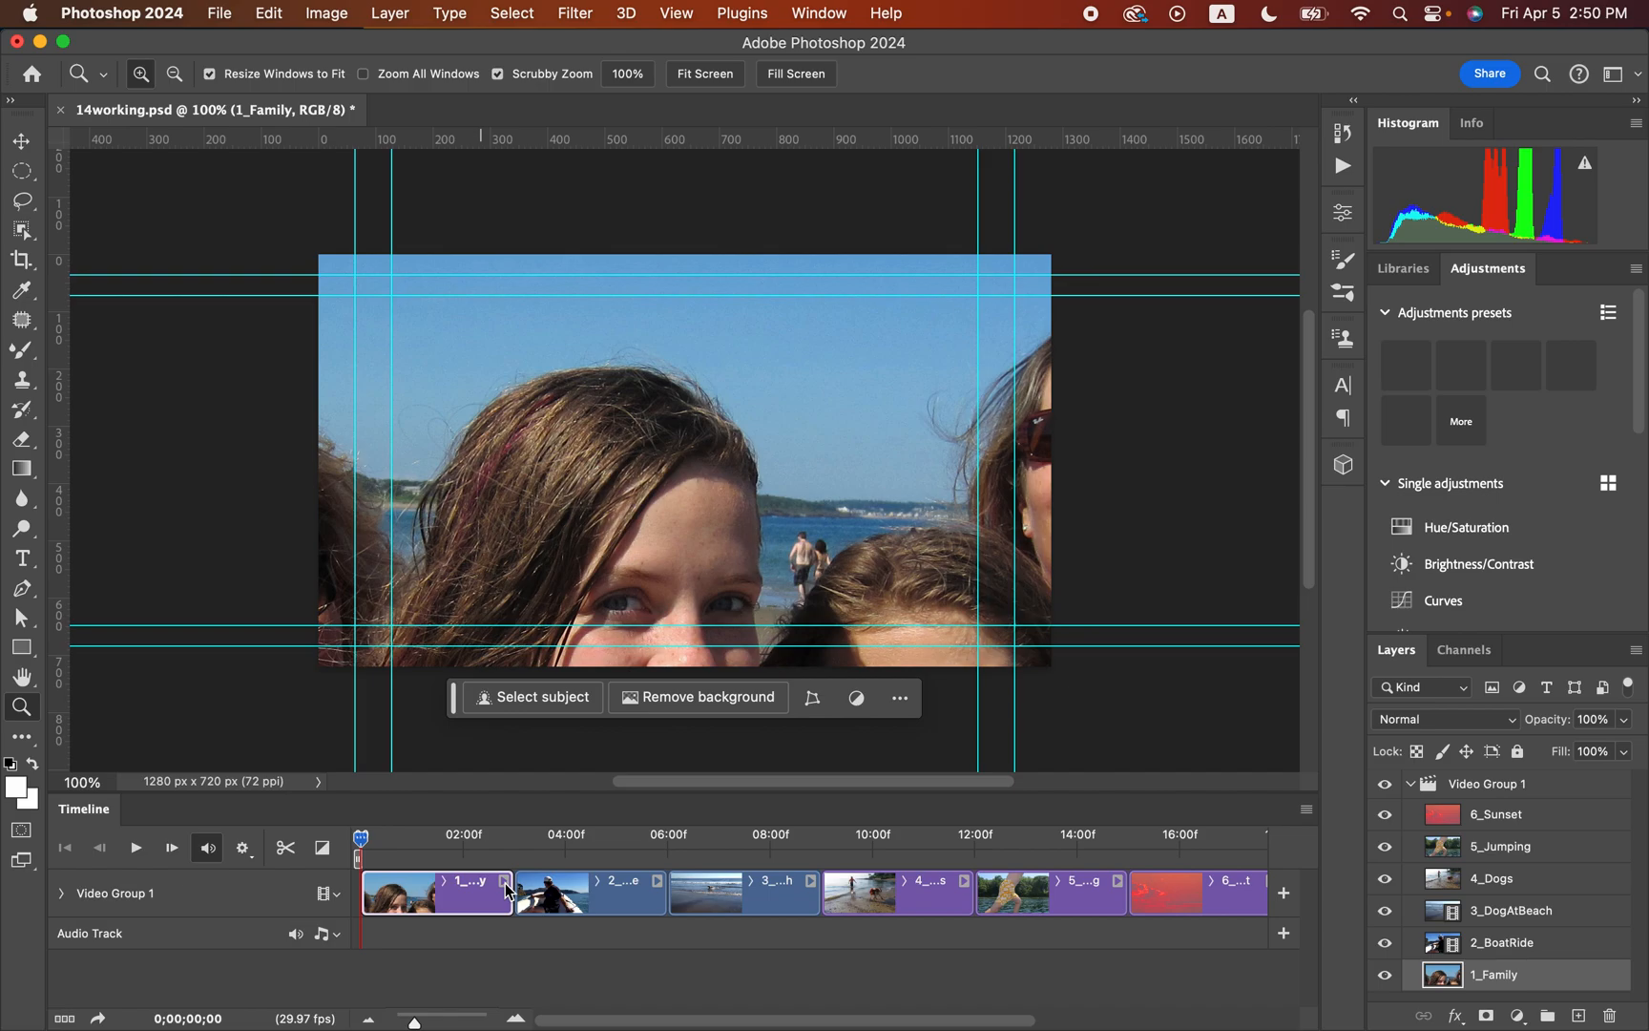
{"action": "left_click", "coordinate": [505, 883]}
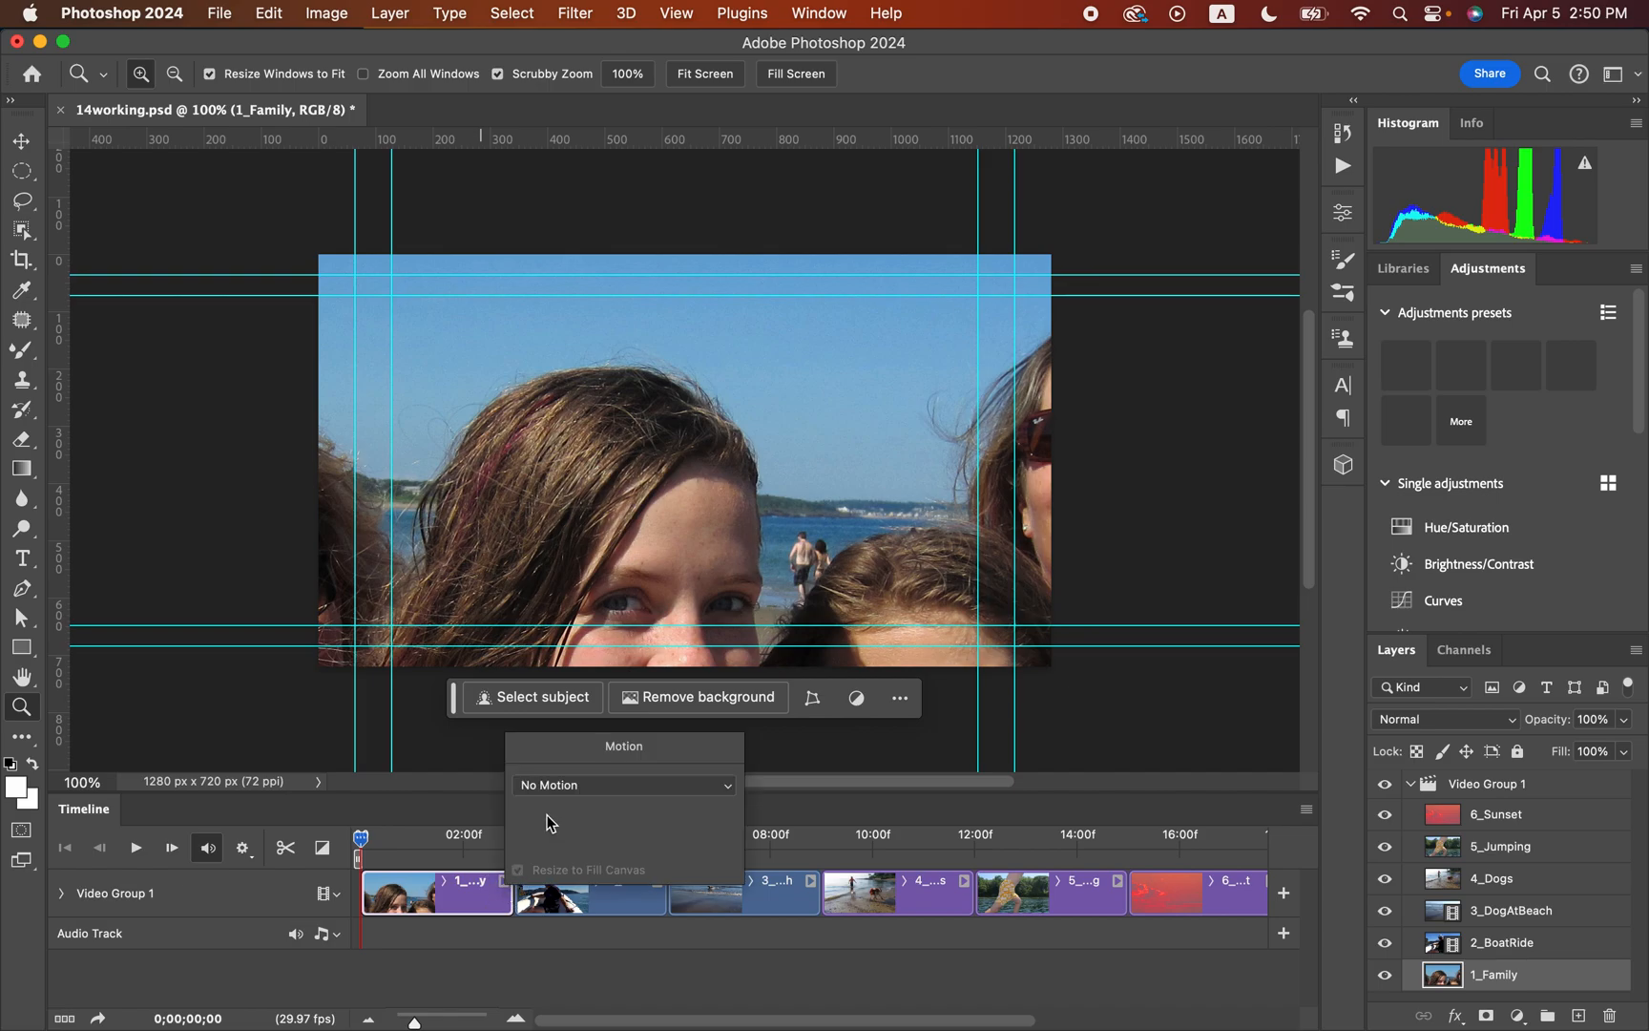
{"action": "left_click", "coordinate": [557, 786]}
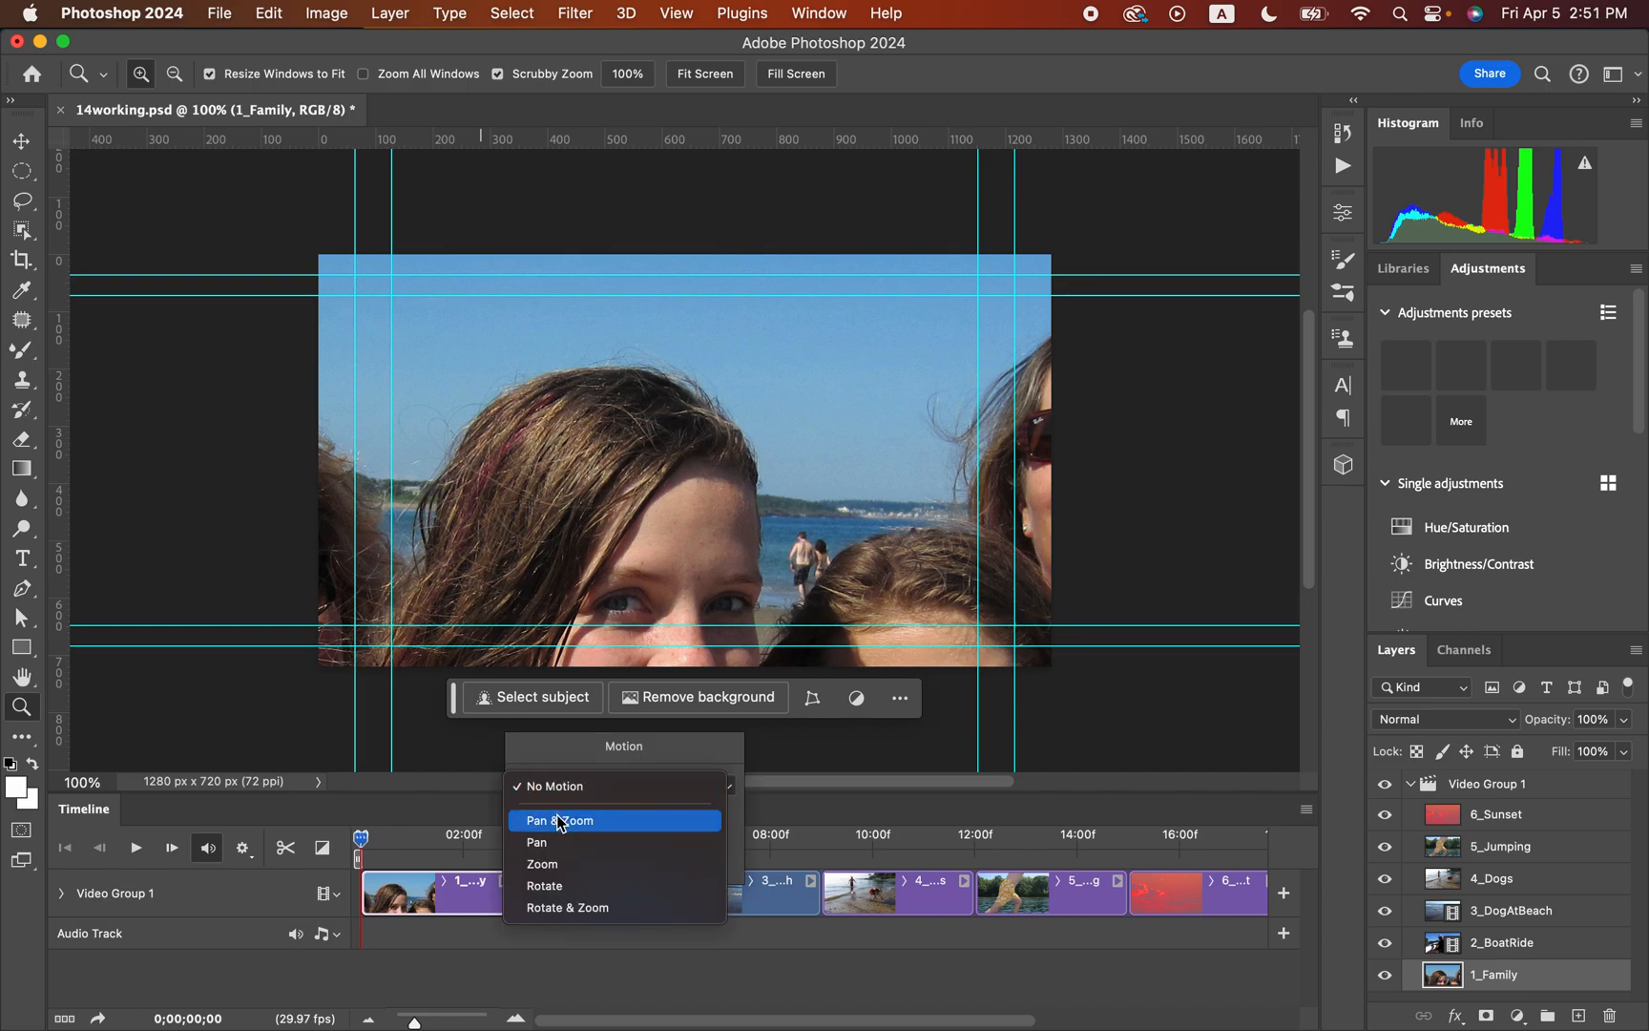
{"action": "left_click", "coordinate": [559, 821]}
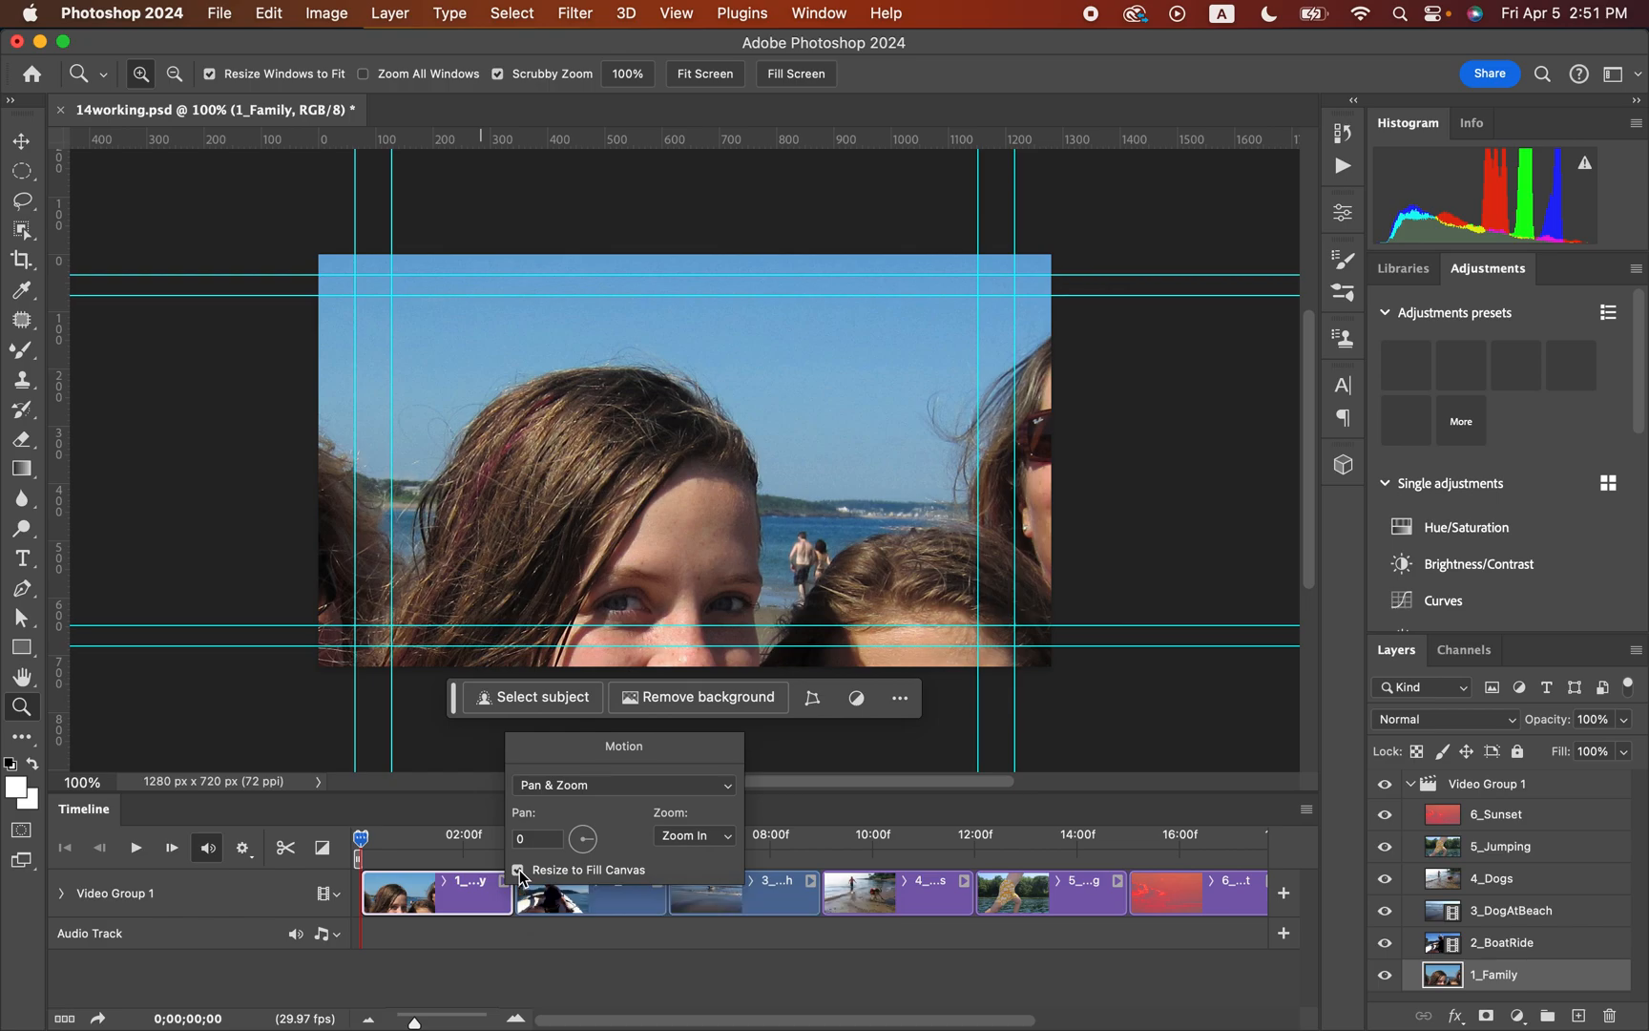
{"action": "left_click", "coordinate": [527, 958]}
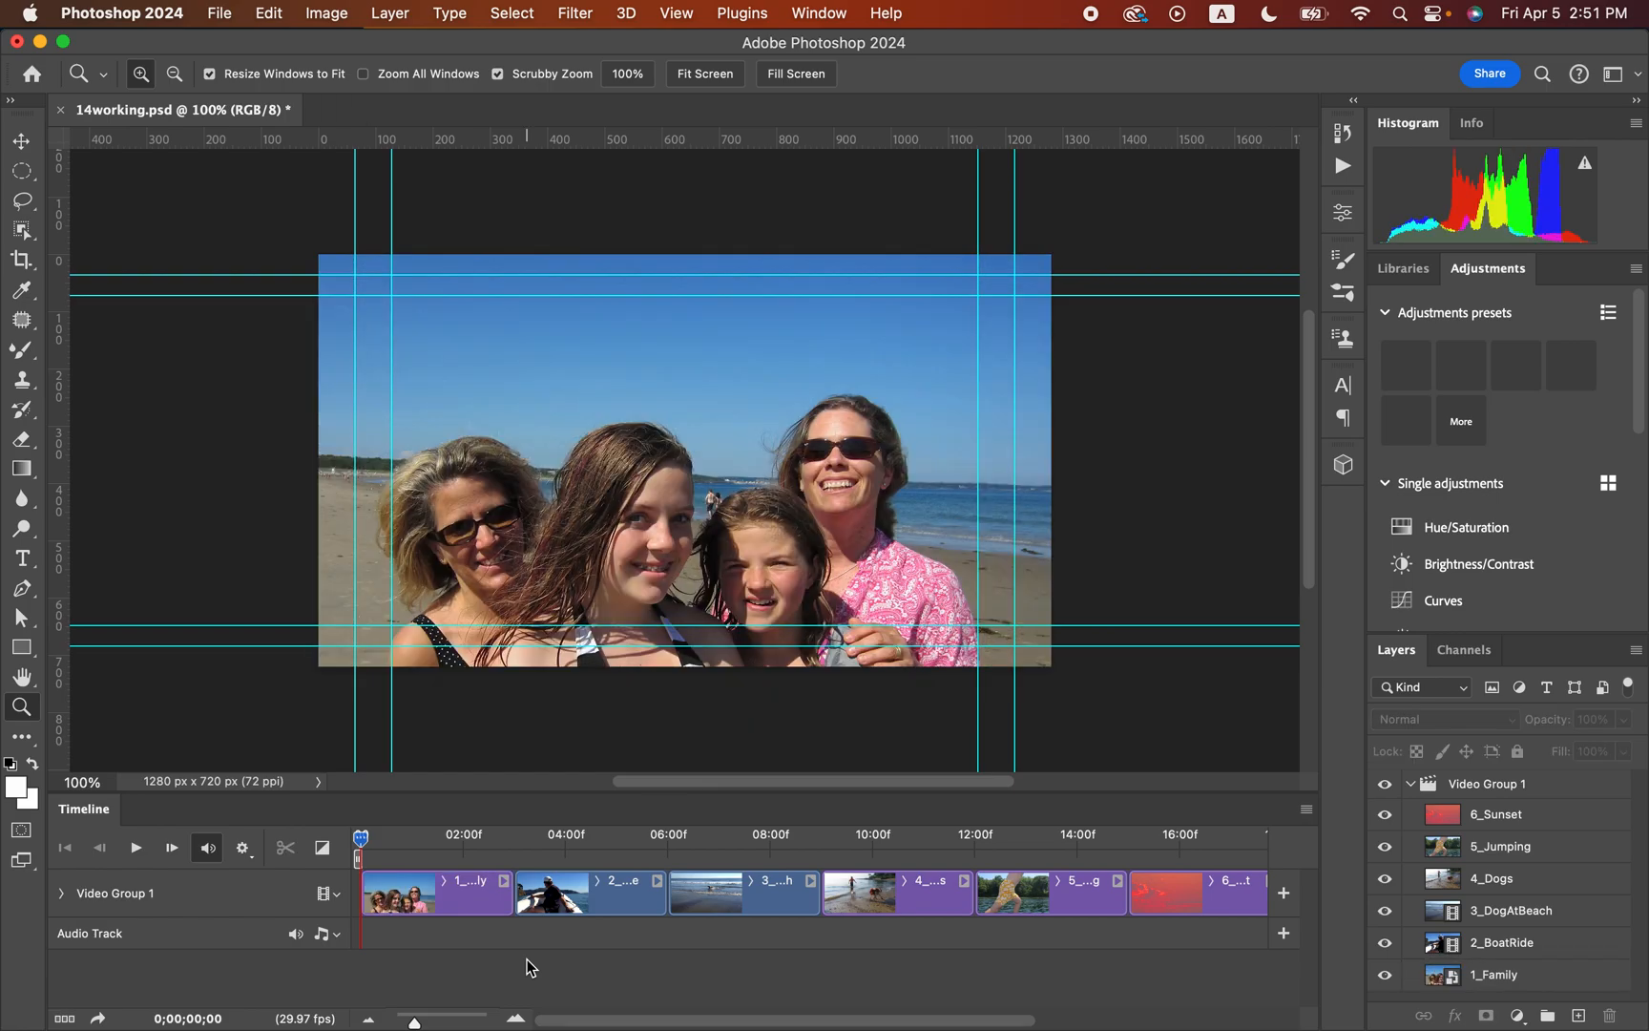
Step: Set the motion of the 1_Family clip to No Motion
{"action": "left_click", "coordinate": [504, 883]}
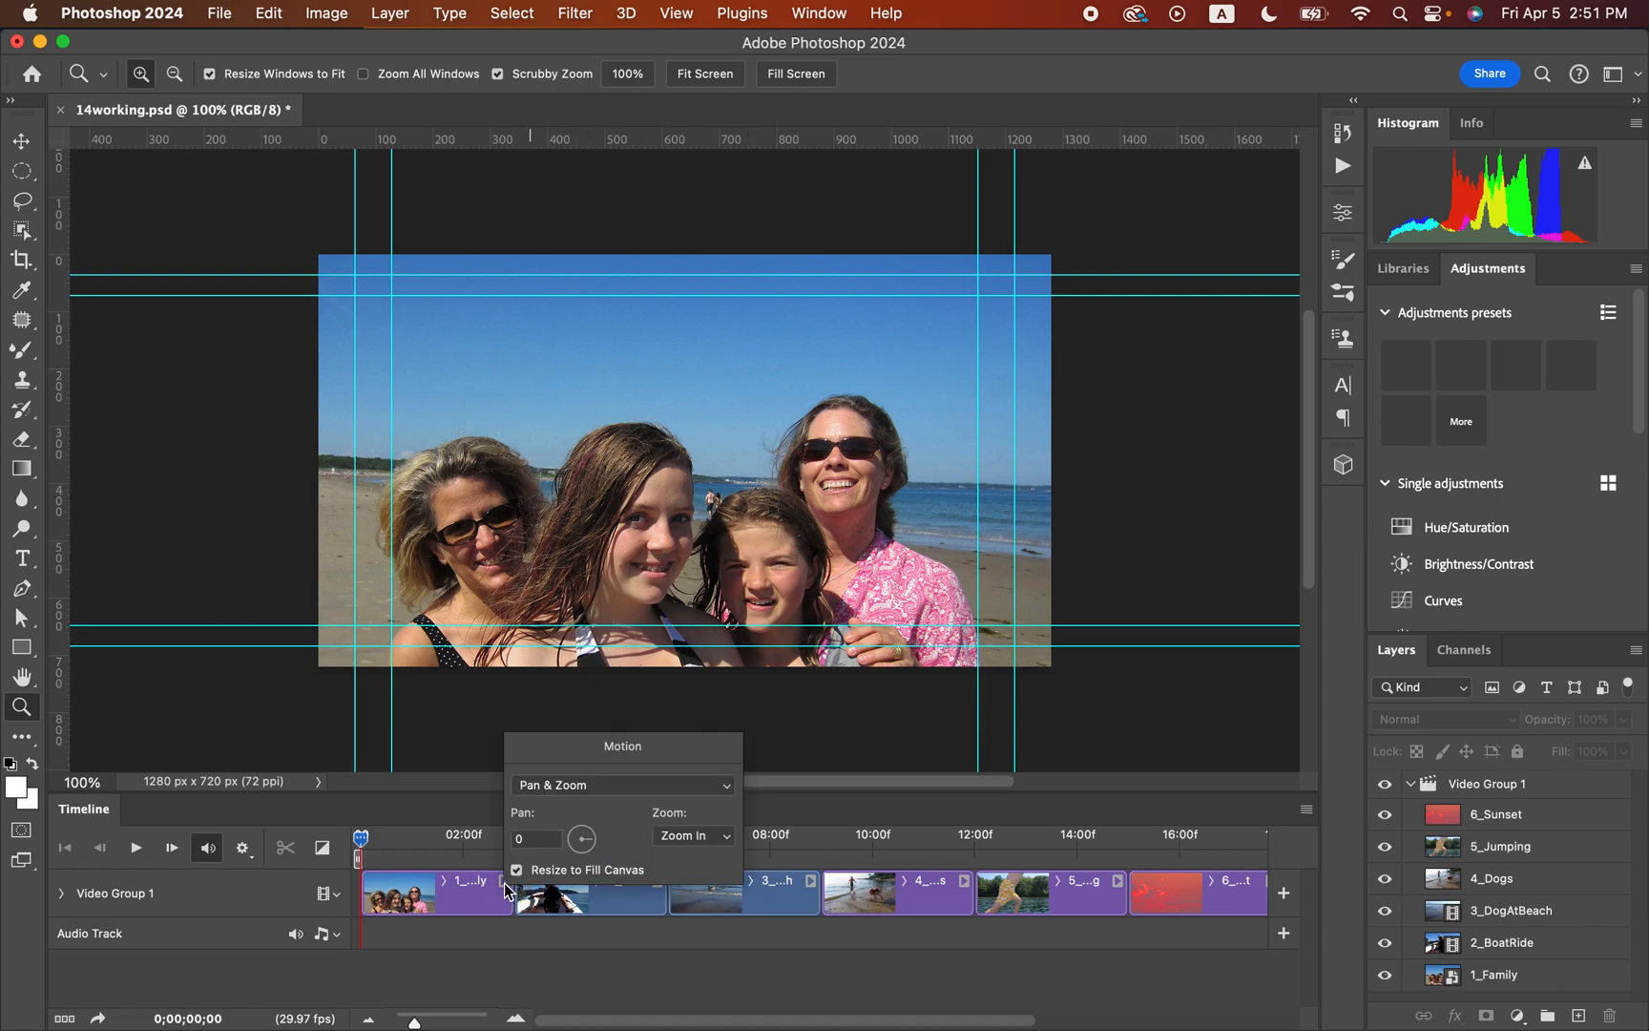
{"action": "left_click", "coordinate": [568, 787]}
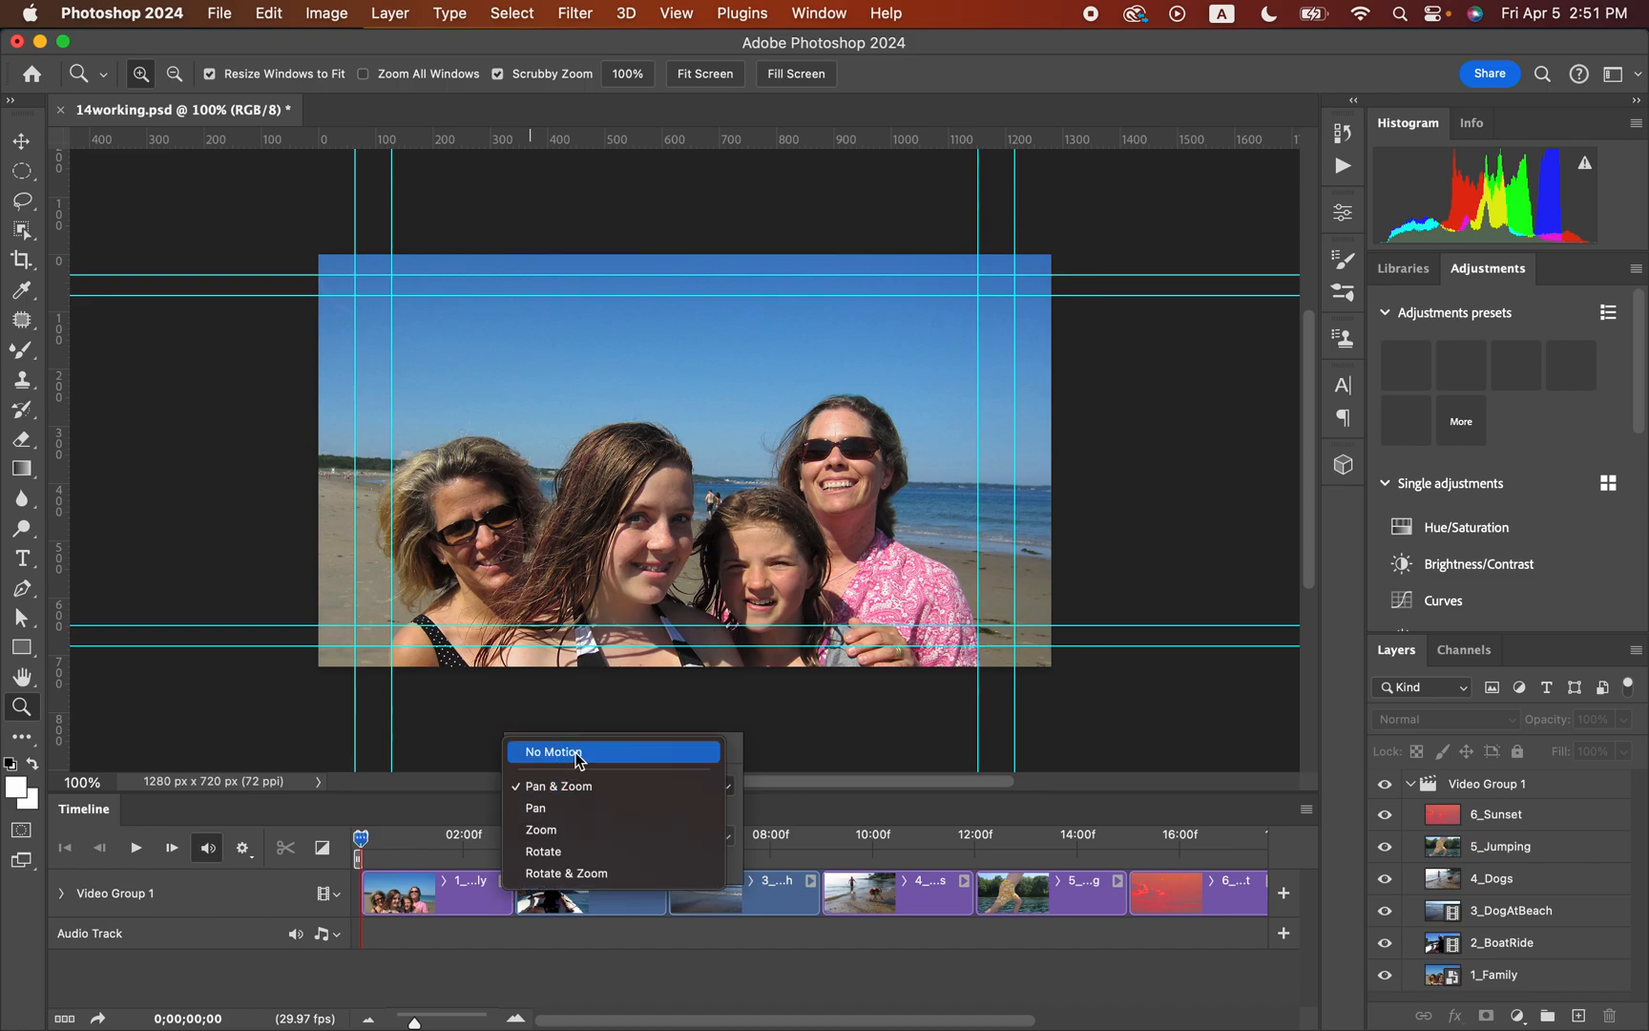
{"action": "left_click", "coordinate": [576, 754]}
{"action": "left_click", "coordinate": [493, 967]}
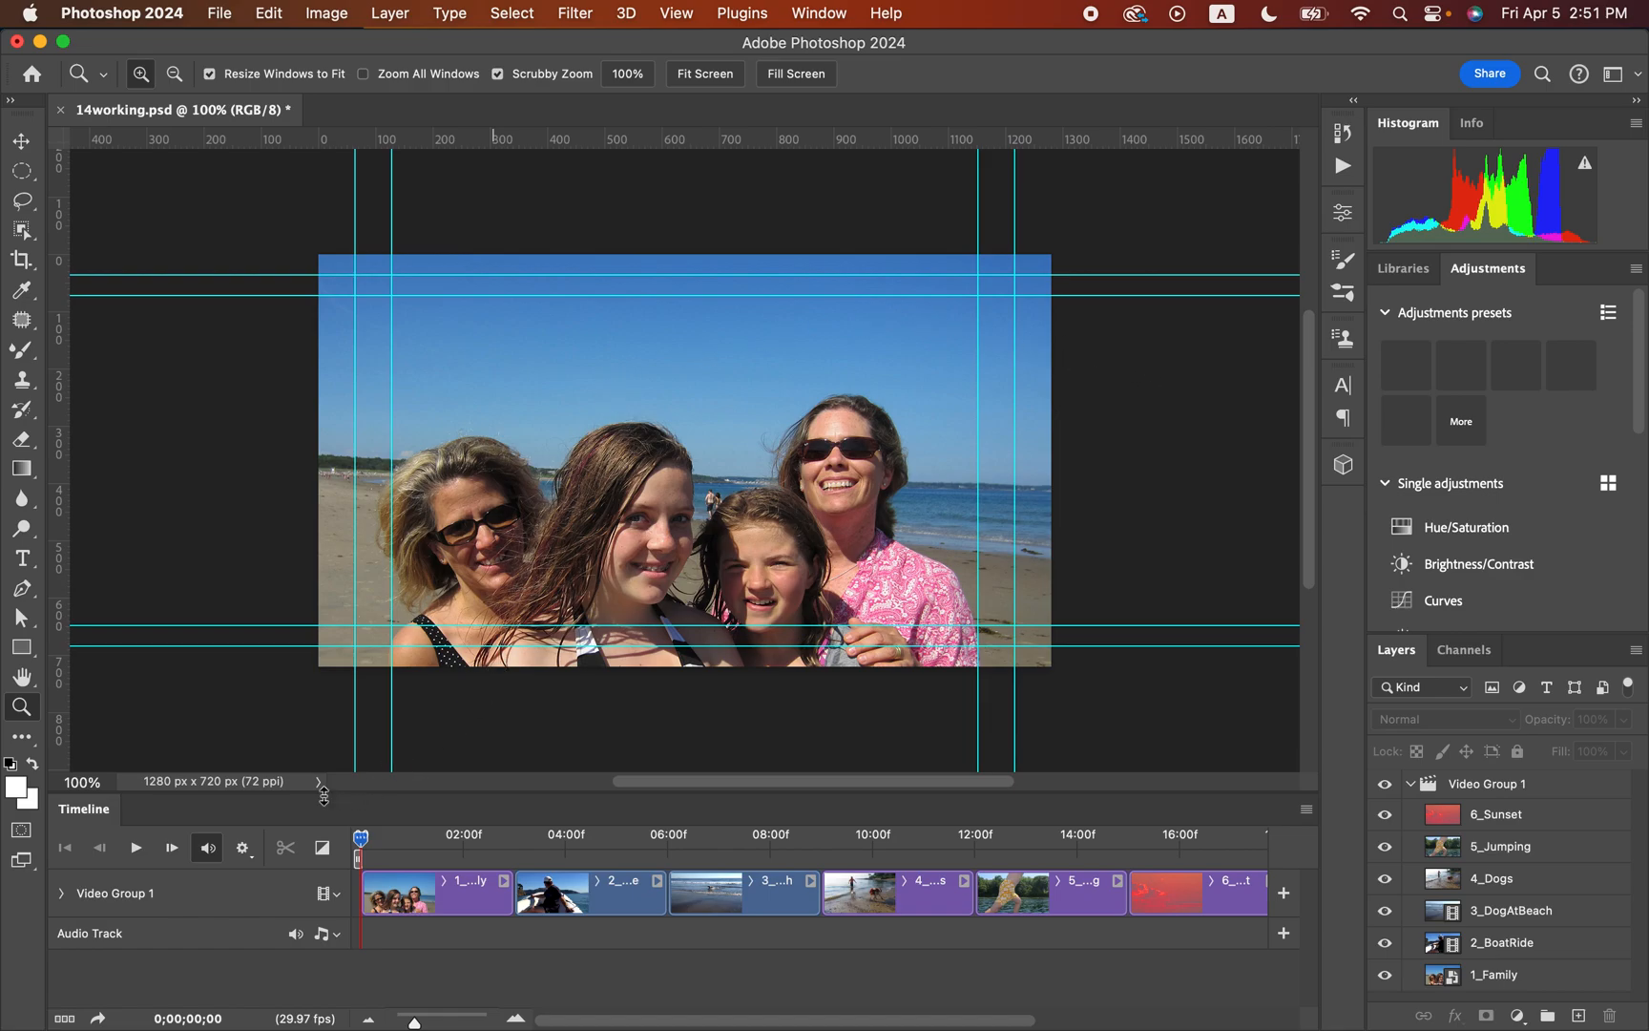
Step: Create a new video group above Video Group 1 and add the text "Beach Day" in the sky of the family photo
{"action": "left_click", "coordinate": [336, 902]}
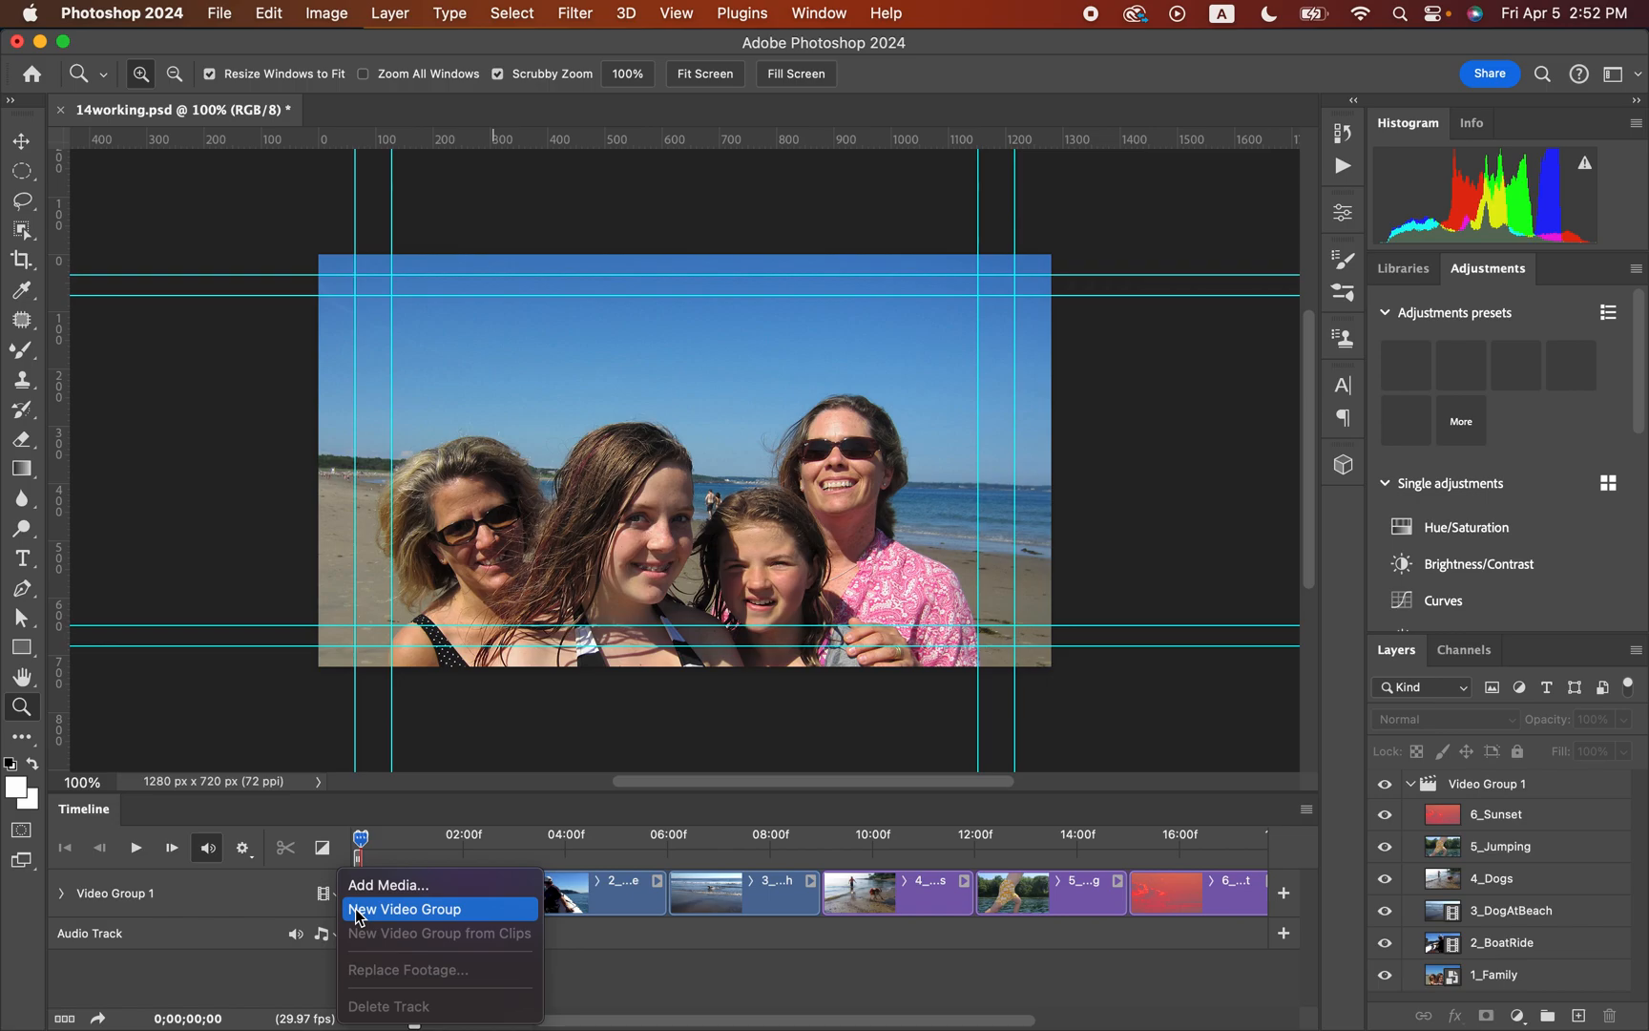
{"action": "left_click", "coordinate": [356, 911]}
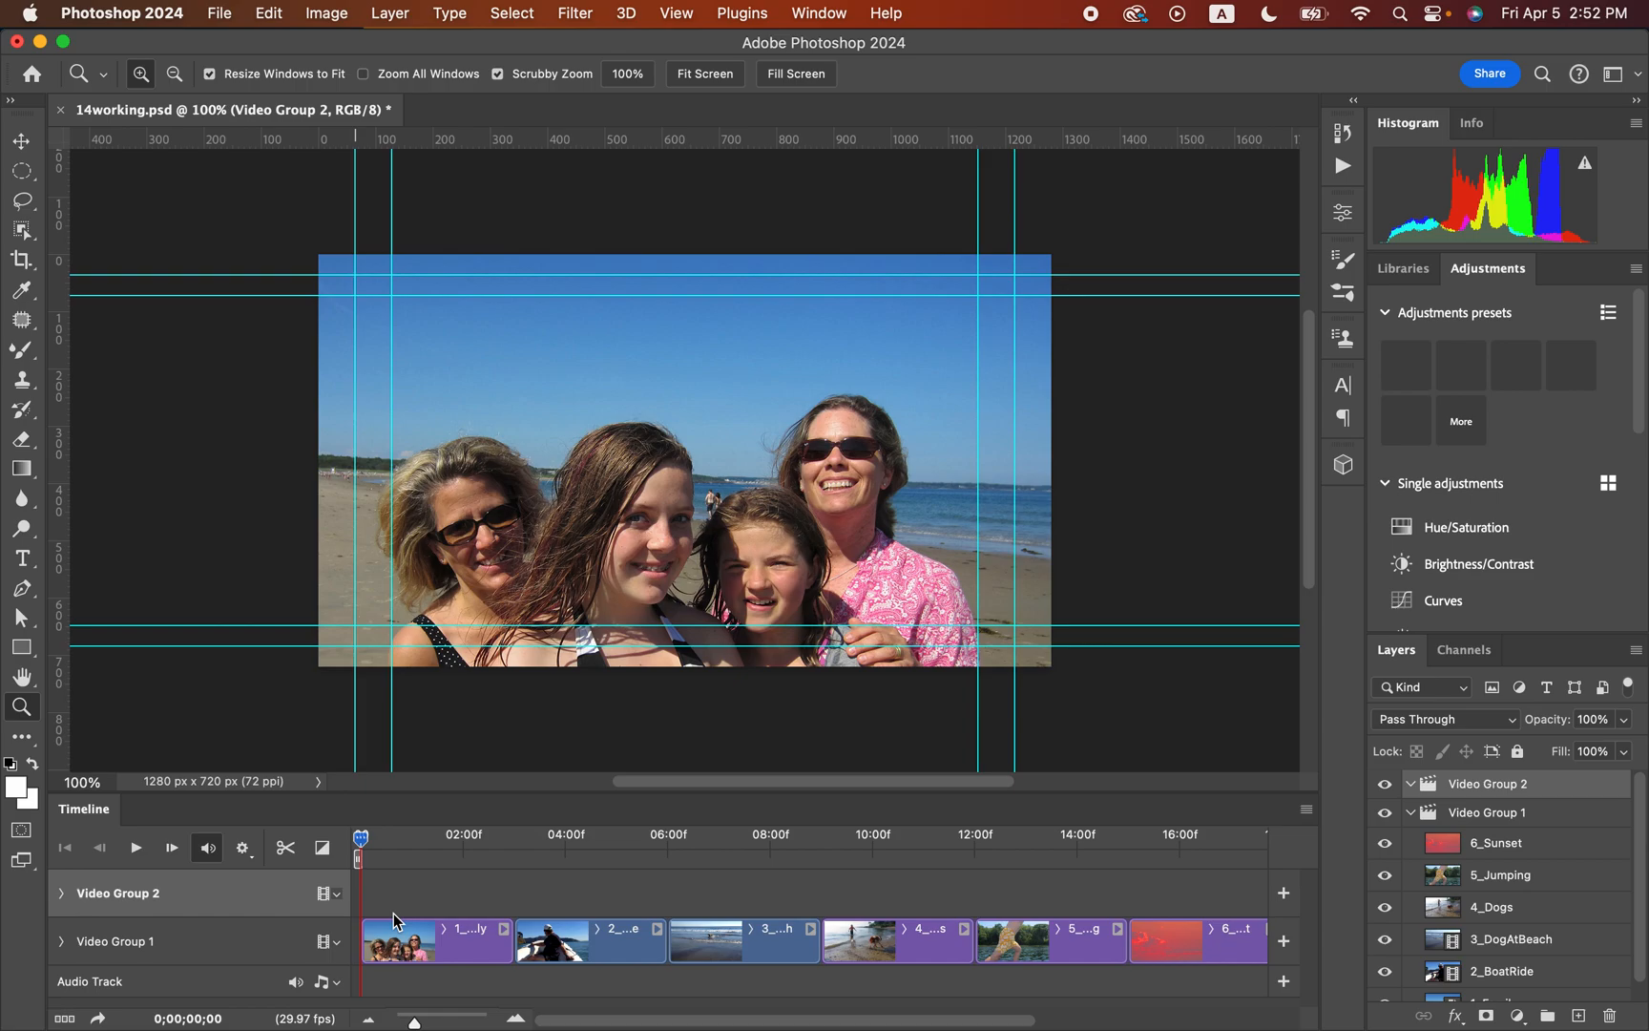
{"action": "left_click", "coordinate": [28, 564]}
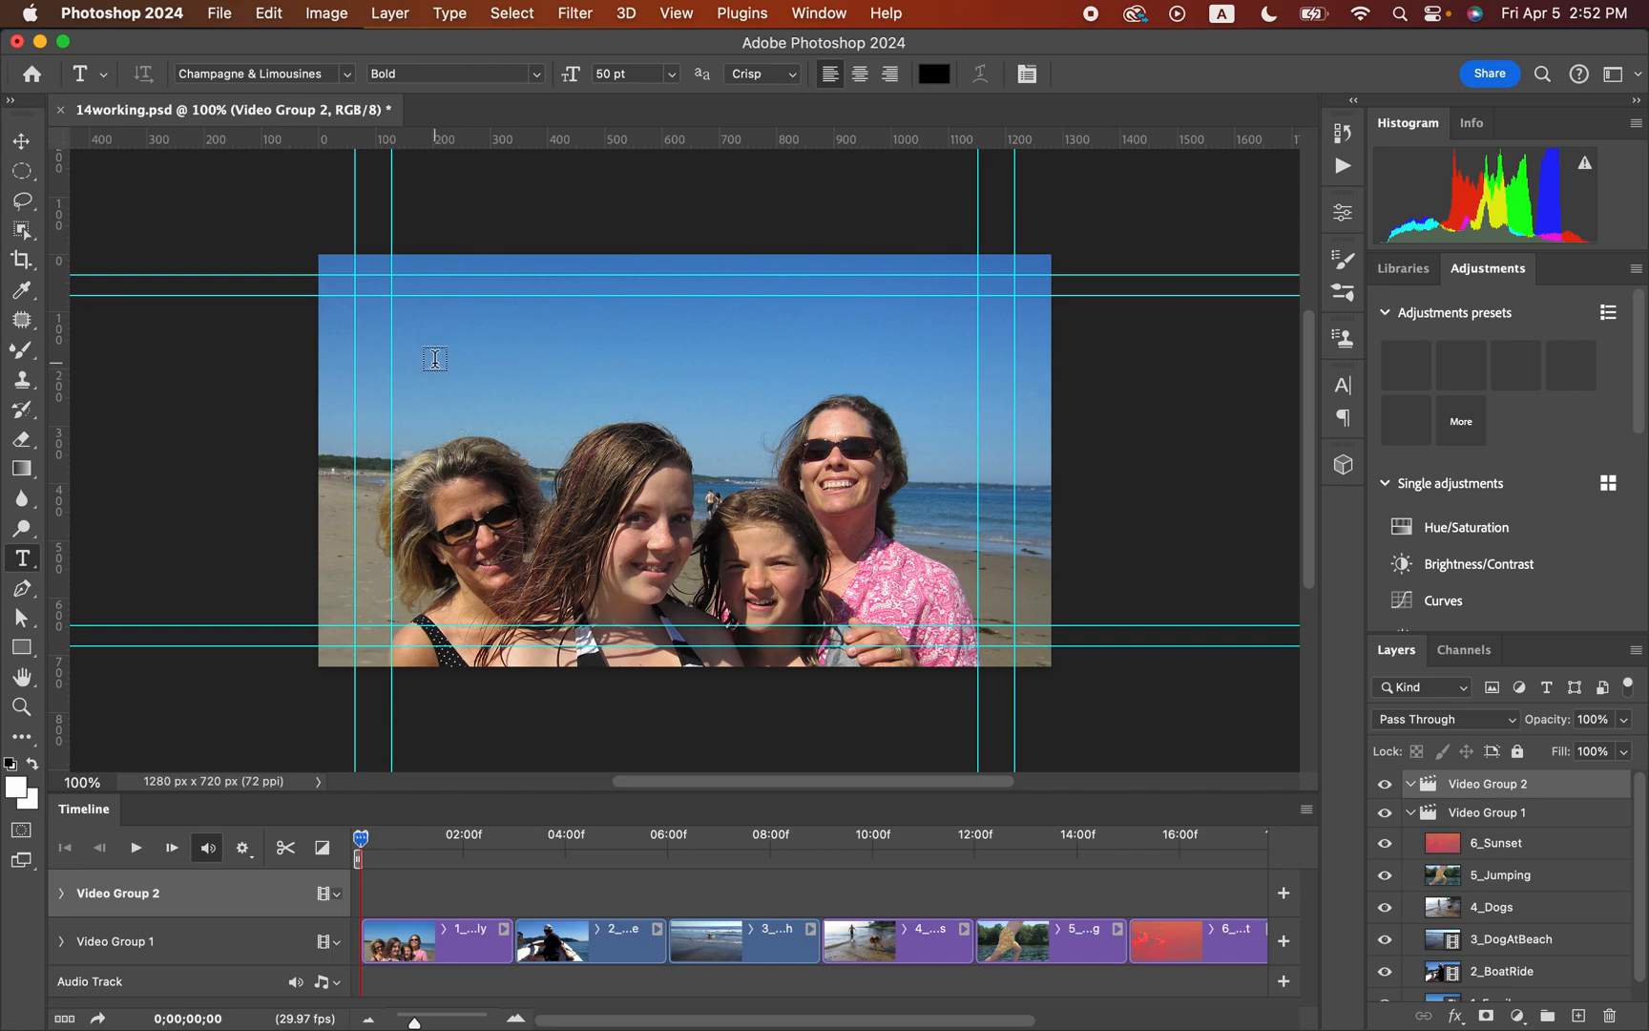
{"action": "left_click", "coordinate": [435, 359]}
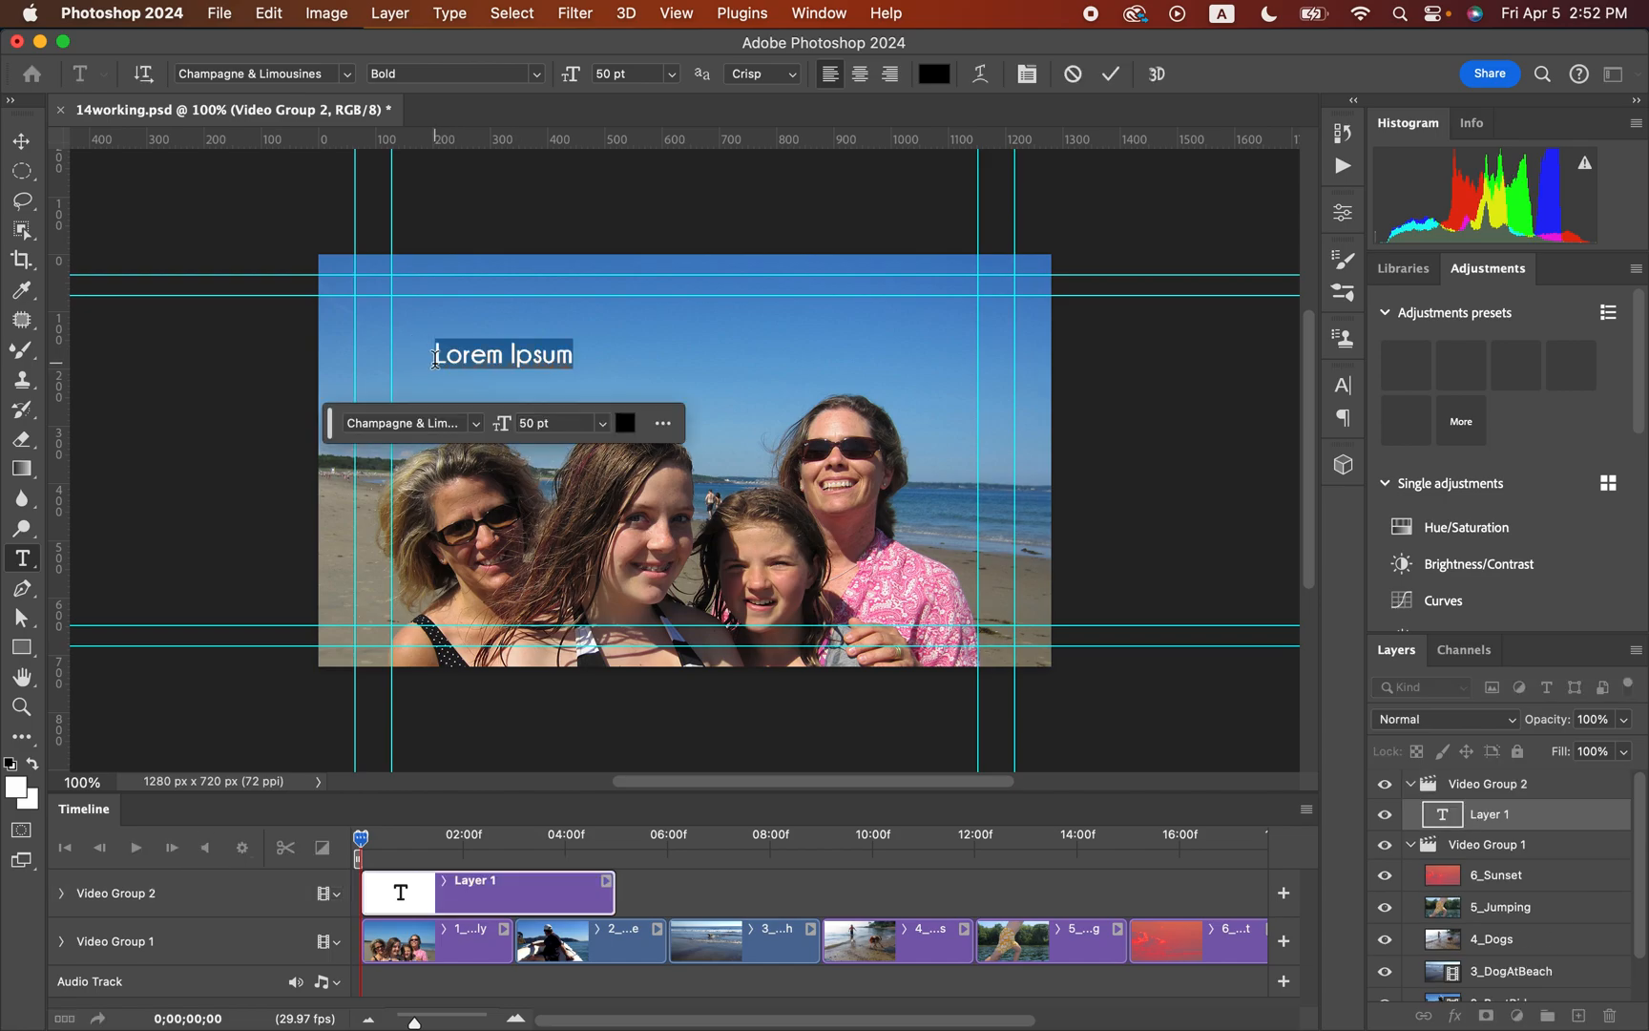
{"action": "type", "text": "Be"}
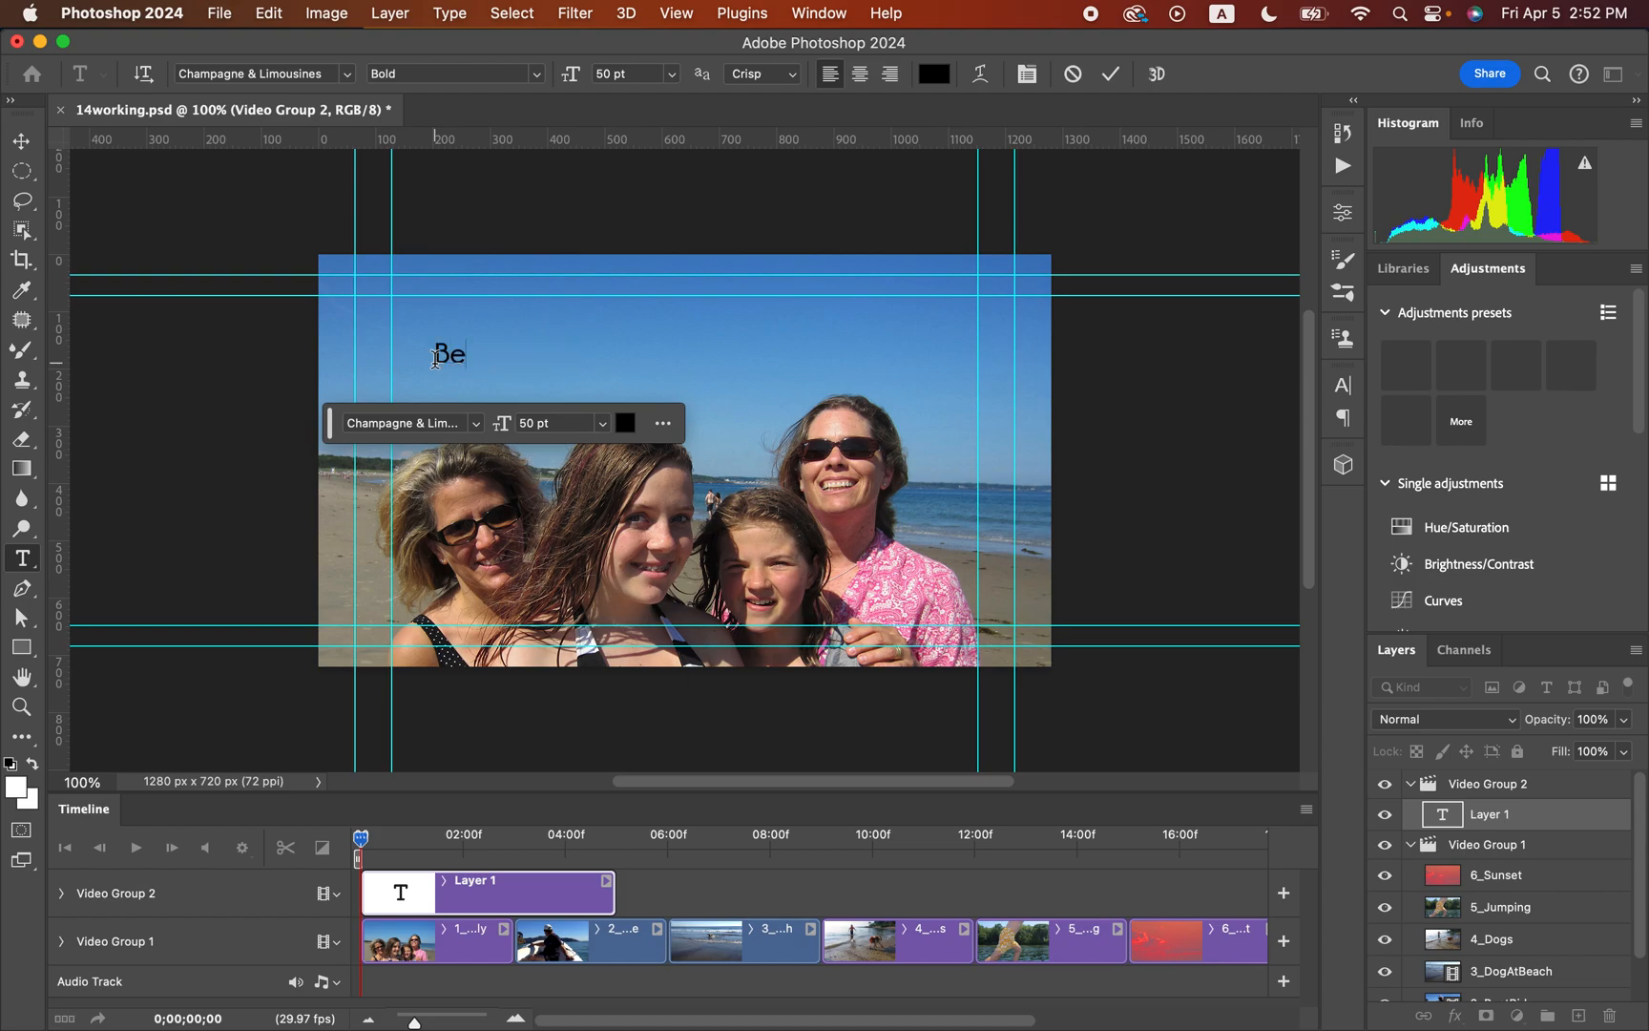
{"action": "type", "text": "ach Day"}
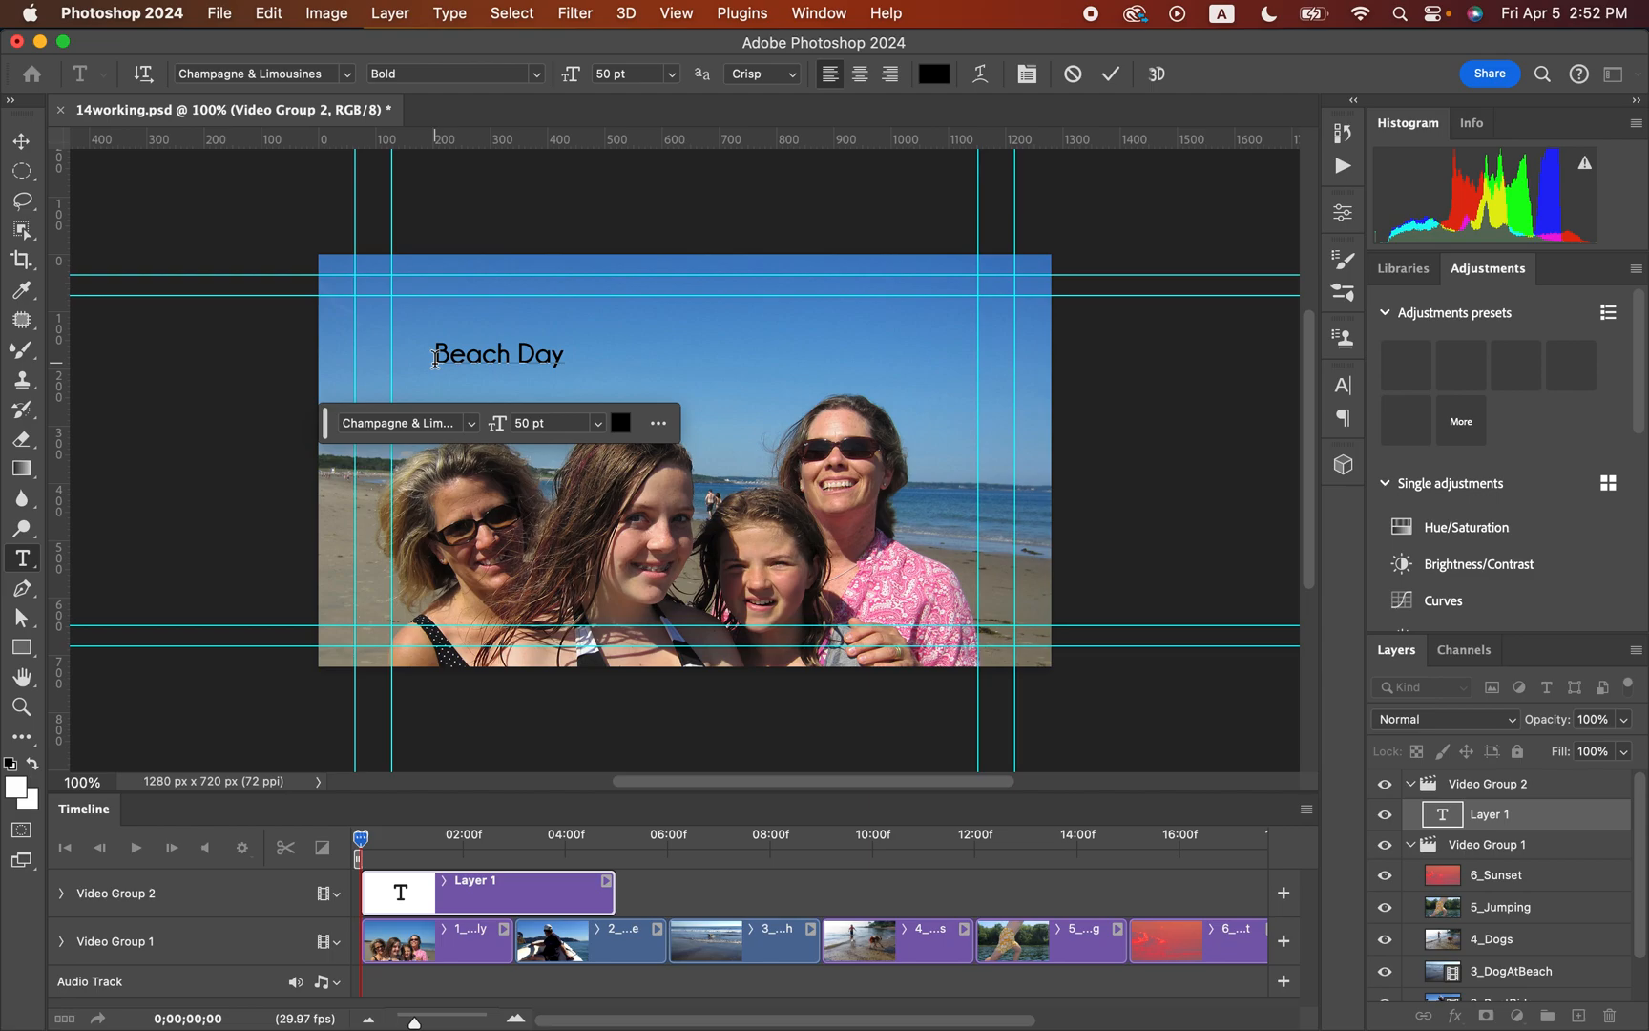
Step: Change the color of the whole Beach Day text to white (ffffff)
{"action": "key", "text": "super"}
{"action": "key", "text": "super+a"}
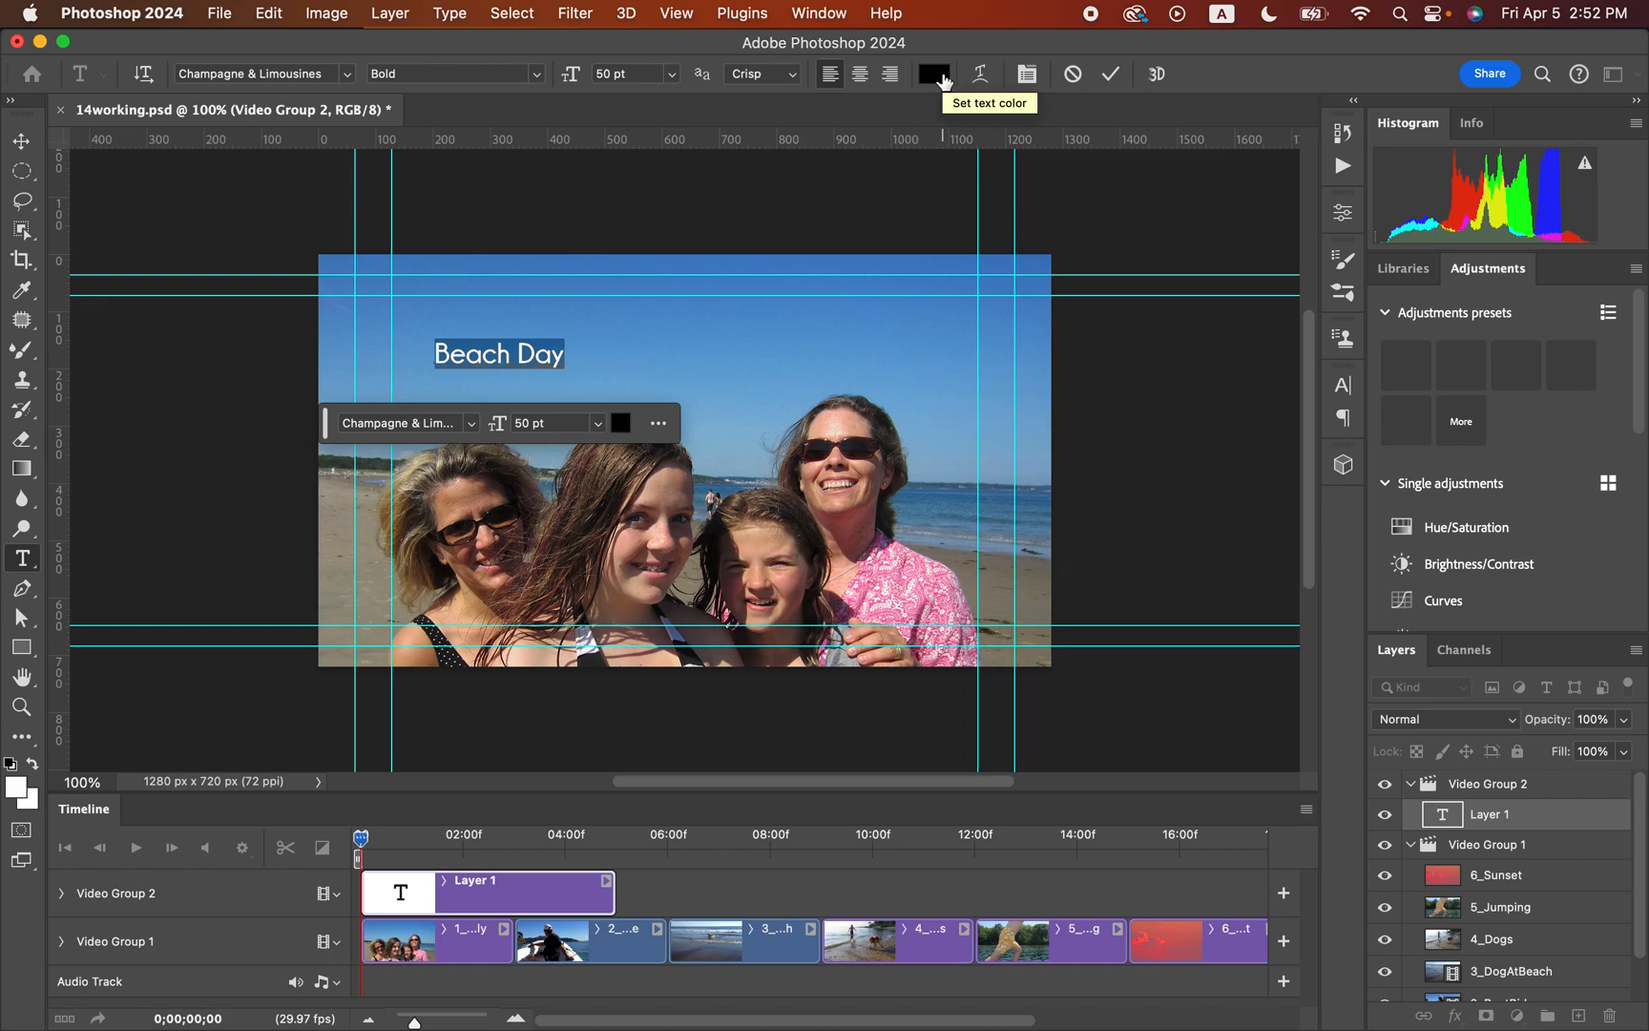
{"action": "left_click", "coordinate": [944, 80]}
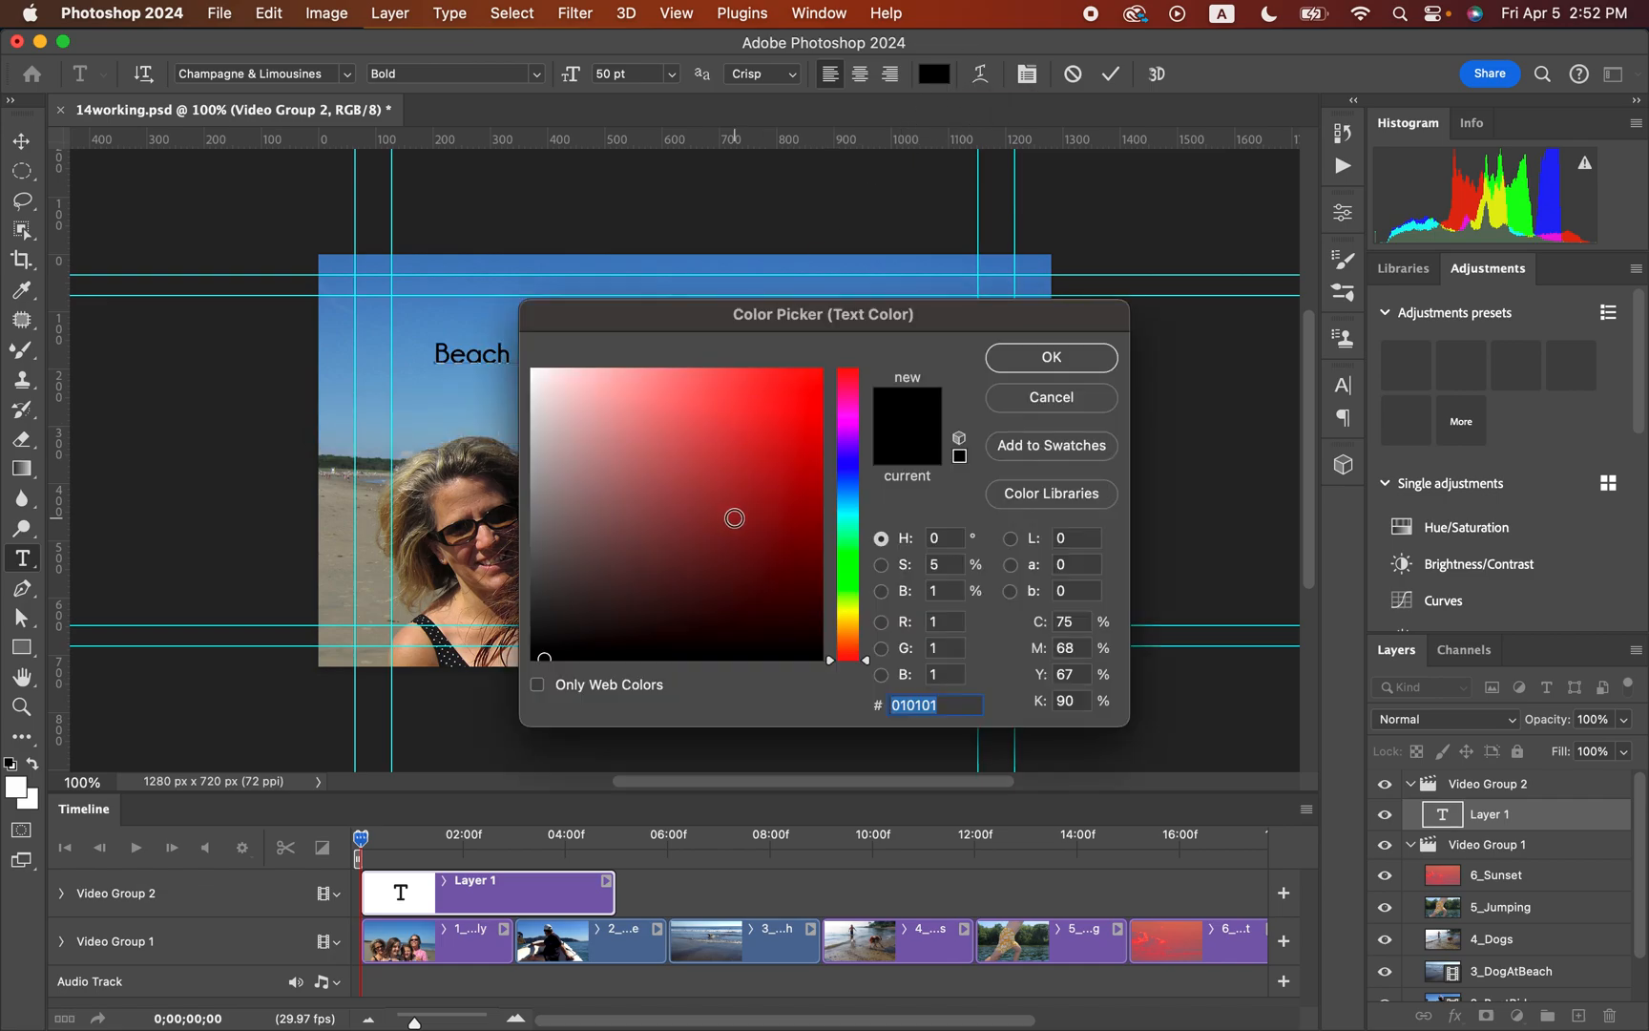
{"action": "left_click_drag", "start_coordinate": [561, 428], "coordinate": [531, 368]}
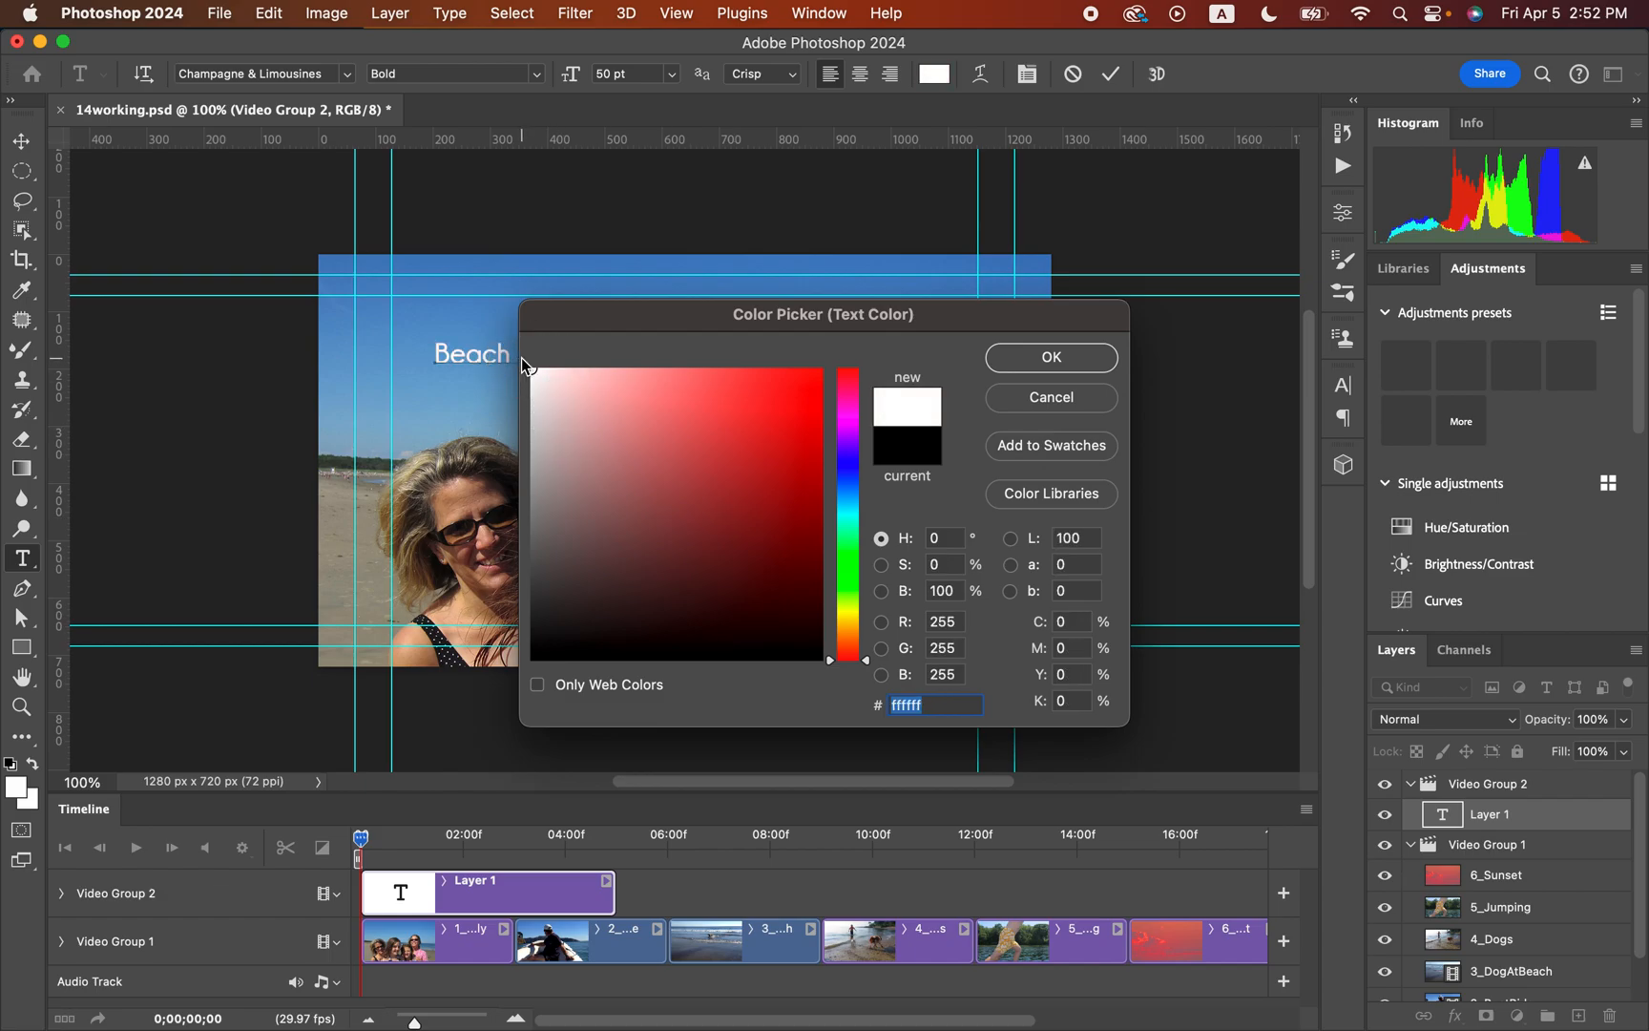
{"action": "left_click", "coordinate": [1013, 360]}
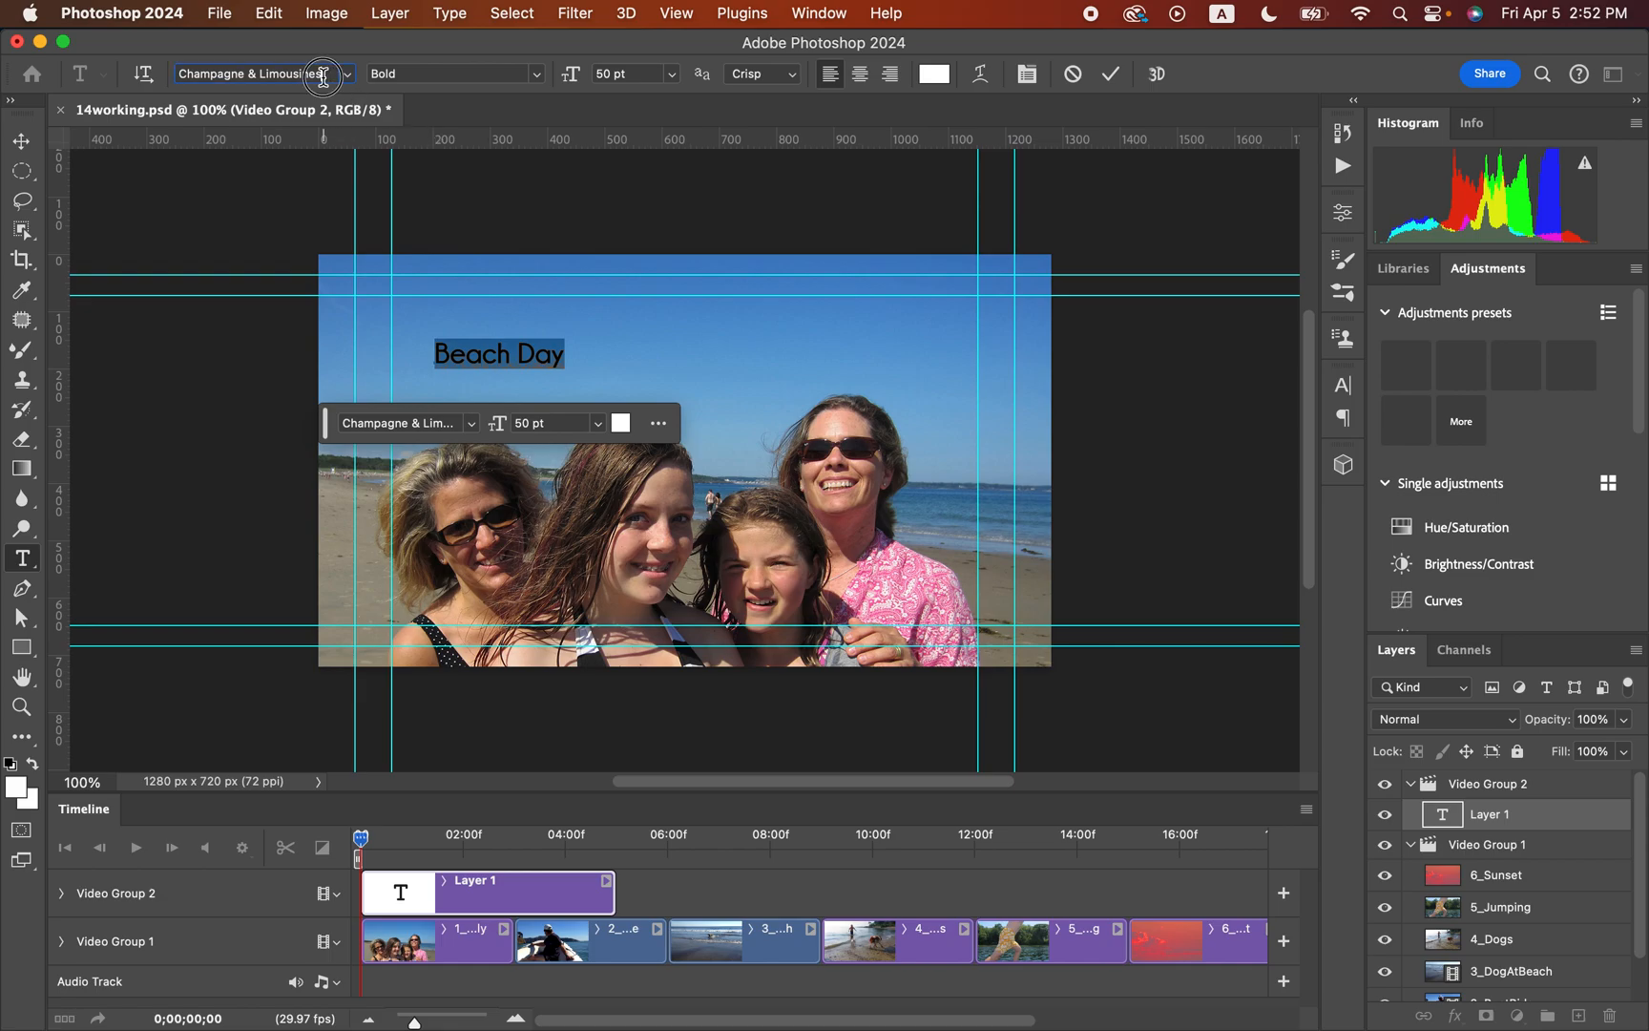
Step: Set the font of the Beach Day text to Myriad Pro Regular
{"action": "left_click", "coordinate": [322, 76]}
{"action": "type", "text": "myria"}
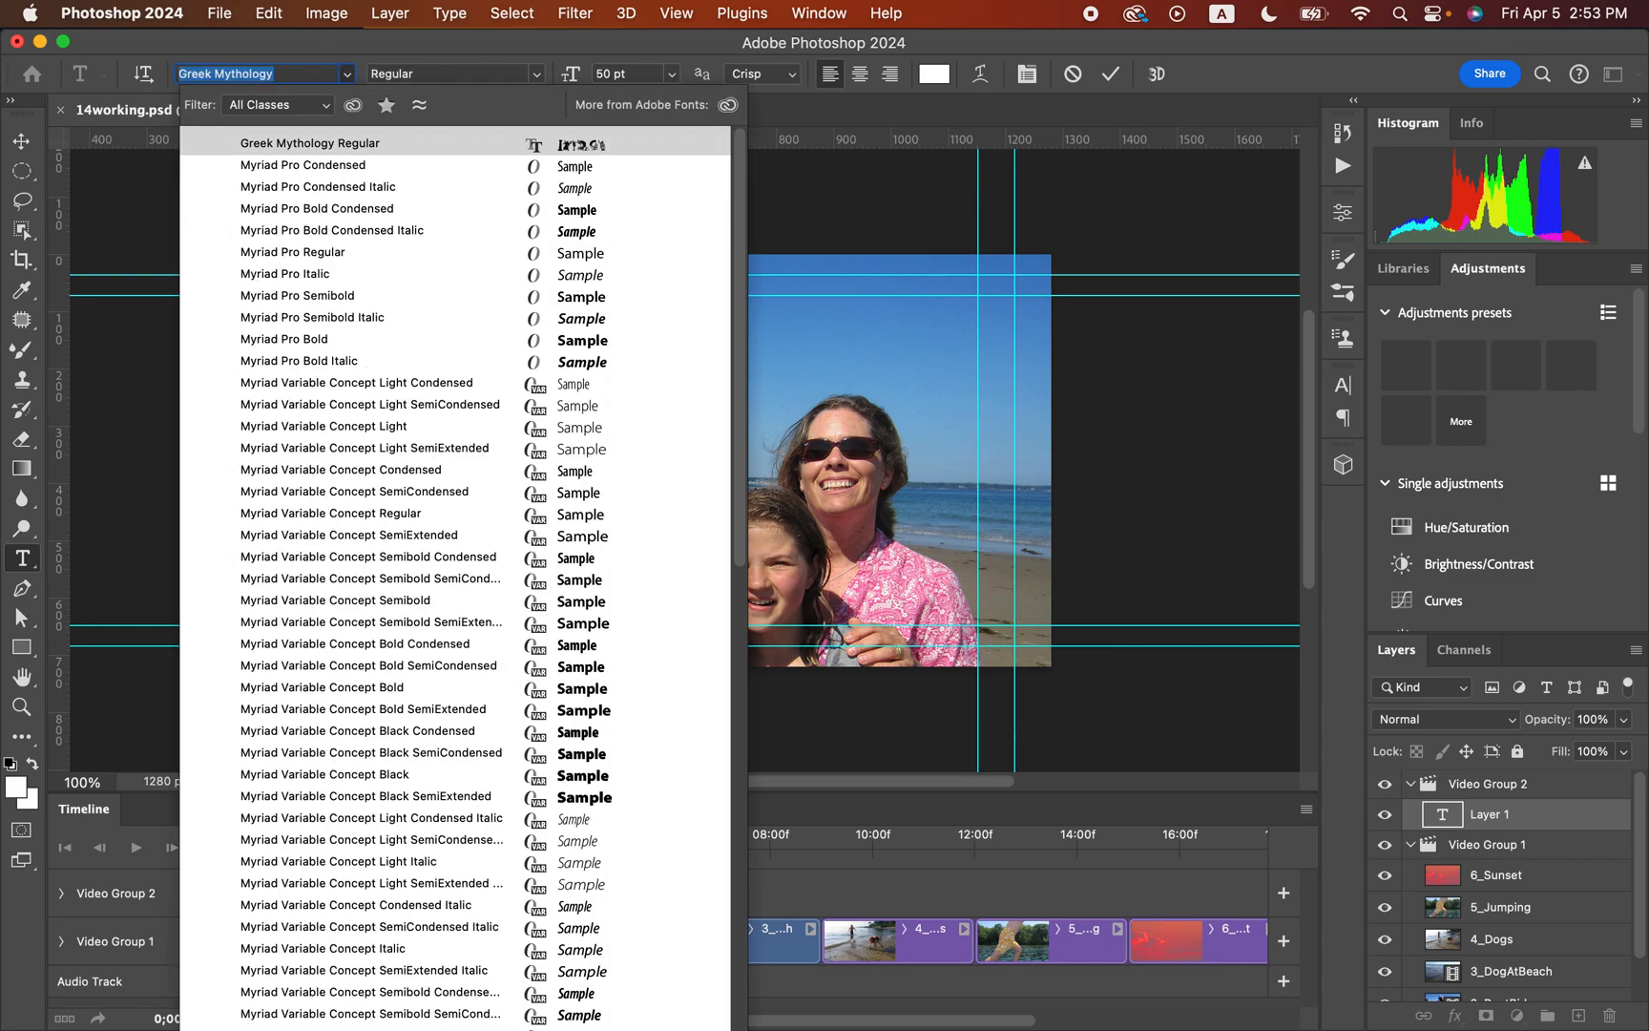
{"action": "key", "text": "BackSpace"}
{"action": "key", "text": "BackSpace"}
{"action": "type", "text": "myri"}
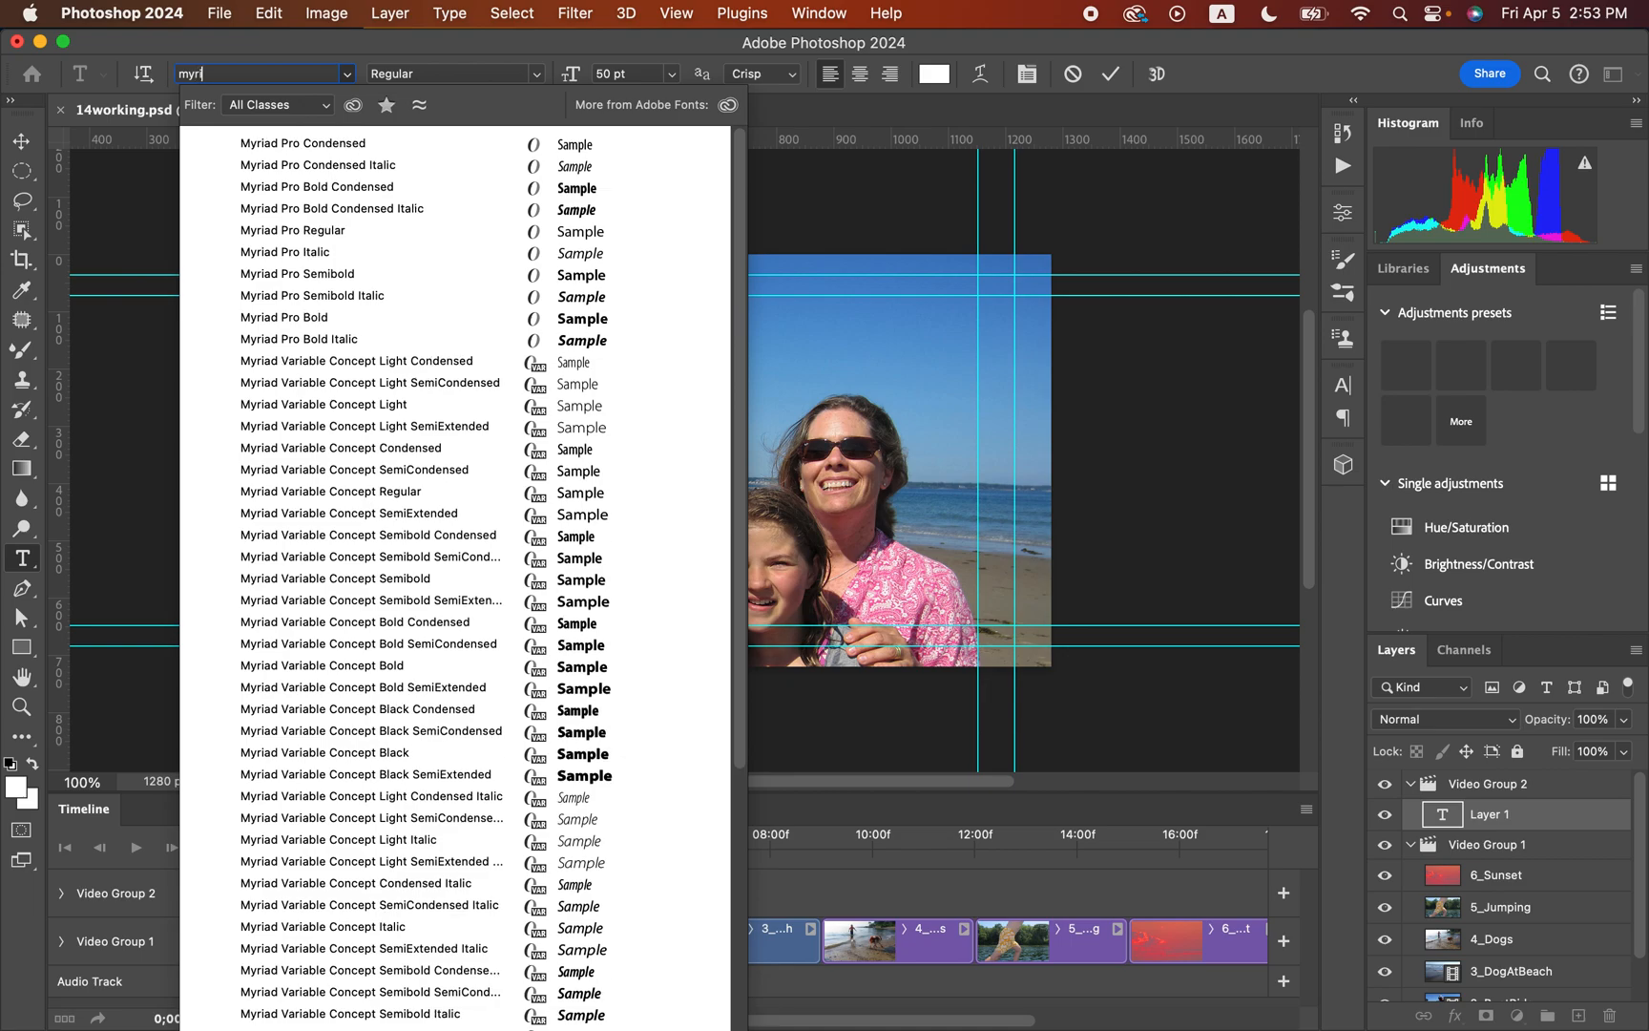
{"action": "left_click", "coordinate": [294, 232]}
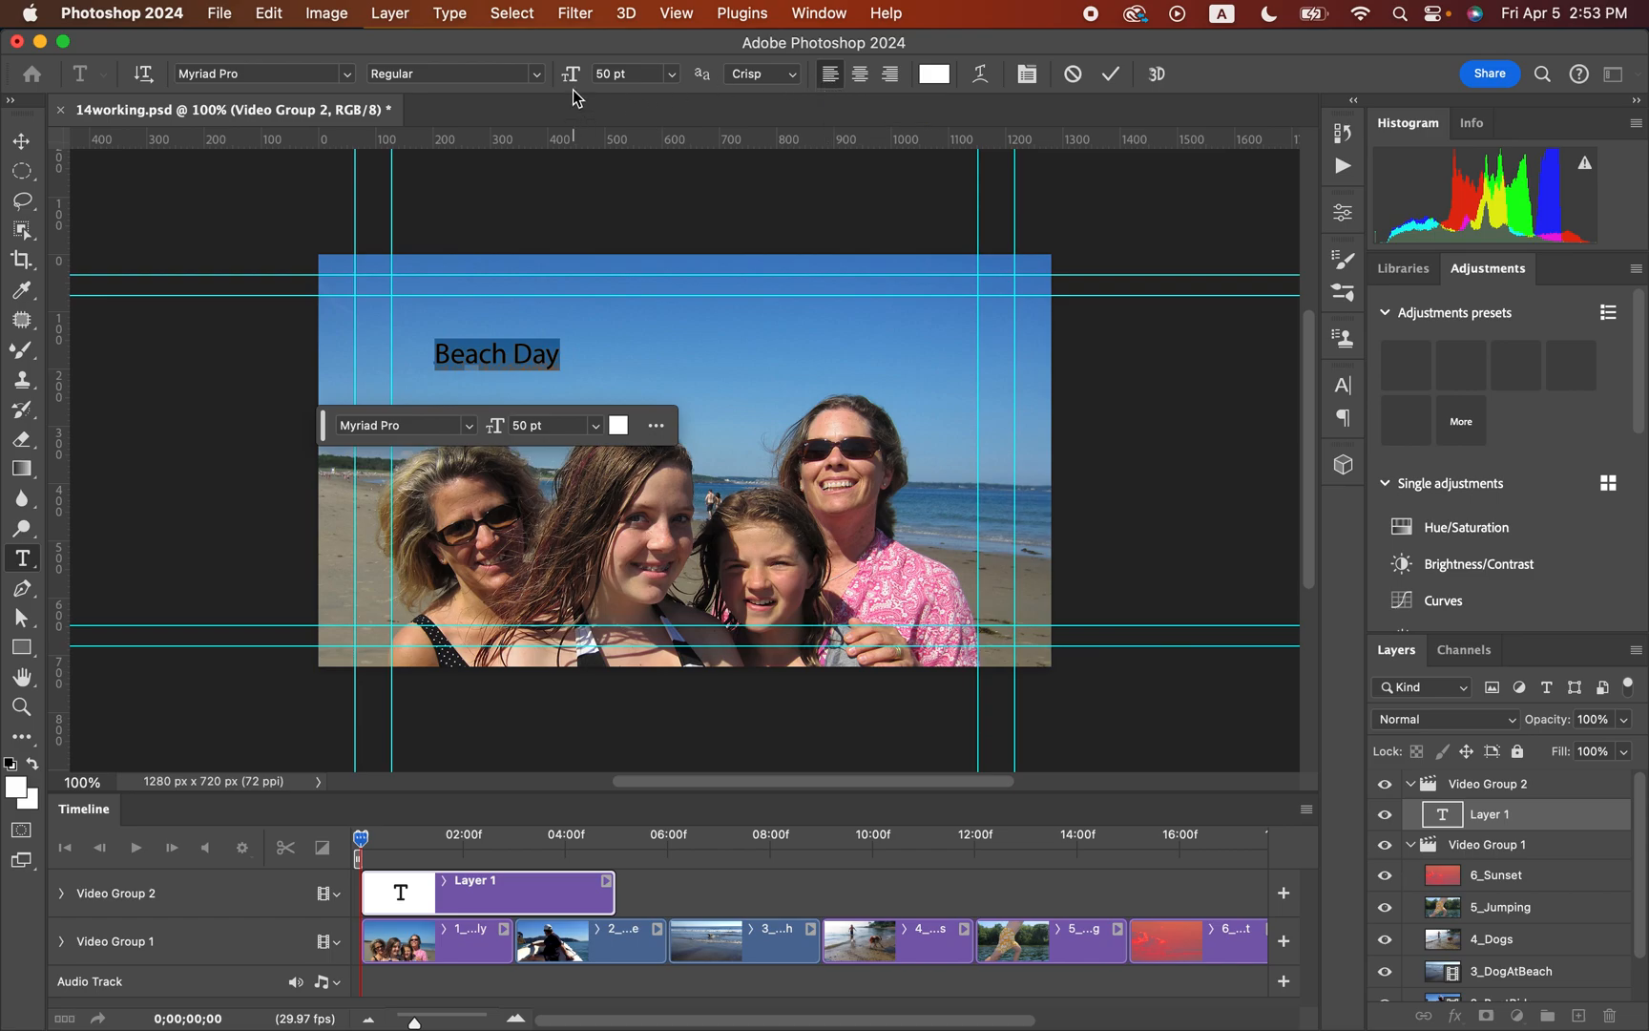
Step: Enlarge the Beach Day text to 599 pt and move it so only the B overlaps the canvas's upper-right corner
{"action": "left_click_drag", "start_coordinate": [574, 80], "coordinate": [1109, 105]}
{"action": "left_click_drag", "start_coordinate": [570, 82], "coordinate": [659, 80]}
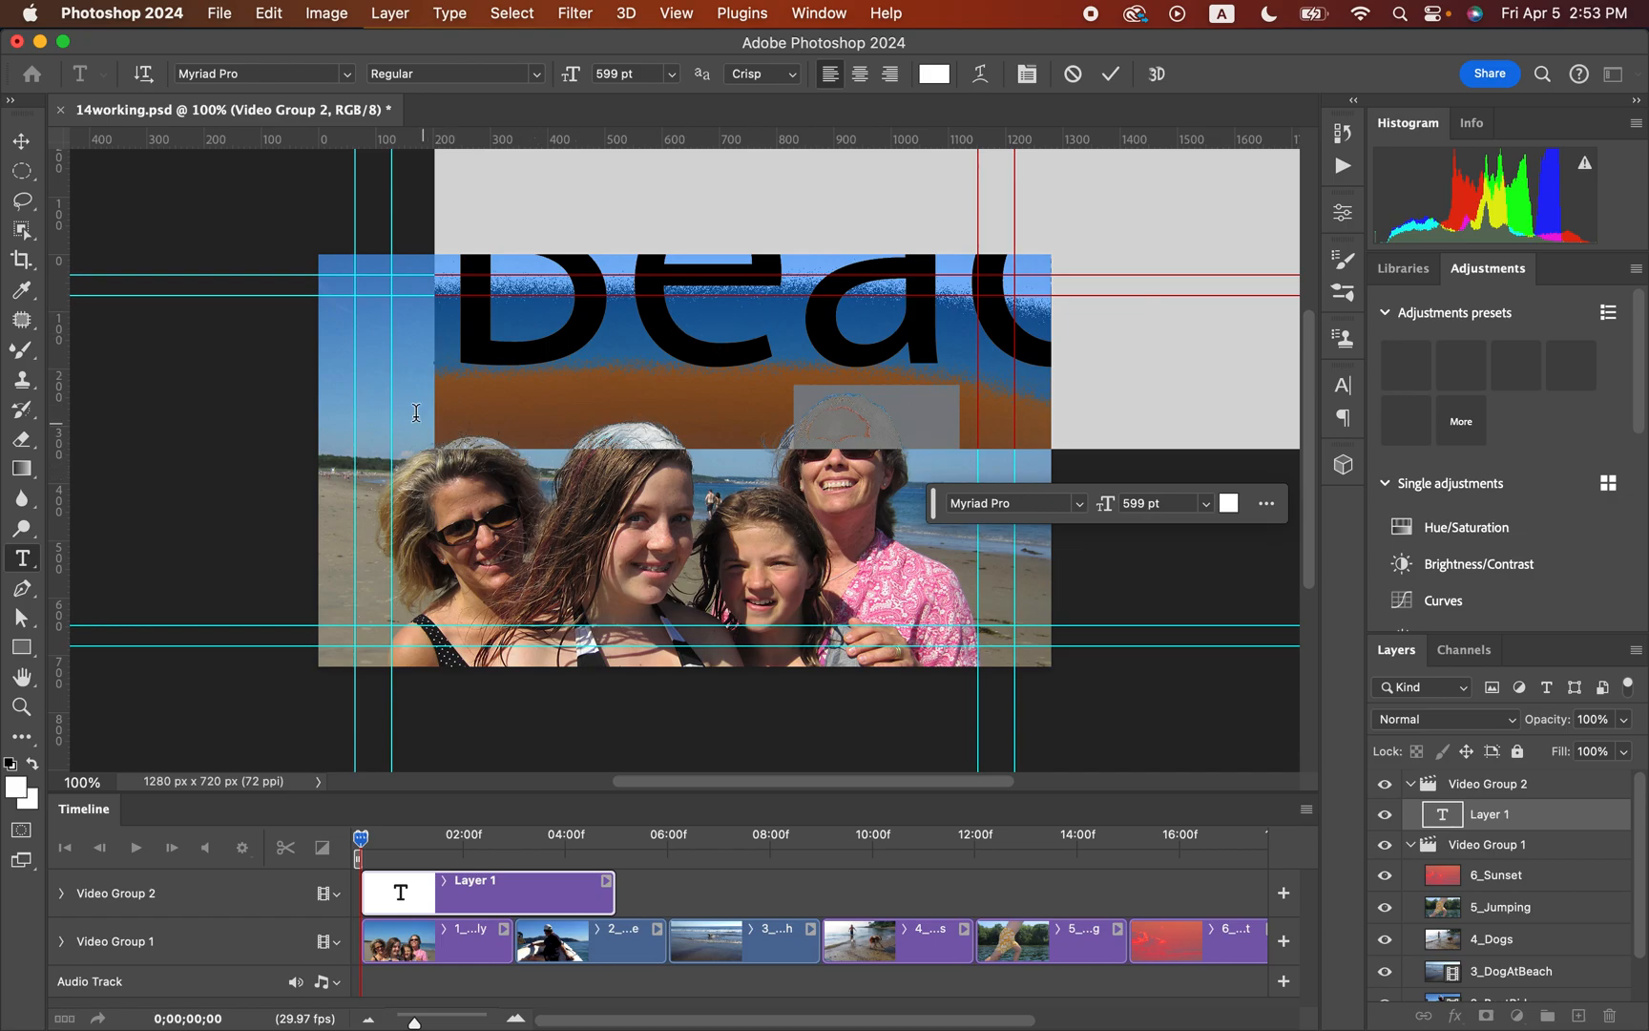
{"action": "left_click_drag", "start_coordinate": [406, 412], "coordinate": [875, 468]}
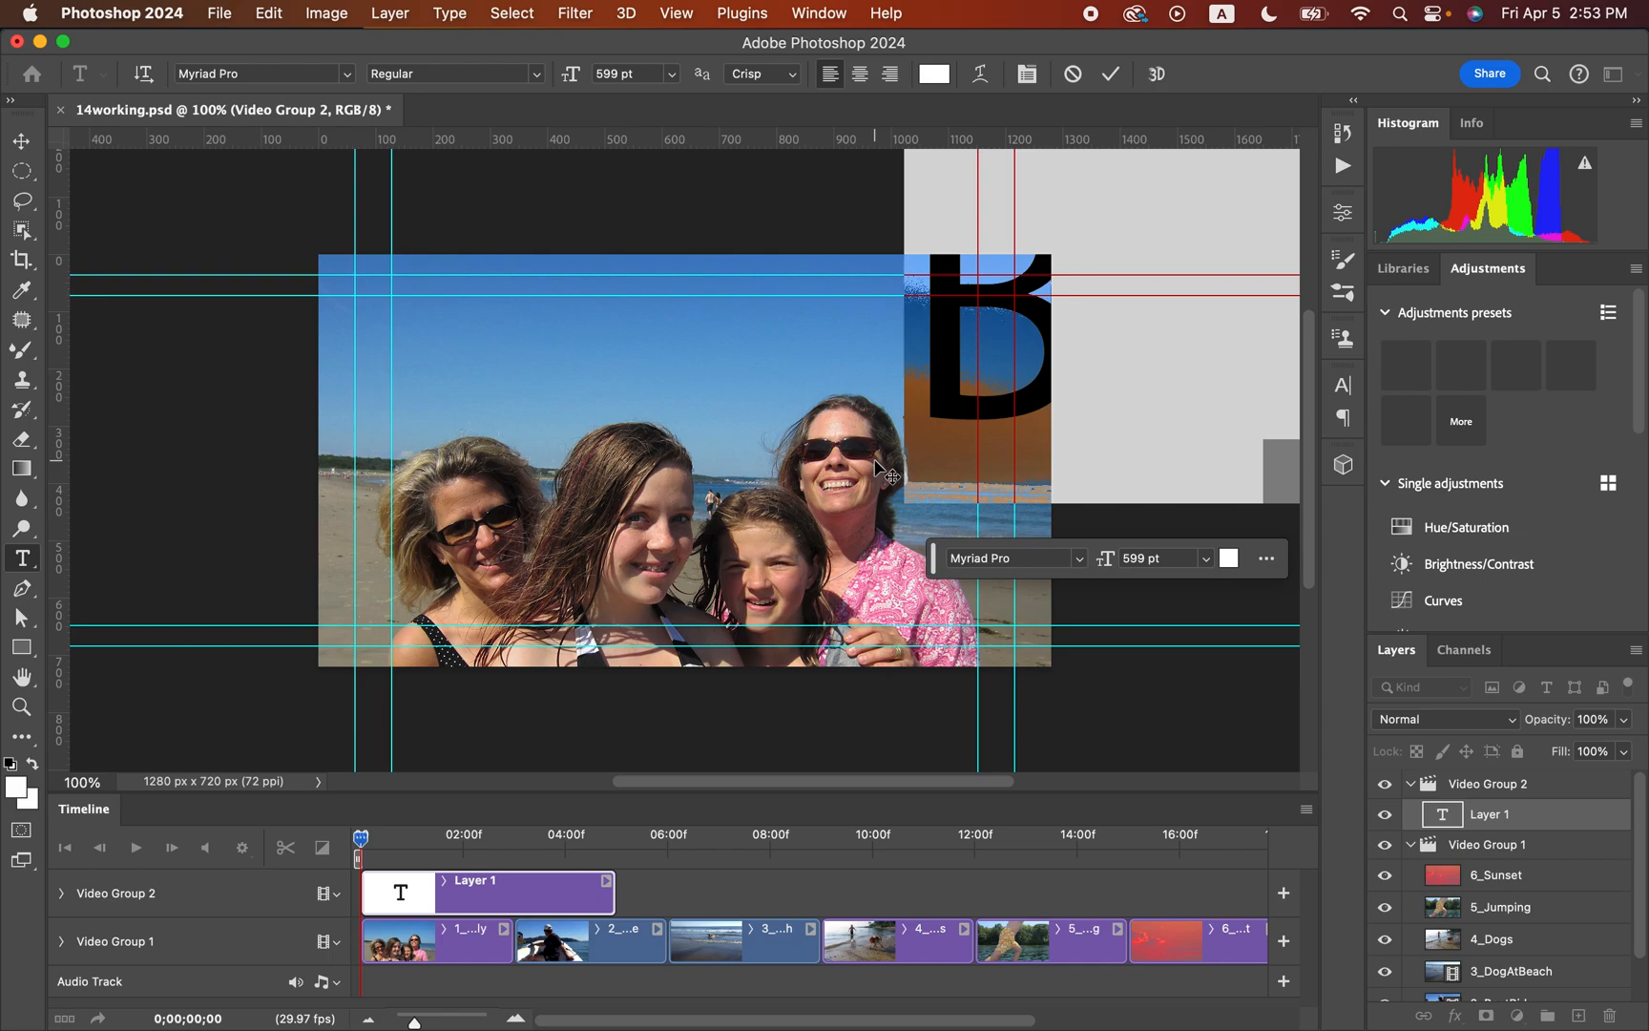
{"action": "left_click", "coordinate": [1115, 77]}
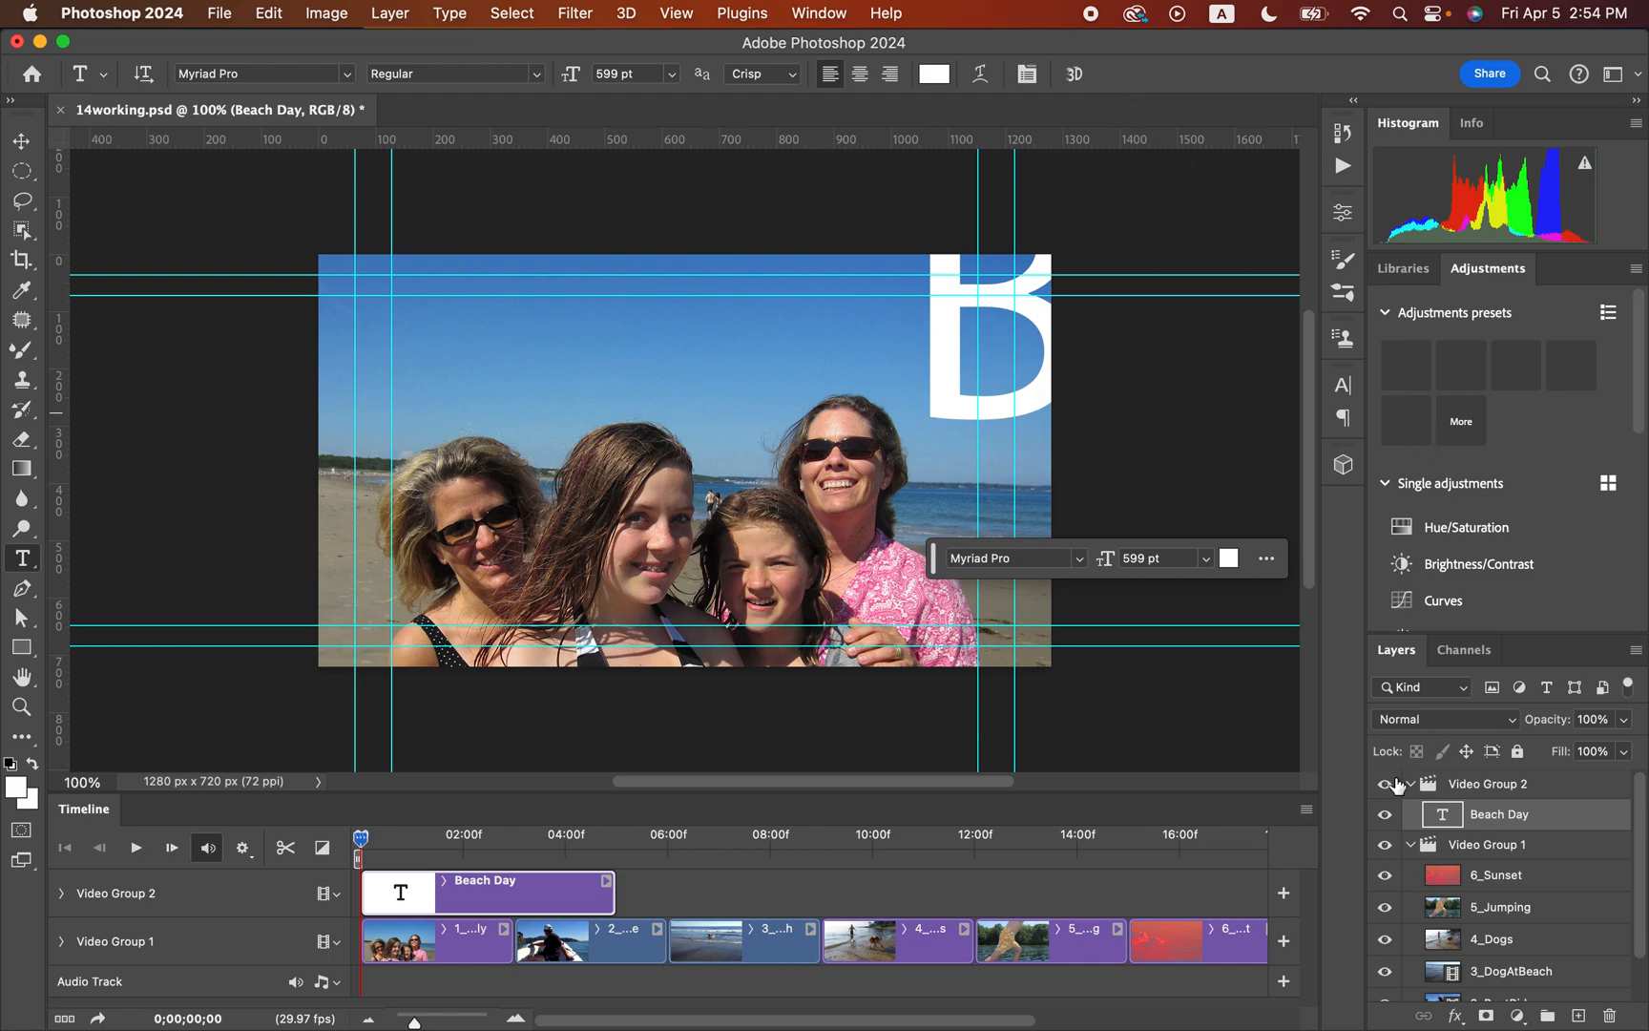
Step: Set the opacity of the Beach Day text layer to 25%
{"action": "left_click", "coordinate": [1624, 720]}
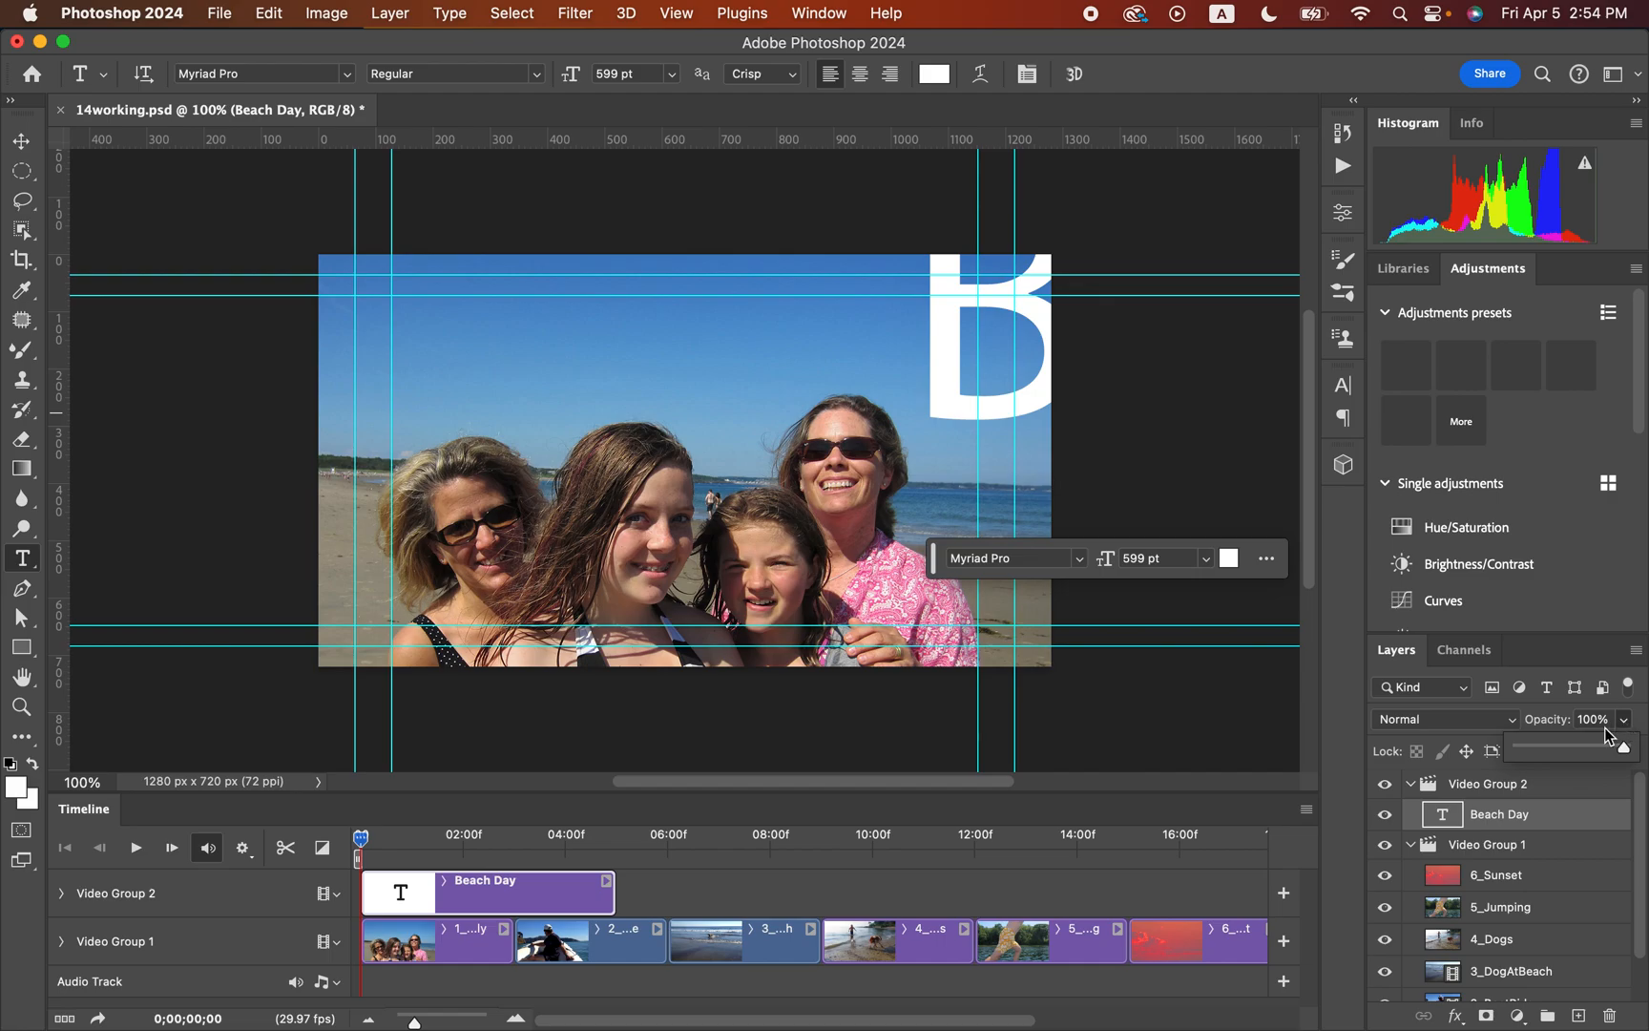
{"action": "left_click", "coordinate": [1594, 720]}
{"action": "type", "text": "25"}
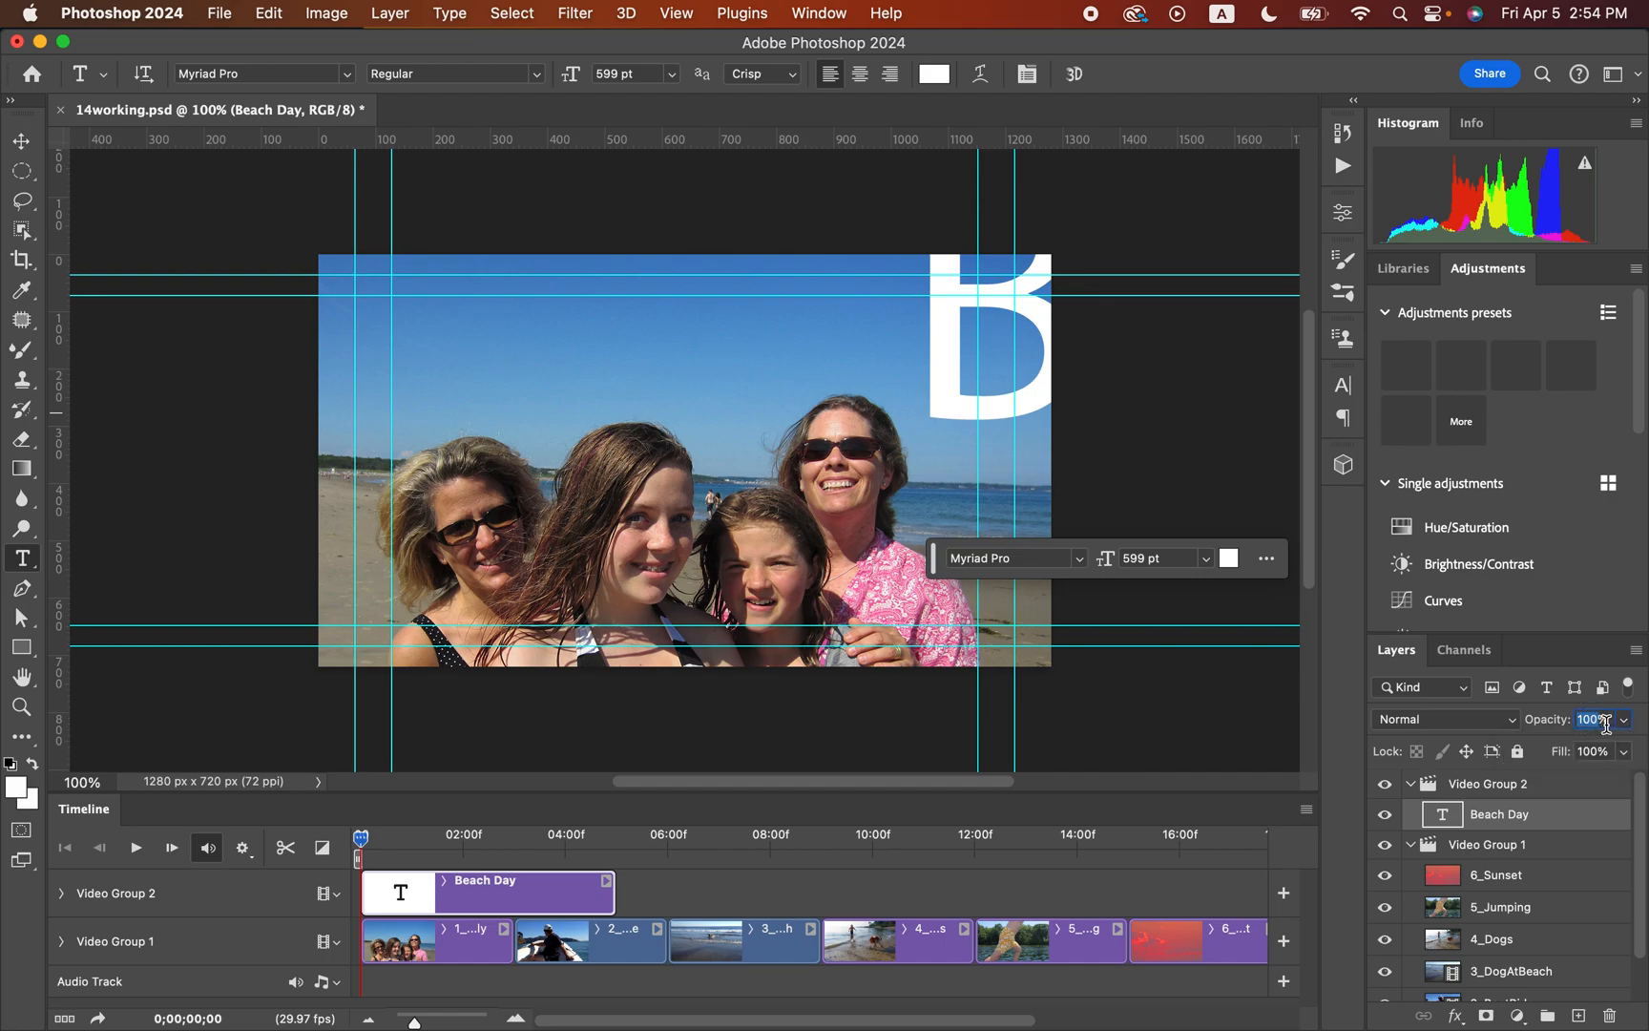
{"action": "key", "text": "Return"}
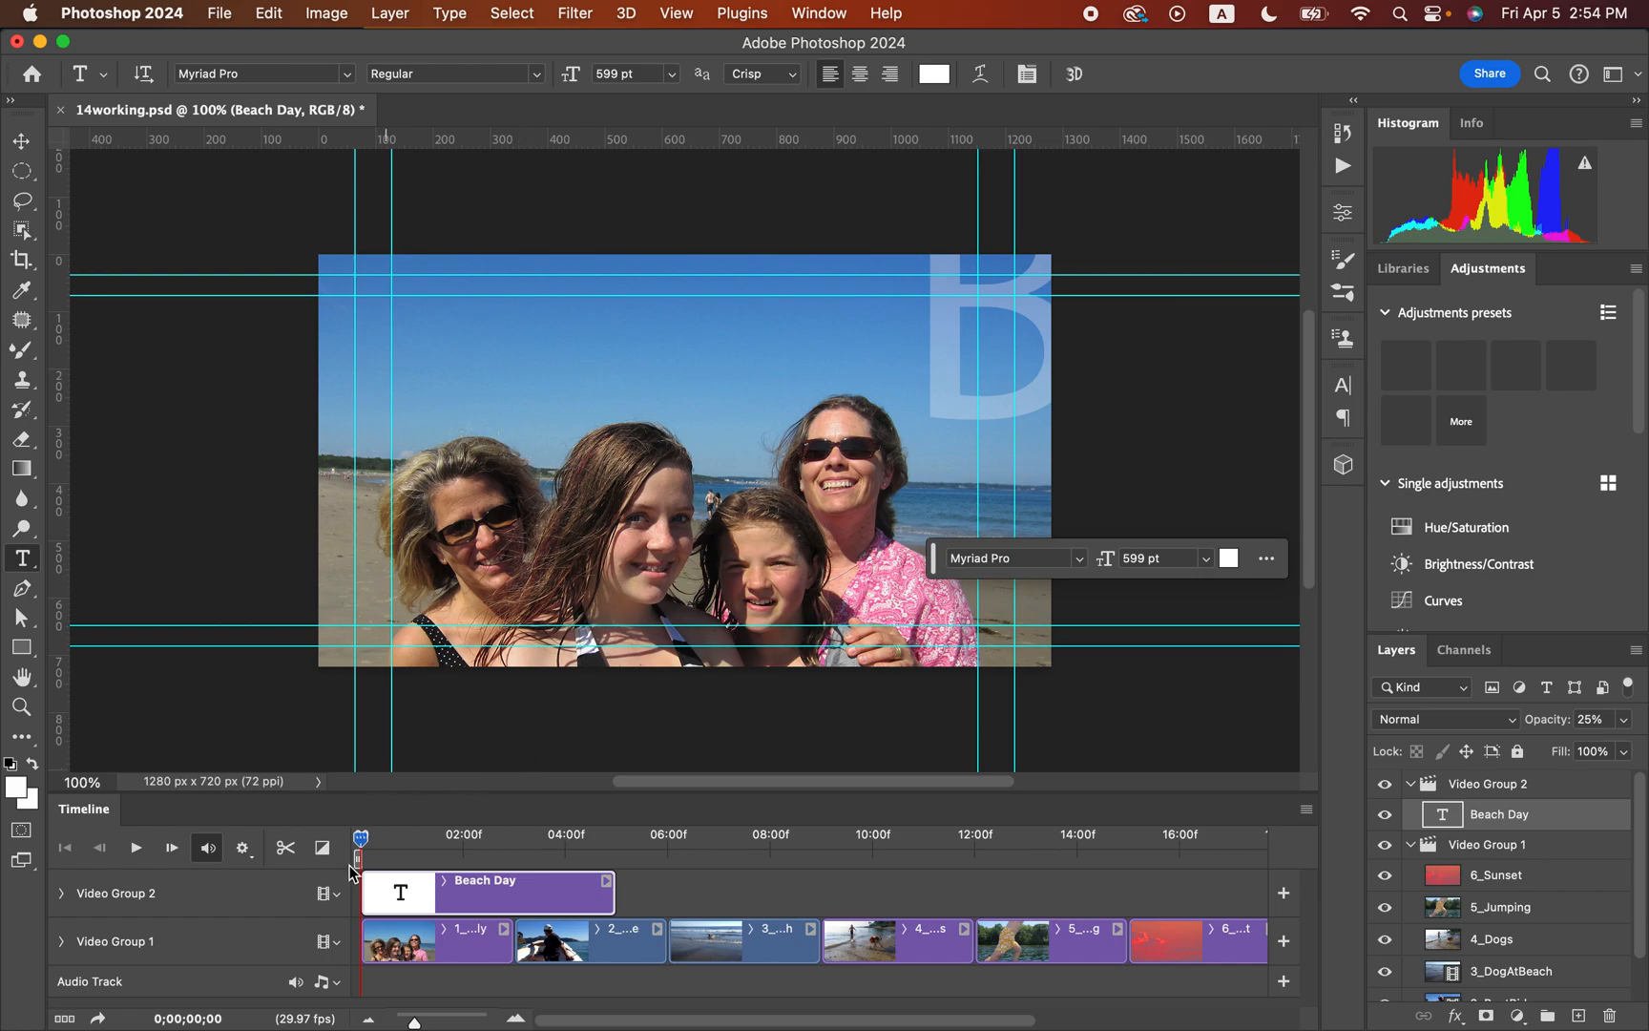
Step: Expand the attributes of Video Group 2 and shorten the Beach Day clip to about 3 seconds, matching the 1_Family clip
{"action": "left_click", "coordinate": [63, 893]}
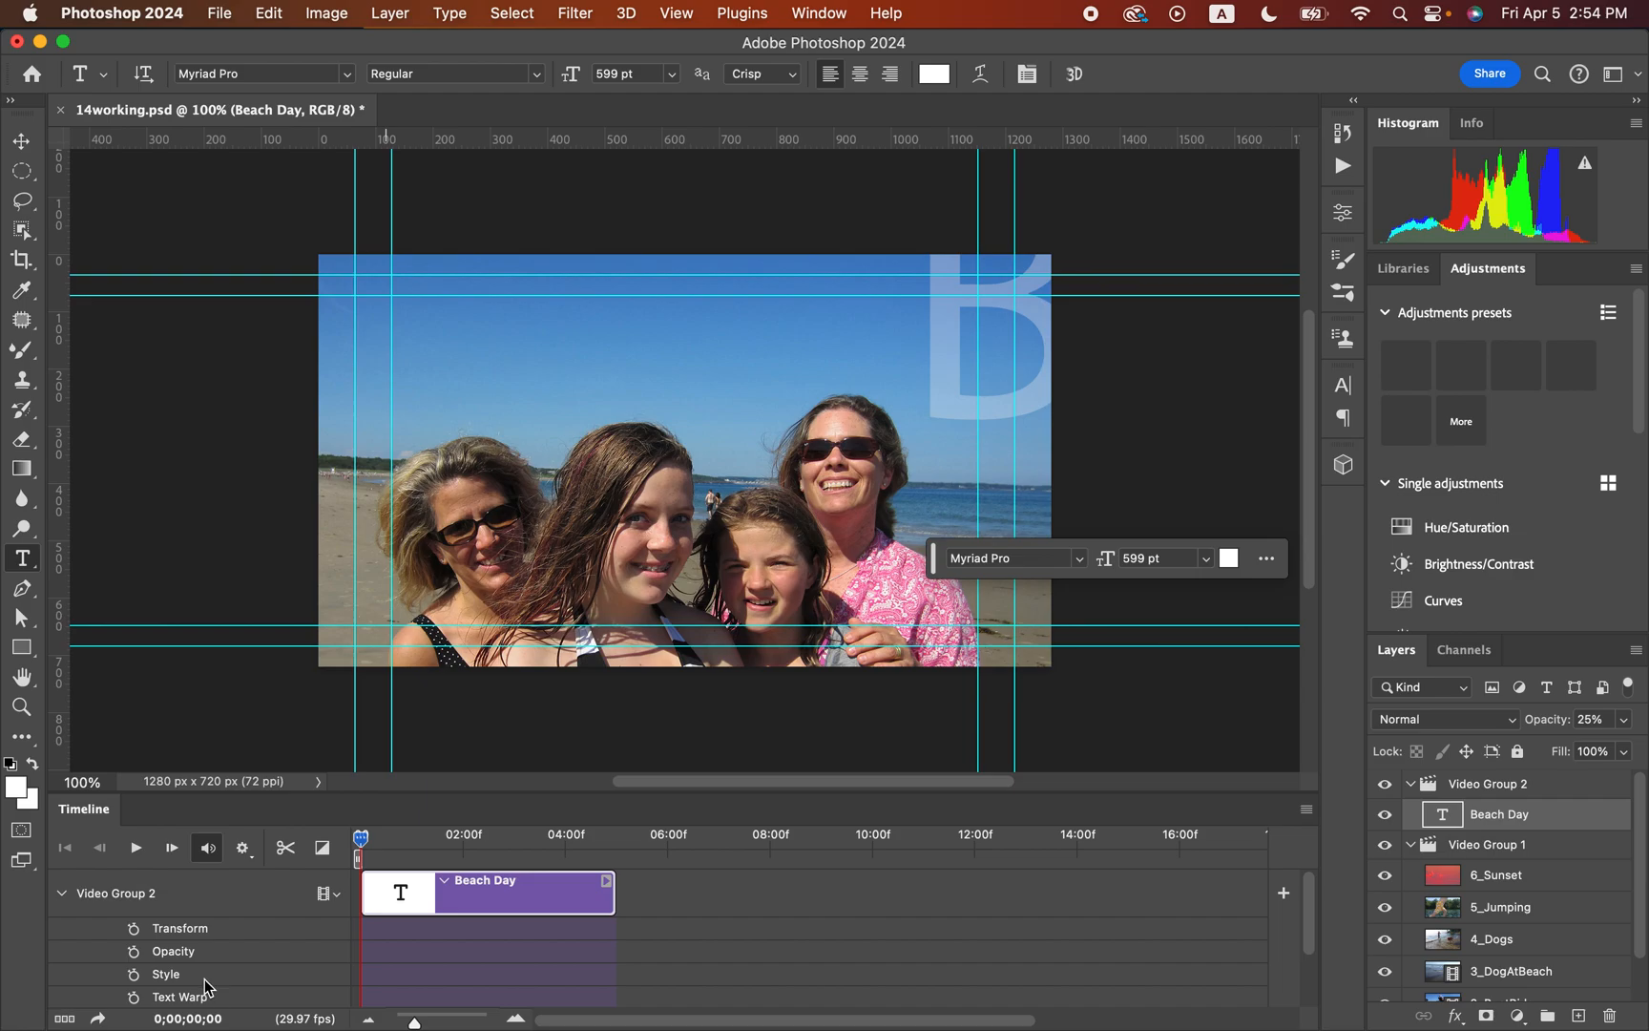
{"action": "scroll", "coordinate": [936, 930], "scroll_direction": "down", "scroll_amount": 2}
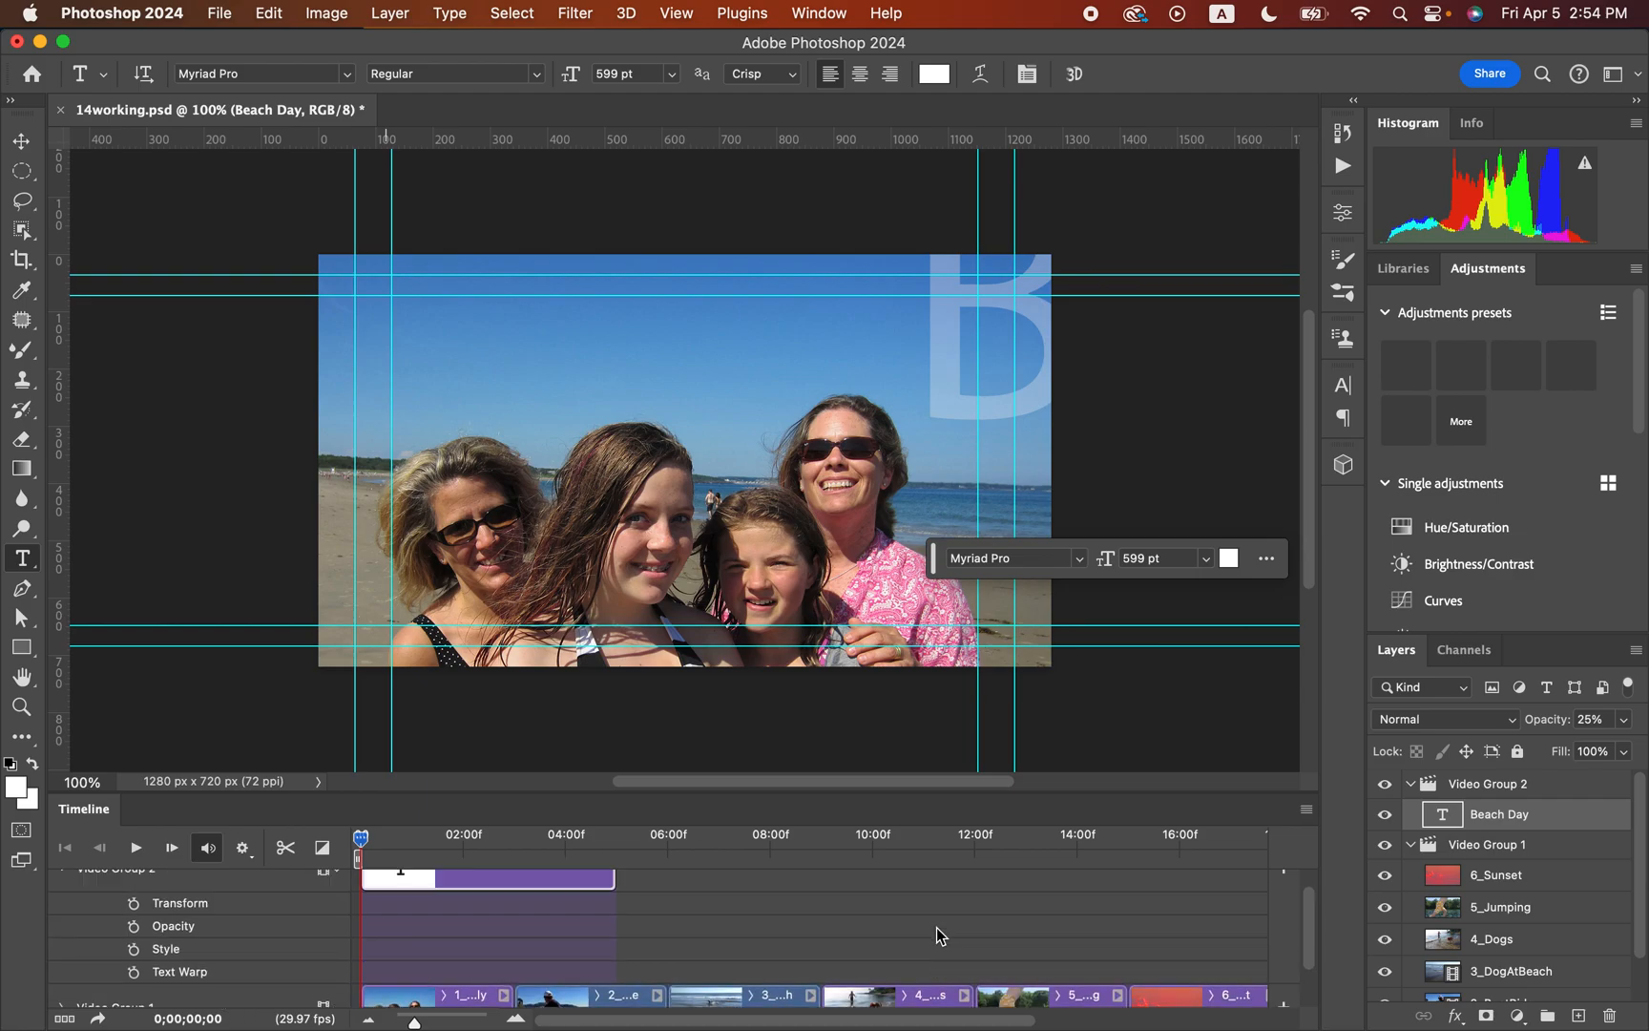
{"action": "scroll", "coordinate": [936, 929], "scroll_direction": "up", "scroll_amount": 1}
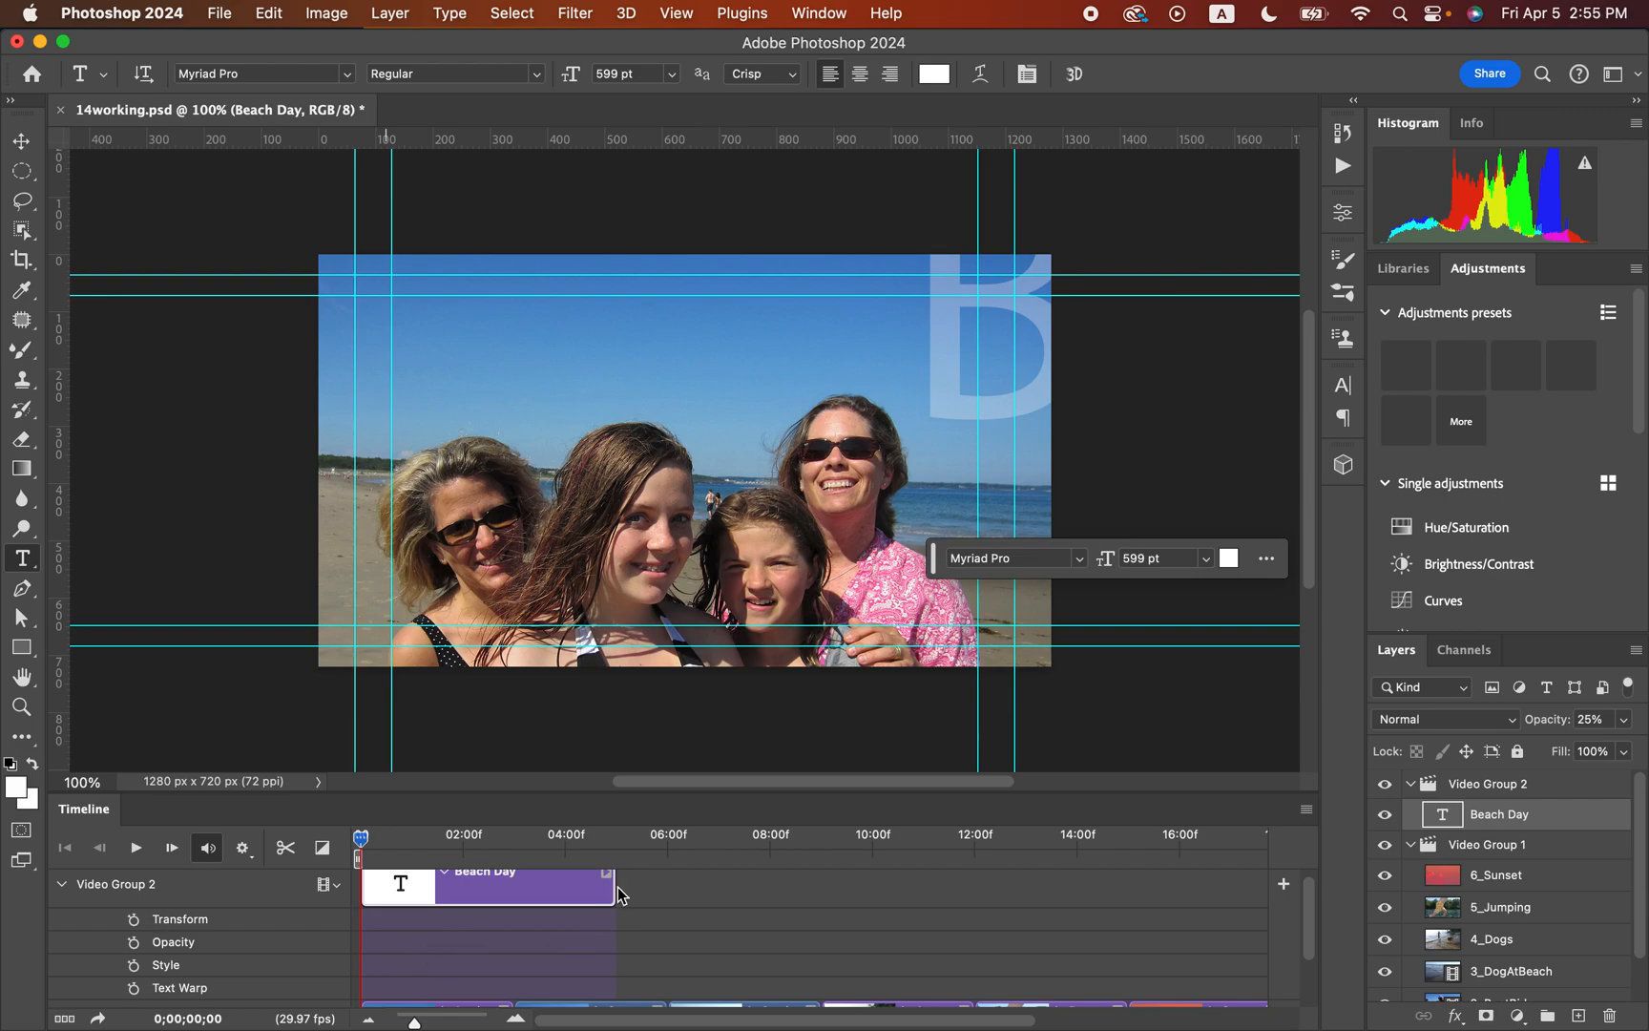
{"action": "left_click_drag", "start_coordinate": [615, 887], "coordinate": [527, 886]}
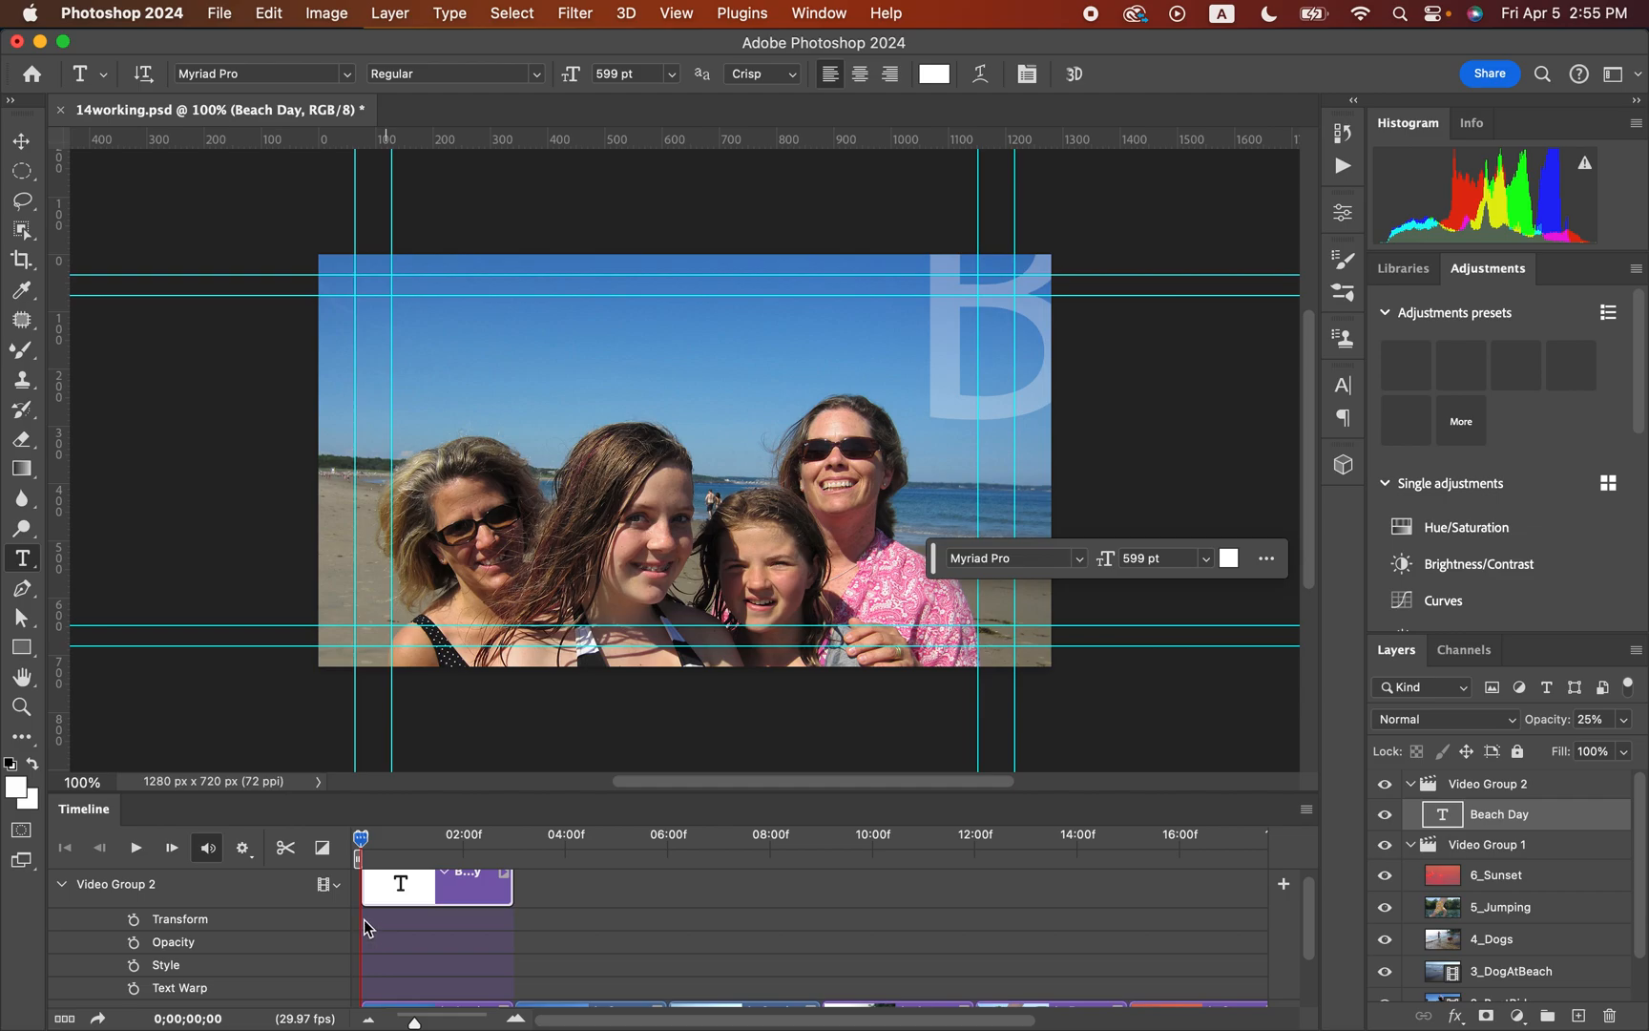
Step: Keyframe the Beach Day clip's Transform at its start and end, moving the end text left until only the y overlaps the canvas
{"action": "left_click", "coordinate": [134, 921]}
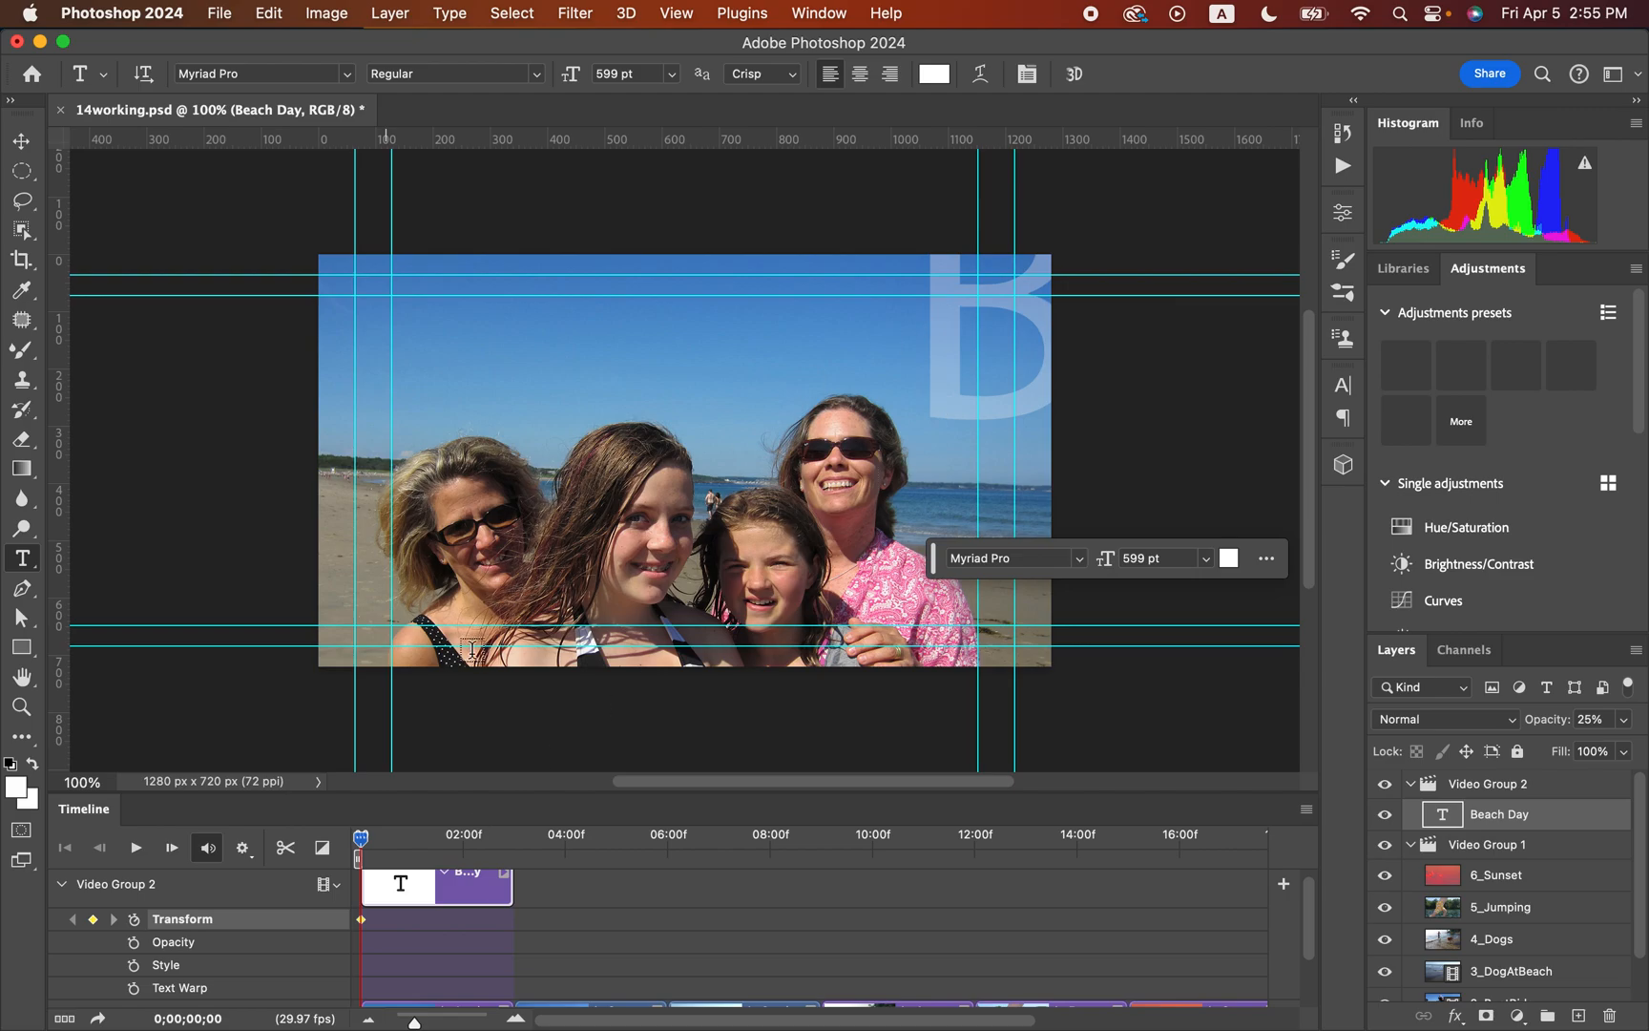
{"action": "left_click_drag", "start_coordinate": [360, 840], "coordinate": [513, 845]}
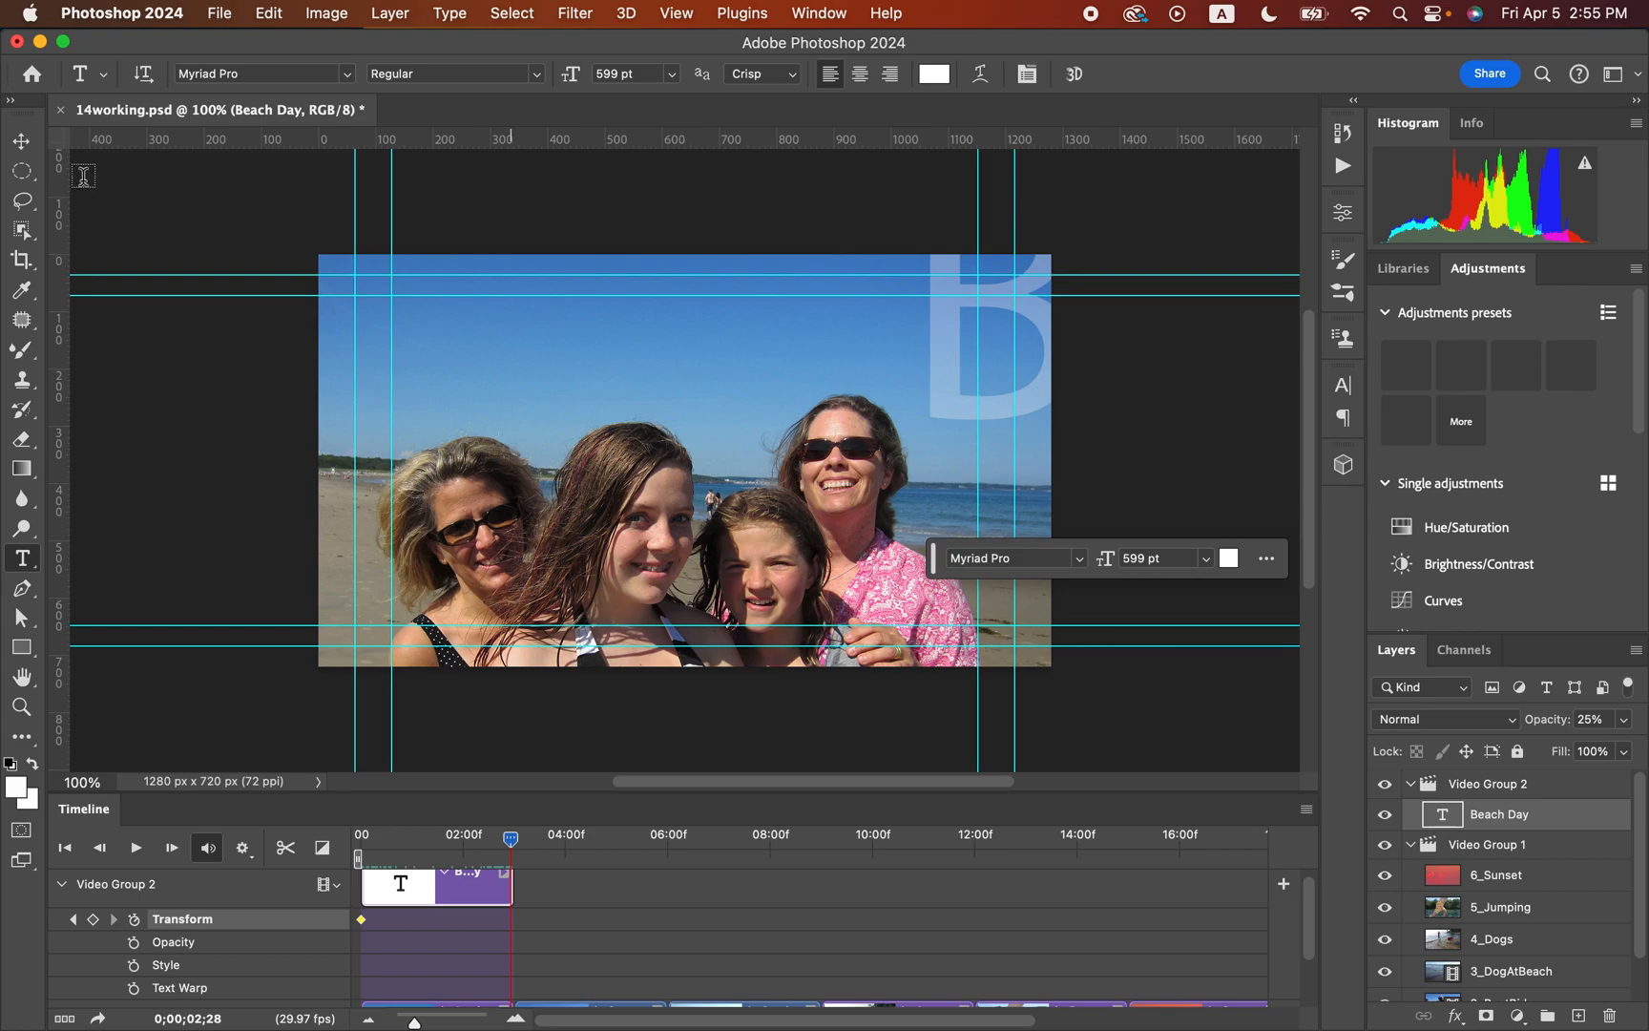
{"action": "left_click", "coordinate": [21, 141]}
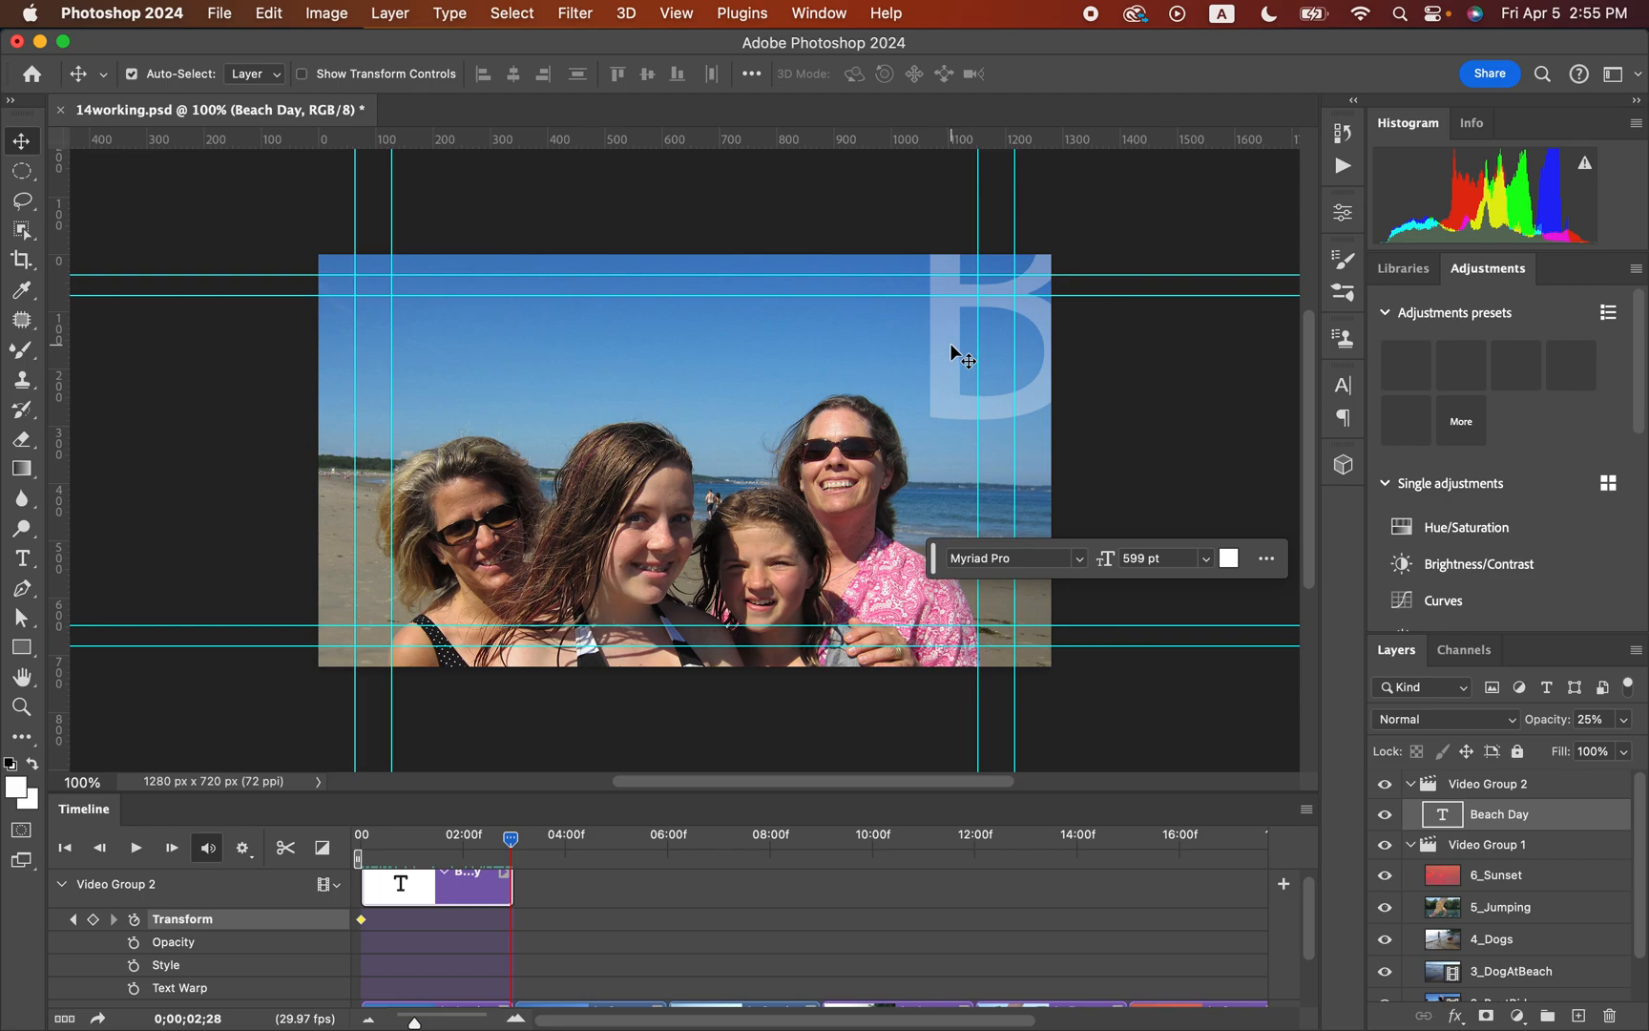
{"action": "left_click_drag", "start_coordinate": [950, 343], "coordinate": [339, 375]}
{"action": "left_click_drag", "start_coordinate": [938, 361], "coordinate": [290, 365]}
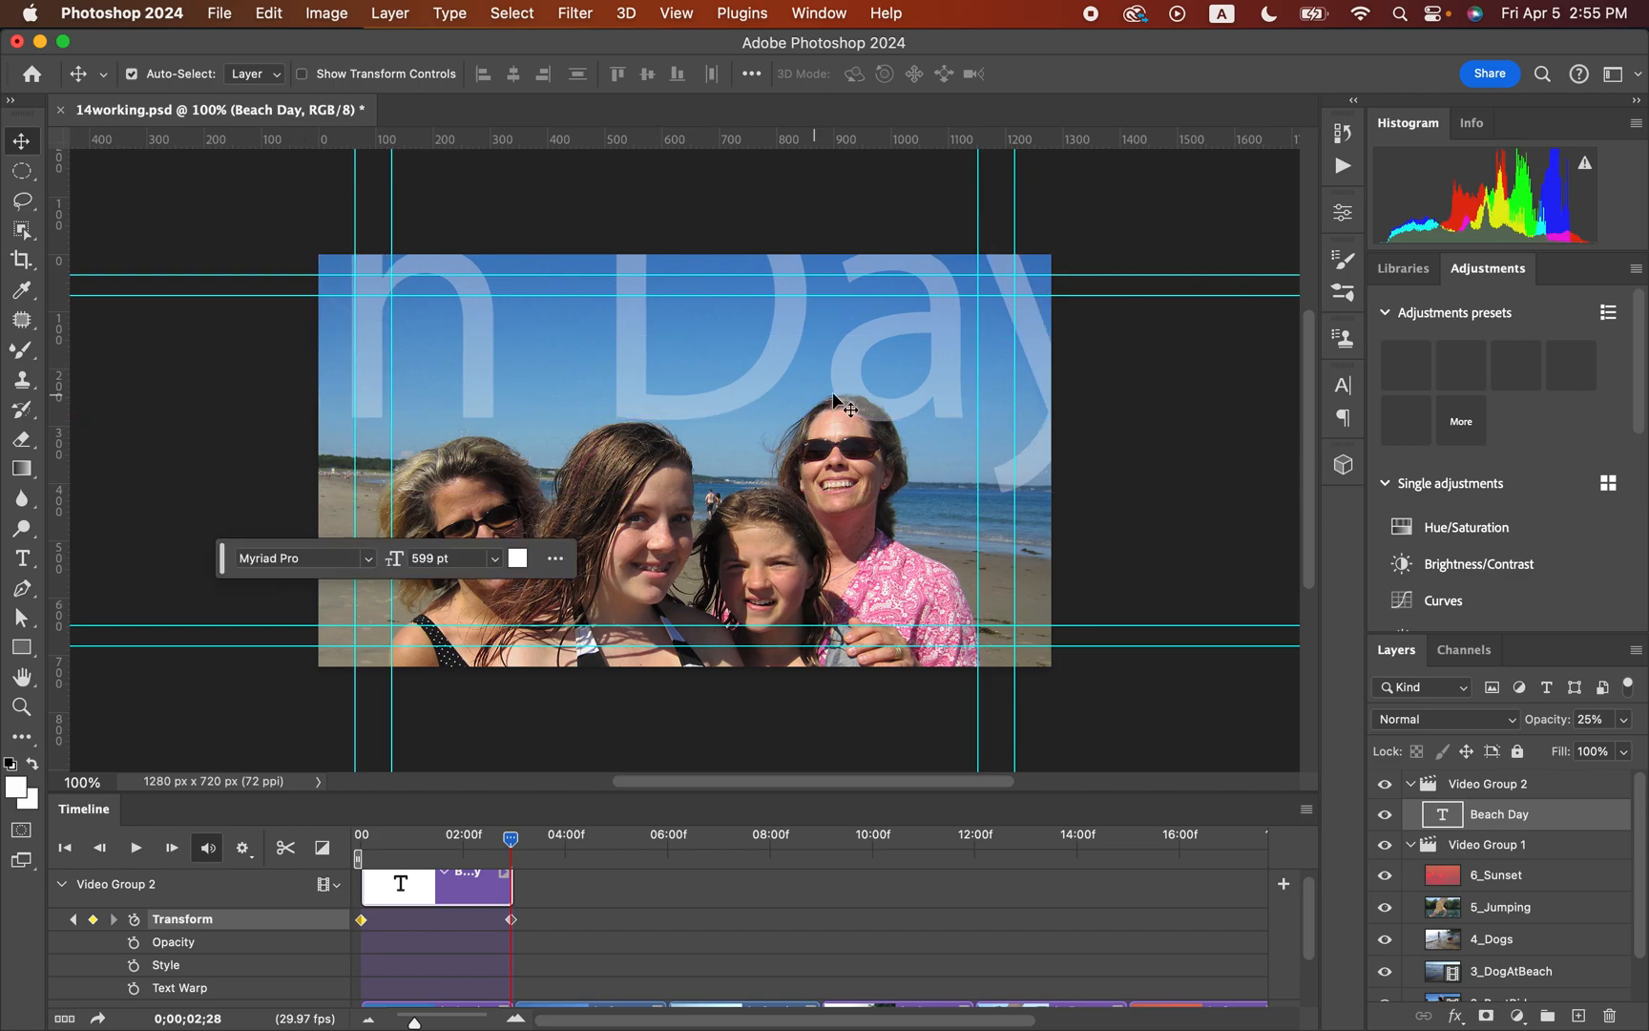
{"action": "left_click_drag", "start_coordinate": [1039, 345], "coordinate": [335, 328]}
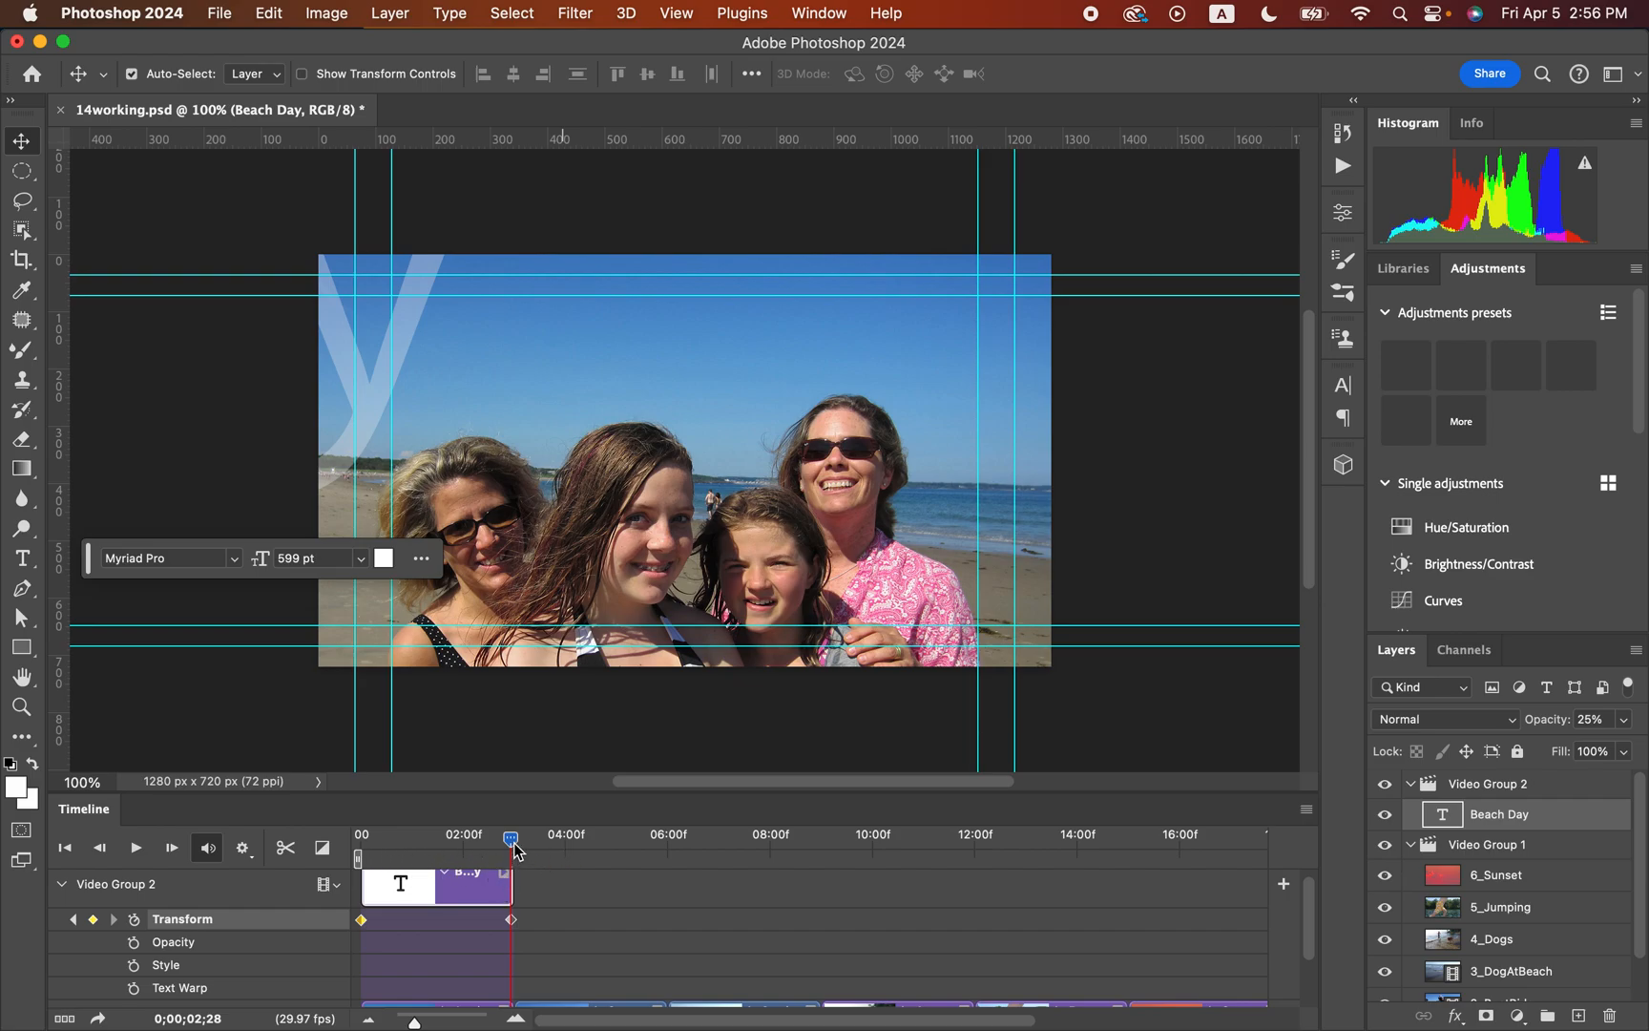
{"action": "left_click_drag", "start_coordinate": [511, 843], "coordinate": [436, 852]}
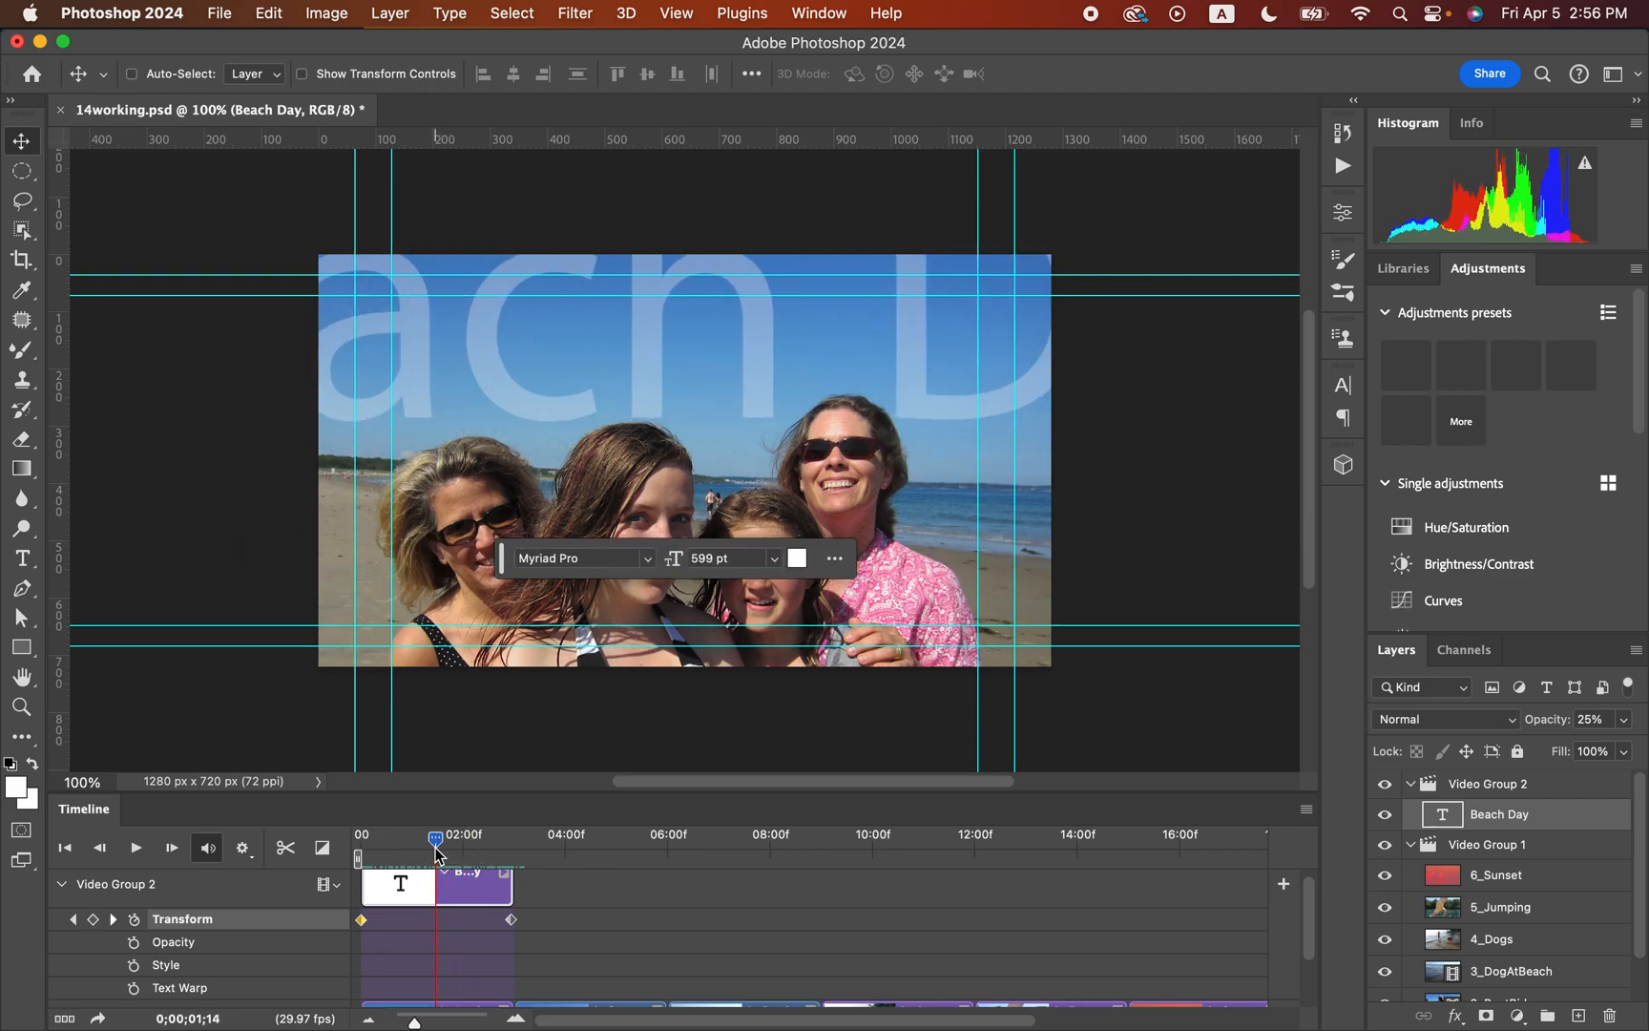
Step: Save the document and collapse the attributes of Video Group 2 in the timeline
{"action": "key", "text": "super+s"}
{"action": "scroll", "coordinate": [618, 907], "scroll_direction": "down", "scroll_amount": 2}
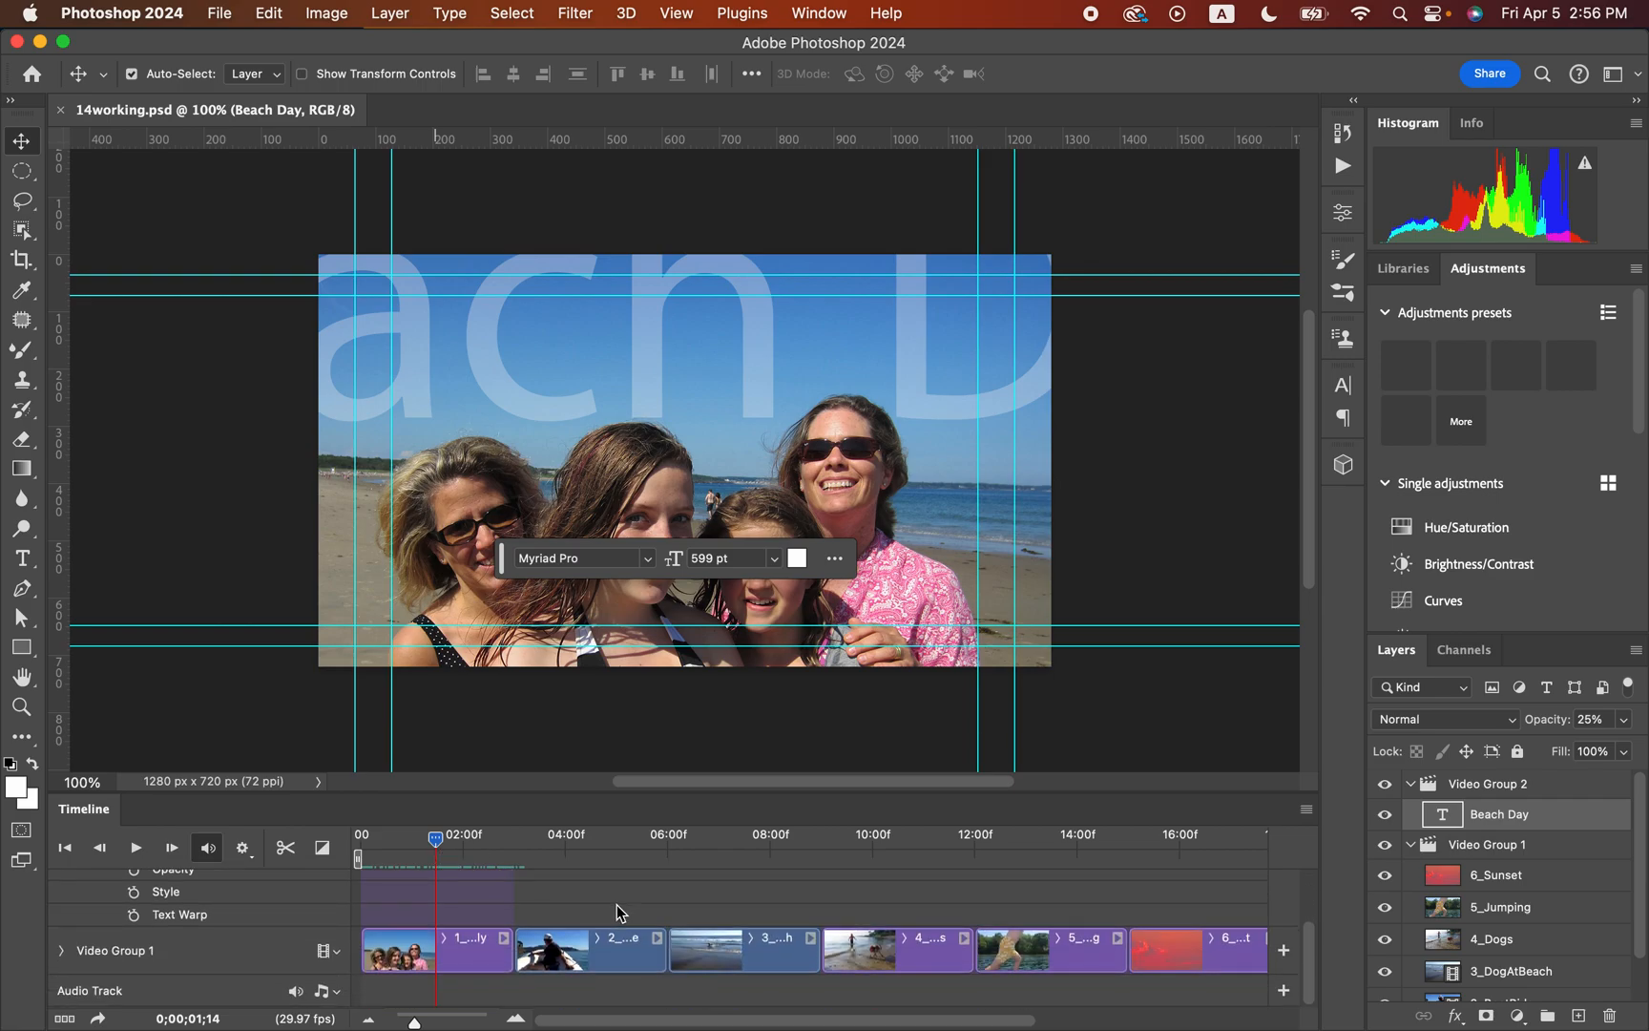
{"action": "scroll", "coordinate": [618, 907], "scroll_direction": "up", "scroll_amount": 3}
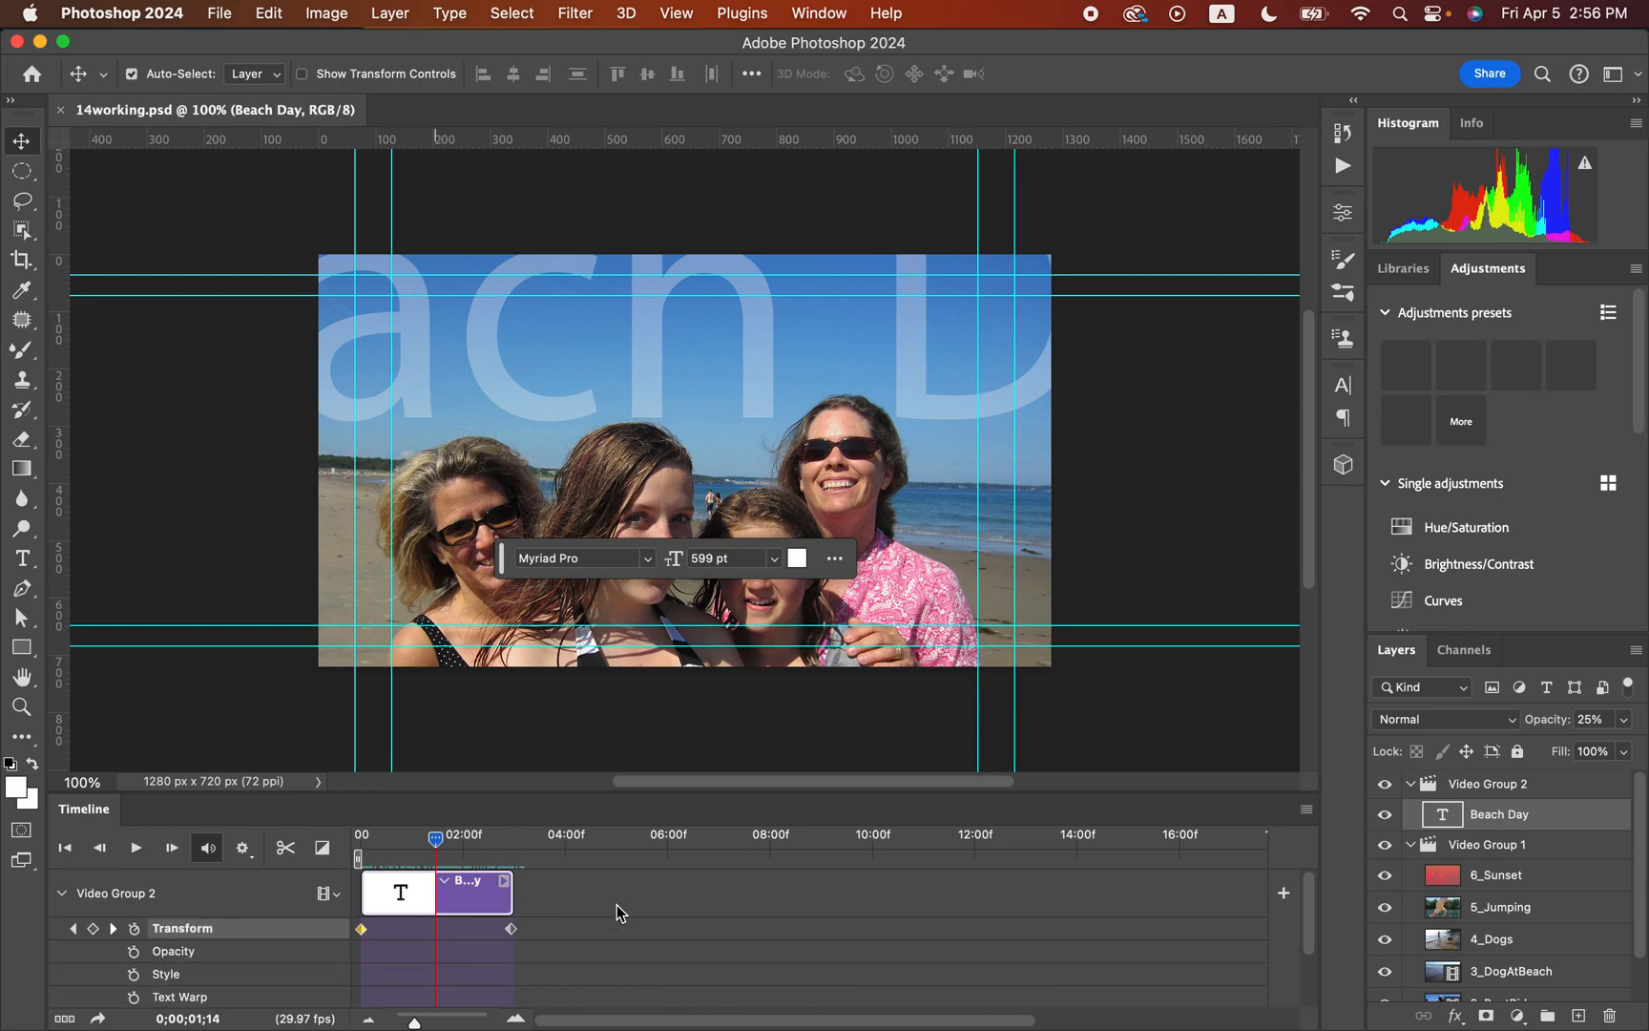
{"action": "left_click", "coordinate": [69, 895]}
{"action": "left_click", "coordinate": [64, 894]}
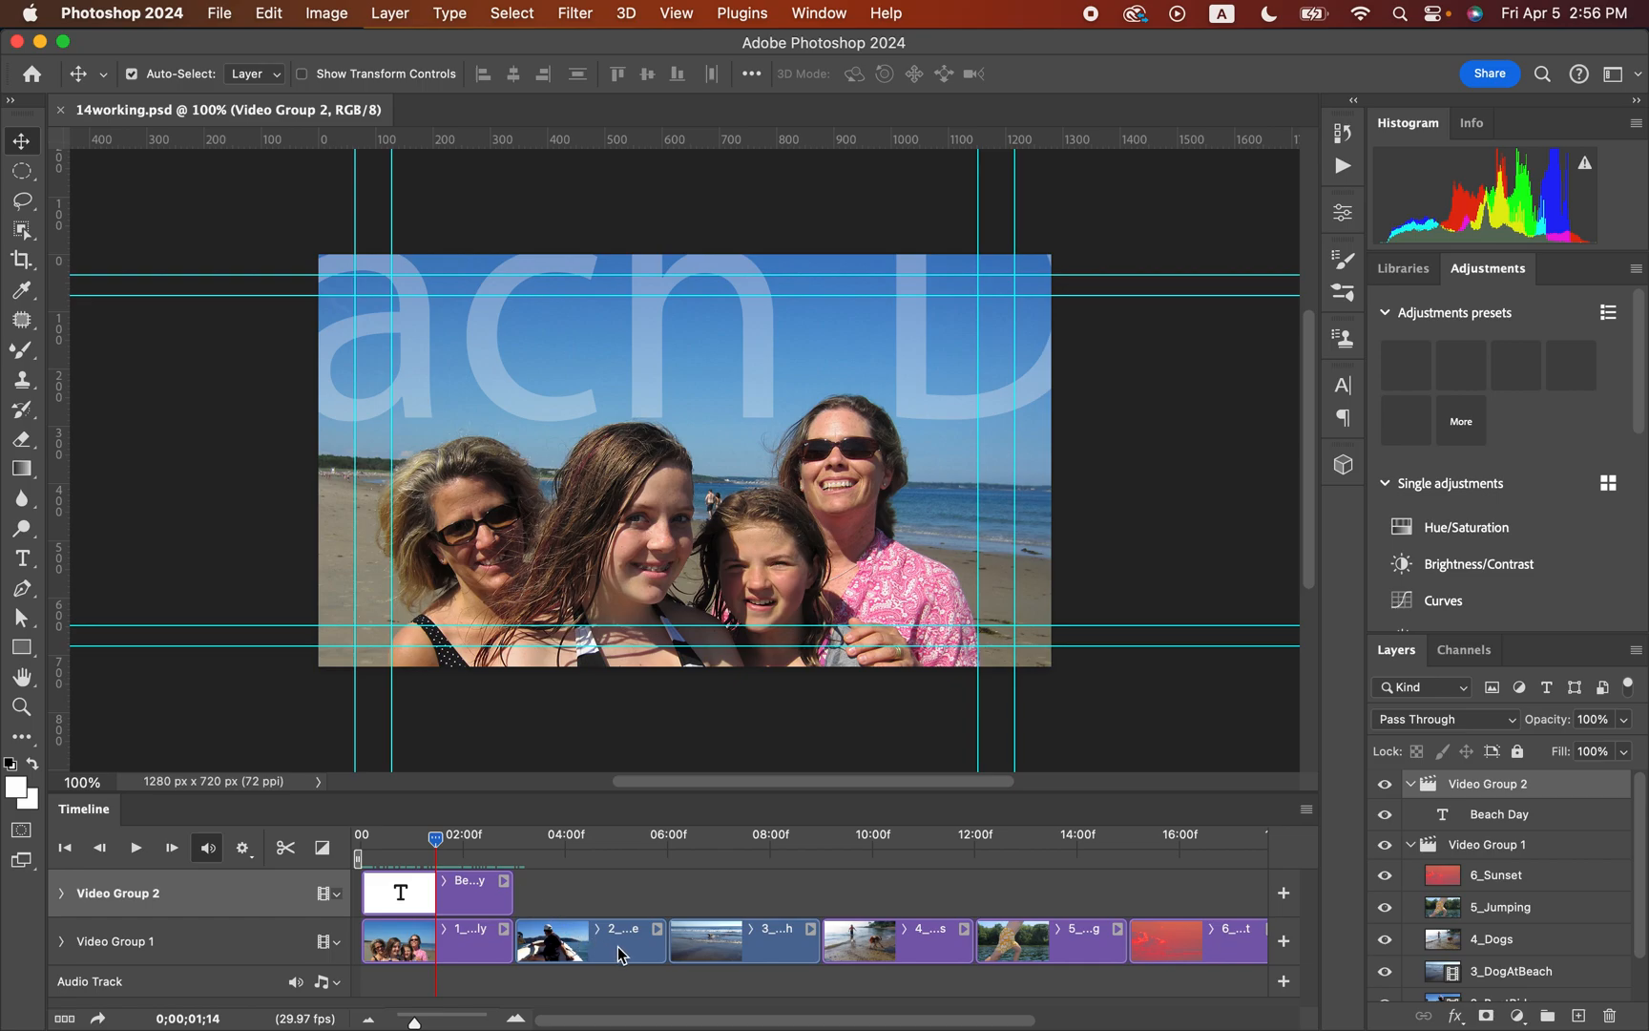
Step: Add a Black & White adjustment clipped to the 3_DogAtBeach clip, with the playhead at the clip's start
{"action": "left_click", "coordinate": [781, 957]}
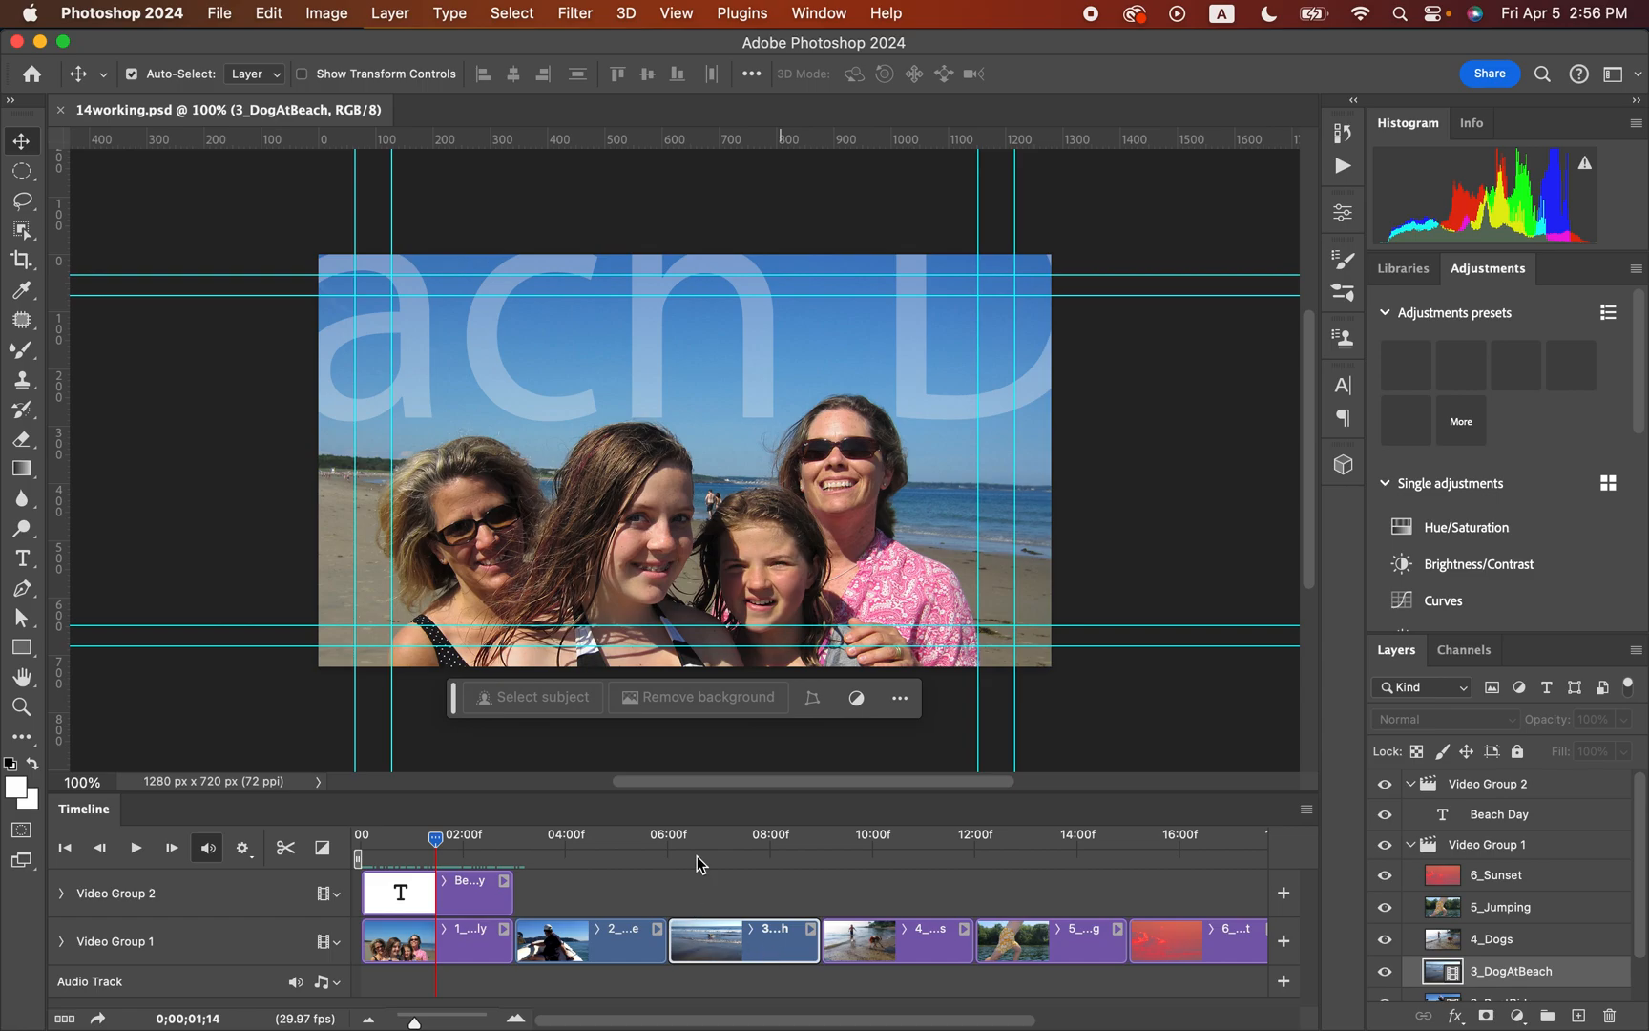
{"action": "left_click_drag", "start_coordinate": [435, 838], "coordinate": [668, 840]}
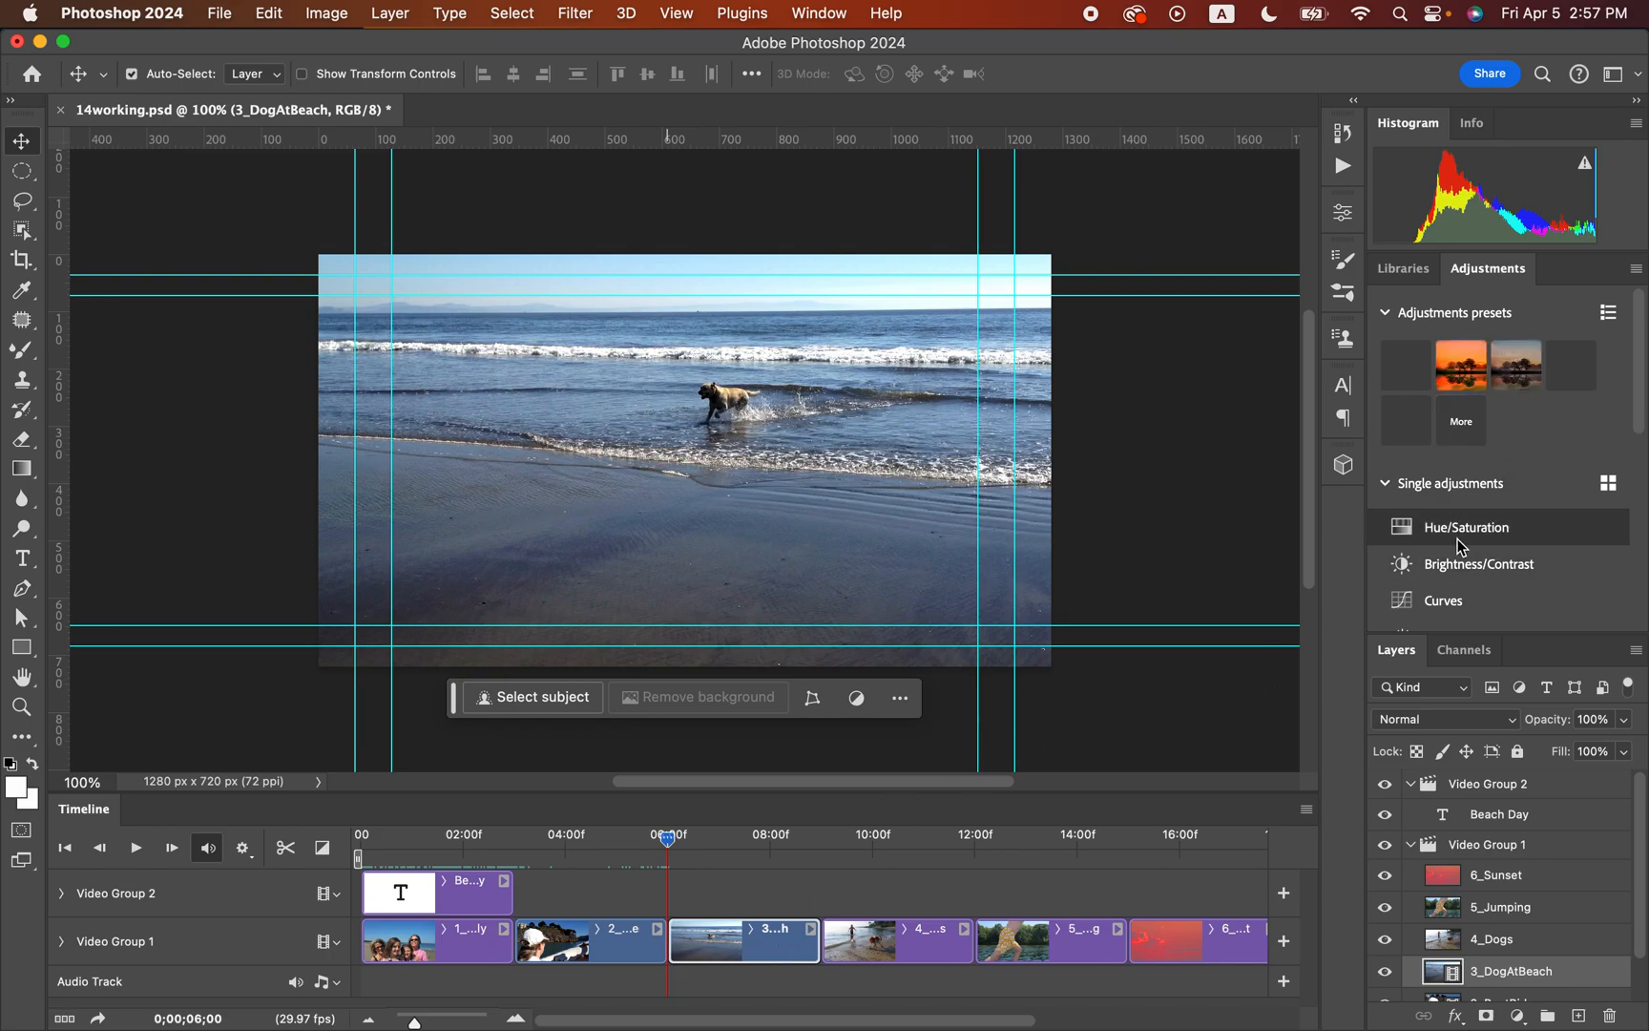
{"action": "scroll", "coordinate": [1460, 534], "scroll_direction": "down", "scroll_amount": 2}
{"action": "scroll", "coordinate": [1467, 532], "scroll_direction": "down", "scroll_amount": 8}
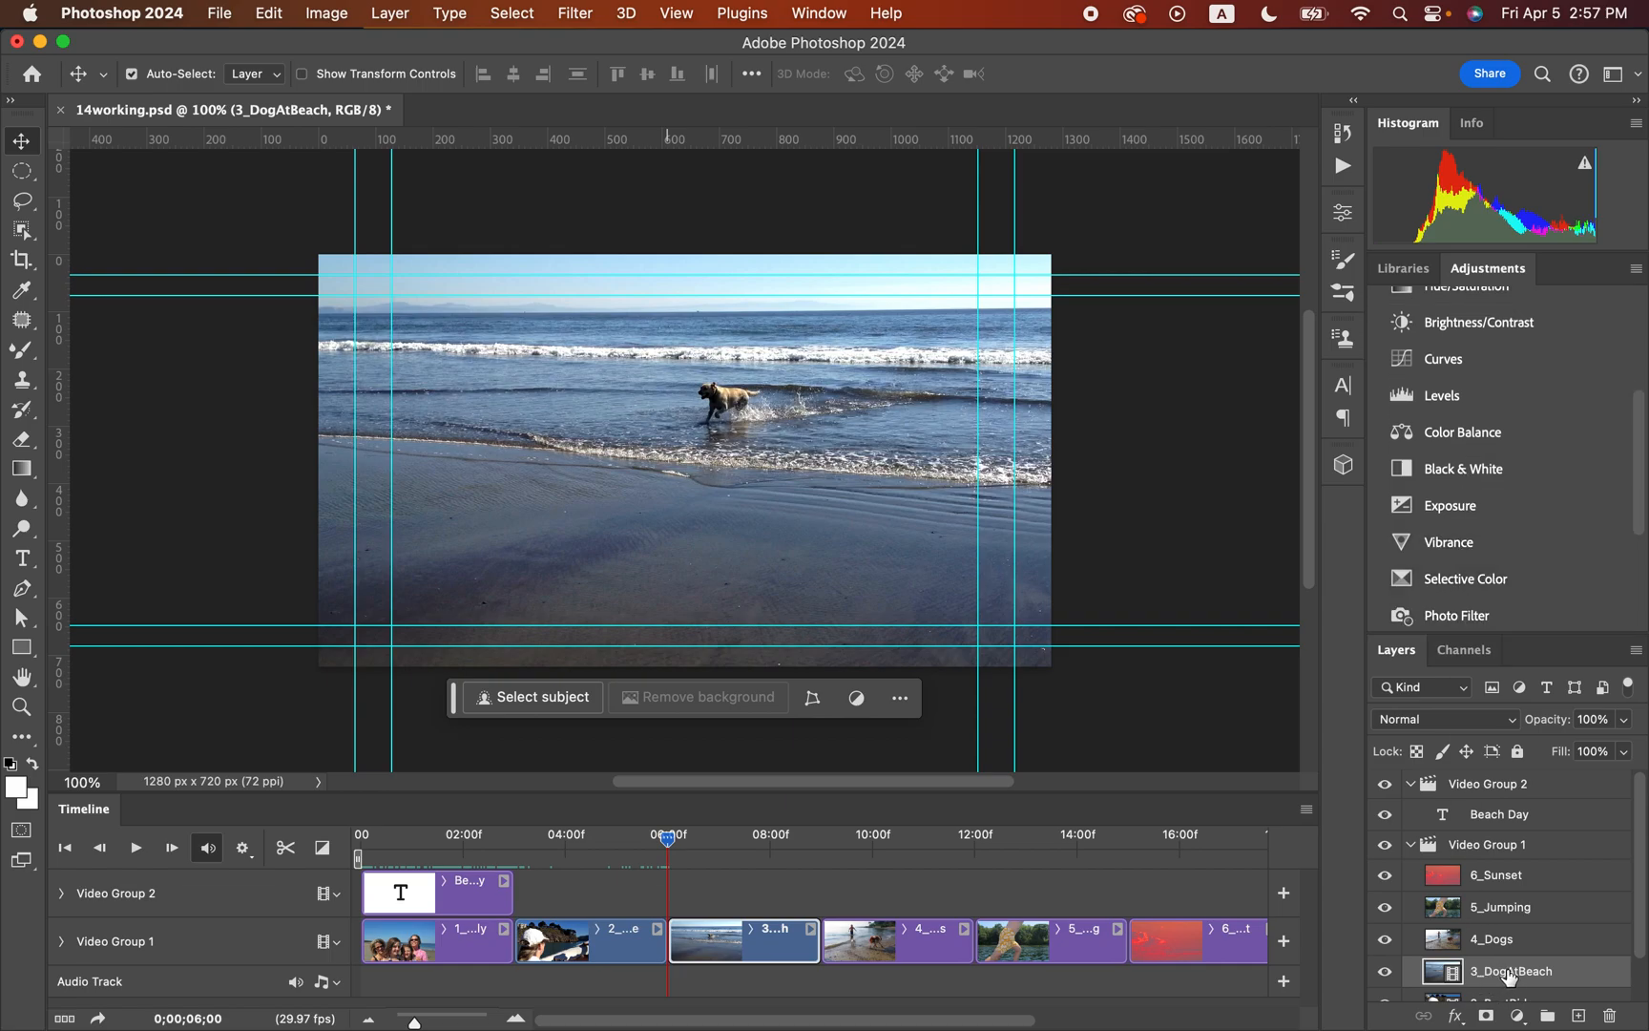
{"action": "left_click", "coordinate": [1448, 471]}
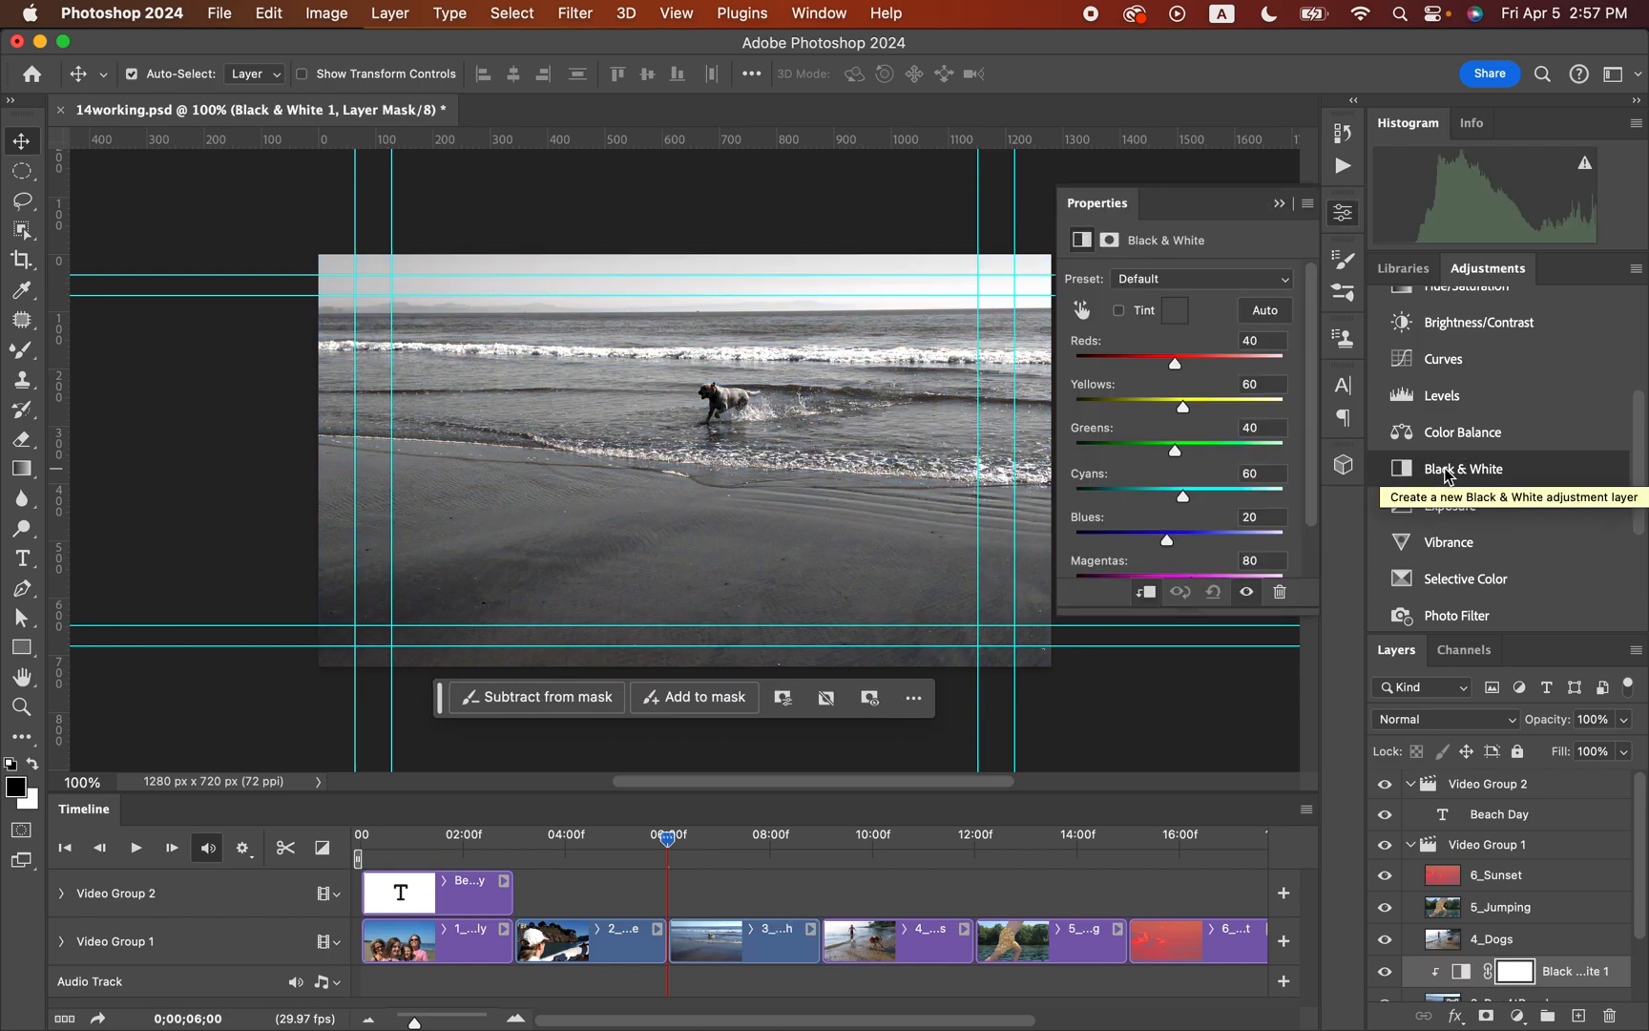
{"action": "scroll", "coordinate": [1442, 888], "scroll_direction": "down", "scroll_amount": 2}
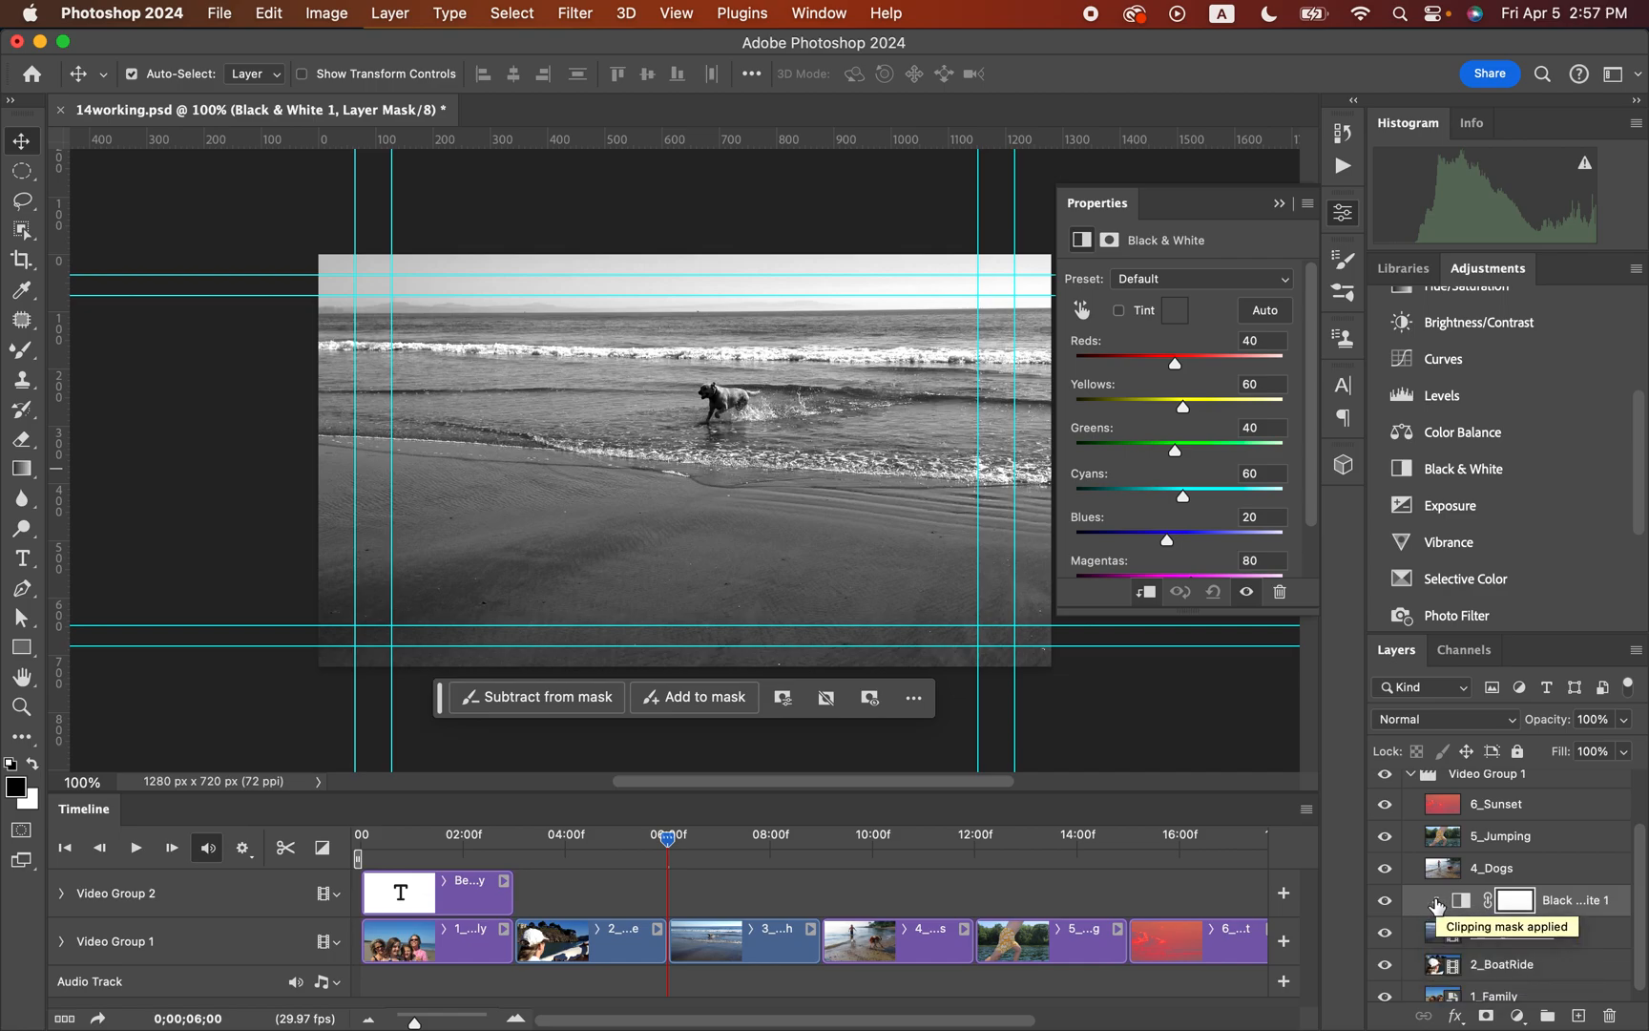
Step: Tint the Black & White adjustment with the default sepia color and set Reds to 84 and Yellows to 106
{"action": "left_click", "coordinate": [1120, 313]}
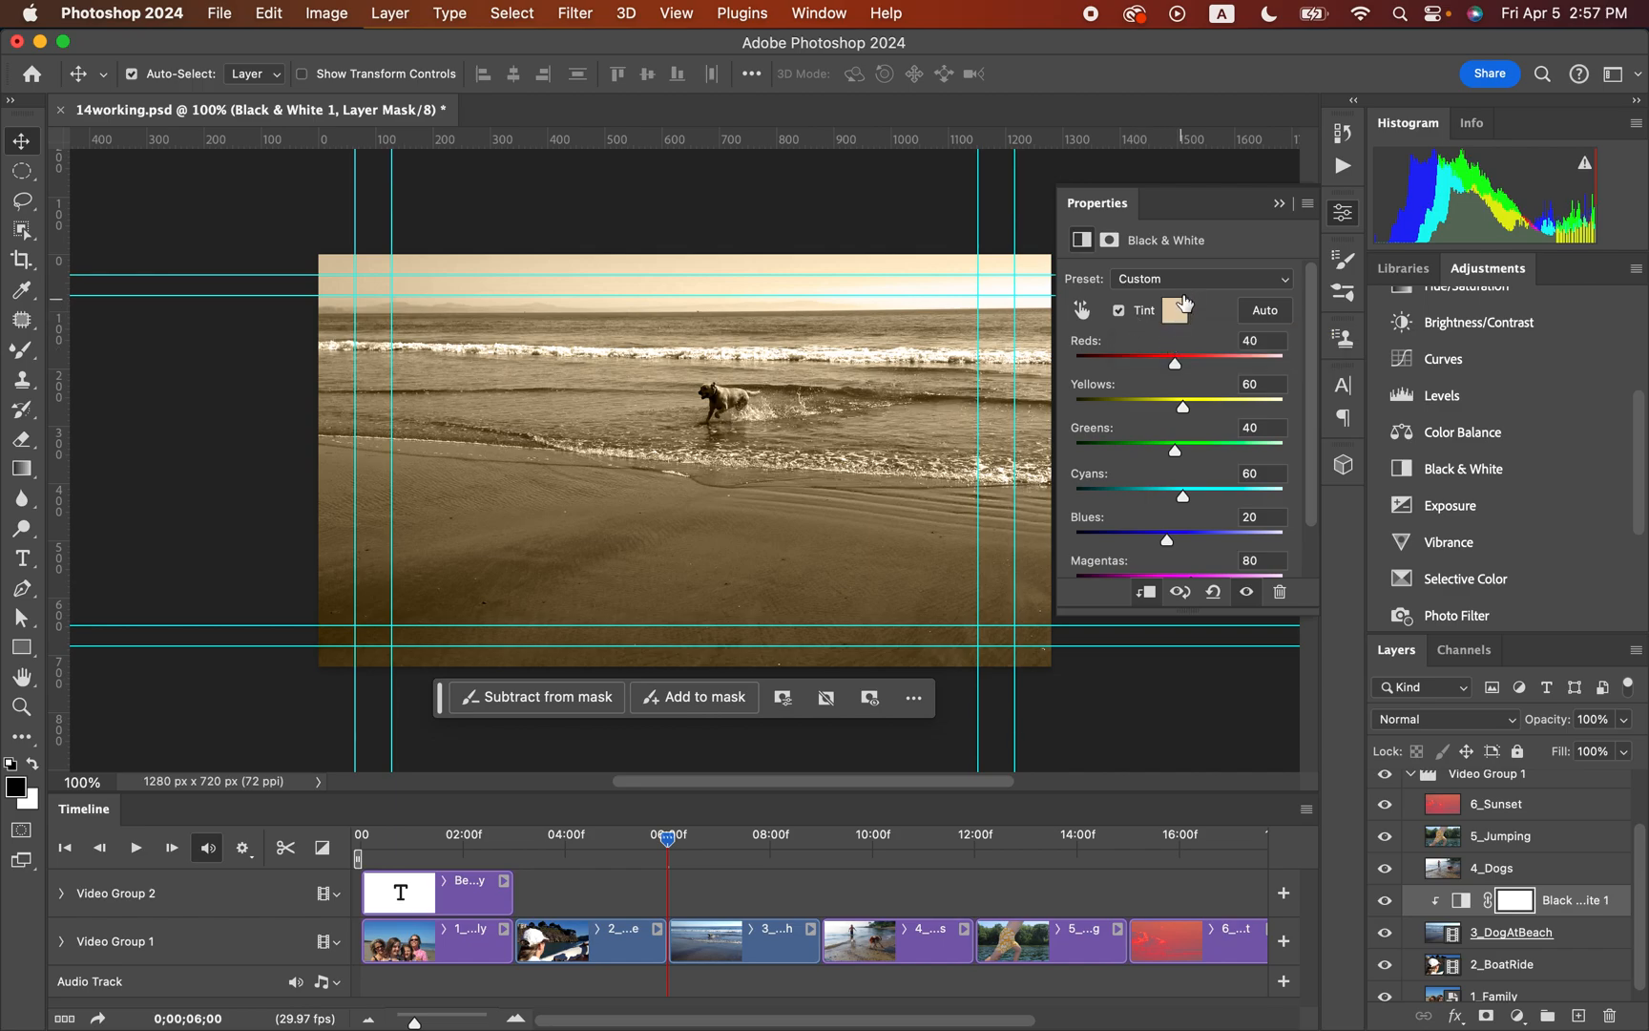
{"action": "left_click", "coordinate": [1198, 278]}
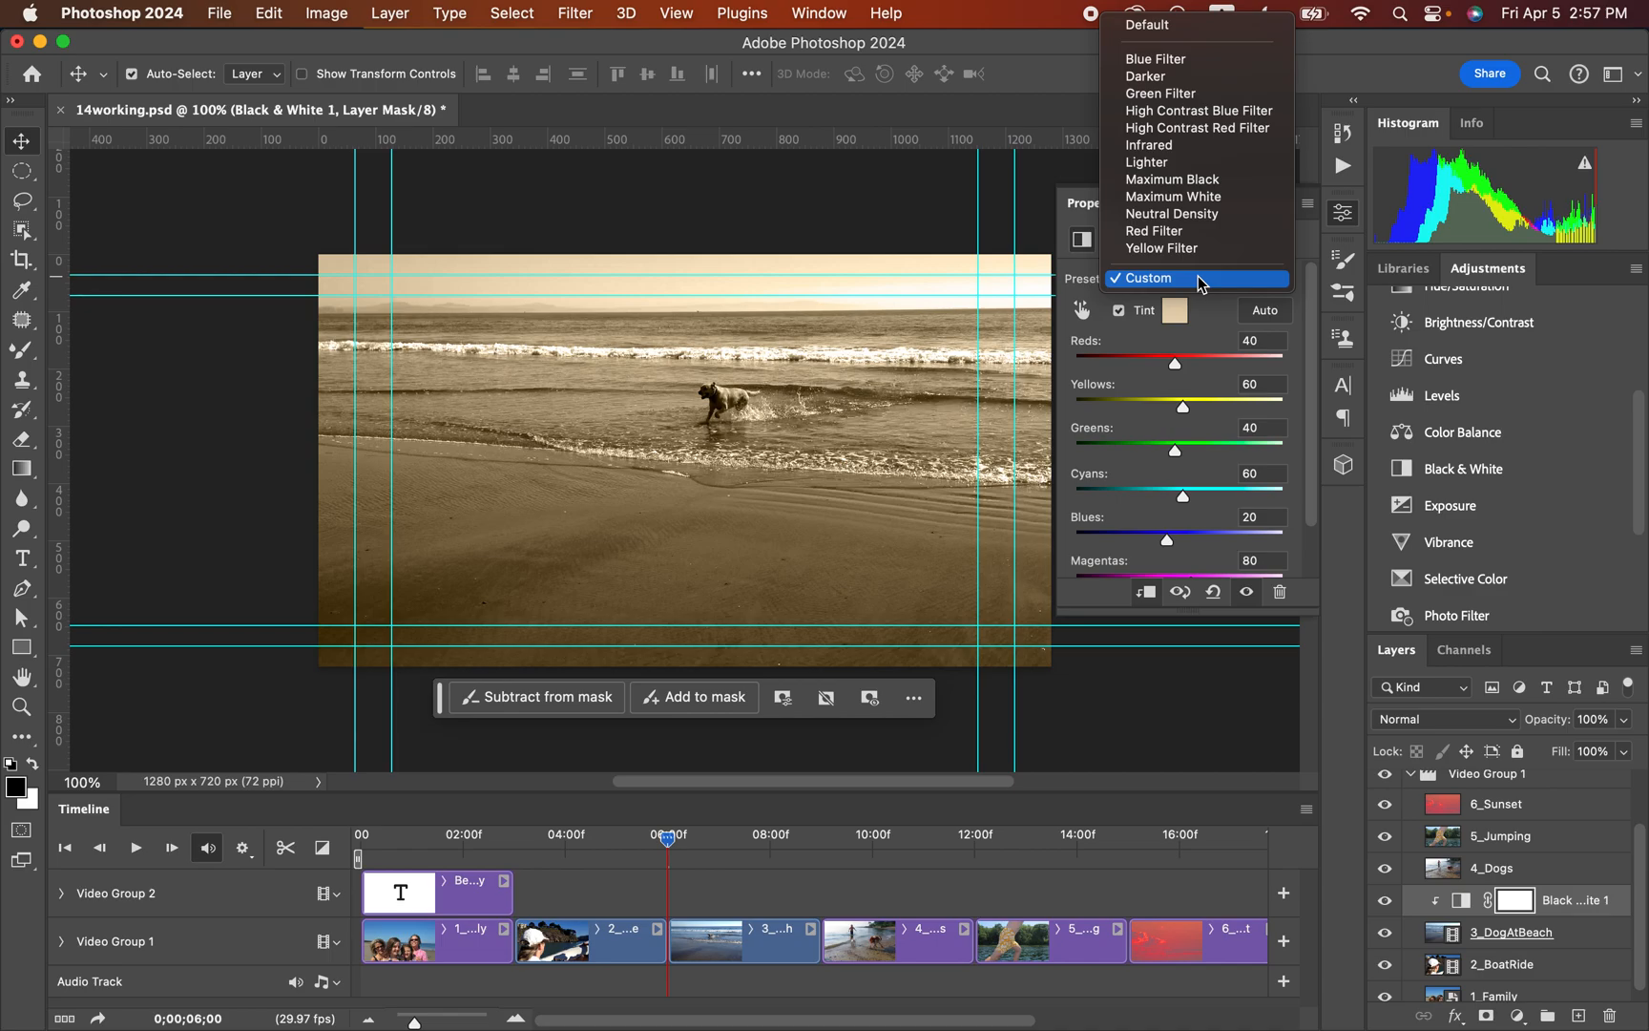
{"action": "left_click", "coordinate": [1198, 279]}
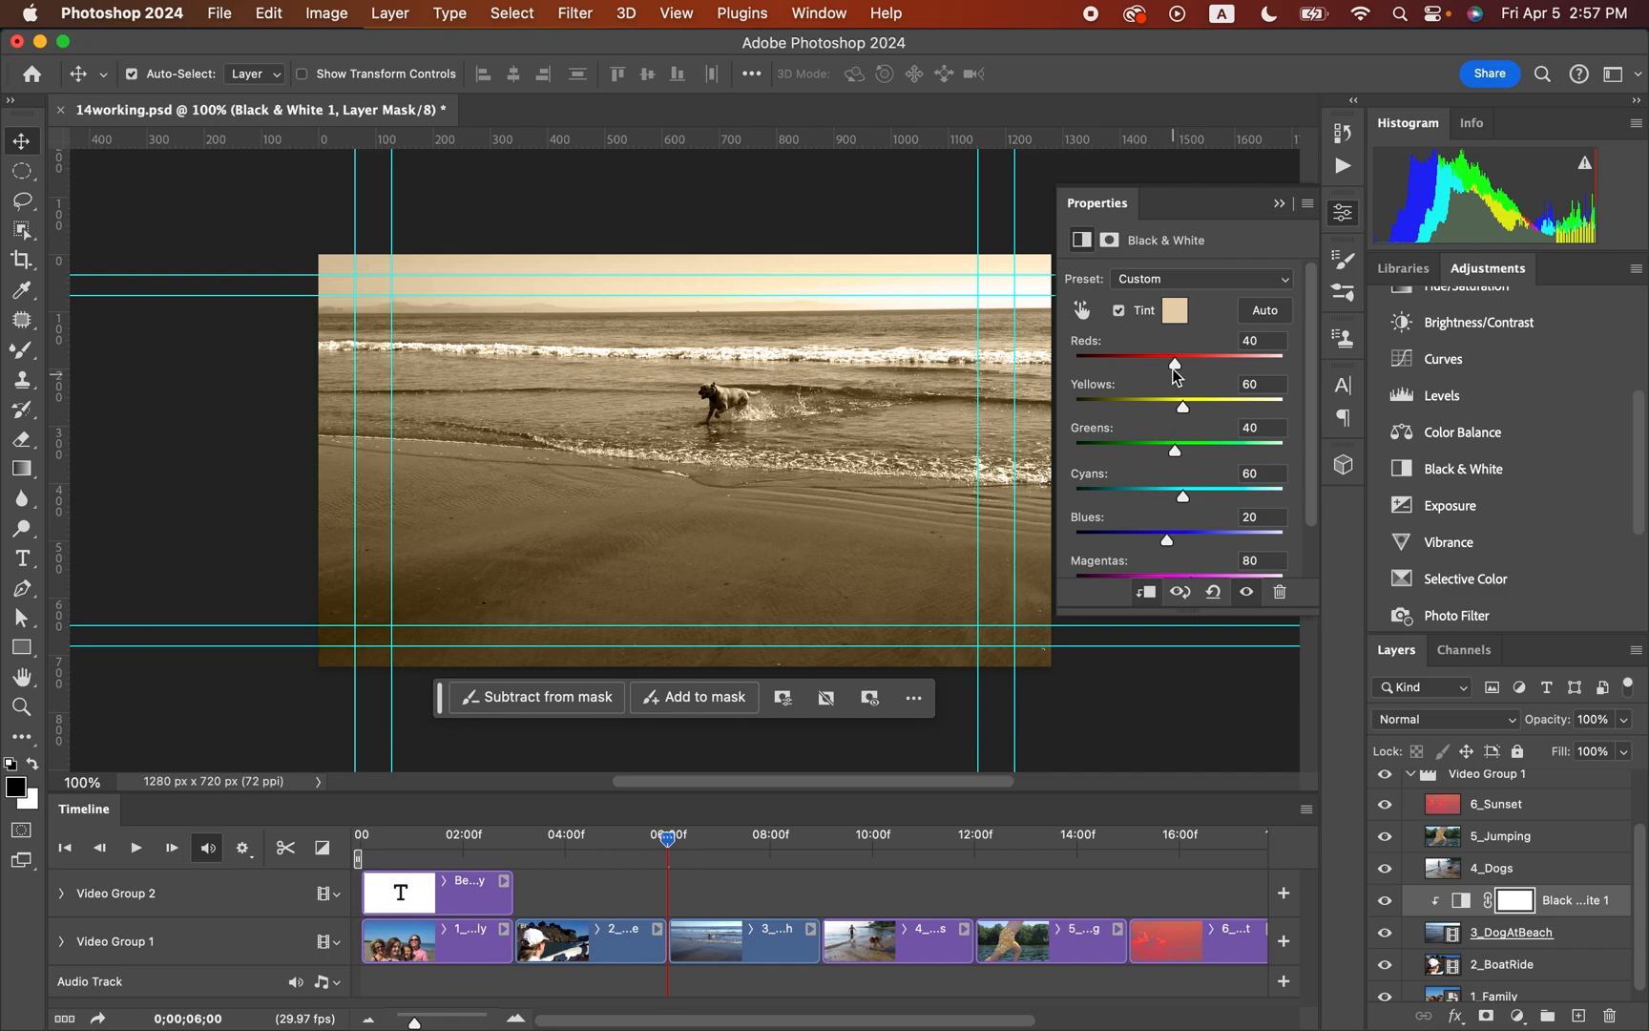
{"action": "left_click_drag", "start_coordinate": [1177, 367], "coordinate": [1187, 370]}
{"action": "left_click_drag", "start_coordinate": [1183, 410], "coordinate": [1205, 412]}
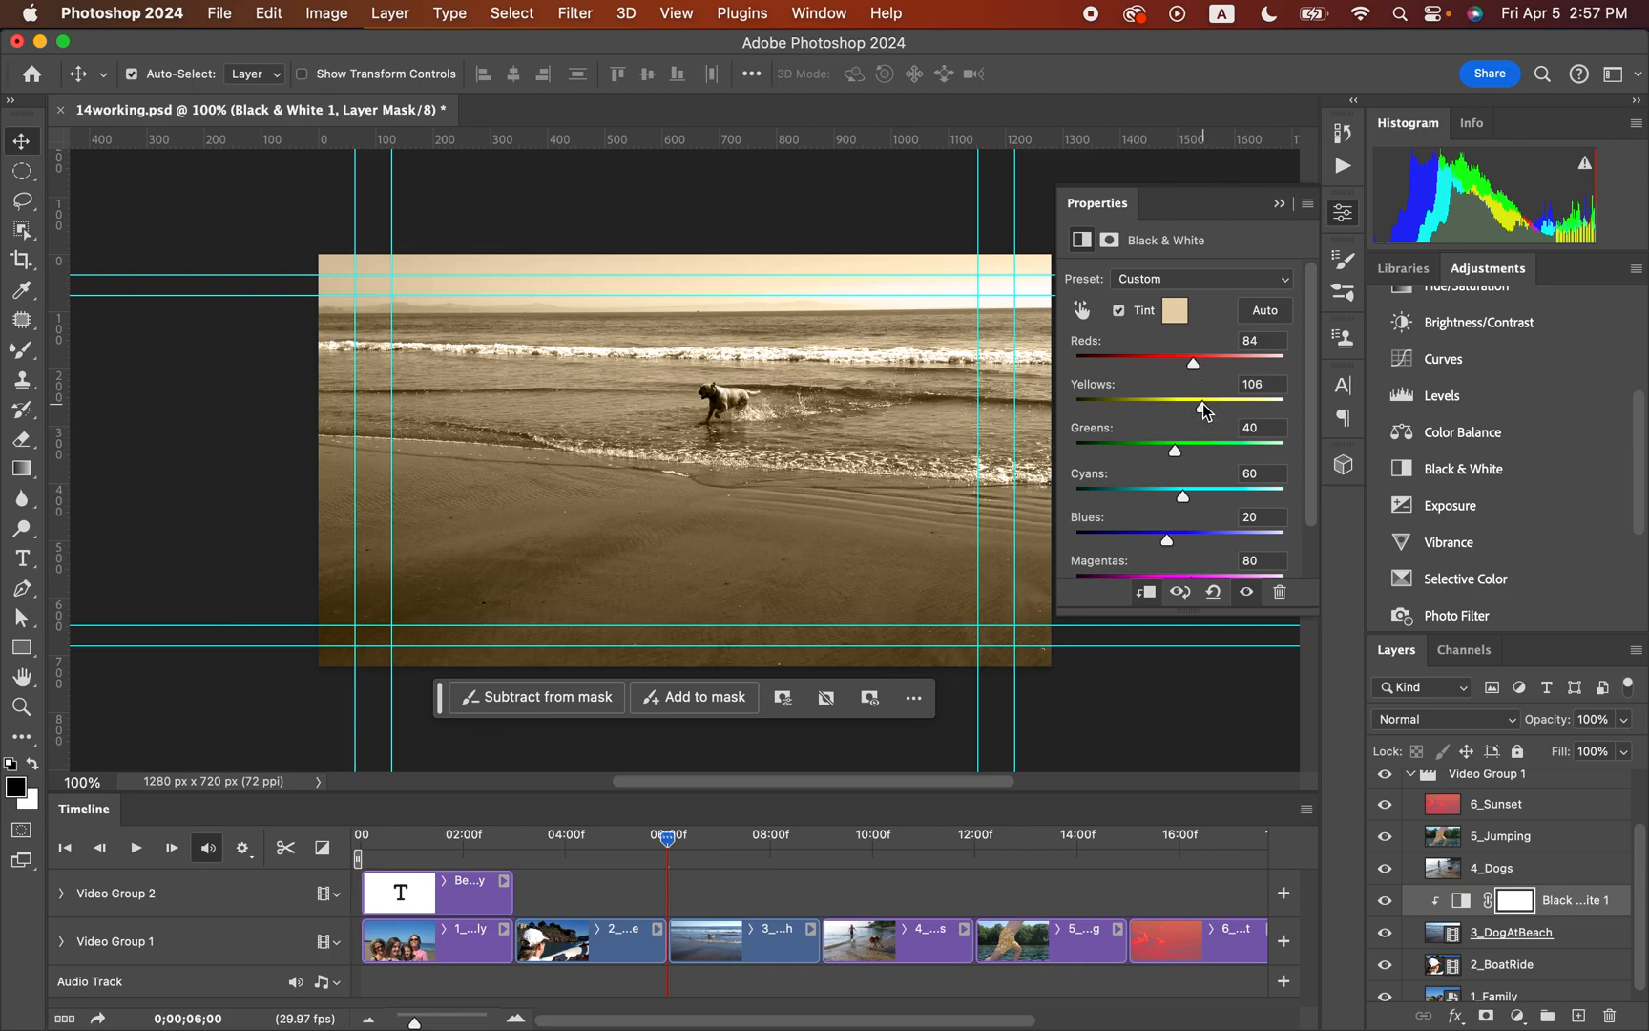
{"action": "left_click", "coordinate": [1279, 204]}
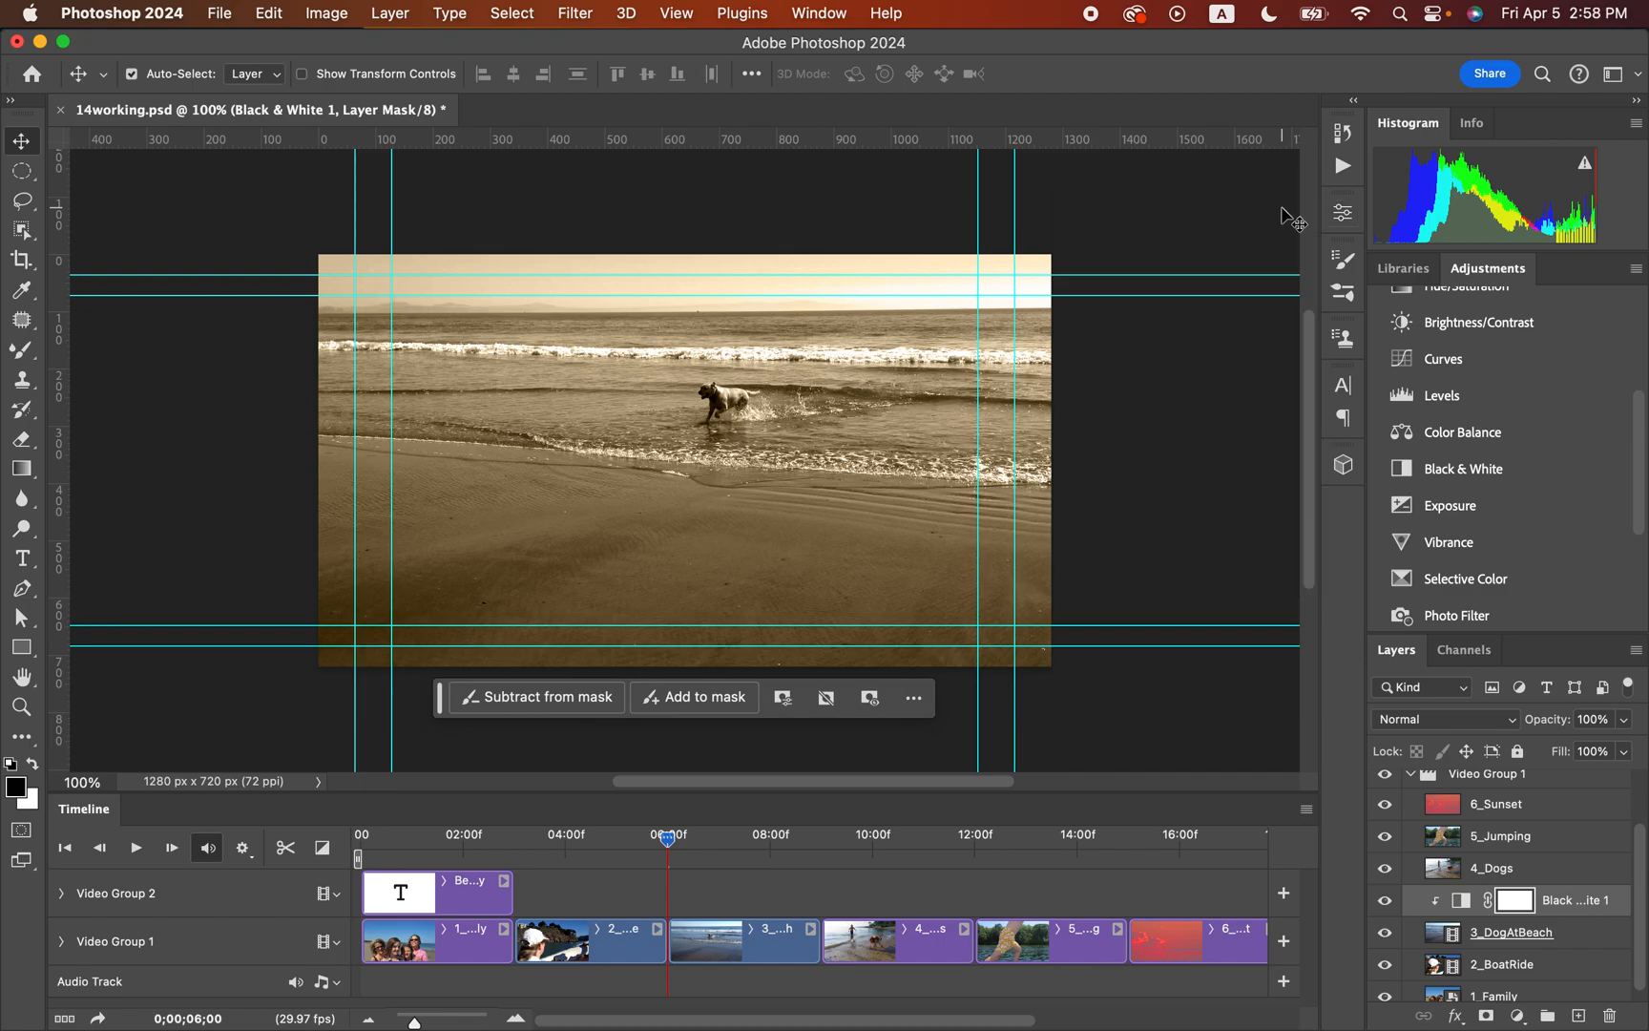
Step: Apply a Zoom In motion from the upper-left corner to the 4_Dogs clip, then scrub through the clip to preview it
{"action": "left_click", "coordinate": [669, 844]}
{"action": "left_click_drag", "start_coordinate": [669, 845], "coordinate": [834, 861]}
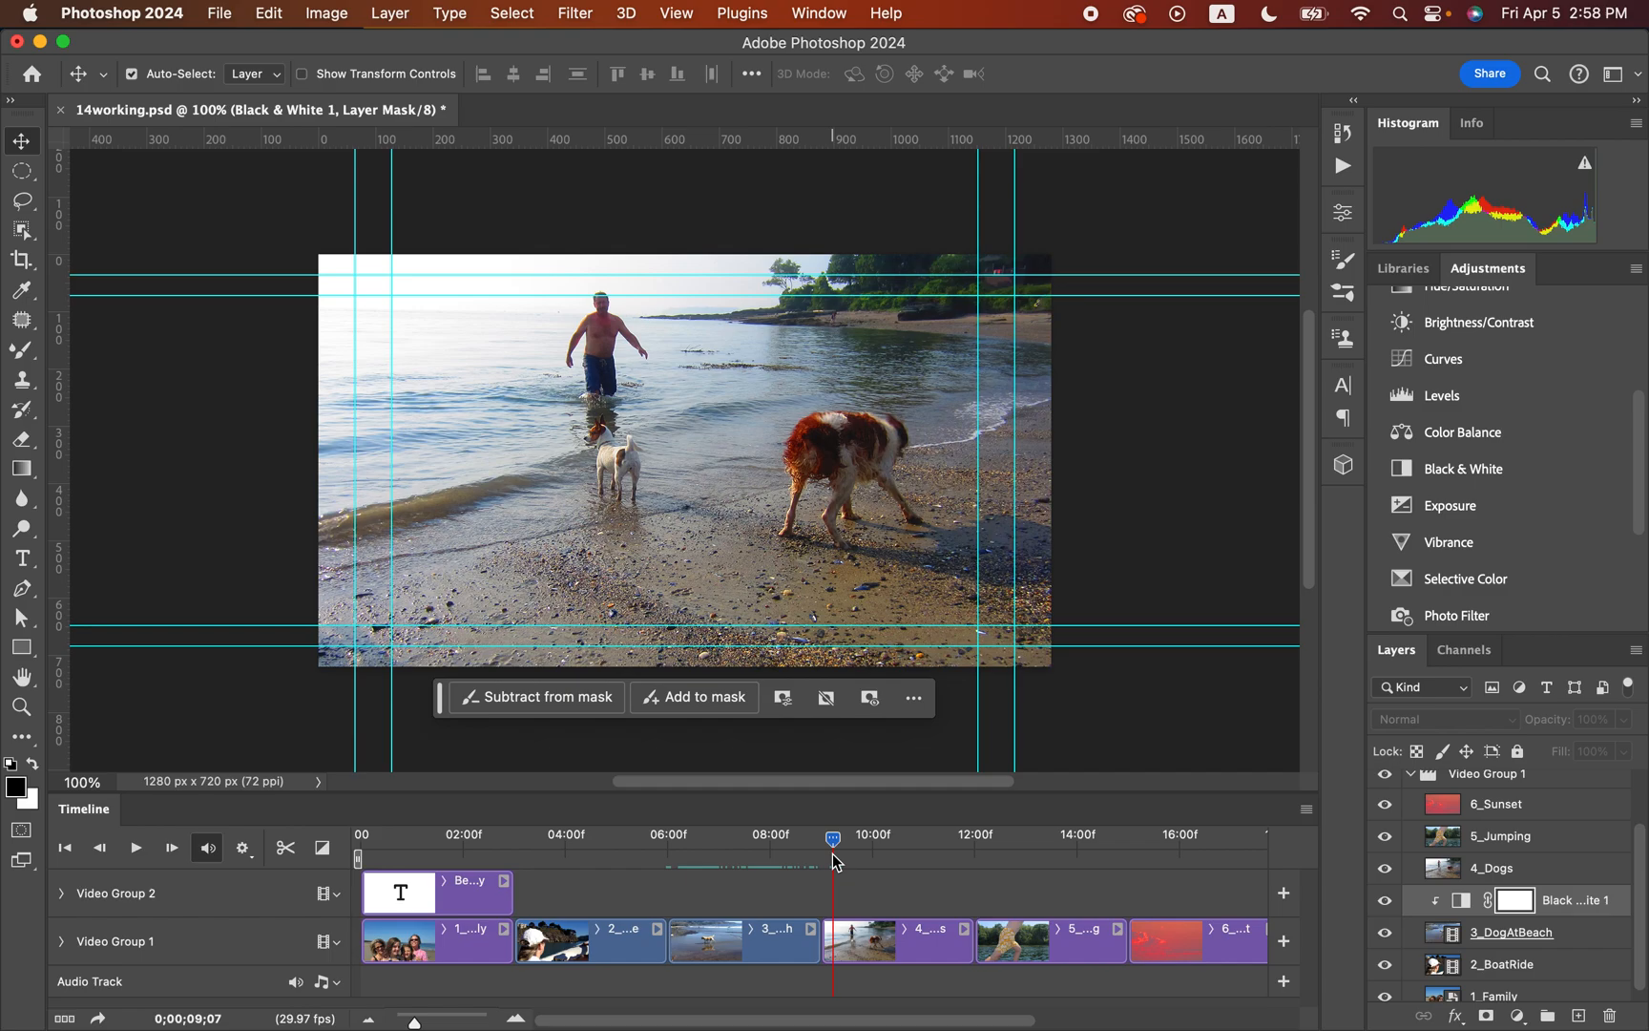
{"action": "left_click", "coordinate": [923, 945]}
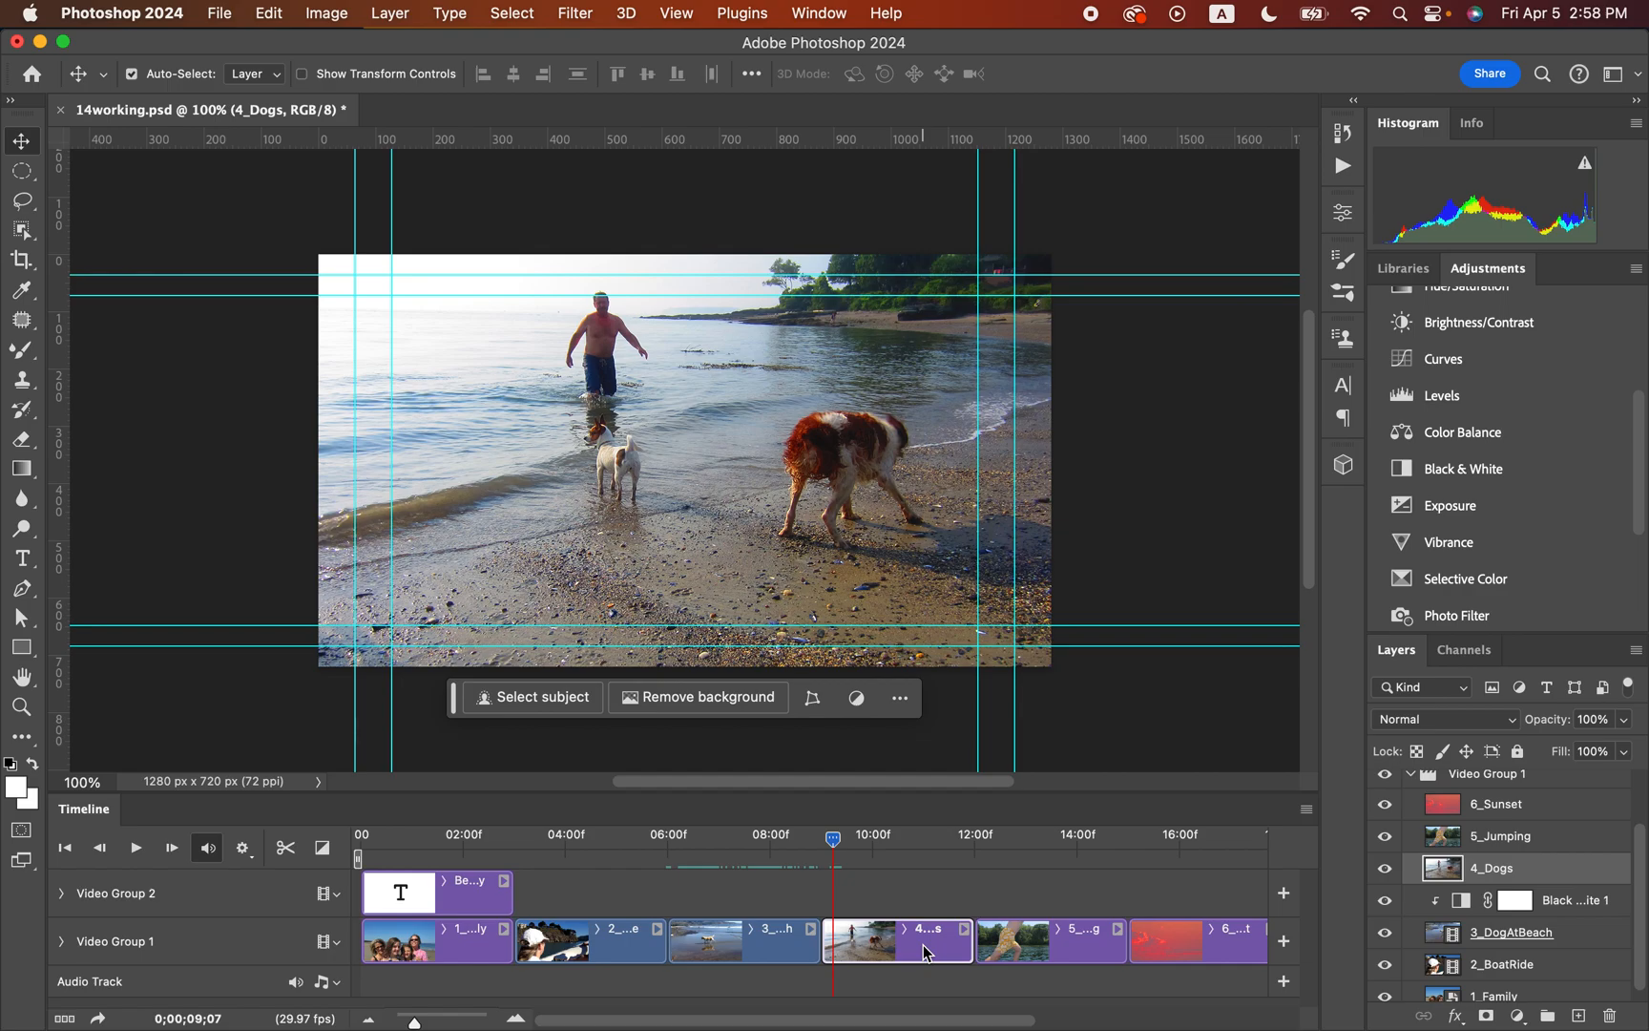
{"action": "left_click", "coordinate": [964, 928]}
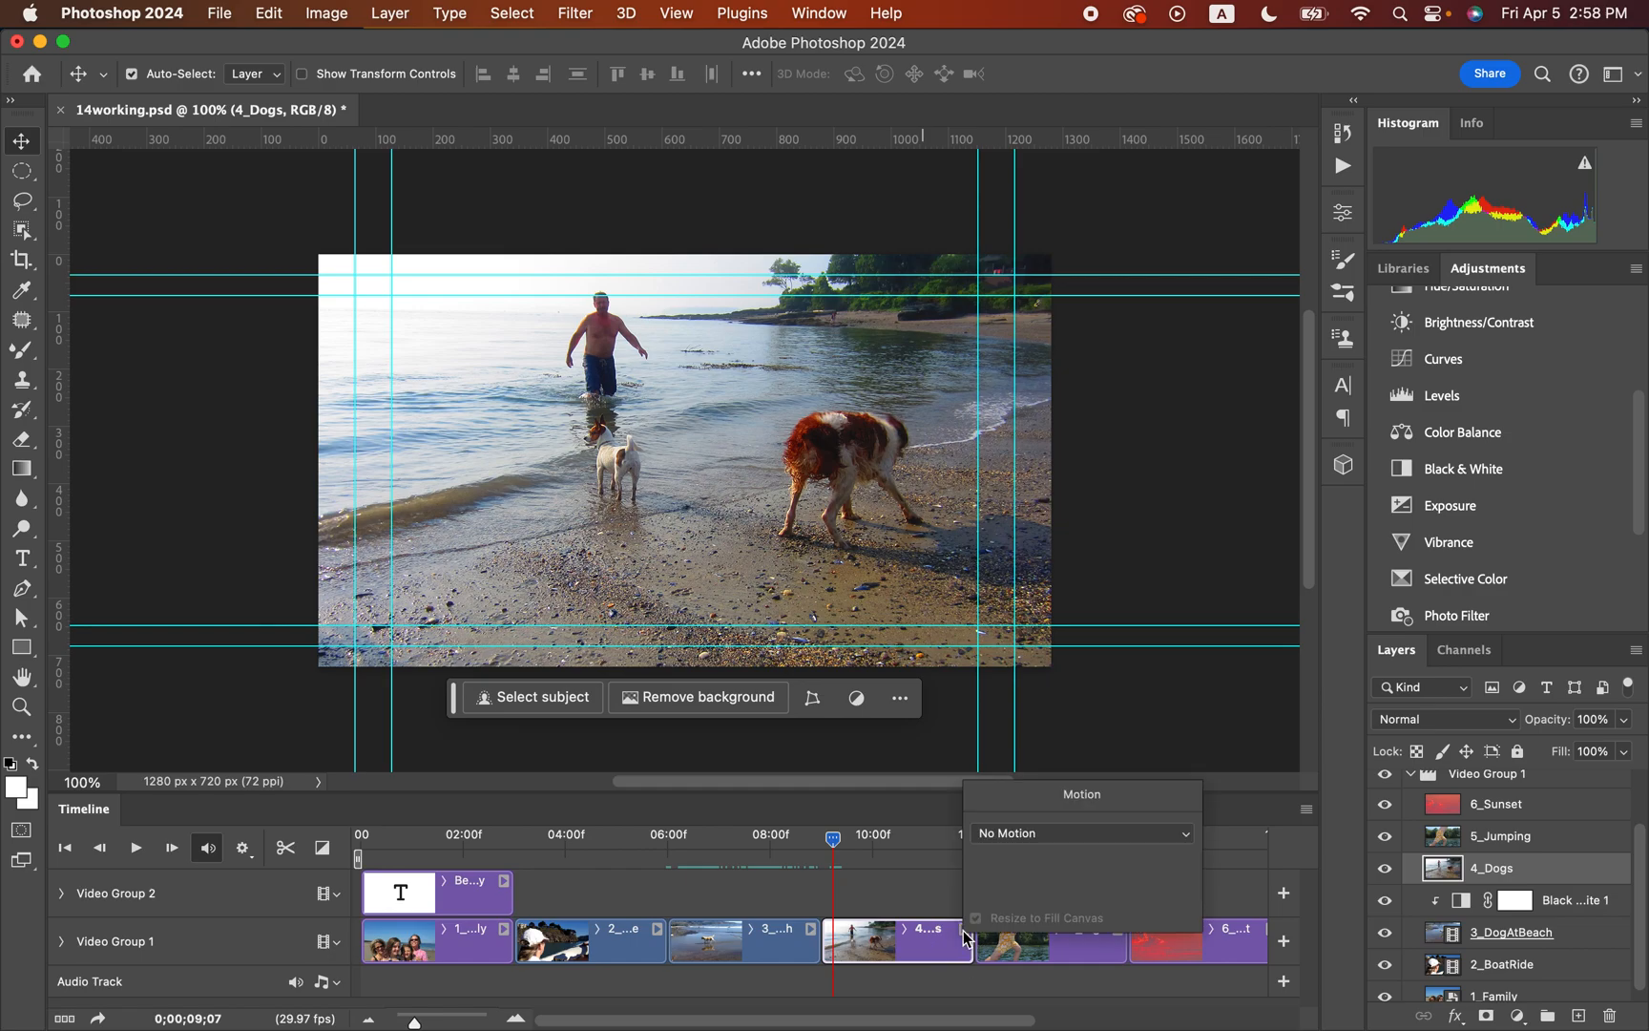
{"action": "left_click", "coordinate": [996, 836]}
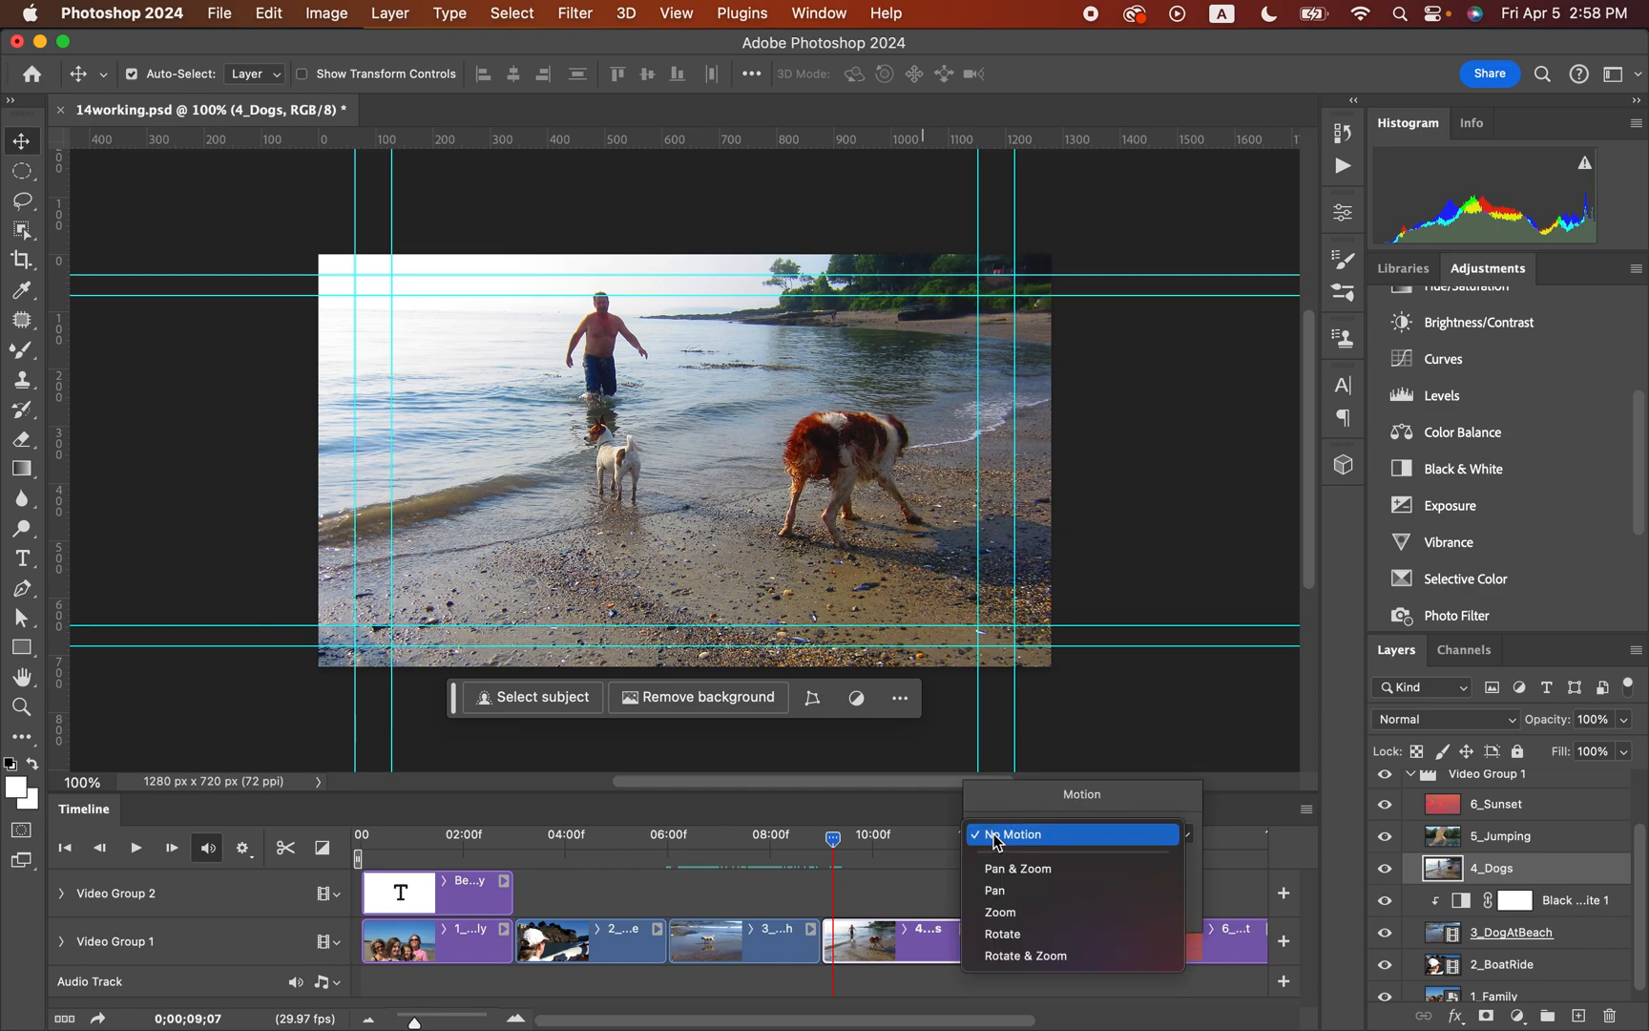
{"action": "left_click", "coordinate": [1002, 915]}
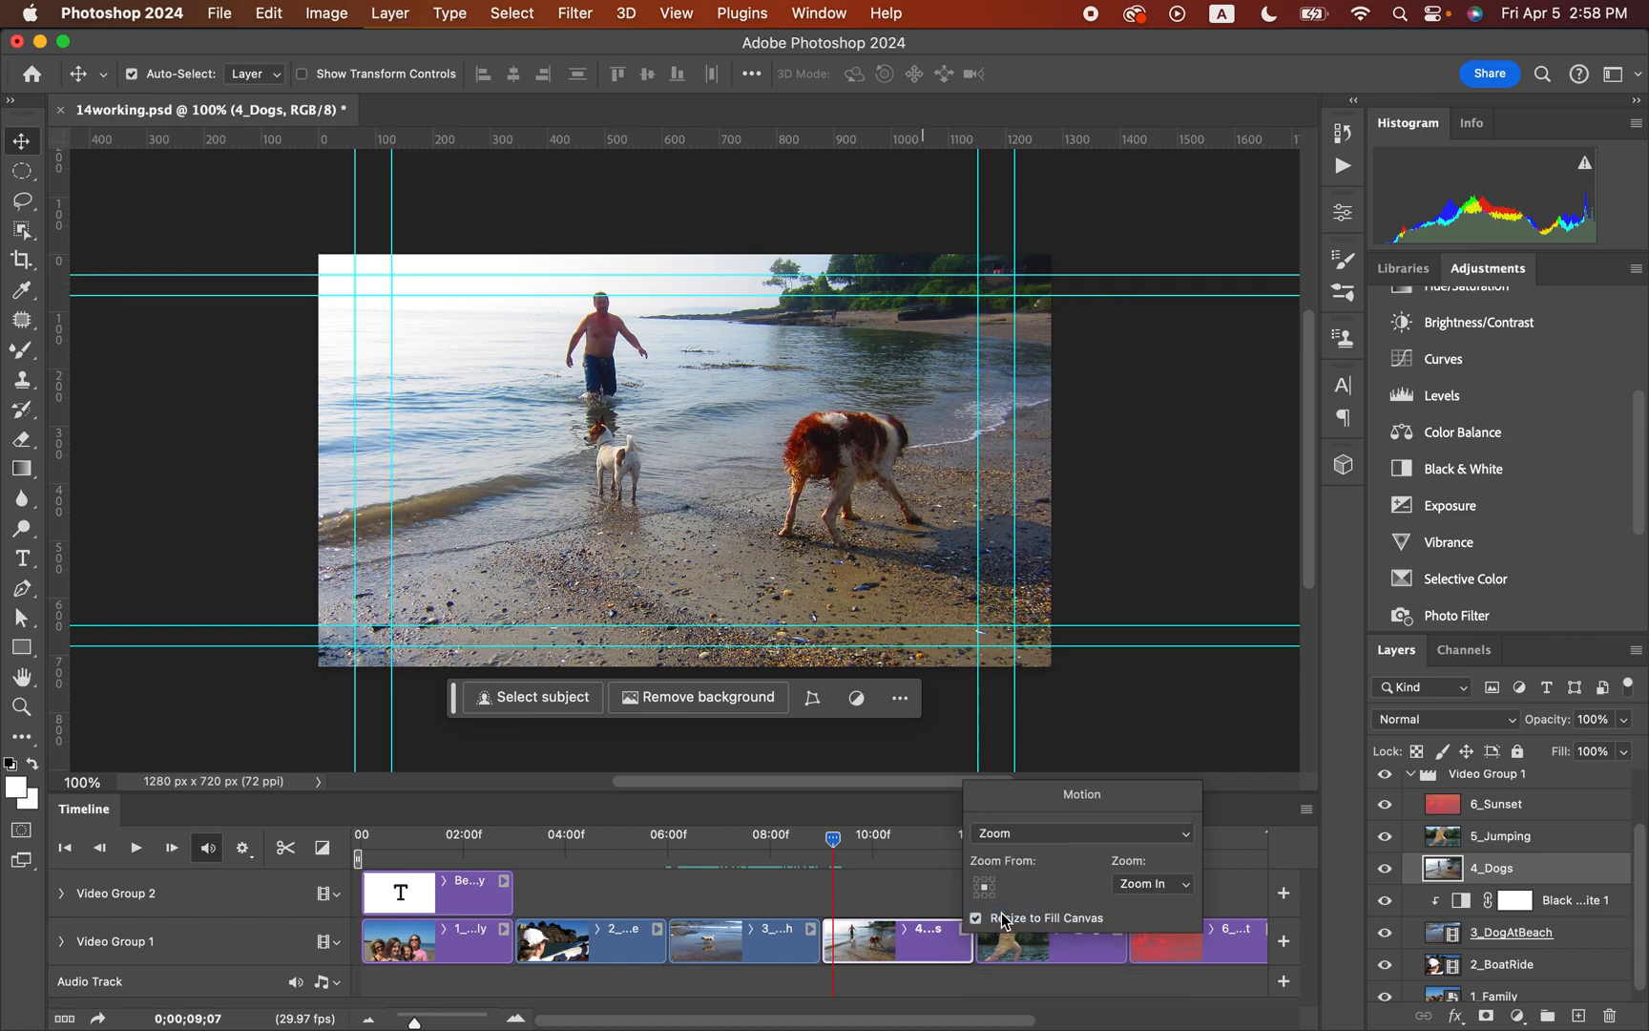
{"action": "left_click", "coordinate": [1134, 892]}
{"action": "left_click", "coordinate": [1059, 878]}
{"action": "left_click", "coordinate": [976, 879]}
{"action": "left_click", "coordinate": [946, 983]}
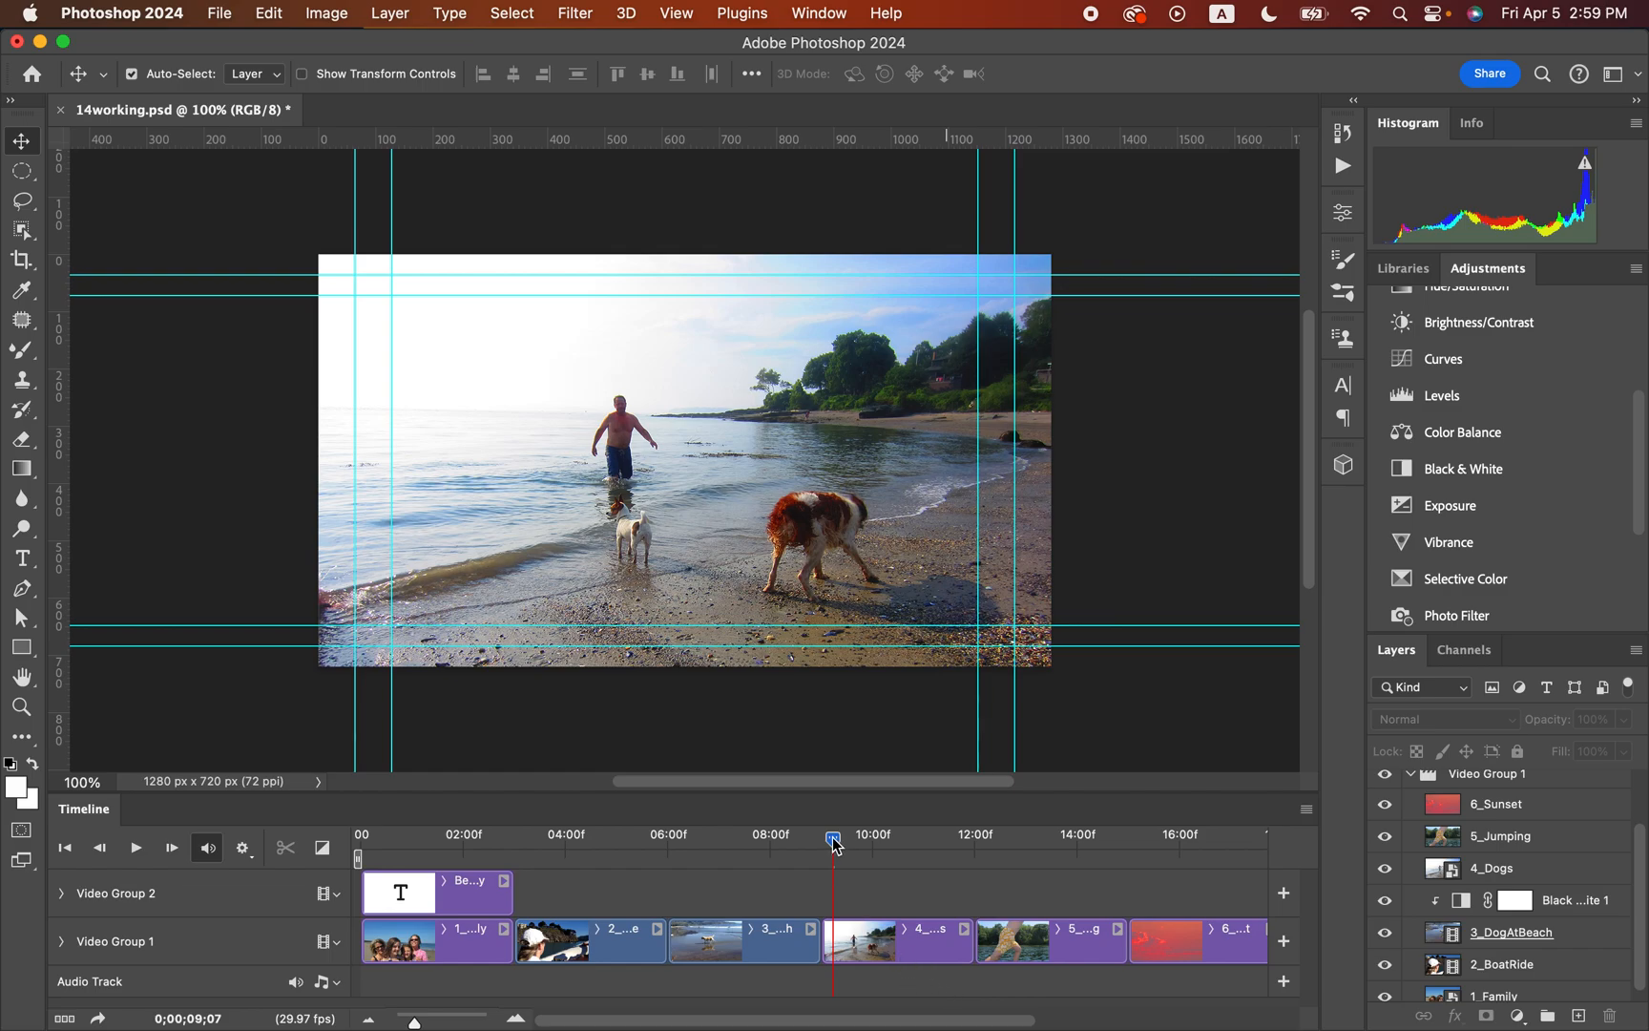
{"action": "left_click_drag", "start_coordinate": [834, 840], "coordinate": [922, 844]}
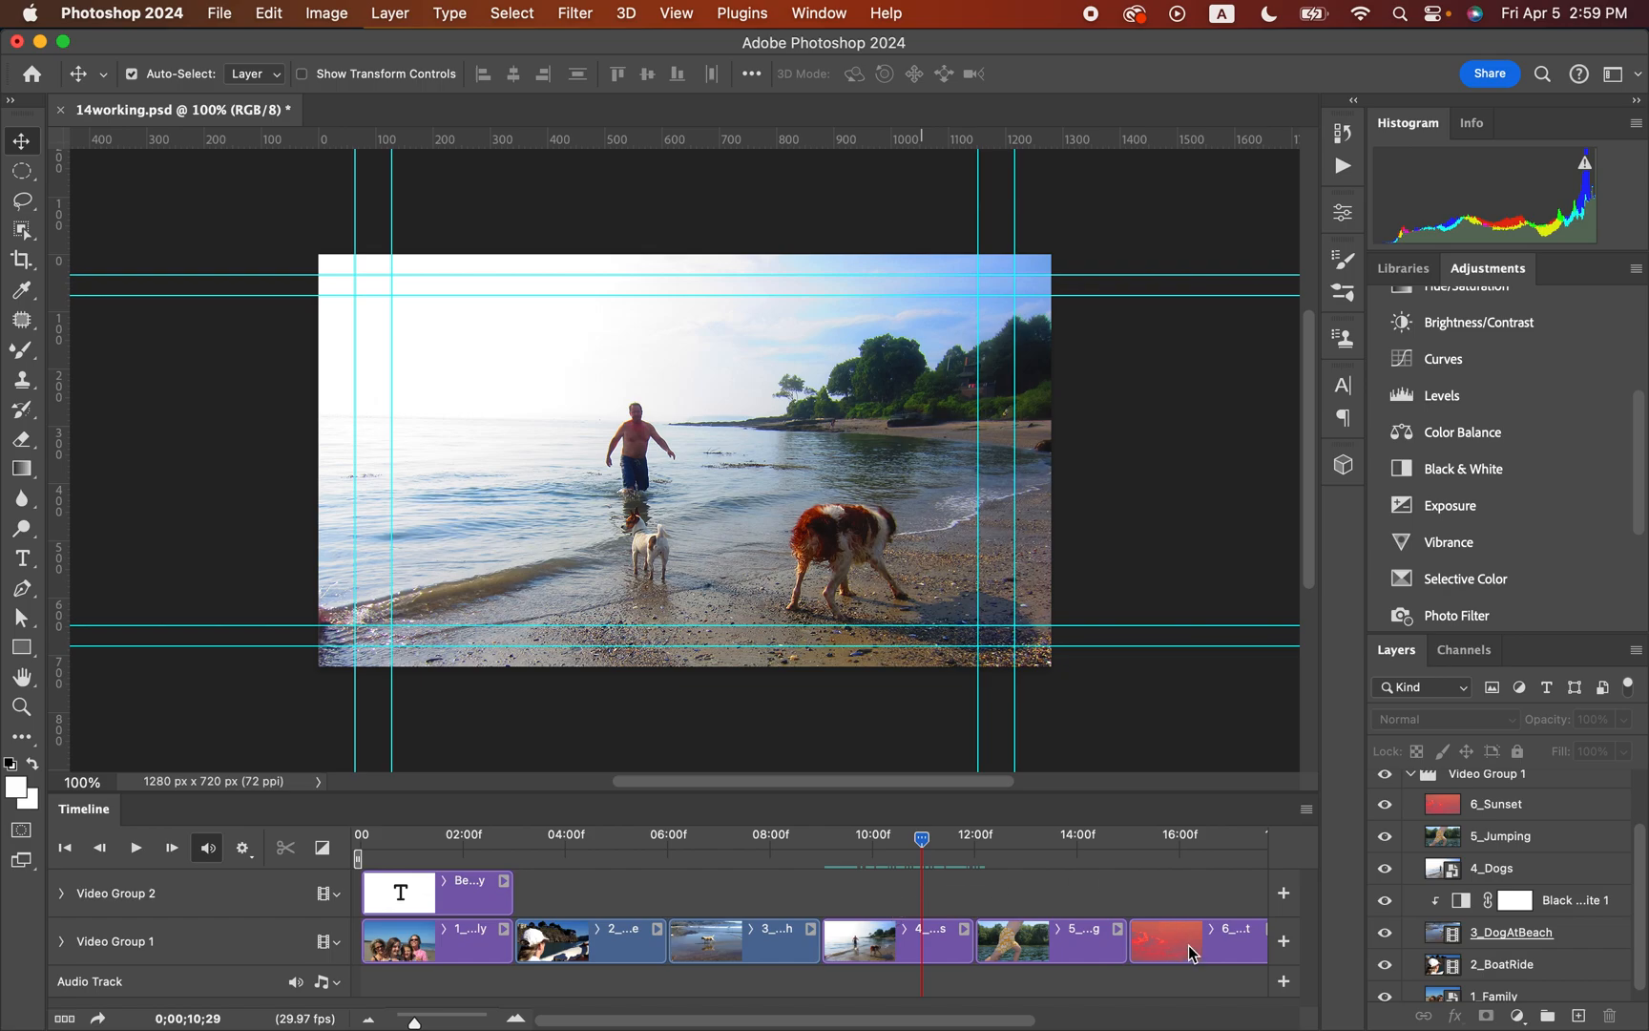
Step: Expand the 4_Dogs clip's attributes, place the playhead on its ending Transform keyframe and select that keyframe
{"action": "left_click", "coordinate": [907, 938]}
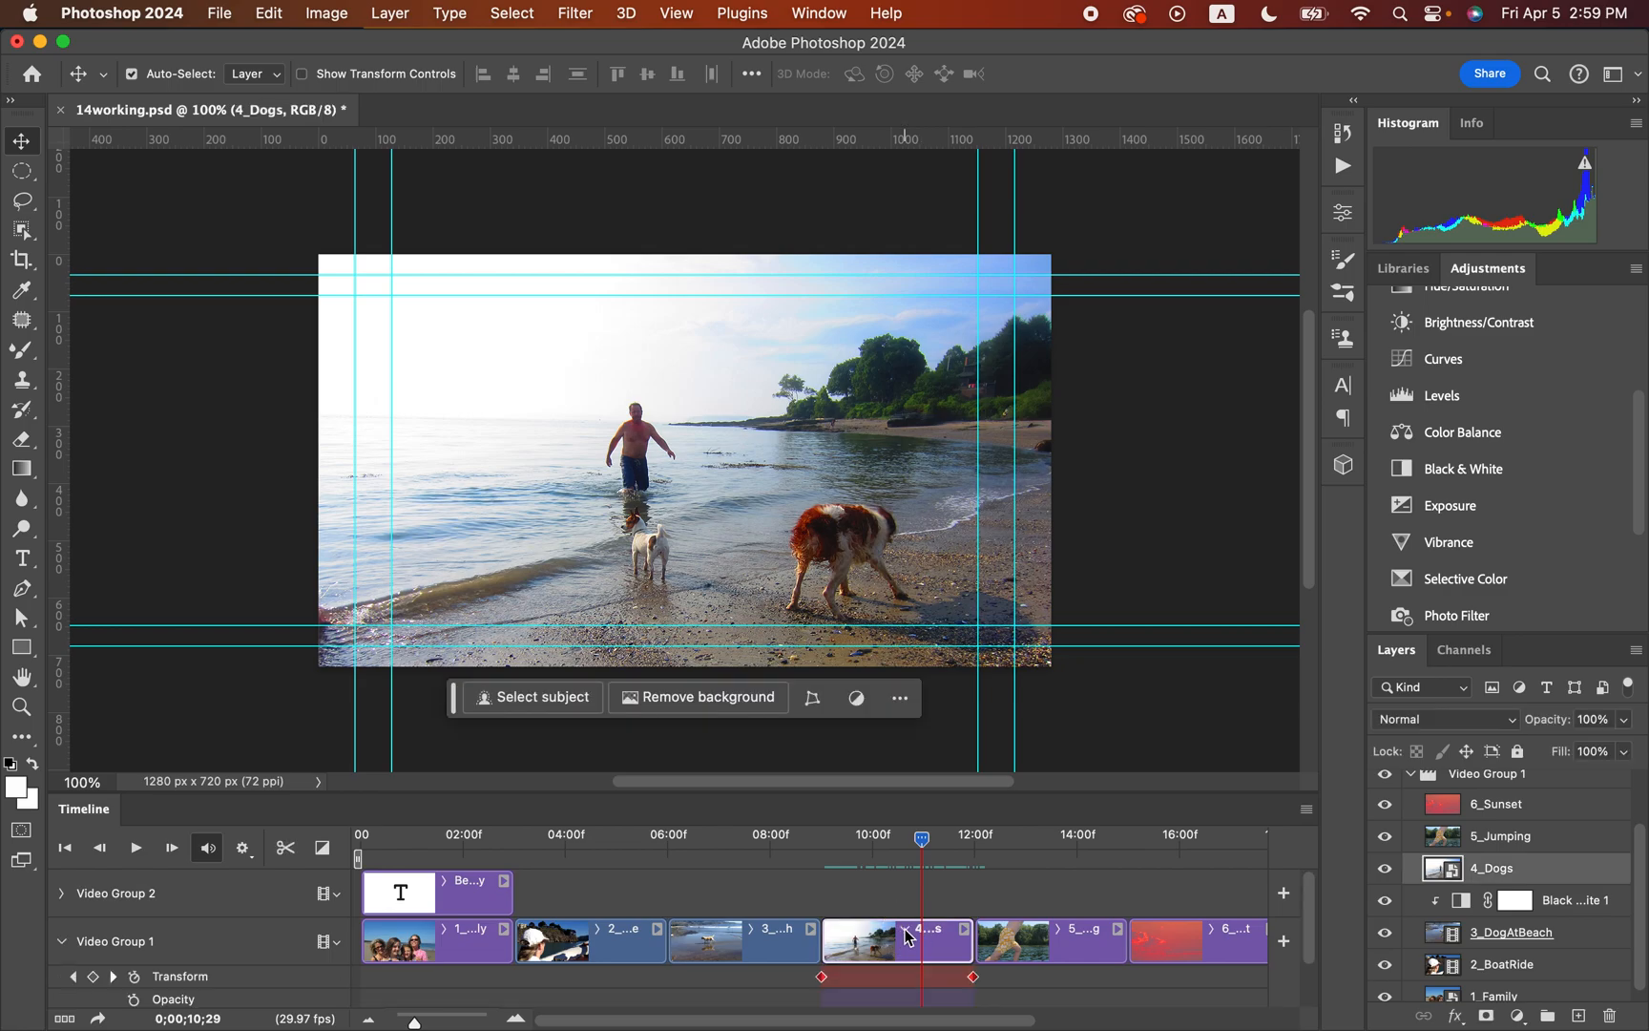
{"action": "scroll", "coordinate": [907, 938], "scroll_direction": "down", "scroll_amount": 2}
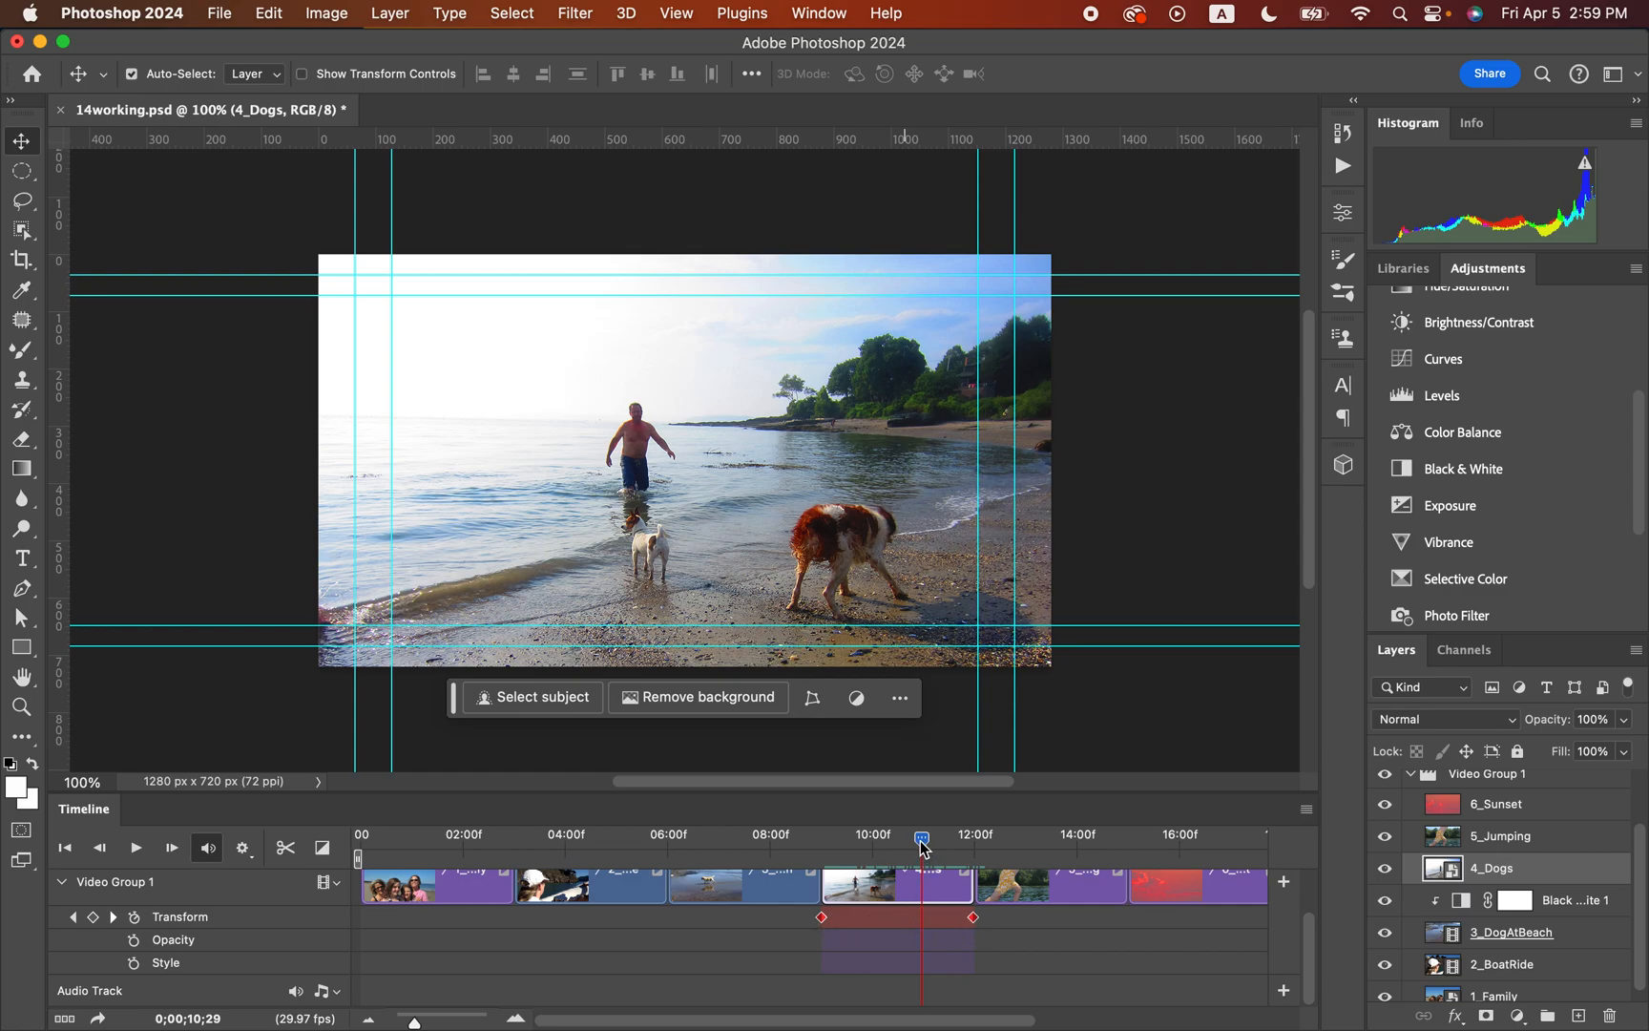
{"action": "left_click_drag", "start_coordinate": [923, 840], "coordinate": [975, 846]}
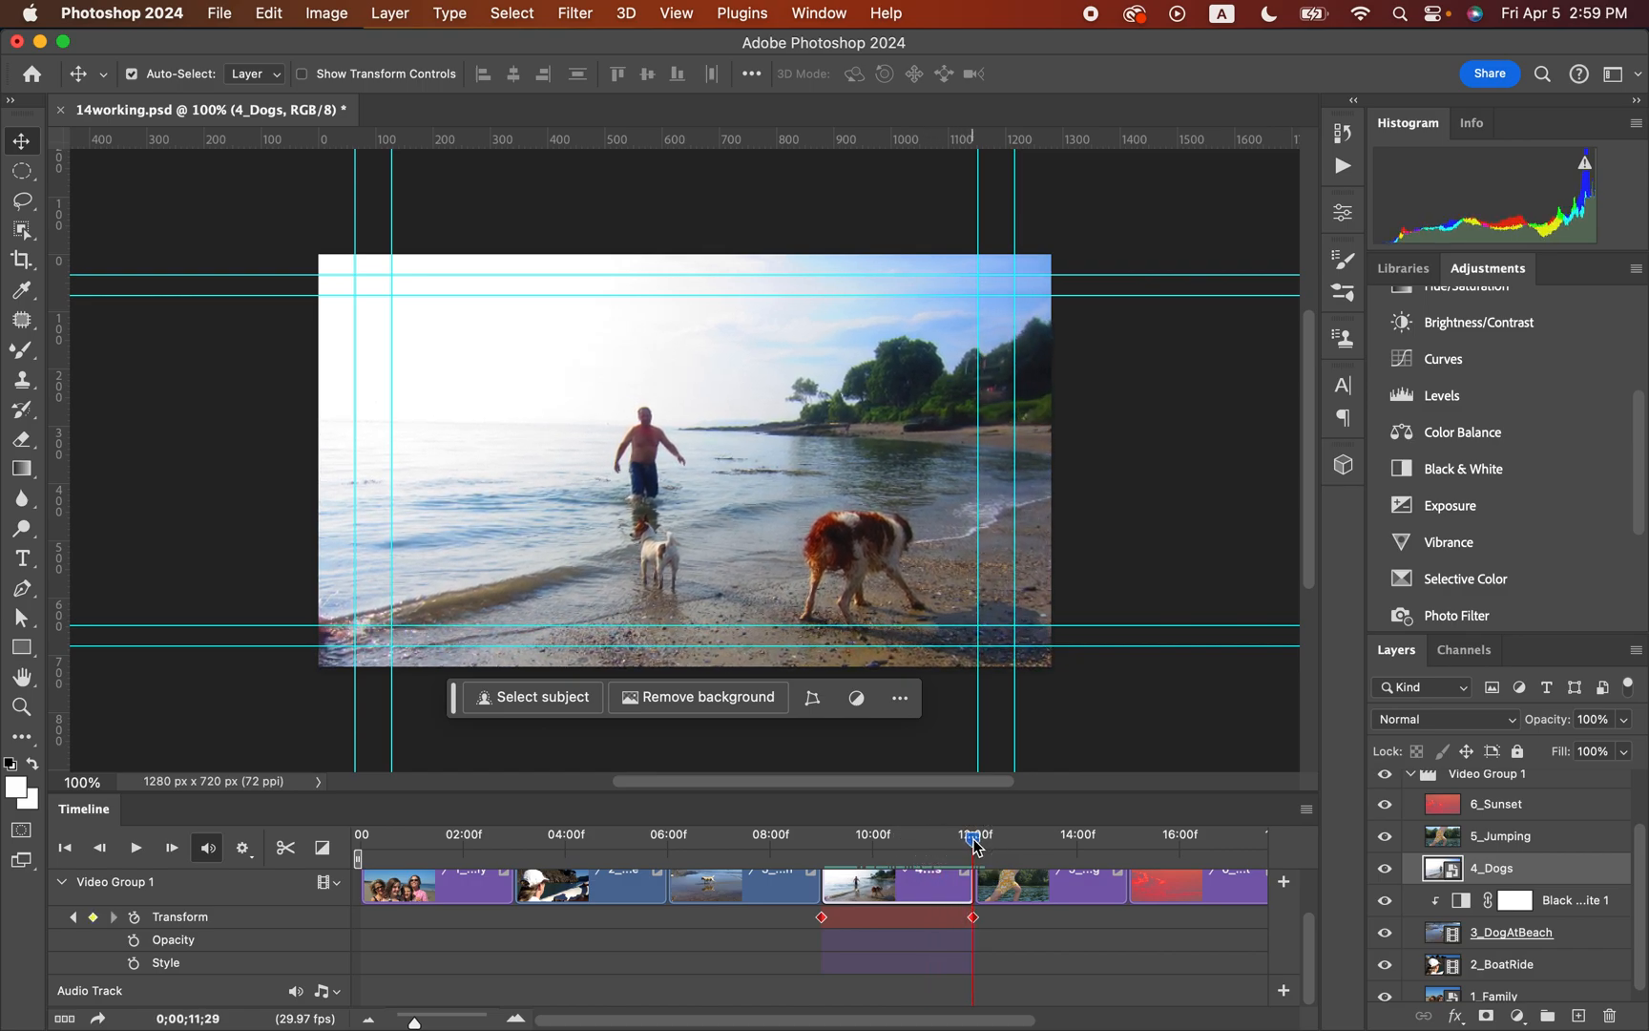
{"action": "left_click", "coordinate": [974, 919]}
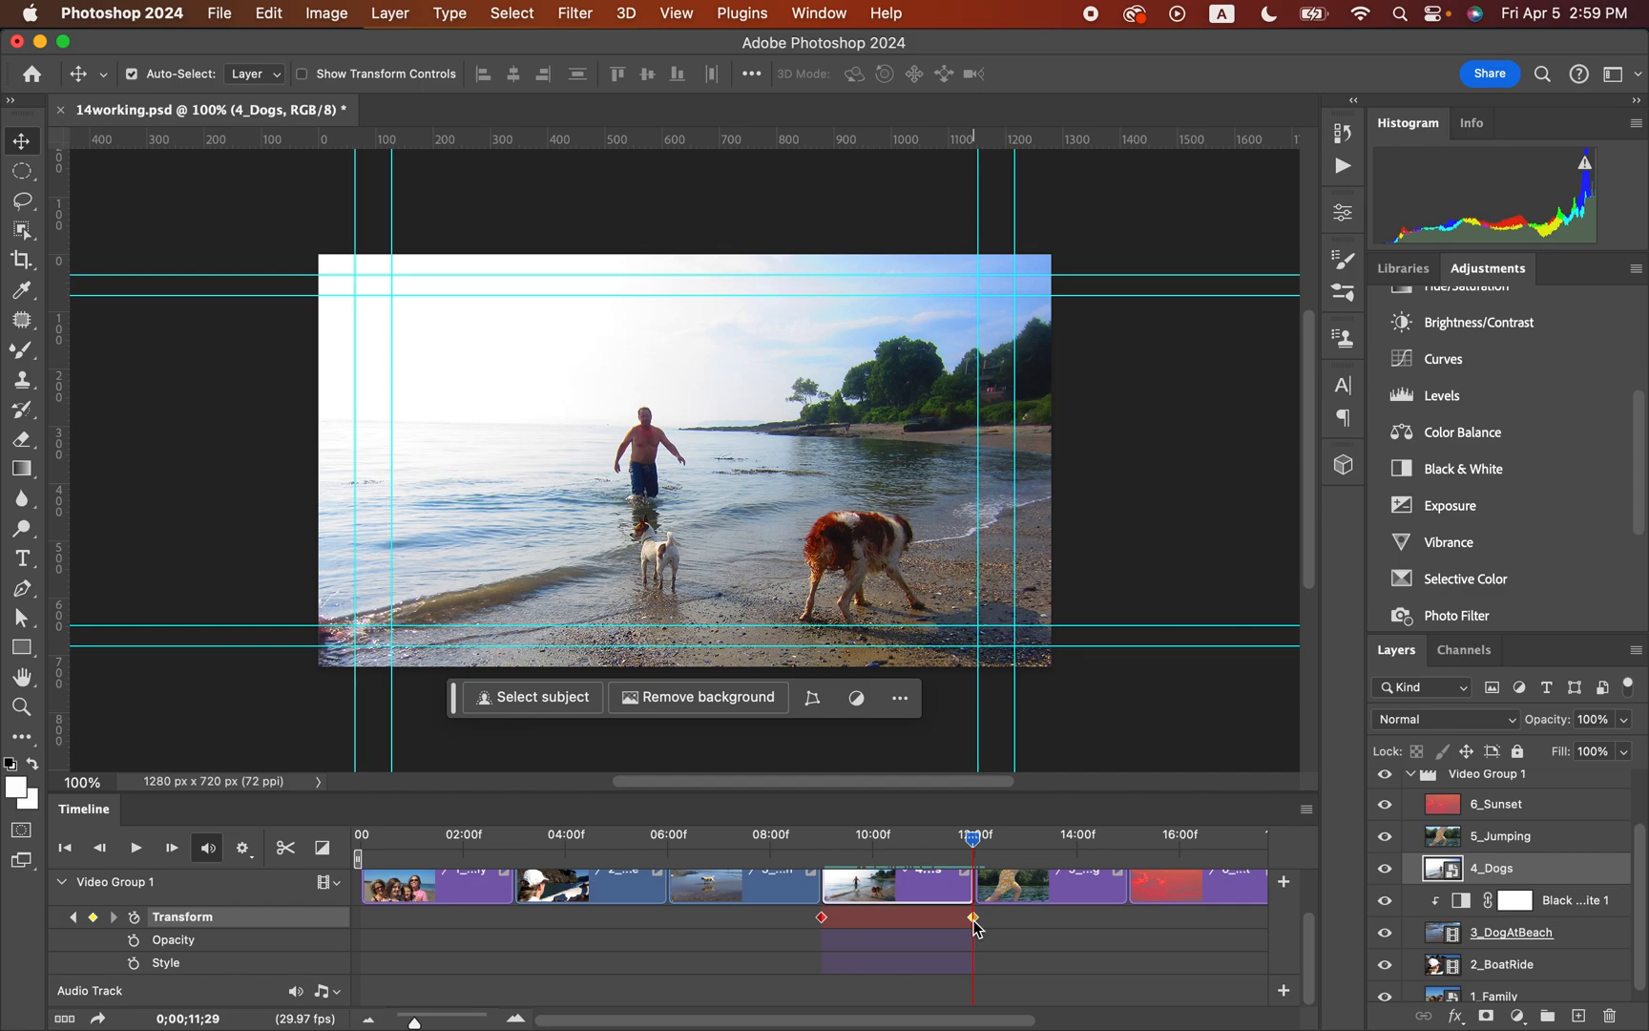
Step: Scale the 4_Dogs image to 119% from its fixed upper-left corner at the ending Transform keyframe, then scrub back to preview the zoom
{"action": "key", "text": "super+t"}
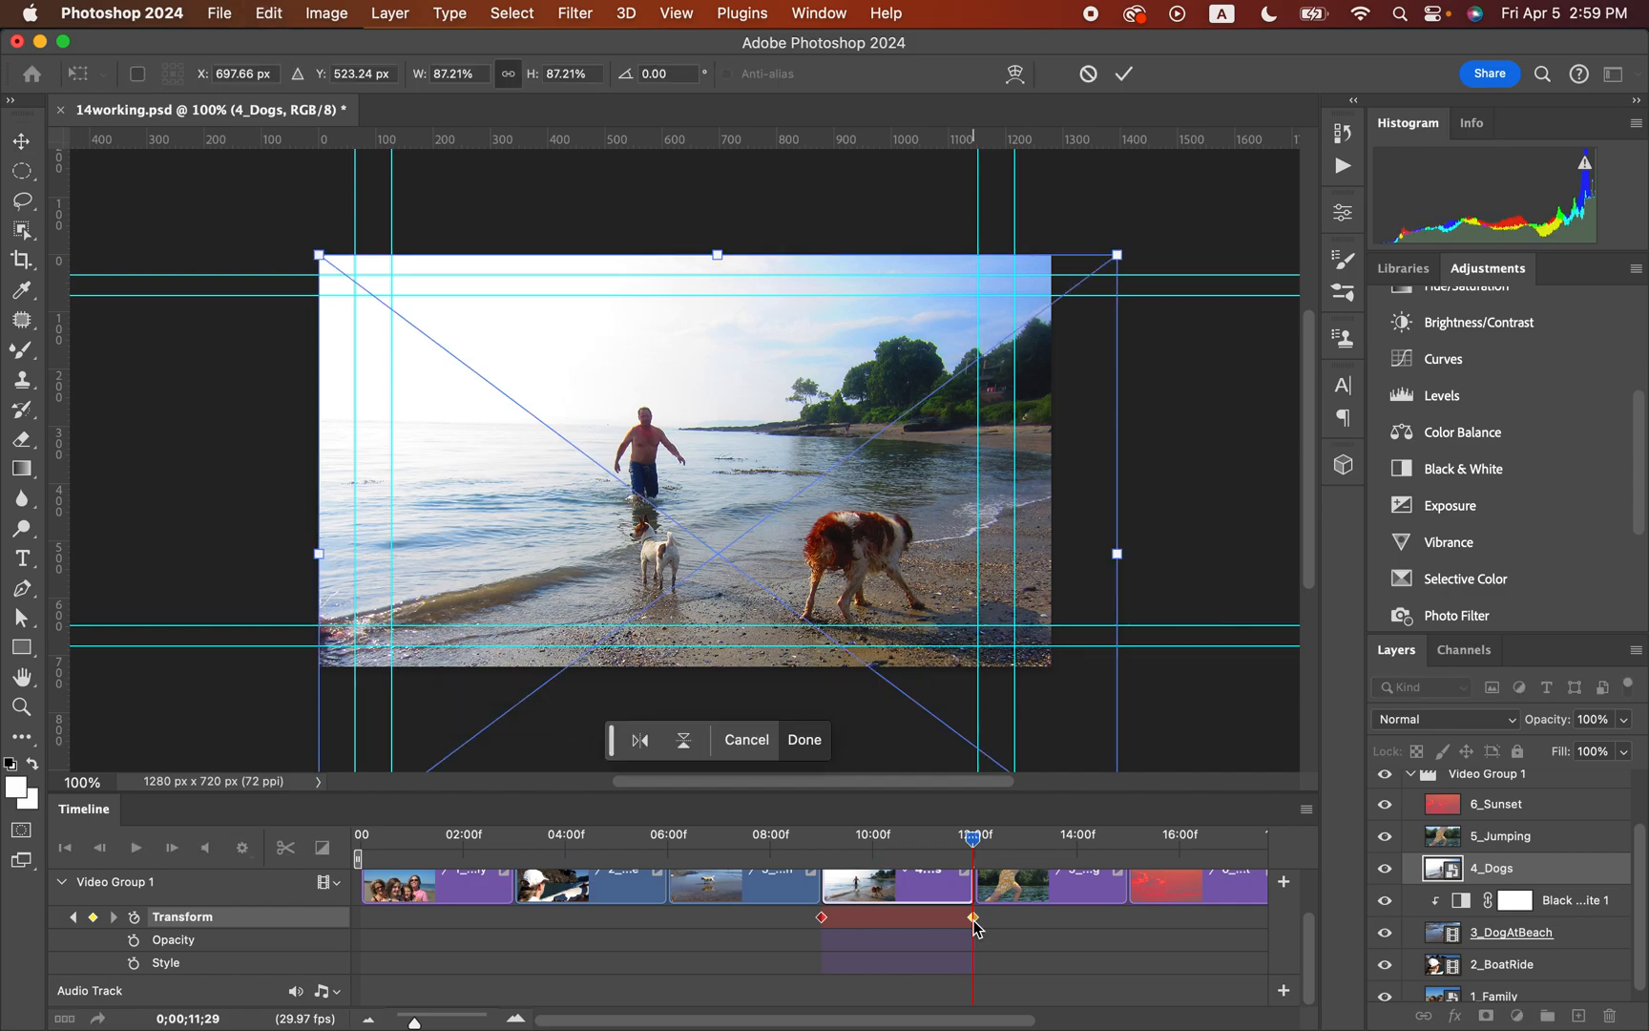
{"action": "scroll", "coordinate": [1166, 626], "scroll_direction": "down", "scroll_amount": 5}
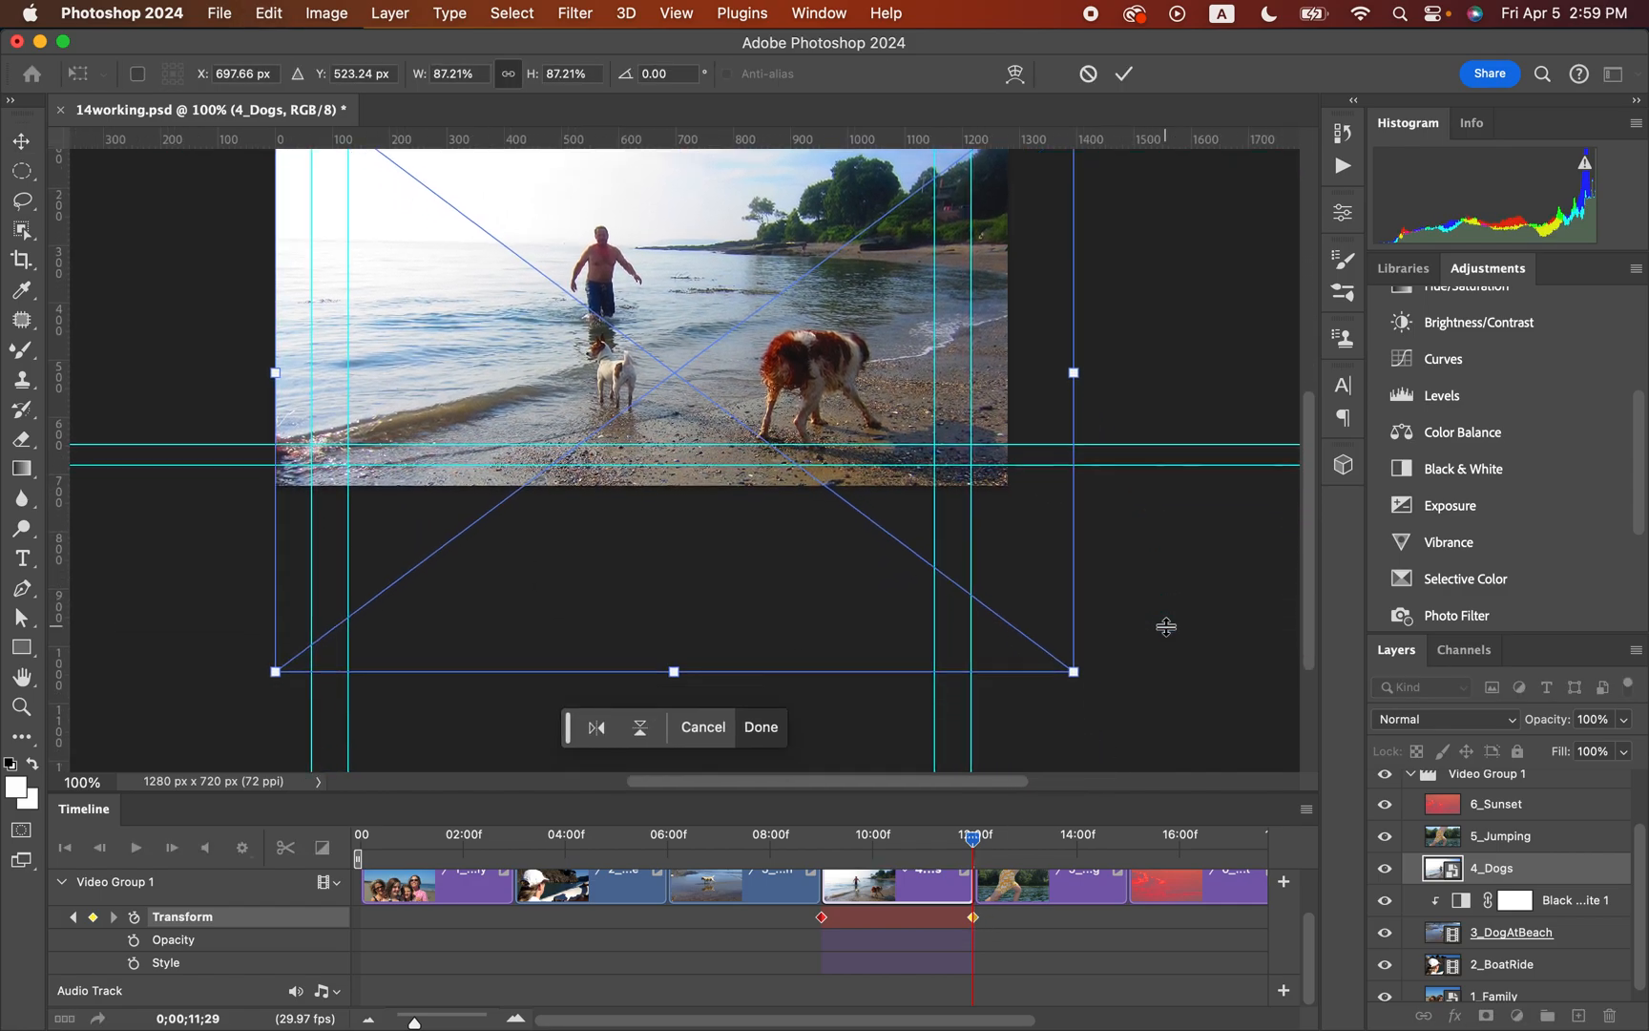
{"action": "scroll", "coordinate": [1167, 626], "scroll_direction": "down", "scroll_amount": 1}
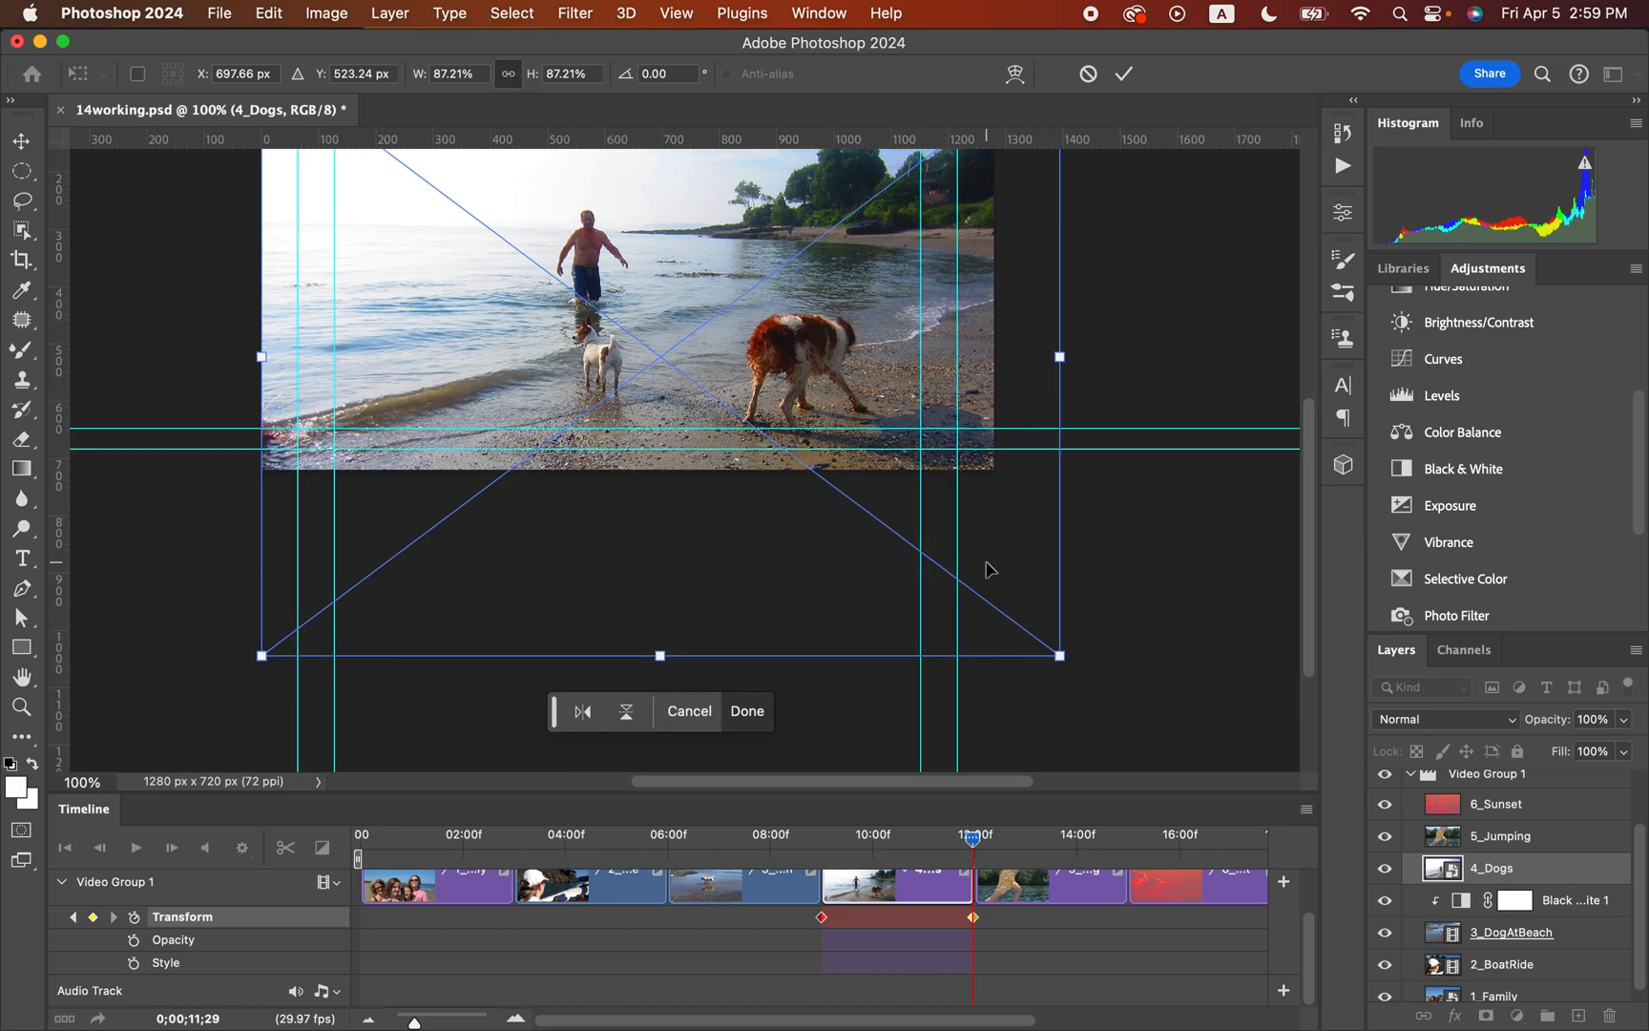
{"action": "left_click_drag", "start_coordinate": [1059, 656], "coordinate": [1242, 765]}
{"action": "scroll", "coordinate": [1056, 569], "scroll_direction": "down", "scroll_amount": 3}
{"action": "scroll", "coordinate": [1056, 569], "scroll_direction": "right", "scroll_amount": 1}
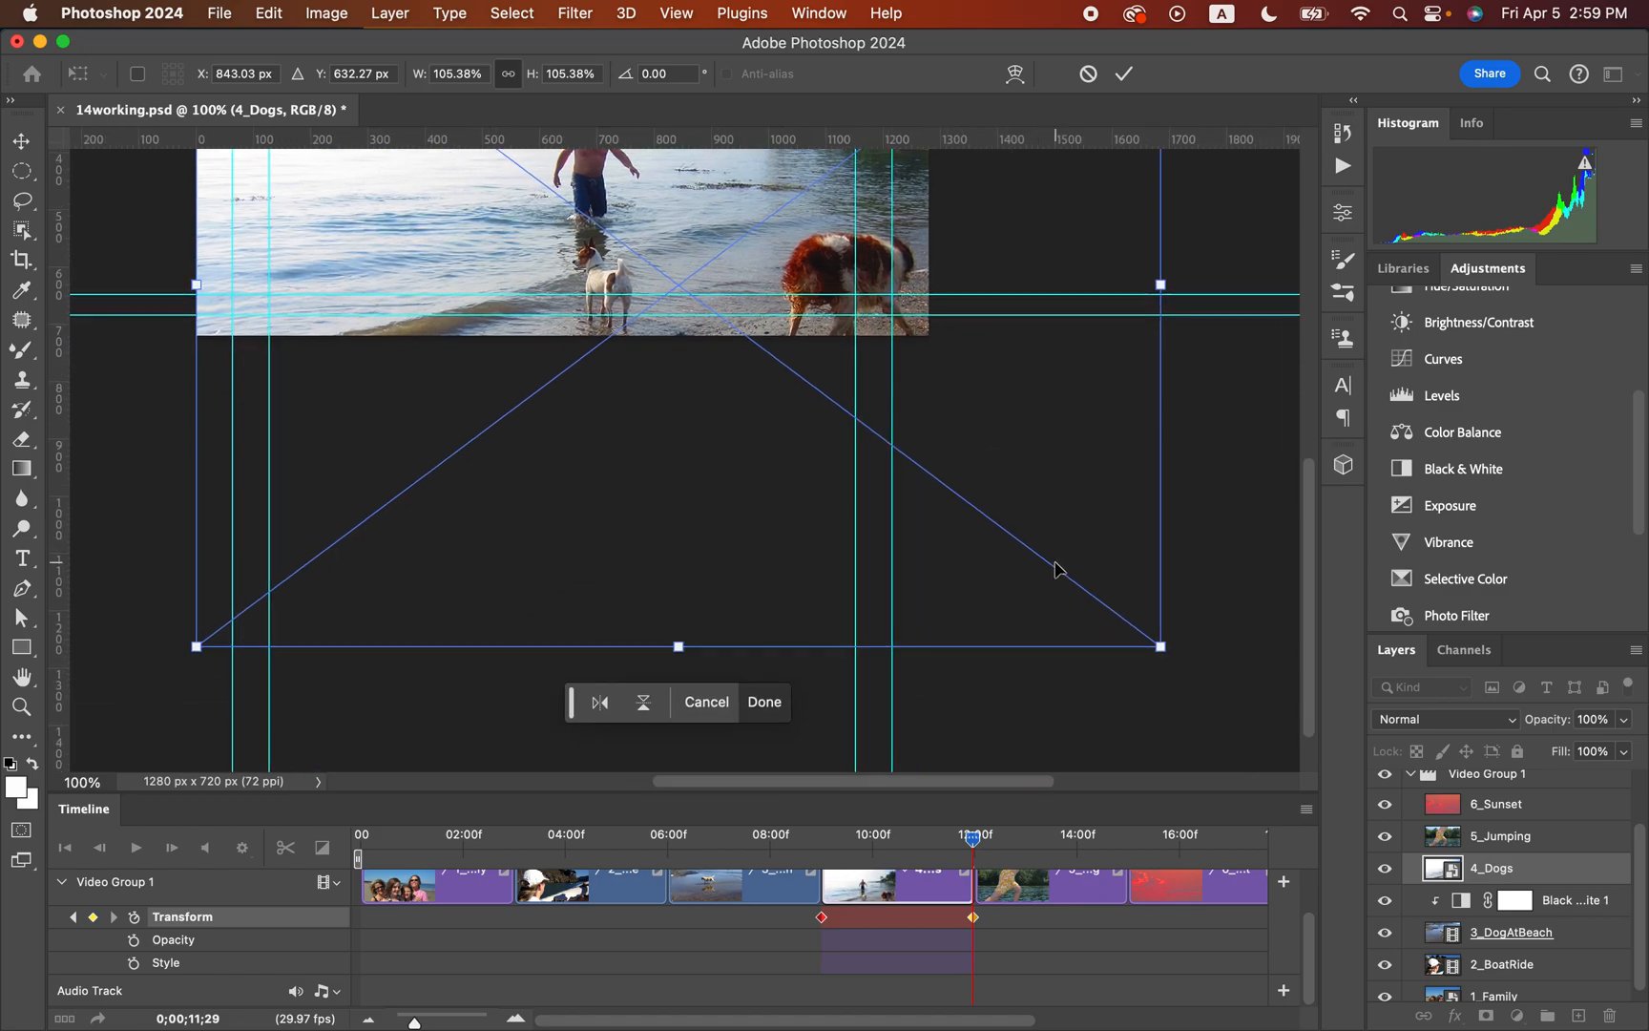
{"action": "scroll", "coordinate": [1055, 570], "scroll_direction": "down", "scroll_amount": 2}
{"action": "scroll", "coordinate": [1056, 570], "scroll_direction": "right", "scroll_amount": 1}
{"action": "left_click_drag", "start_coordinate": [1145, 594], "coordinate": [1253, 687]}
{"action": "scroll", "coordinate": [933, 411], "scroll_direction": "up", "scroll_amount": 8}
{"action": "scroll", "coordinate": [932, 412], "scroll_direction": "left", "scroll_amount": 3}
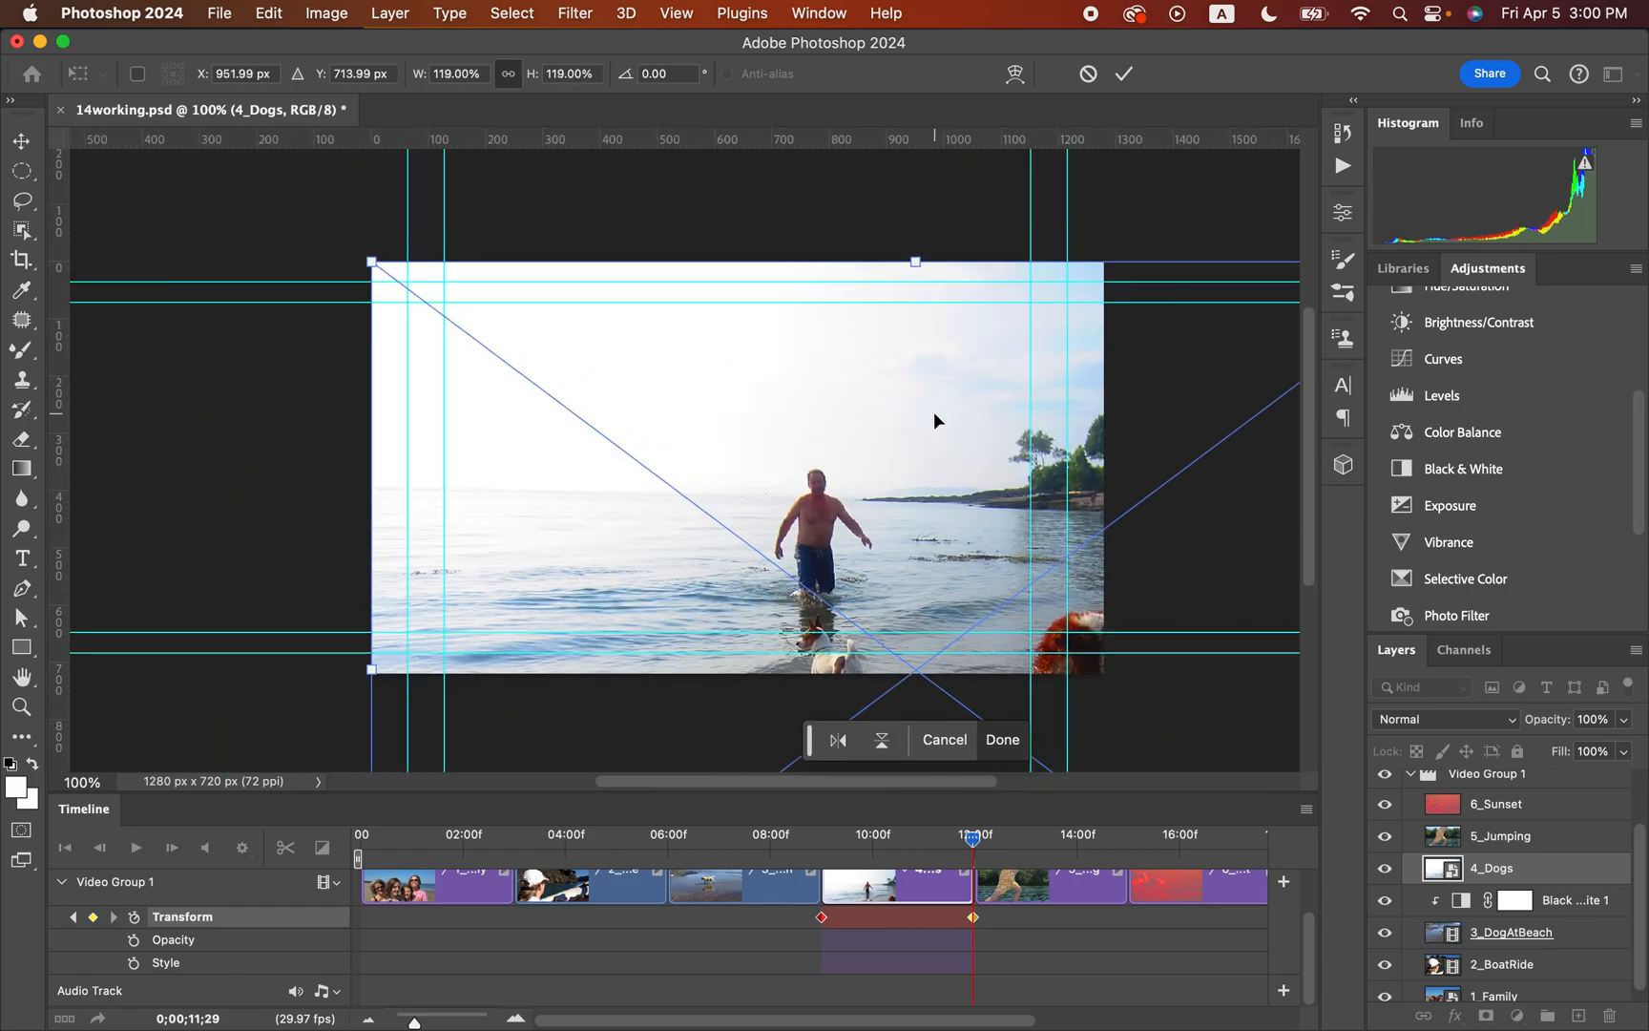
{"action": "left_click", "coordinate": [1127, 77]}
{"action": "left_click_drag", "start_coordinate": [973, 844], "coordinate": [960, 800]}
{"action": "scroll", "coordinate": [1016, 938], "scroll_direction": "up", "scroll_amount": 1}
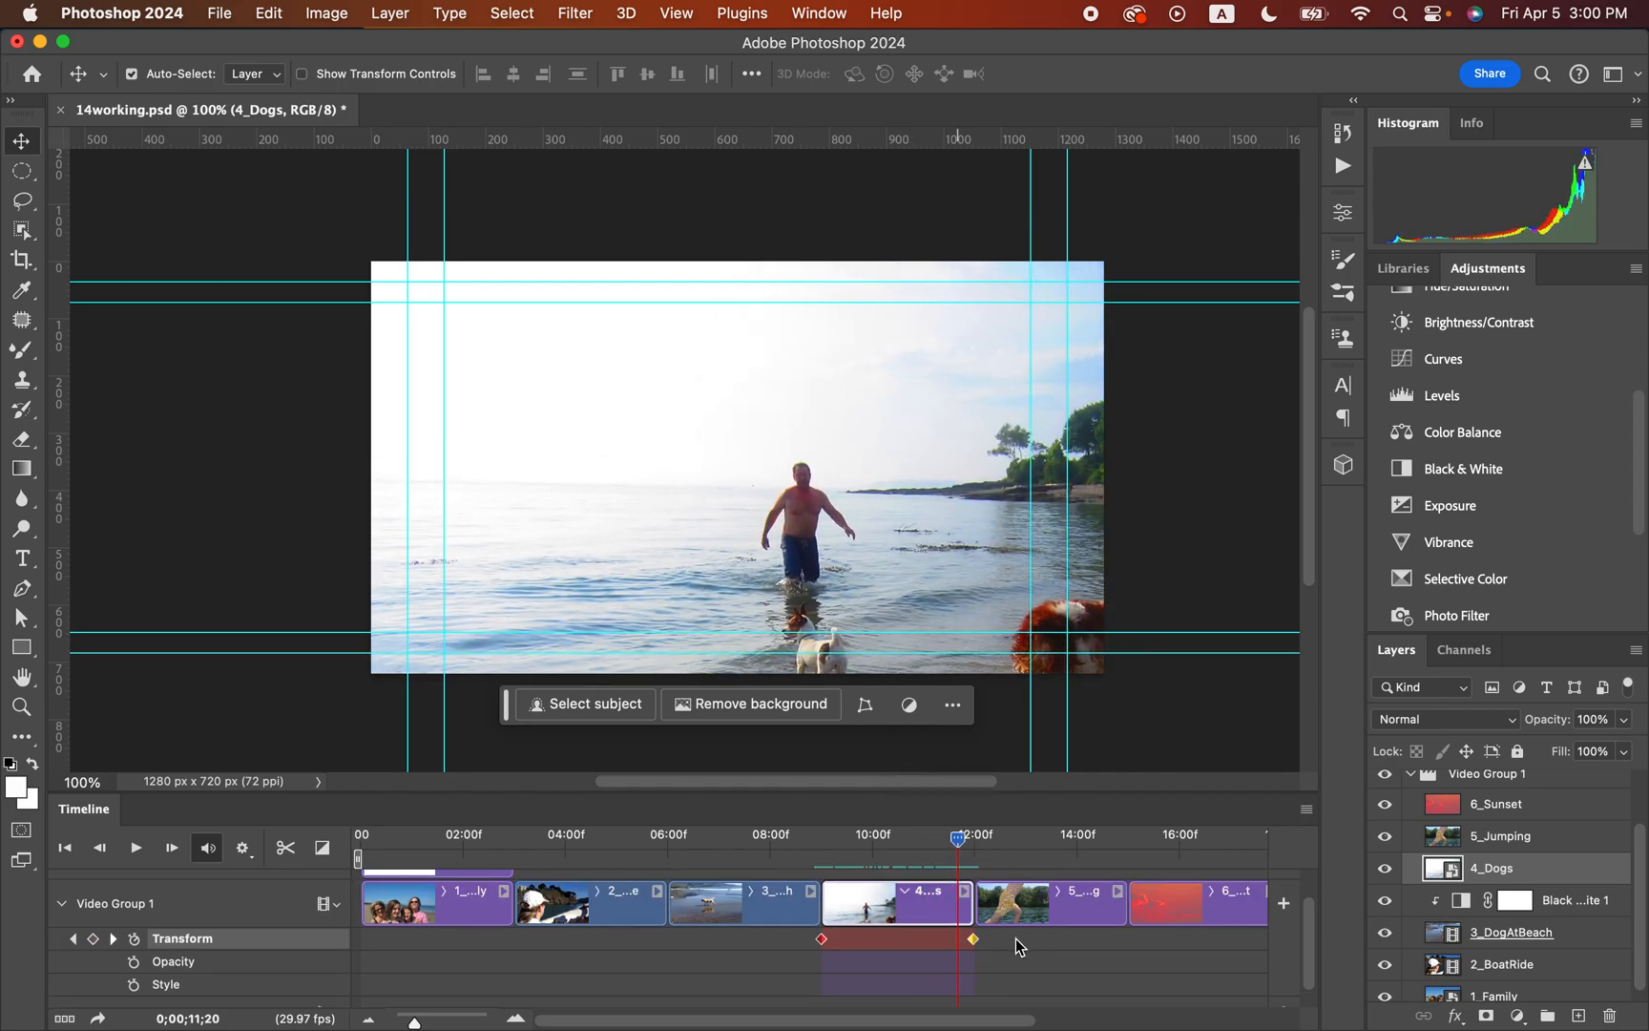
Step: Place the playhead at the start of the 5_Jumping clip, then collapse the 4_Dogs clip's attributes and save the document
{"action": "left_click", "coordinate": [1027, 920]}
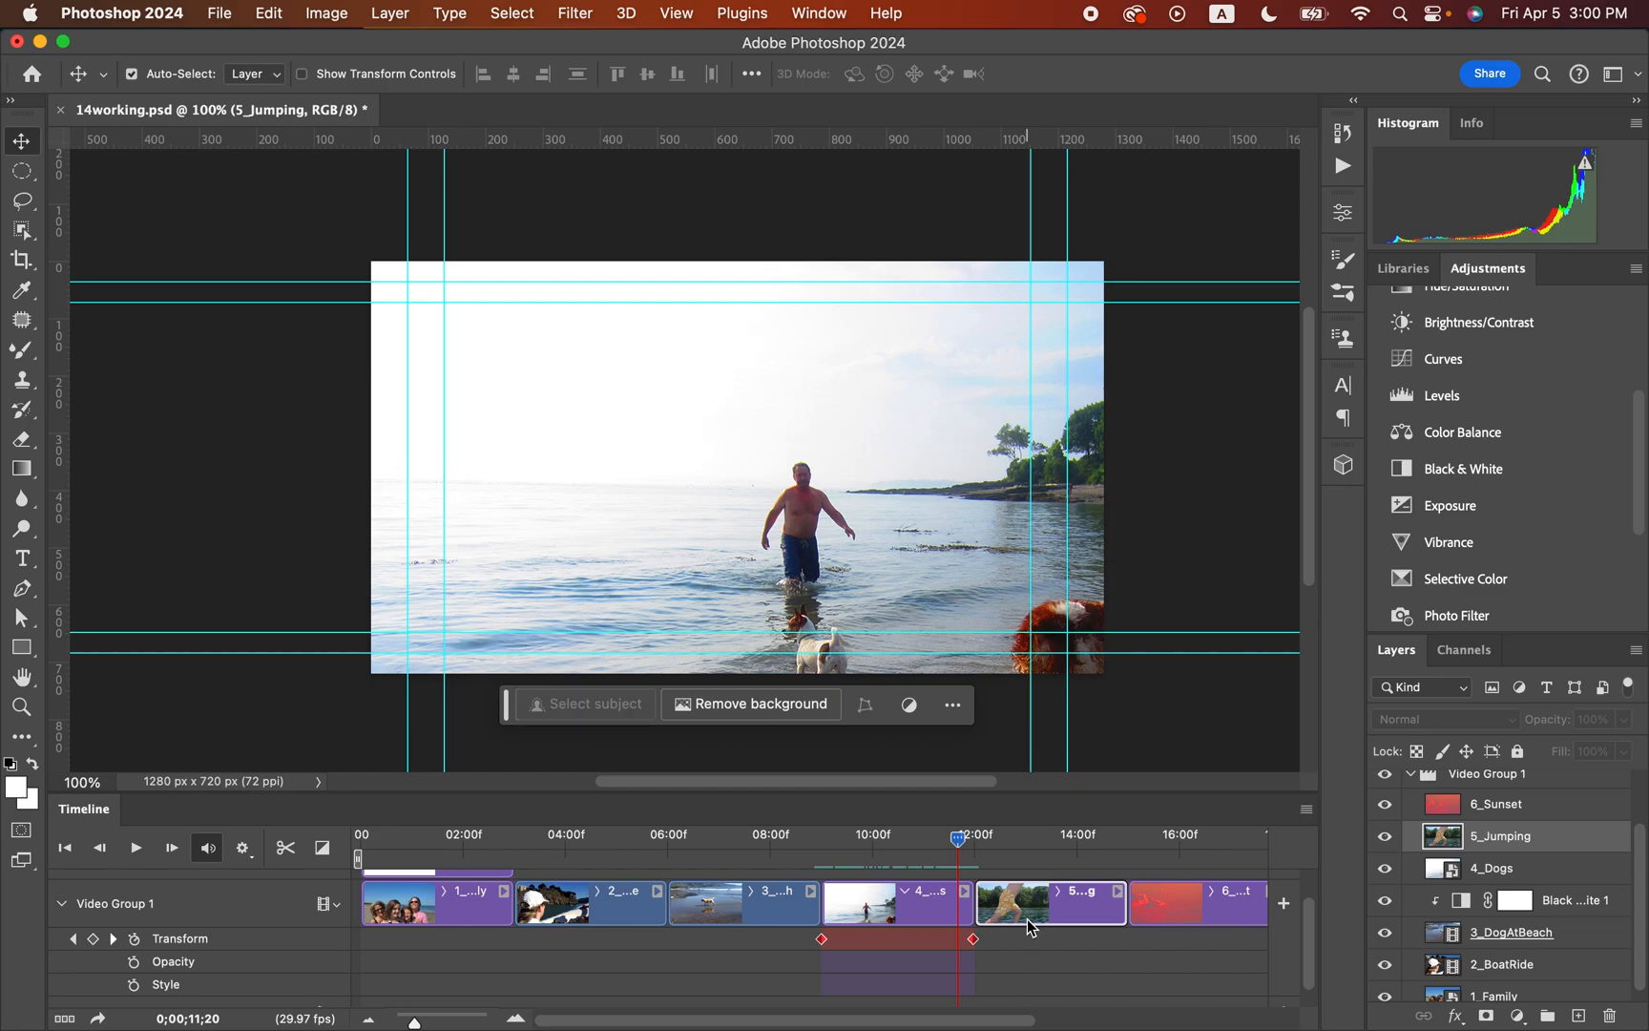
{"action": "left_click_drag", "start_coordinate": [959, 840], "coordinate": [977, 843]}
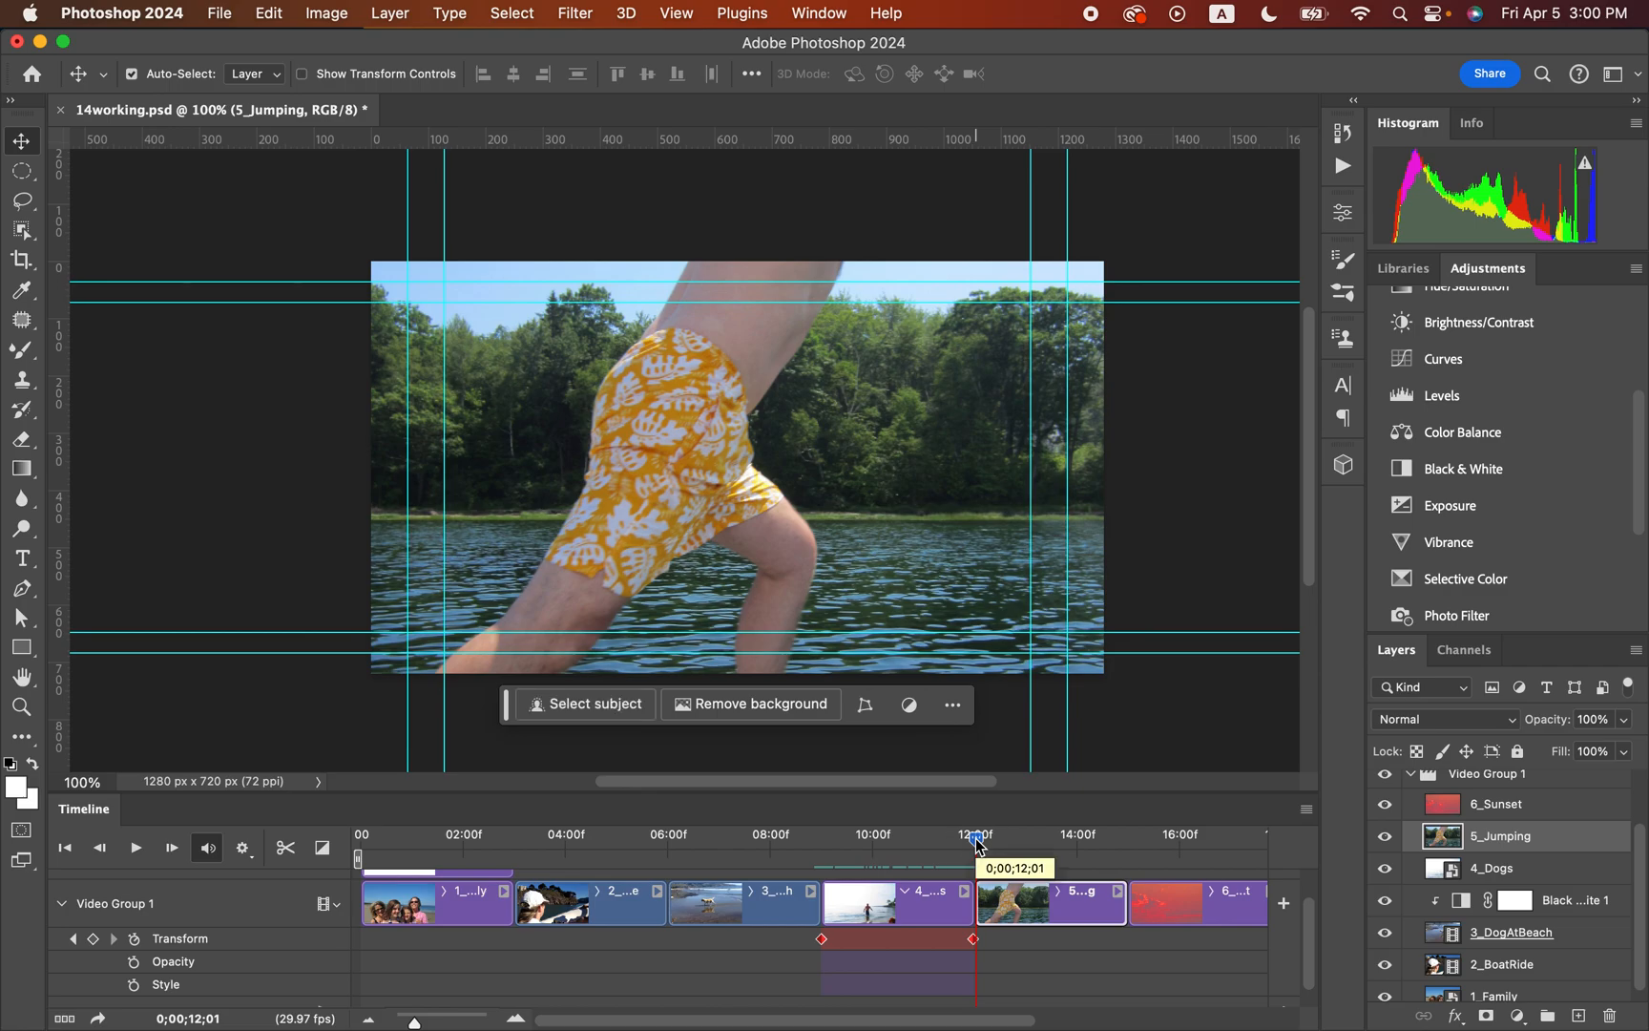
{"action": "left_click", "coordinate": [909, 897]}
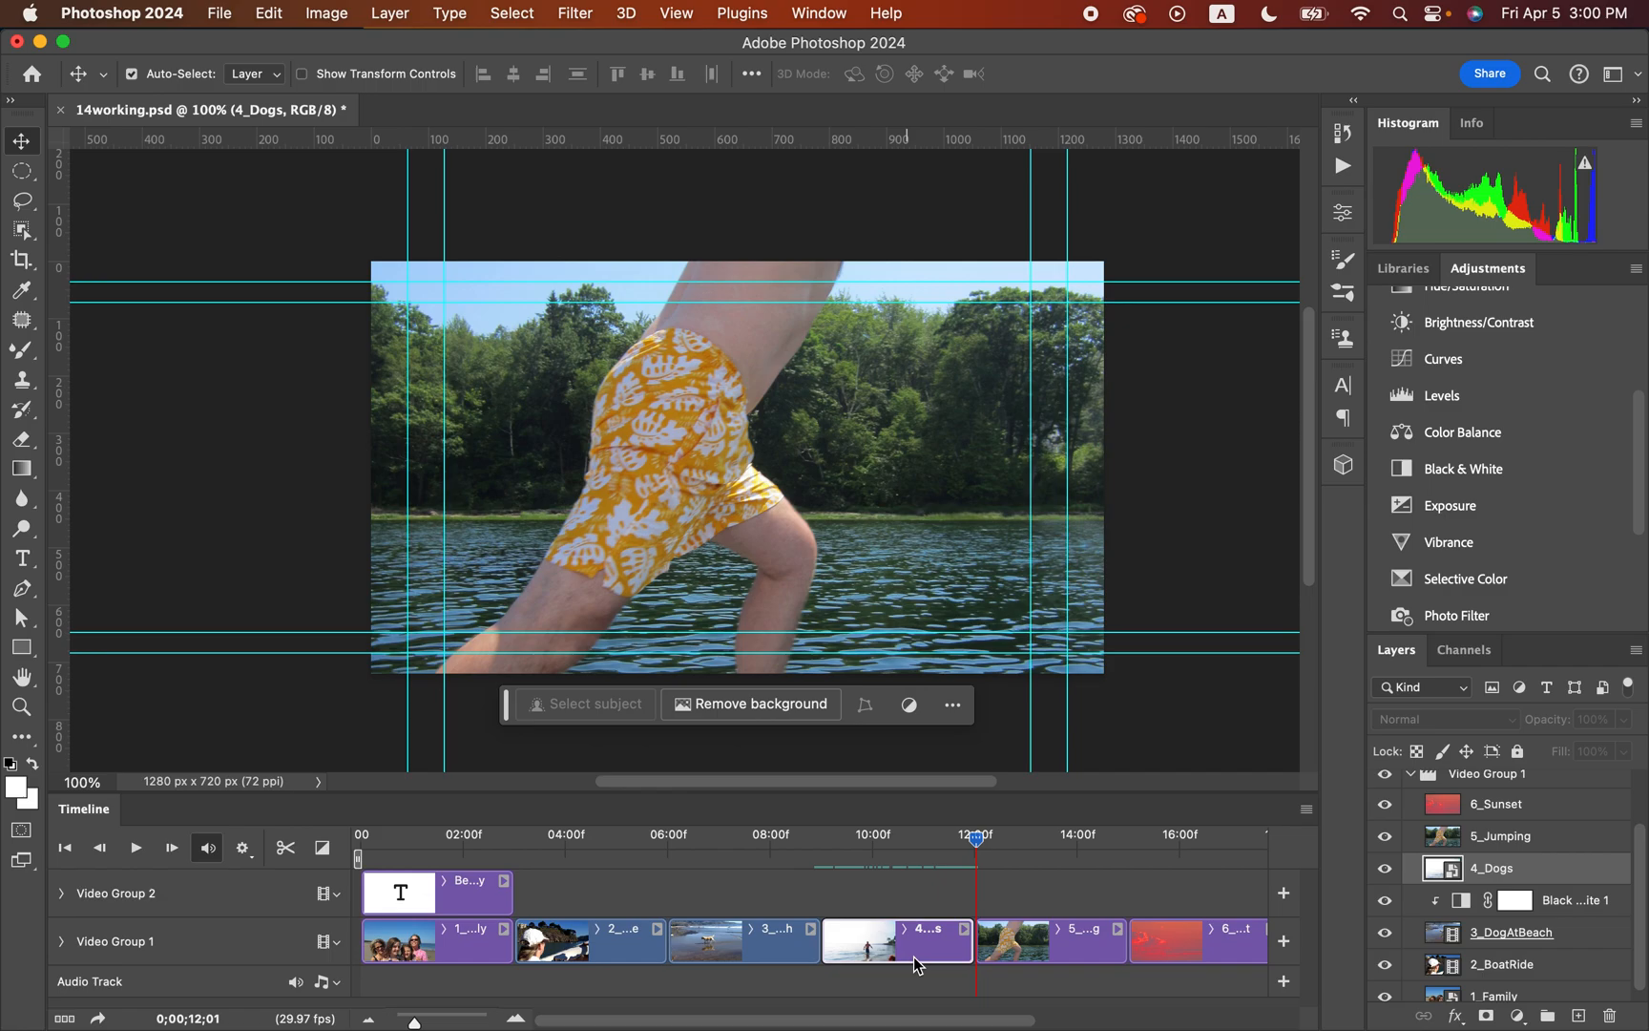
{"action": "key", "text": "super+s"}
Step: Move the 5_Jumping image straight up to frame its lower water area, then add a Position keyframe at the clip's start
{"action": "left_click", "coordinate": [1063, 943]}
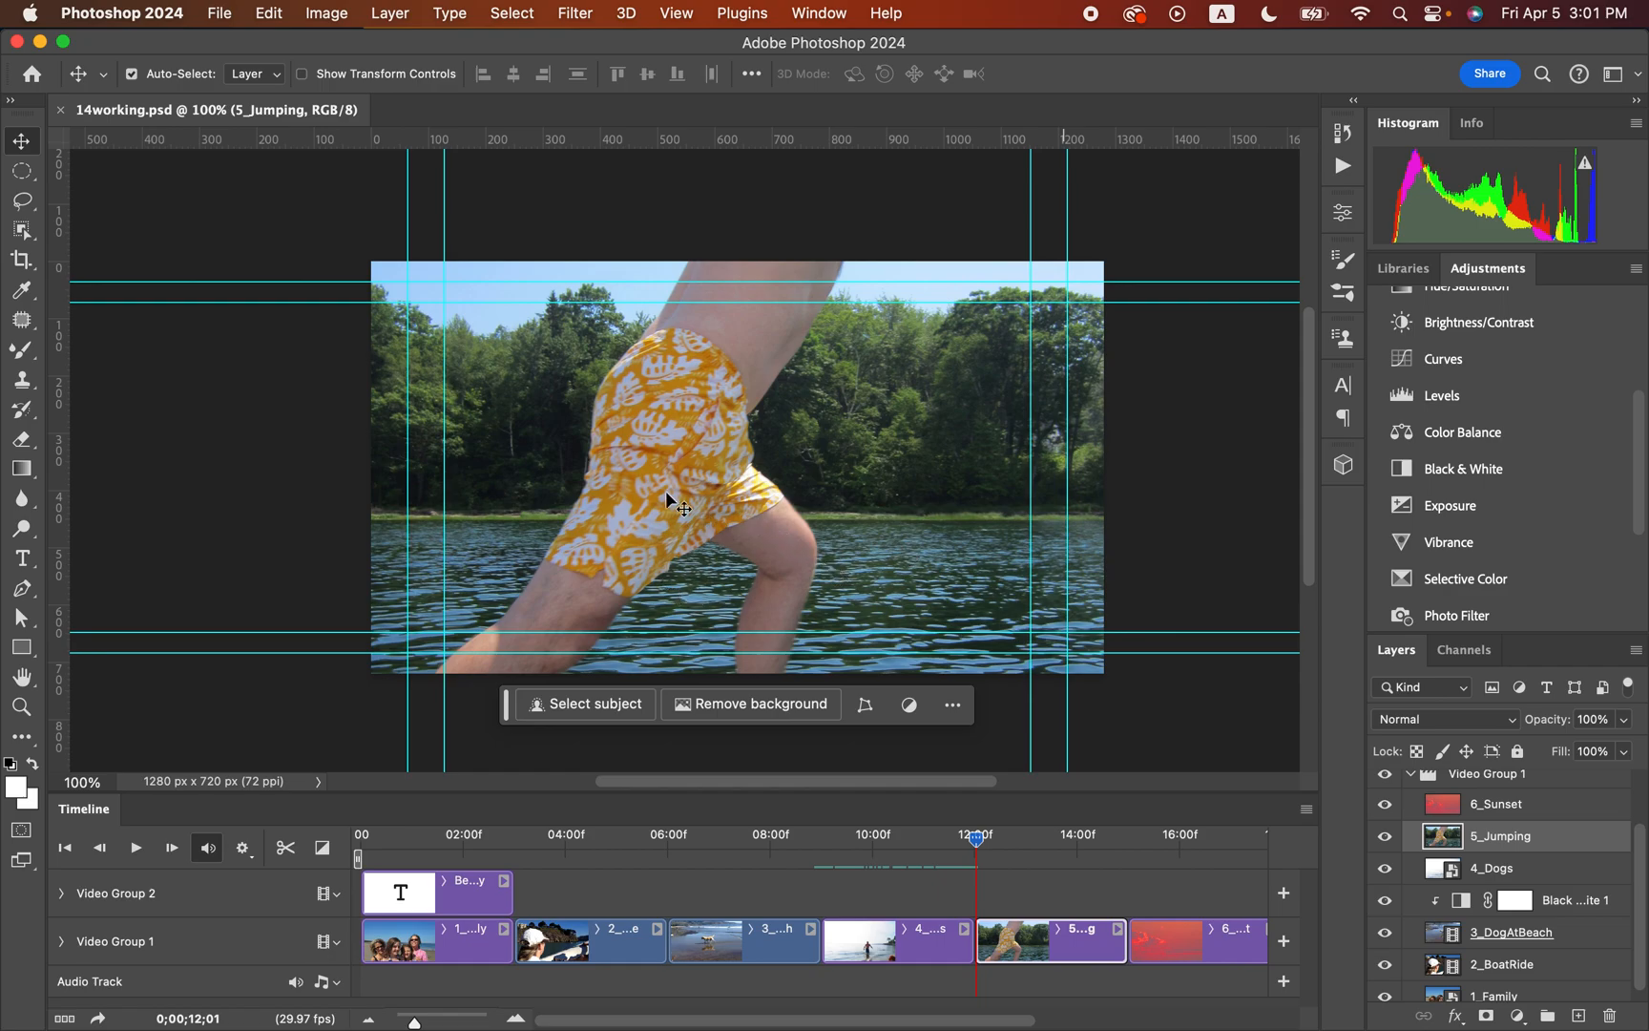
{"action": "left_click_drag", "start_coordinate": [706, 531], "coordinate": [719, 229]}
{"action": "left_click_drag", "start_coordinate": [774, 542], "coordinate": [791, 440]}
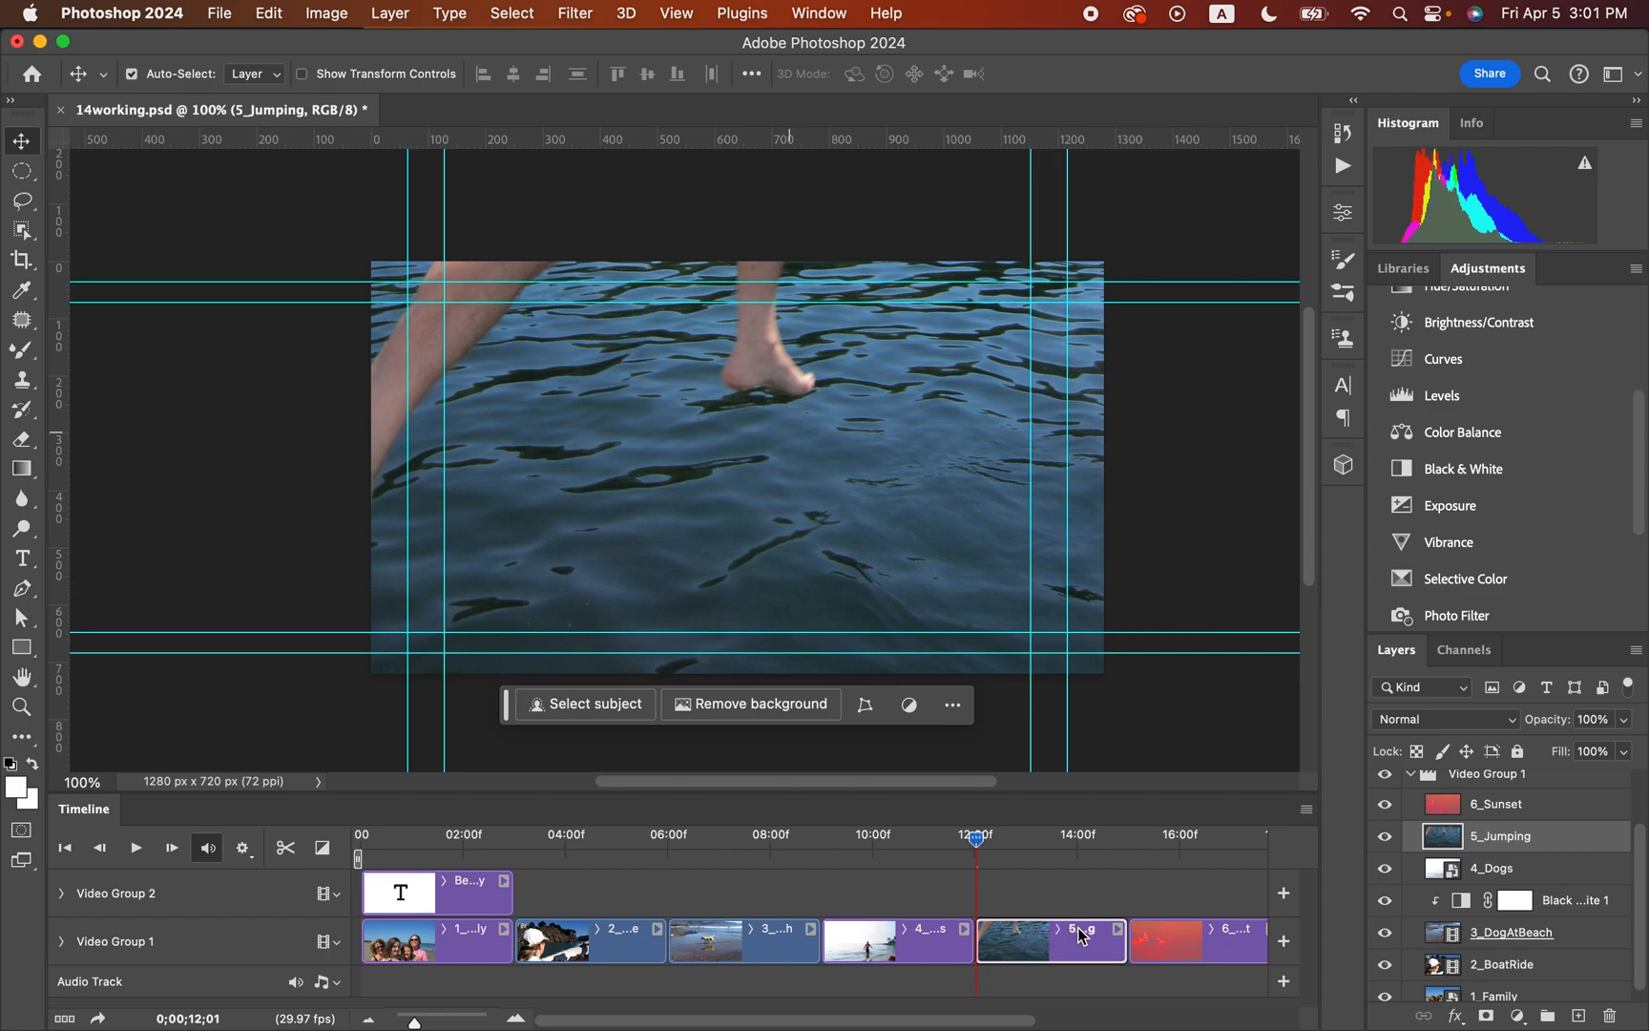
{"action": "left_click", "coordinate": [62, 943]}
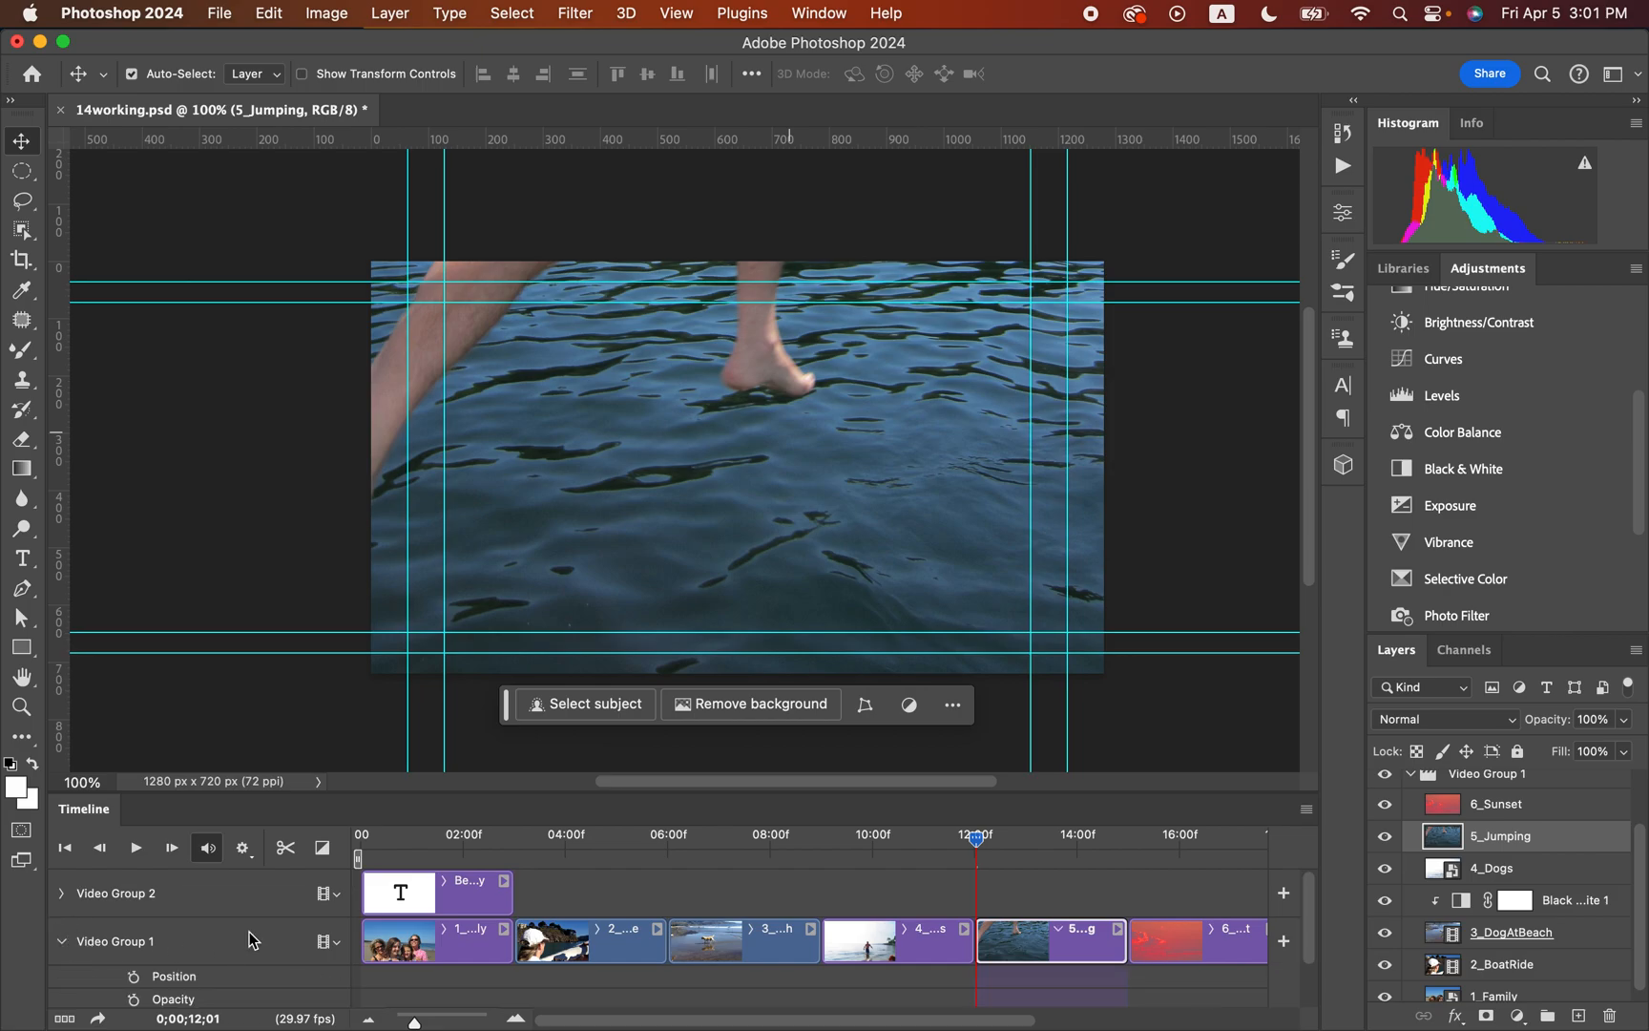
{"action": "scroll", "coordinate": [545, 892], "scroll_direction": "down", "scroll_amount": 2}
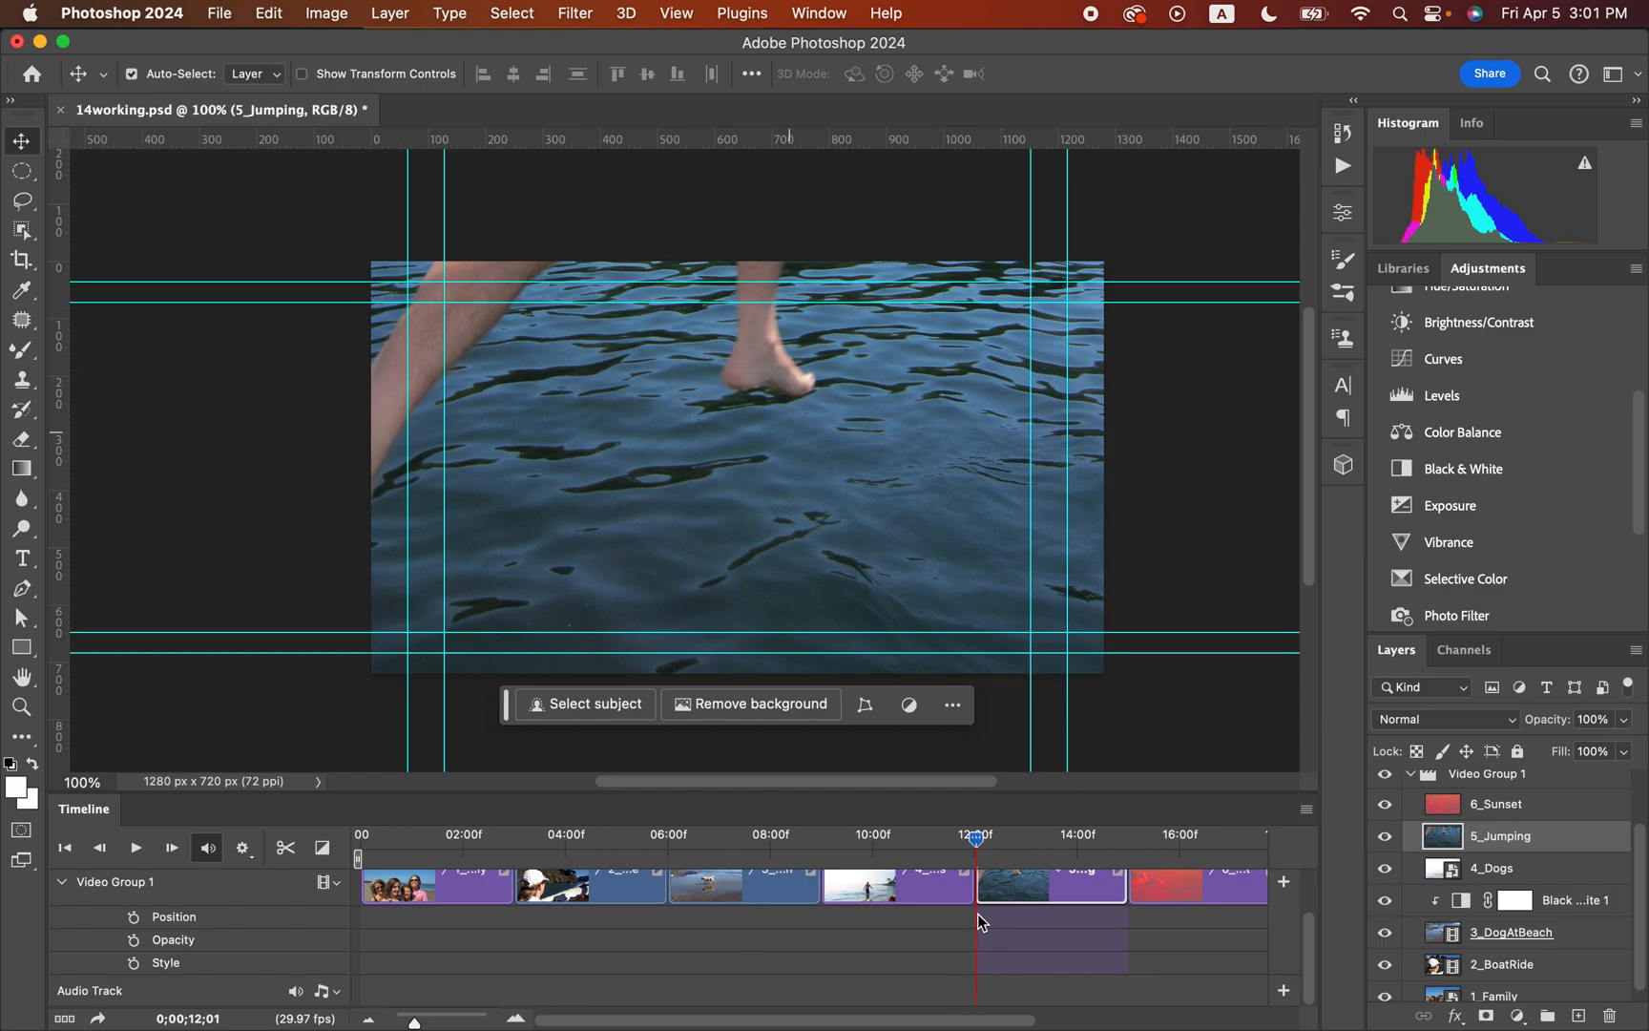
{"action": "left_click", "coordinate": [135, 919]}
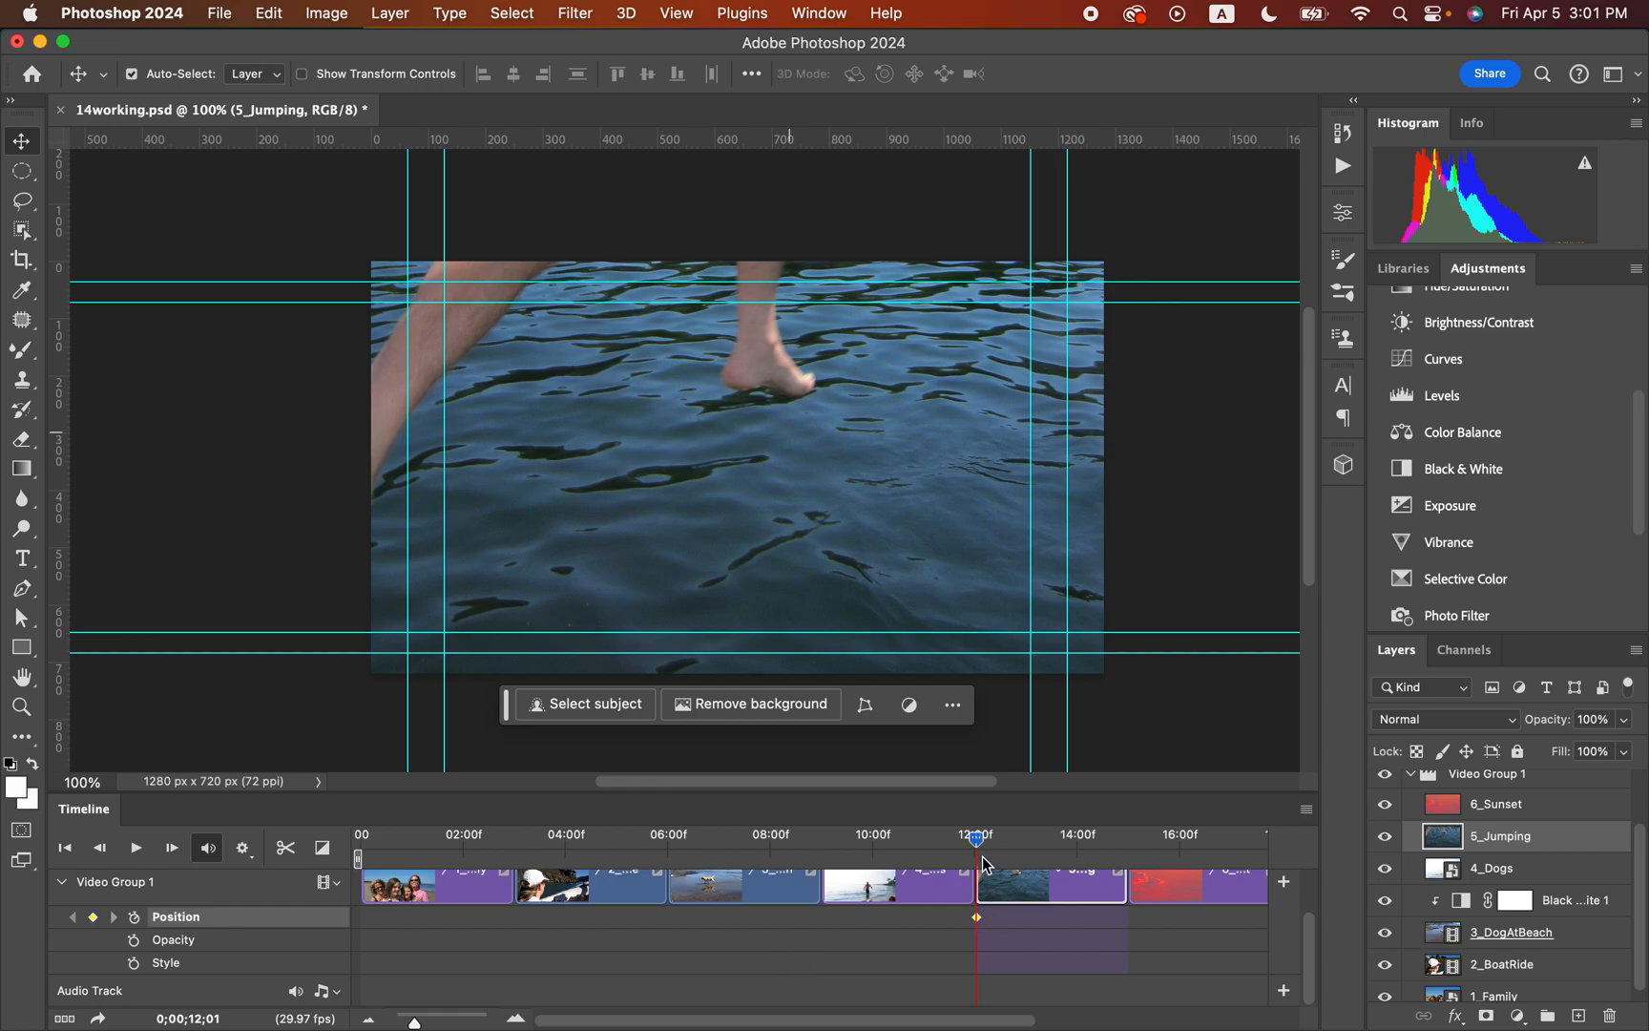
Step: At 0;00;14;28, move the 5_Jumping image down to frame the jumper's raised hand and sky, then scrub back briefly and save
{"action": "left_click_drag", "start_coordinate": [976, 842], "coordinate": [1126, 852]}
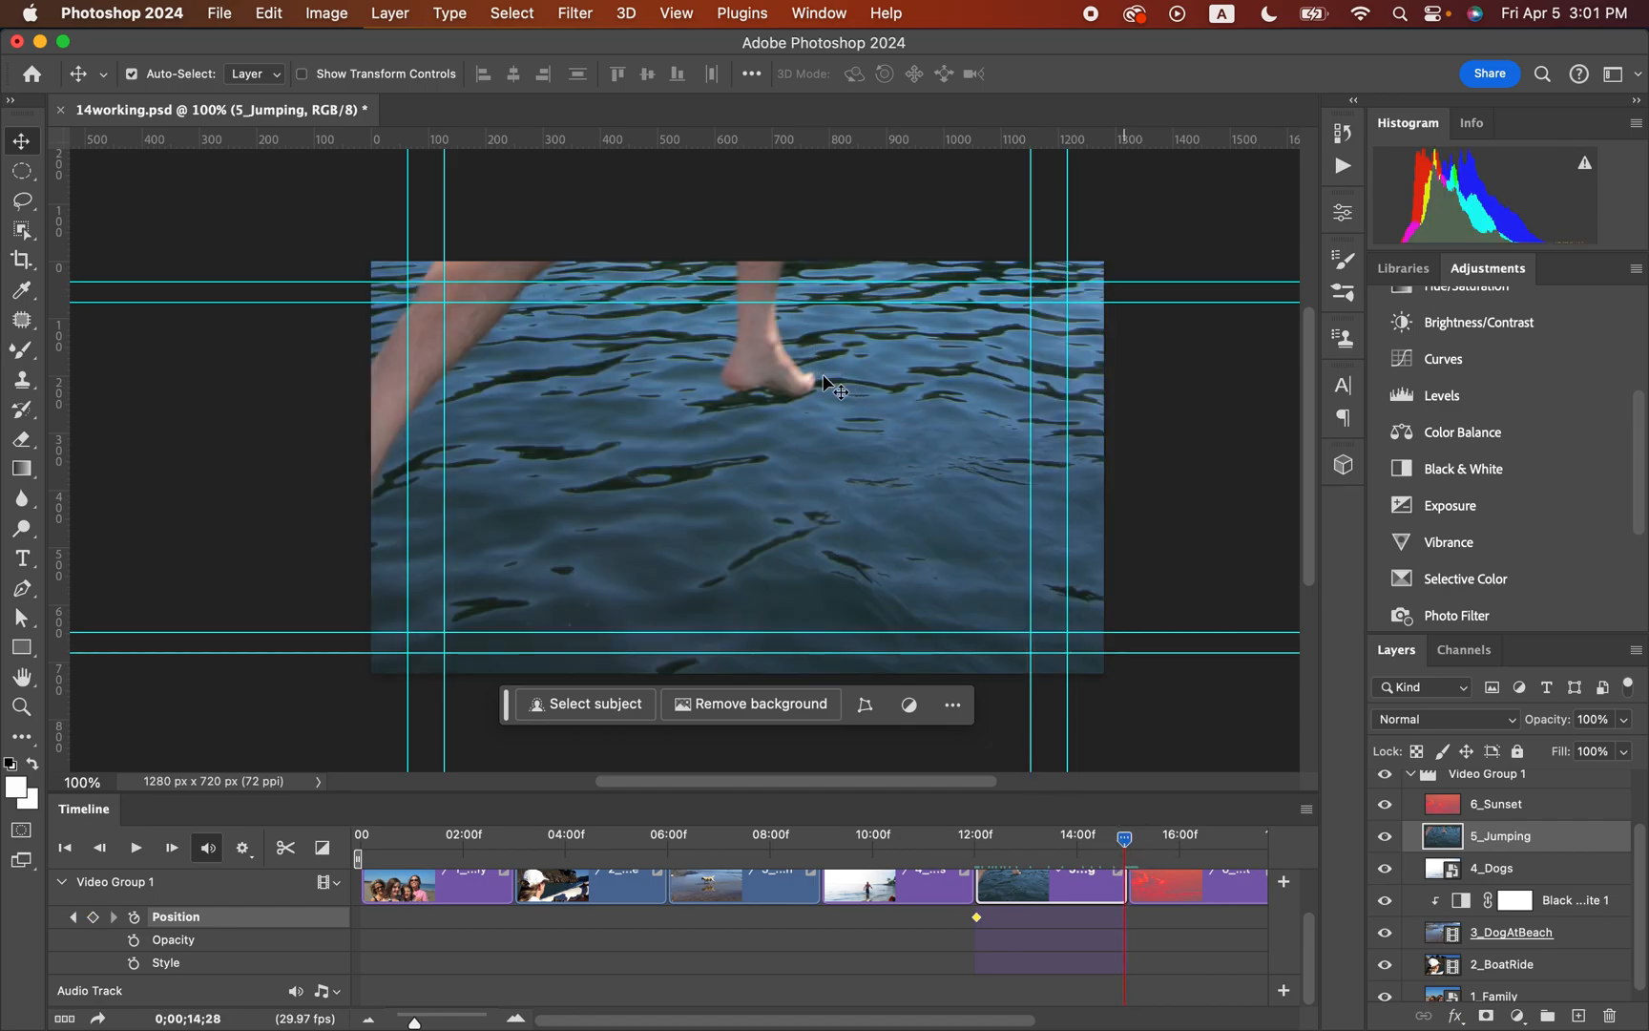
{"action": "left_click_drag", "start_coordinate": [818, 363], "coordinate": [829, 565]}
{"action": "left_click_drag", "start_coordinate": [850, 306], "coordinate": [872, 616]}
{"action": "left_click_drag", "start_coordinate": [841, 348], "coordinate": [853, 523]}
{"action": "left_click_drag", "start_coordinate": [853, 318], "coordinate": [853, 468]}
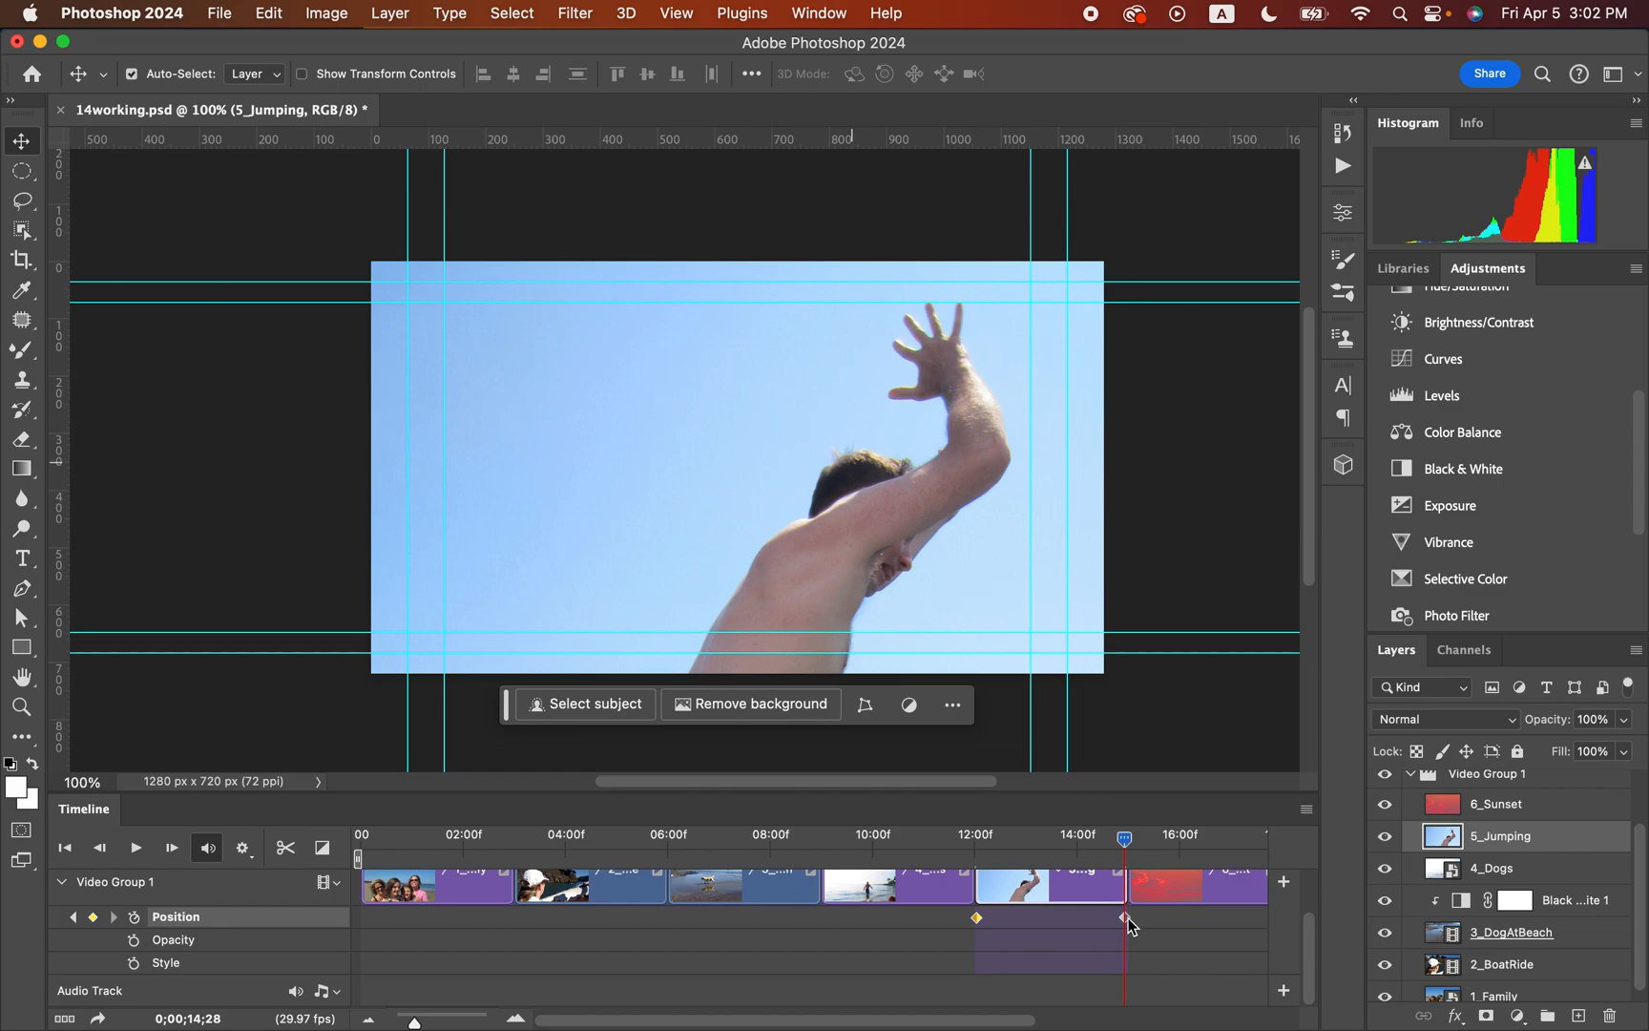
{"action": "mouse_move", "coordinate": [1127, 845]}
{"action": "left_mouse_down"}
{"action": "mouse_move", "coordinate": [971, 838]}
{"action": "mouse_move", "coordinate": [1119, 837]}
{"action": "left_mouse_up"}
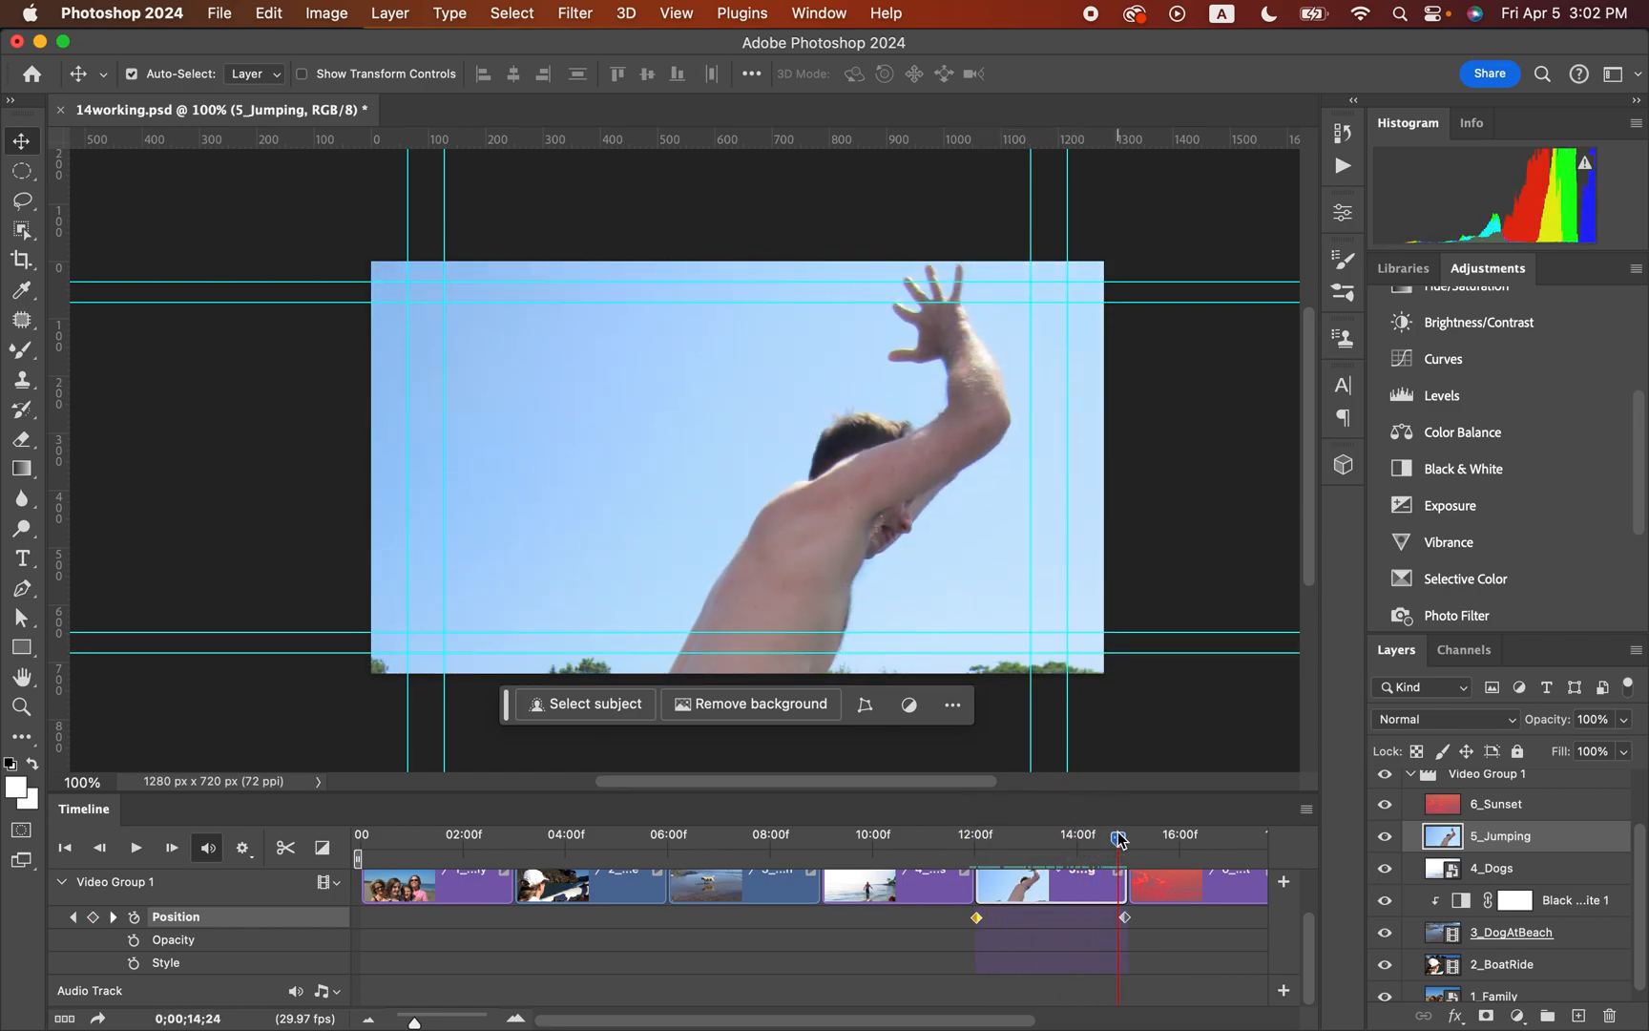
{"action": "key", "text": "super+s"}
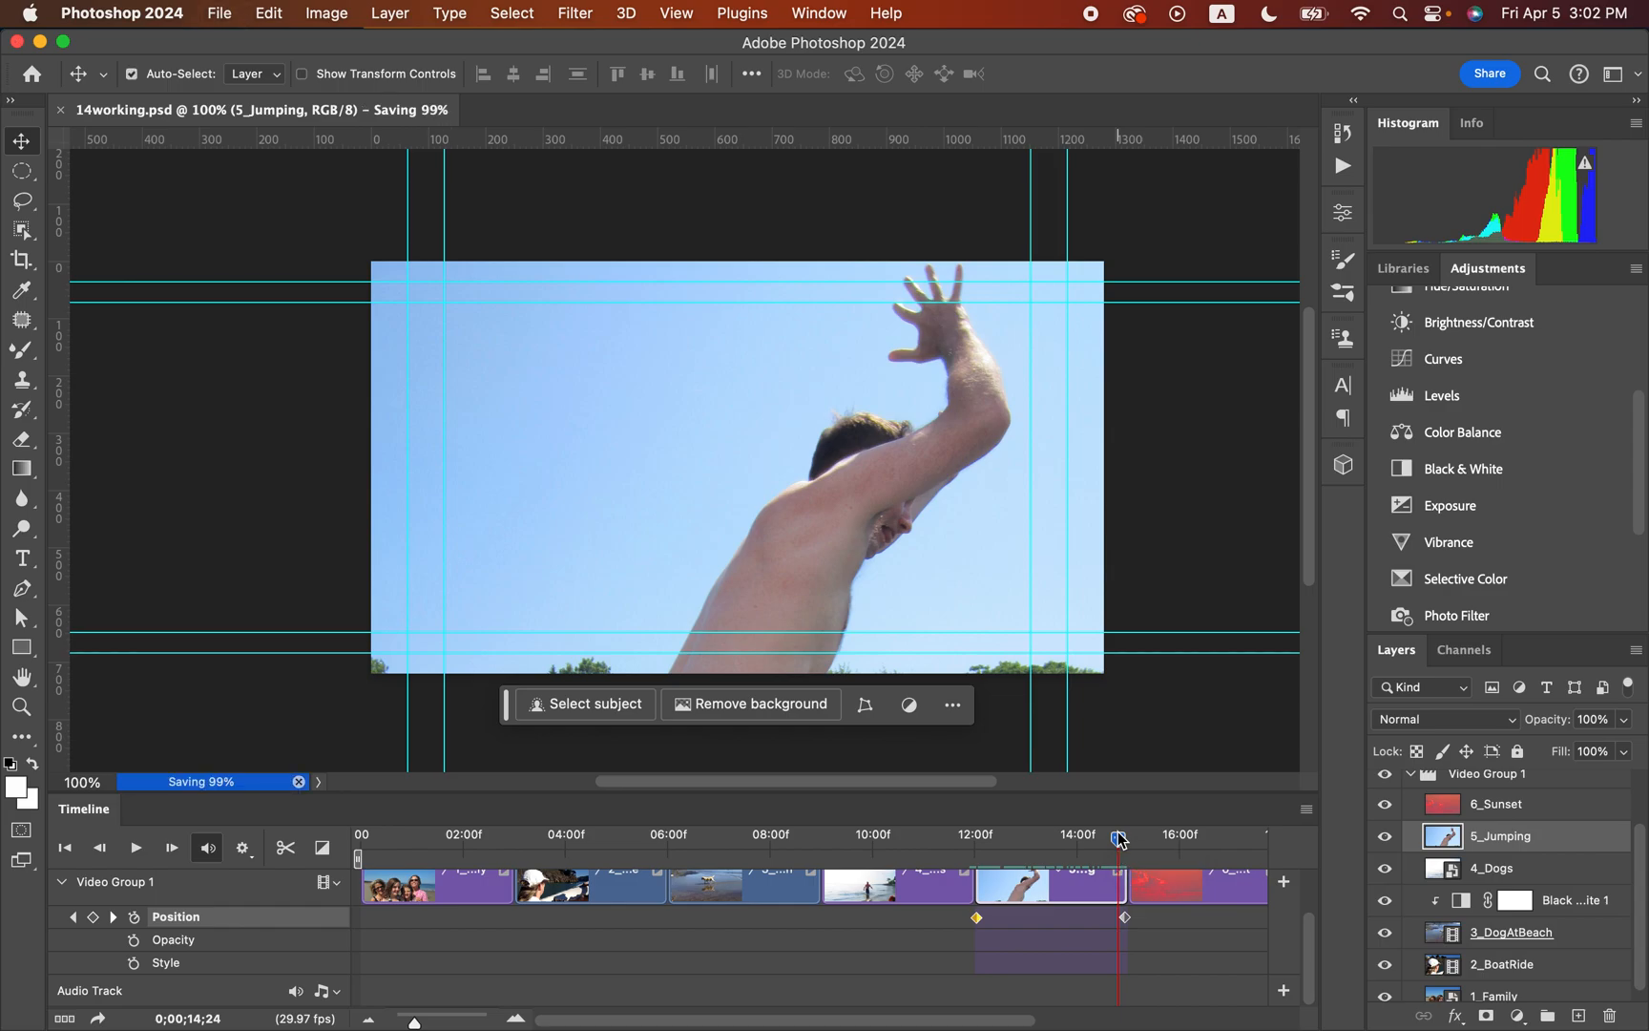
Step: Apply a Pan & Zoom motion to the 6_Sunset clip with Zoom set to Zoom Out
{"action": "scroll", "coordinate": [1128, 933], "scroll_direction": "right", "scroll_amount": 5}
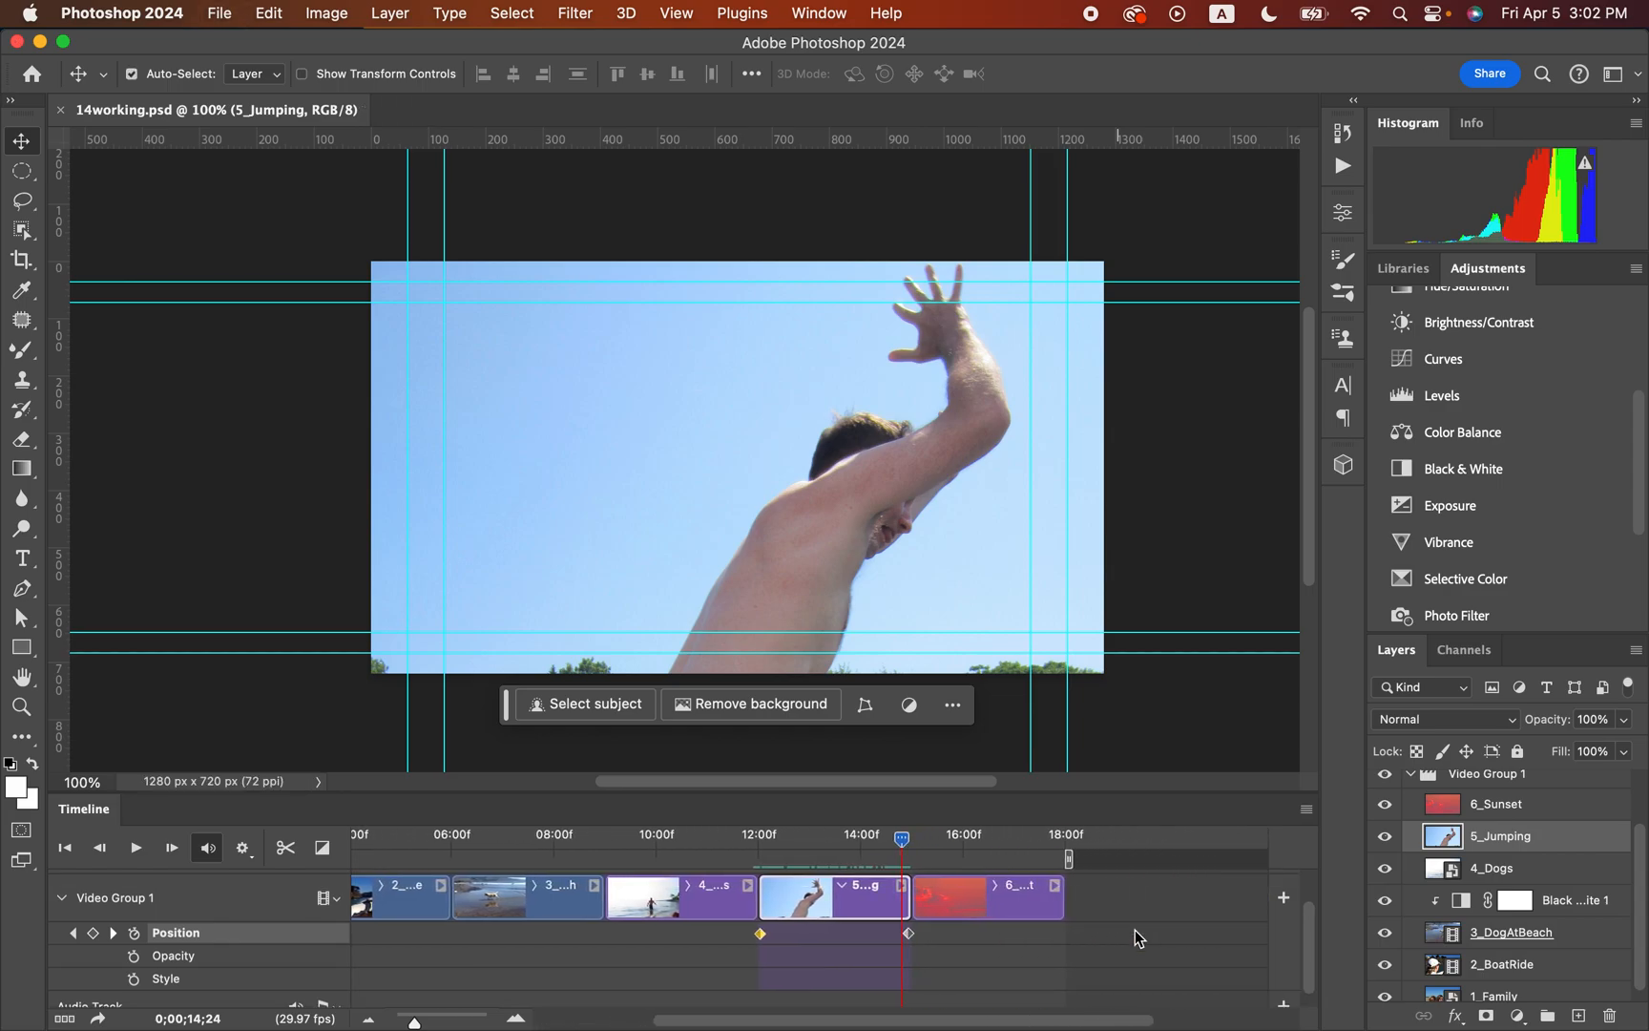
{"action": "left_click", "coordinate": [1010, 896]}
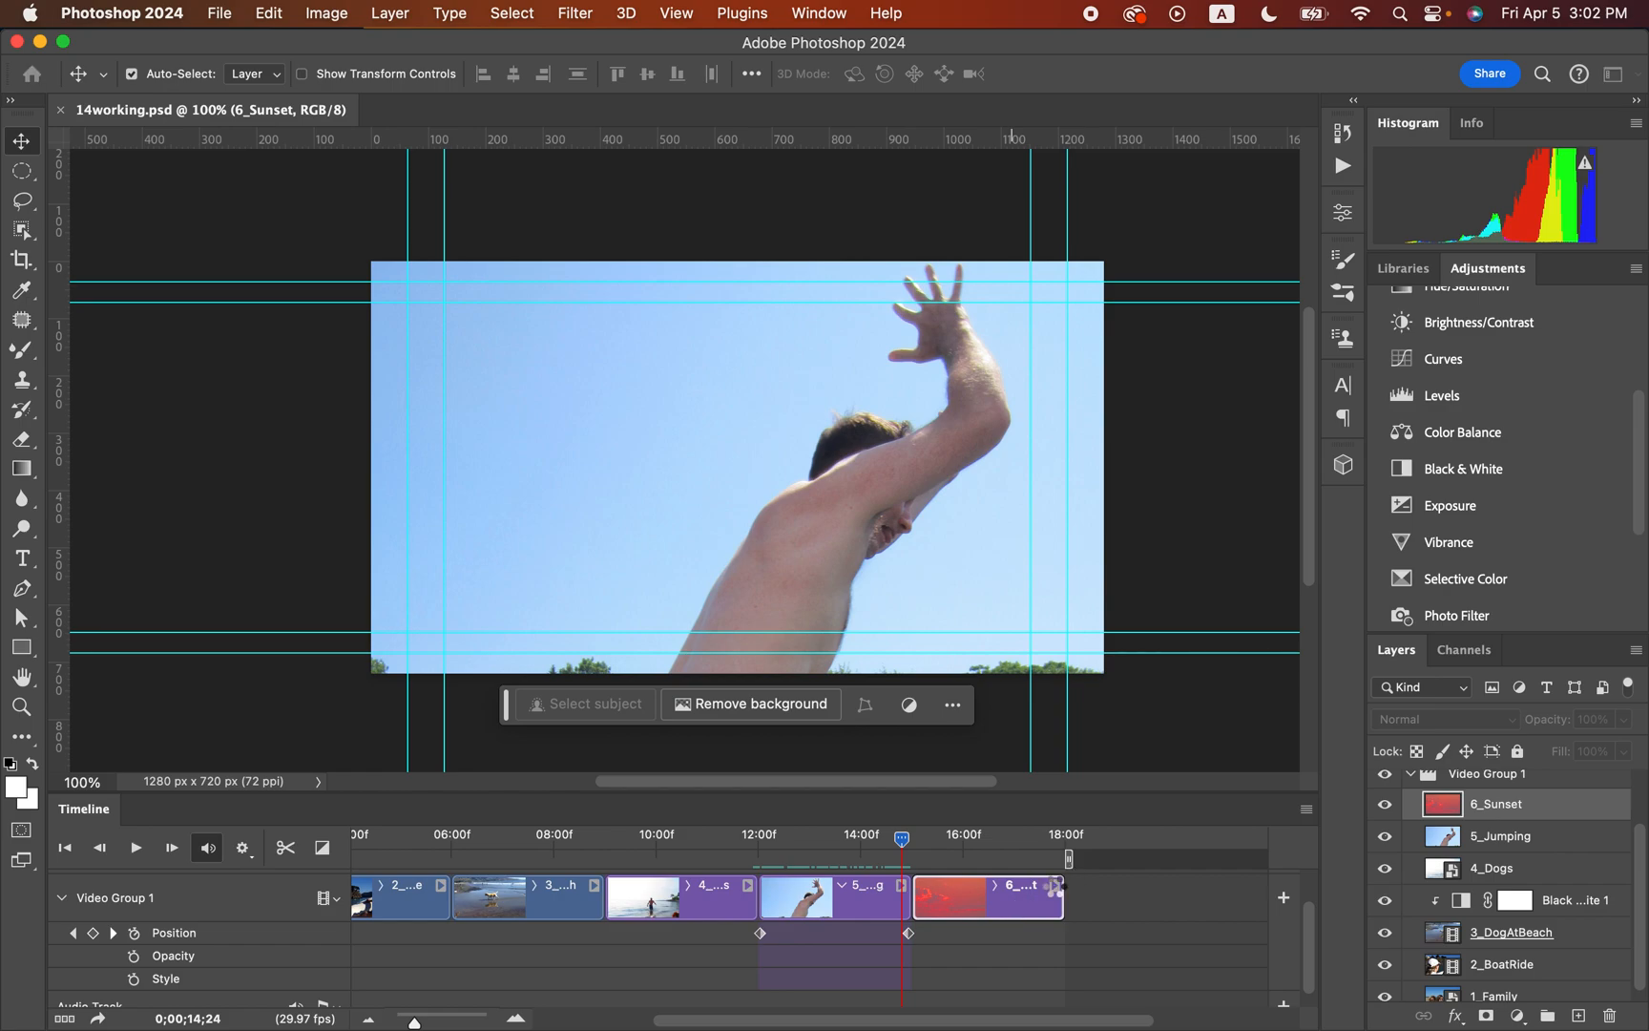
{"action": "left_click", "coordinate": [1055, 886]}
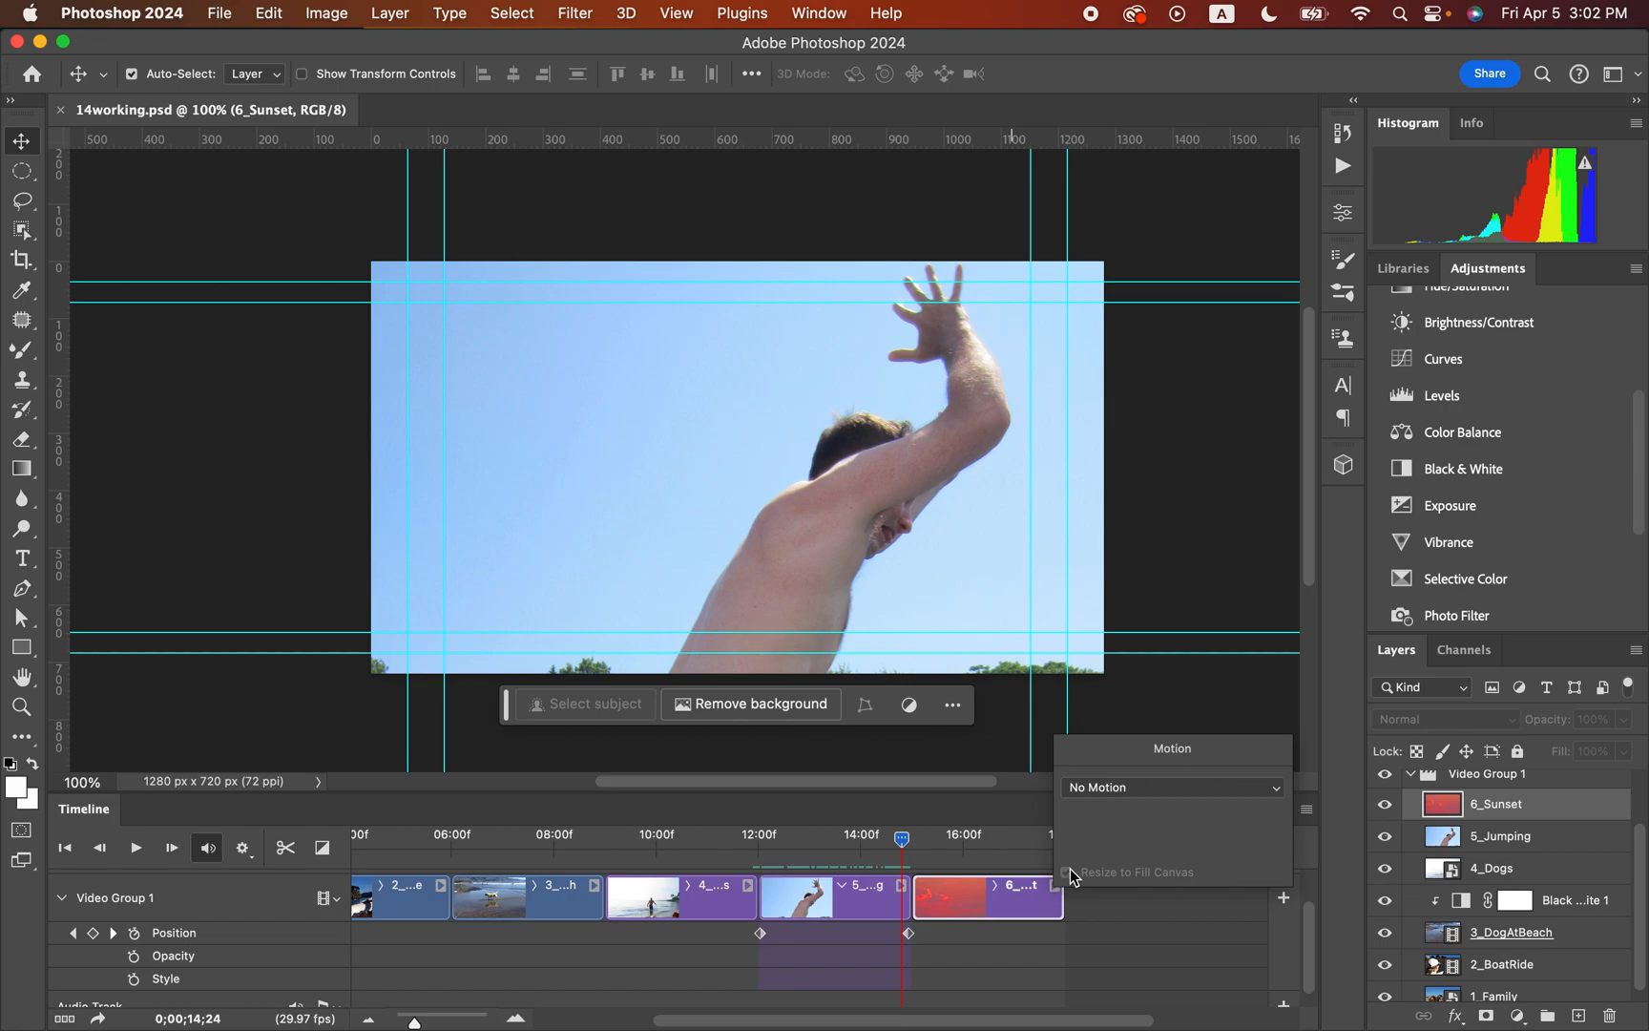
{"action": "left_click", "coordinate": [1103, 795]}
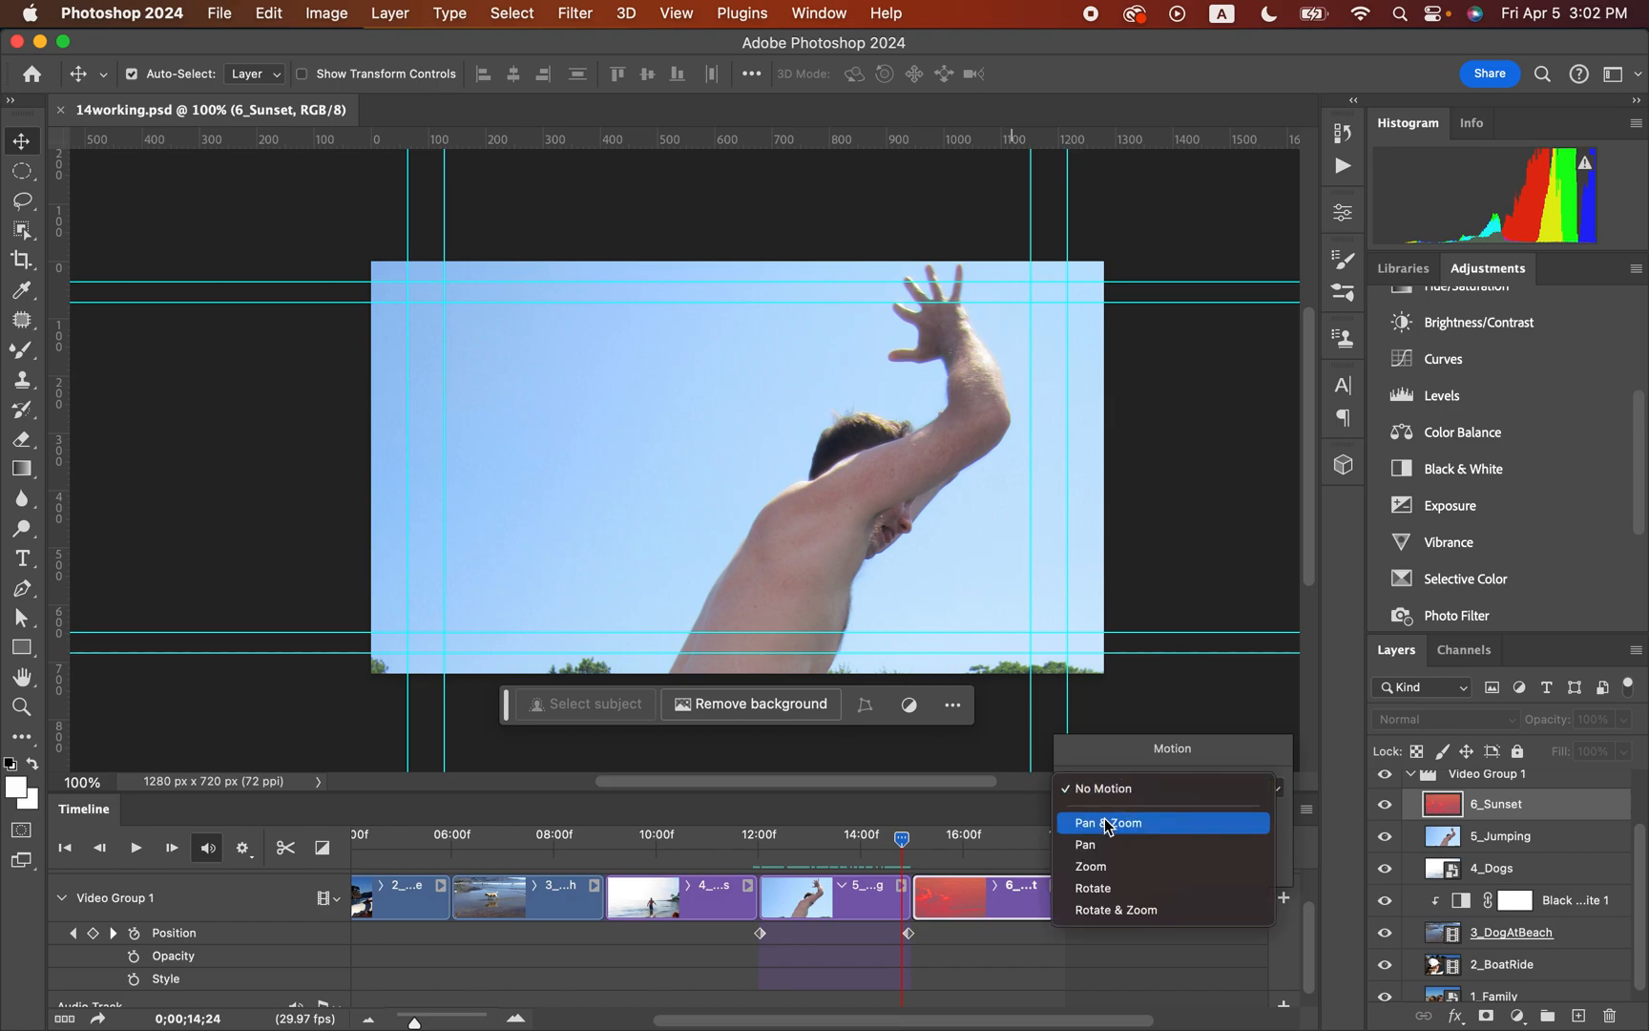
{"action": "left_click", "coordinate": [1104, 818]}
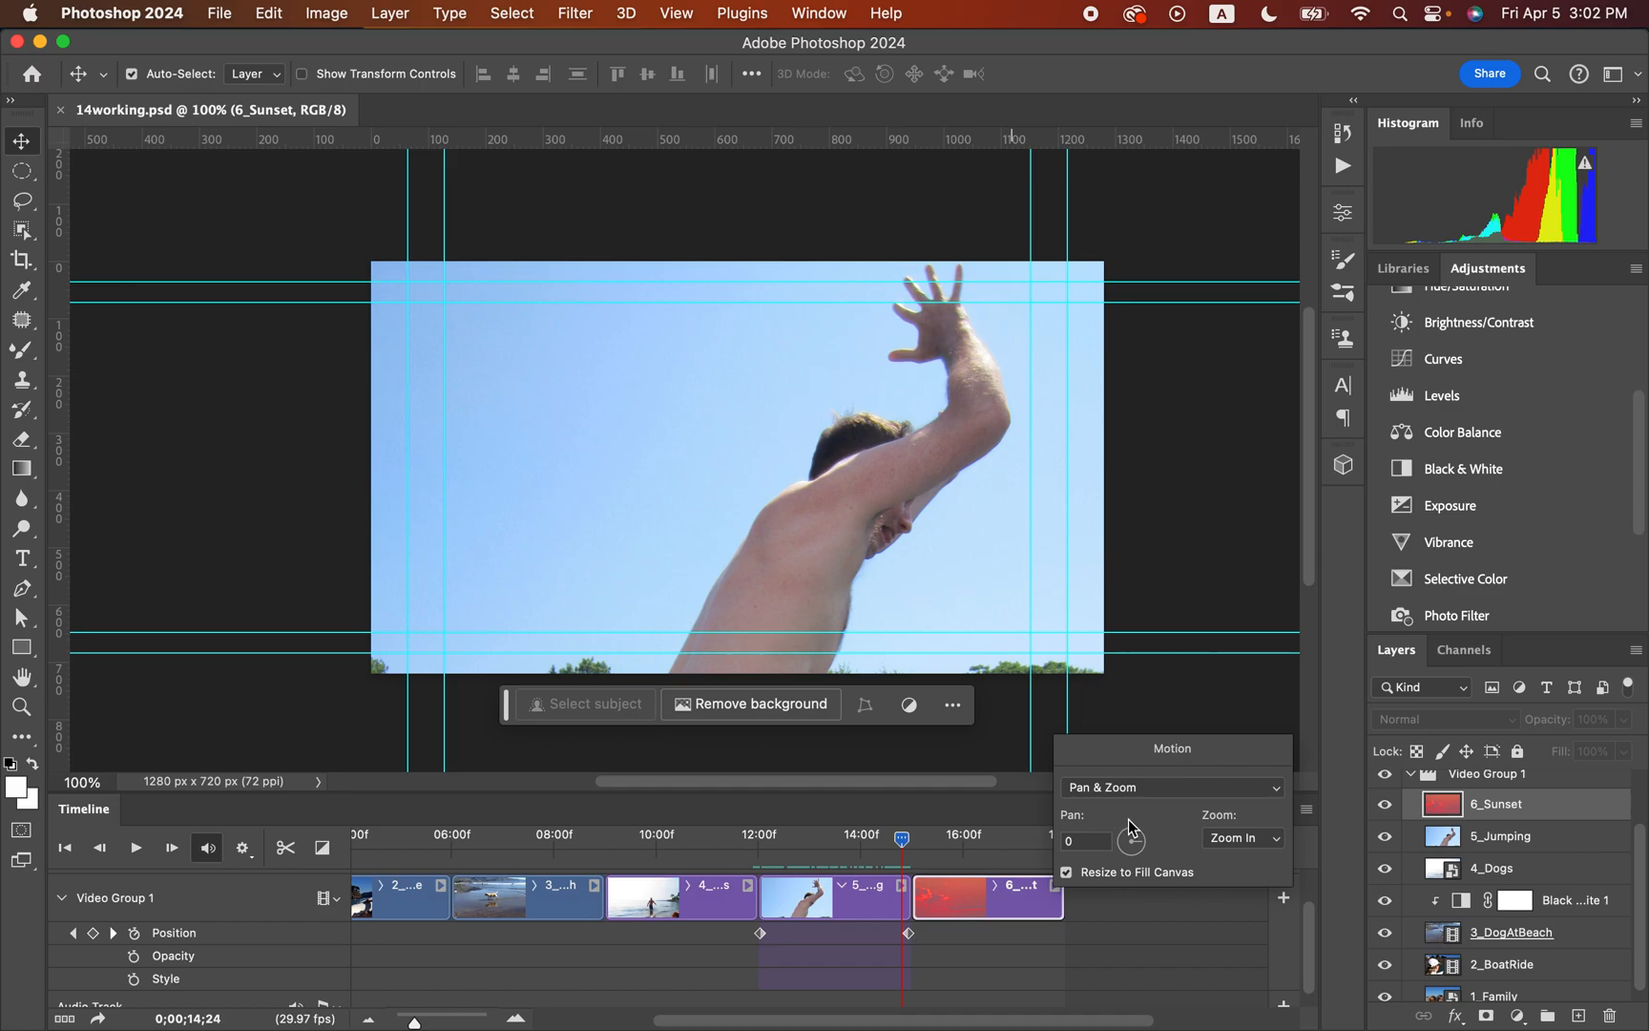
{"action": "left_click", "coordinate": [1231, 848]}
{"action": "left_click", "coordinate": [1234, 860]}
Step: Scrub the start of the 6_Sunset clip to preview it, check its motion settings, and save the document
{"action": "left_click_drag", "start_coordinate": [903, 846], "coordinate": [914, 844]}
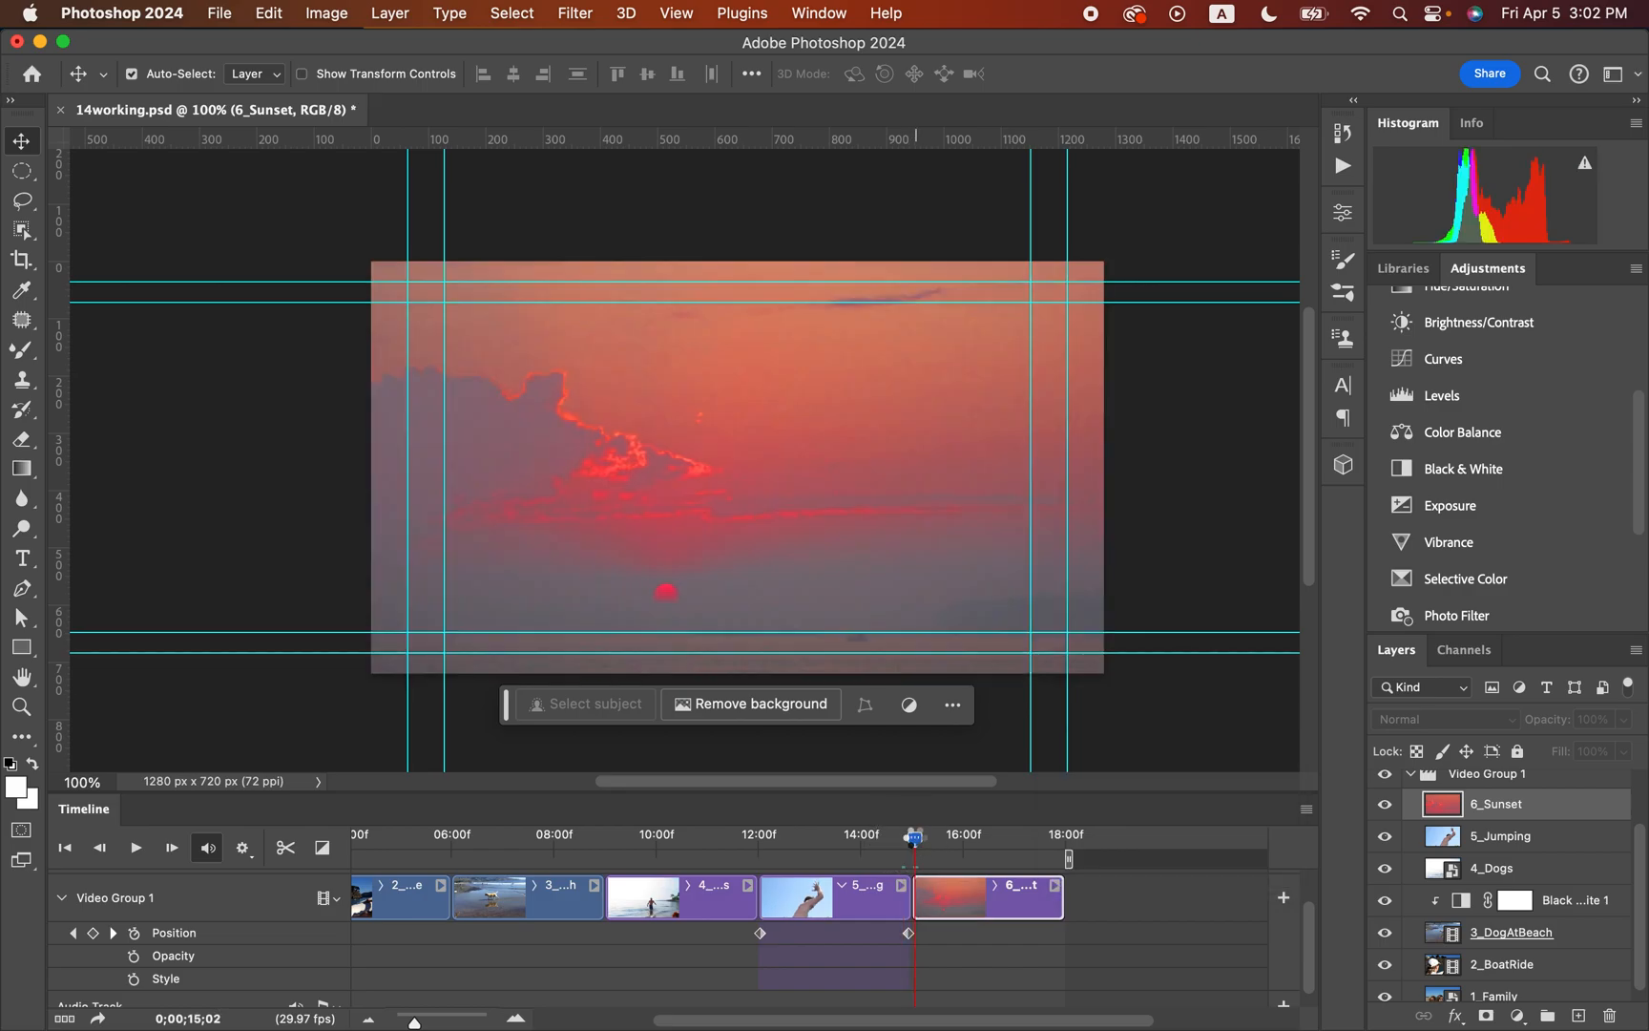
{"action": "left_click", "coordinate": [1056, 887]}
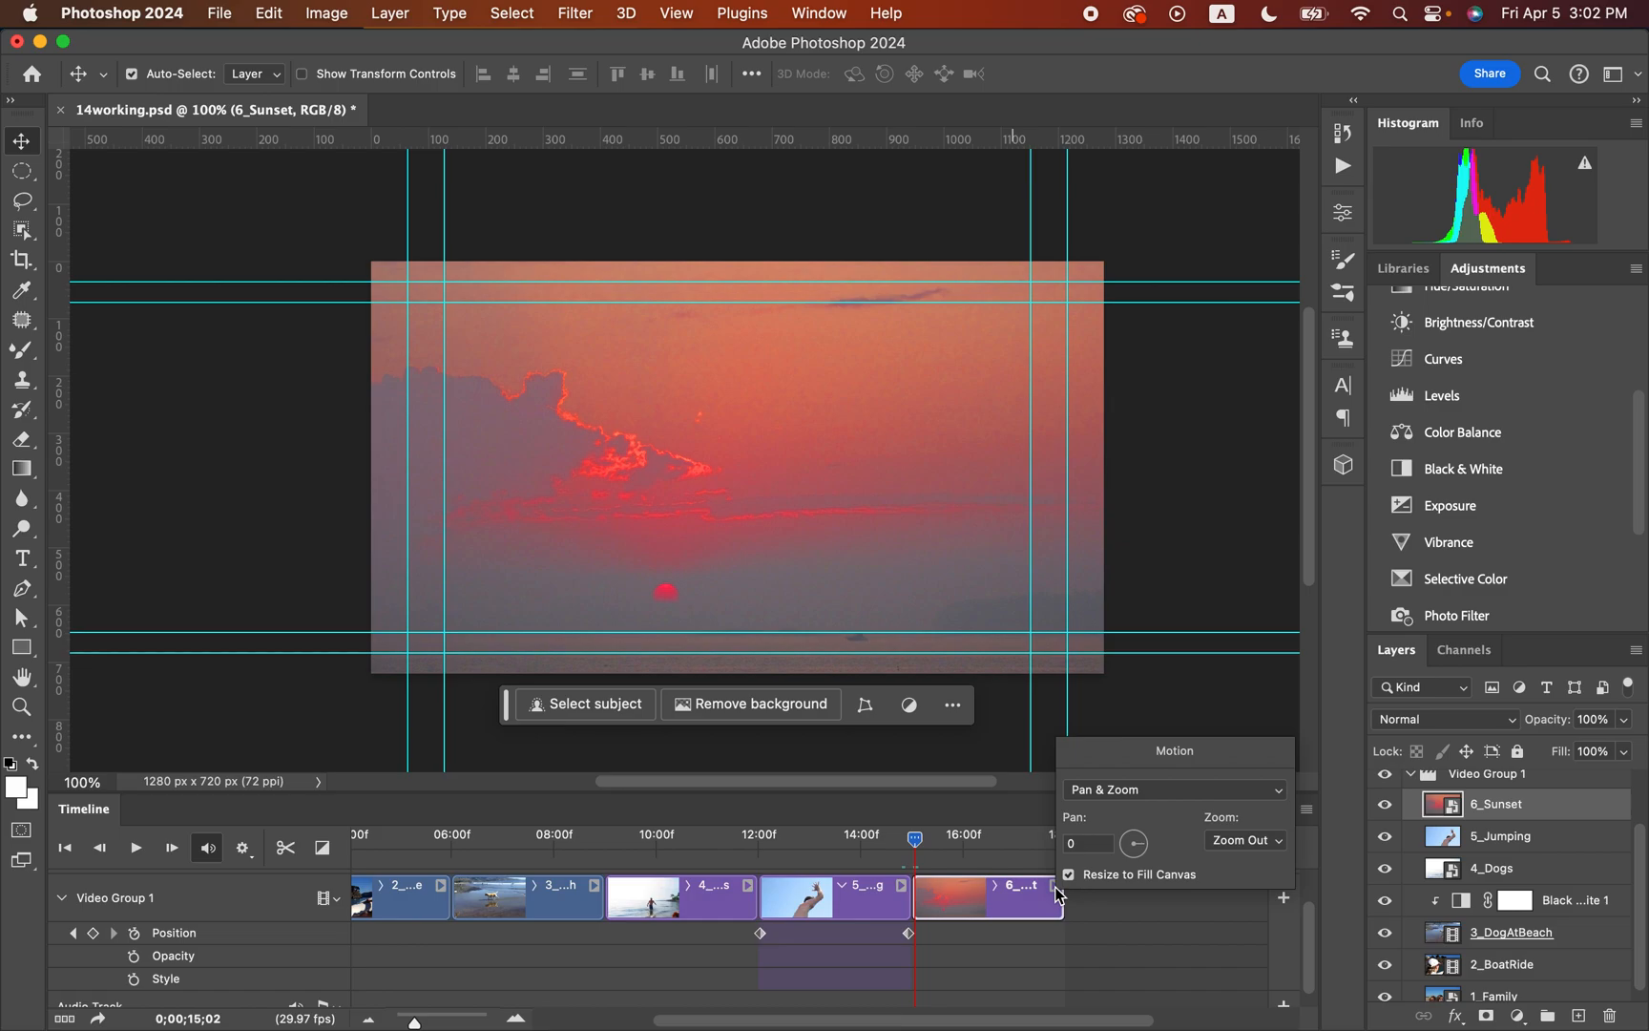
{"action": "left_click", "coordinate": [991, 921]}
{"action": "mouse_move", "coordinate": [914, 851]}
{"action": "left_mouse_down"}
{"action": "mouse_move", "coordinate": [1066, 854]}
{"action": "mouse_move", "coordinate": [918, 845]}
{"action": "left_mouse_up"}
{"action": "key", "text": "super+s"}
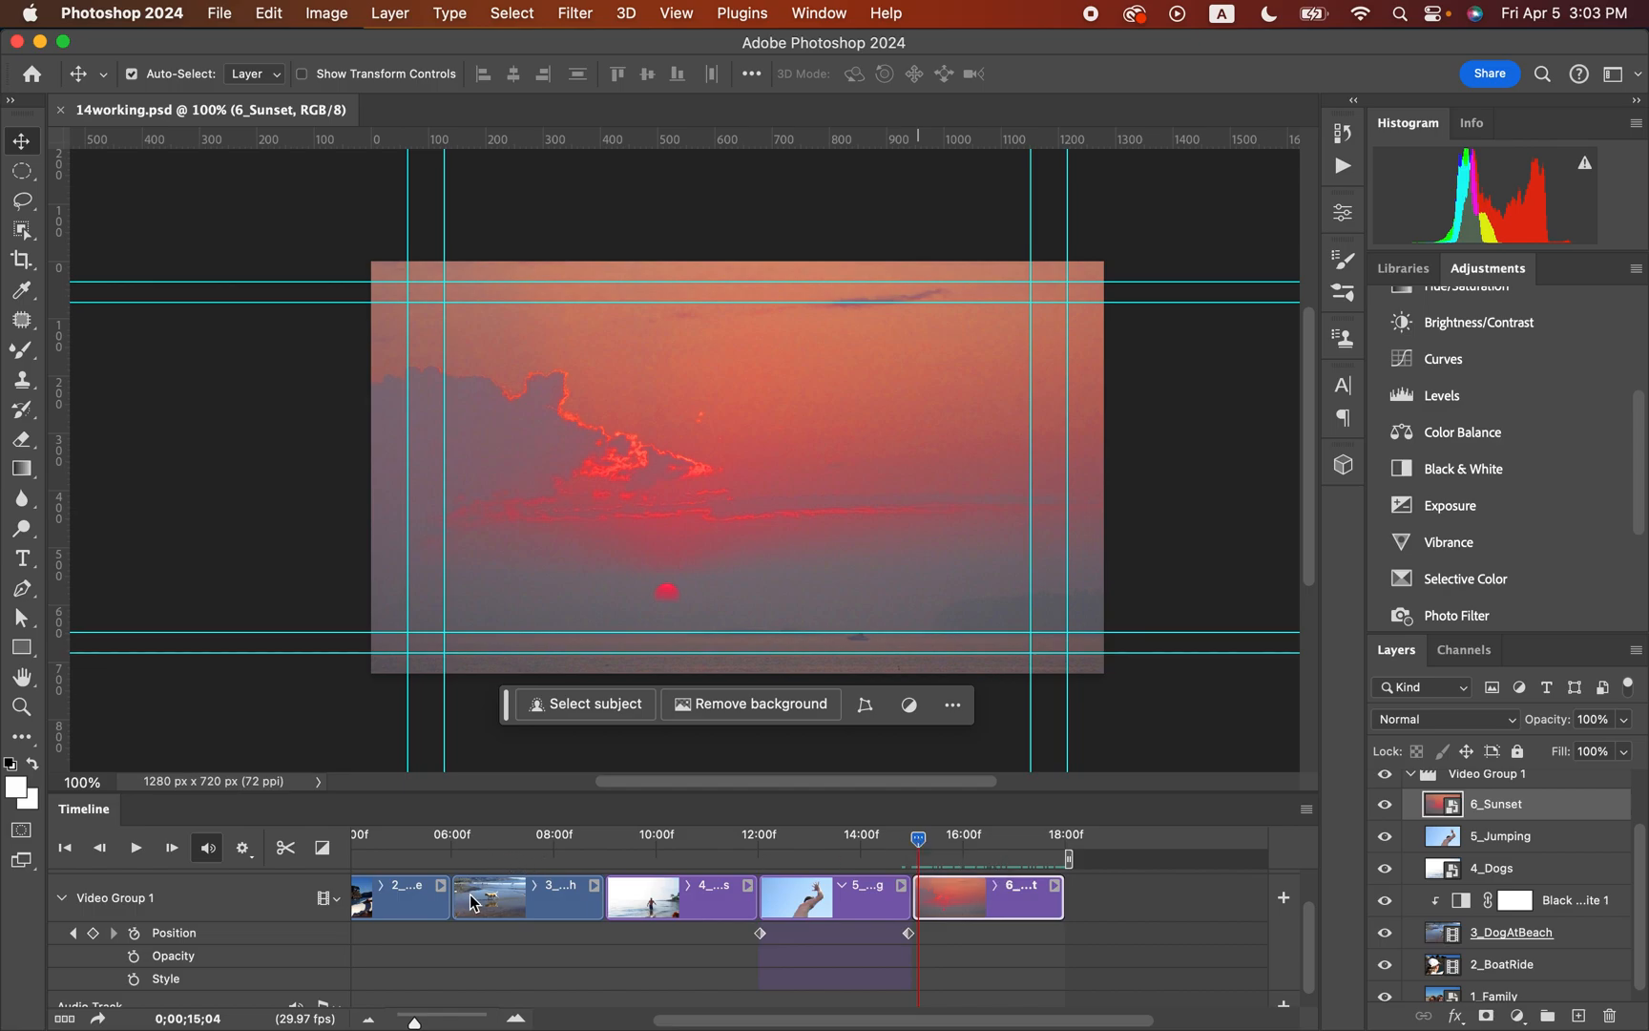
Step: Return the playhead to the beginning of the timeline and play the whole video to review it
{"action": "scroll", "coordinate": [482, 873], "scroll_direction": "left", "scroll_amount": 3}
{"action": "left_click", "coordinate": [361, 847]}
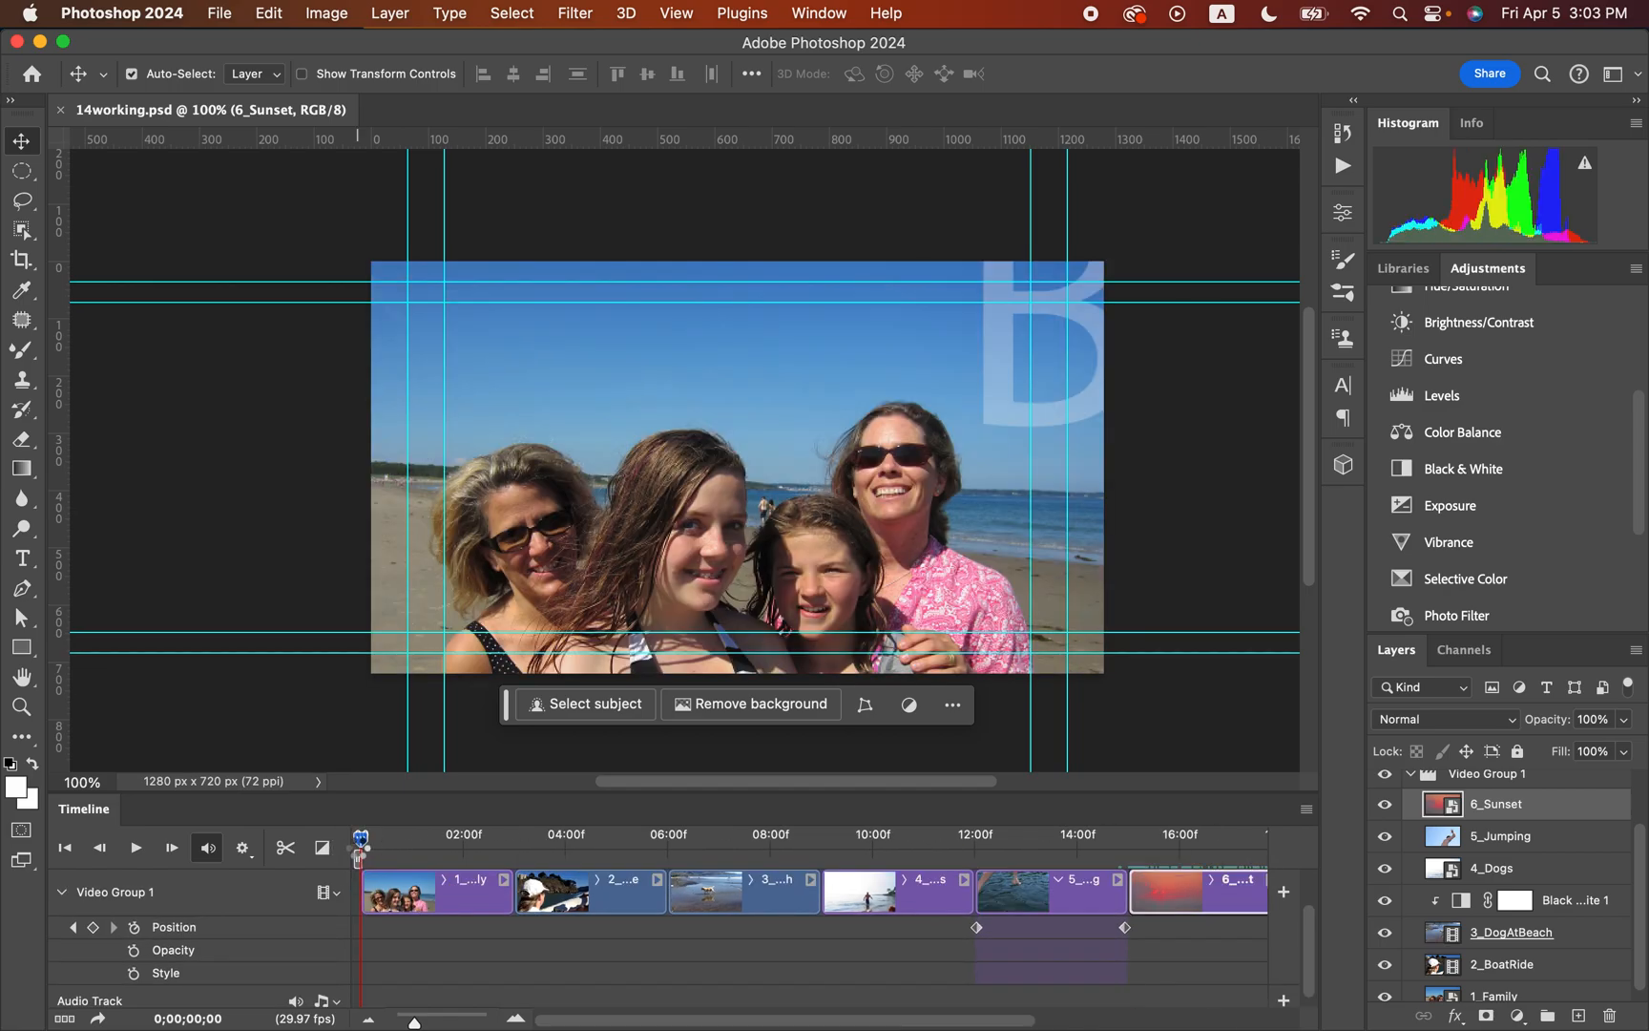
{"action": "key", "text": "space"}
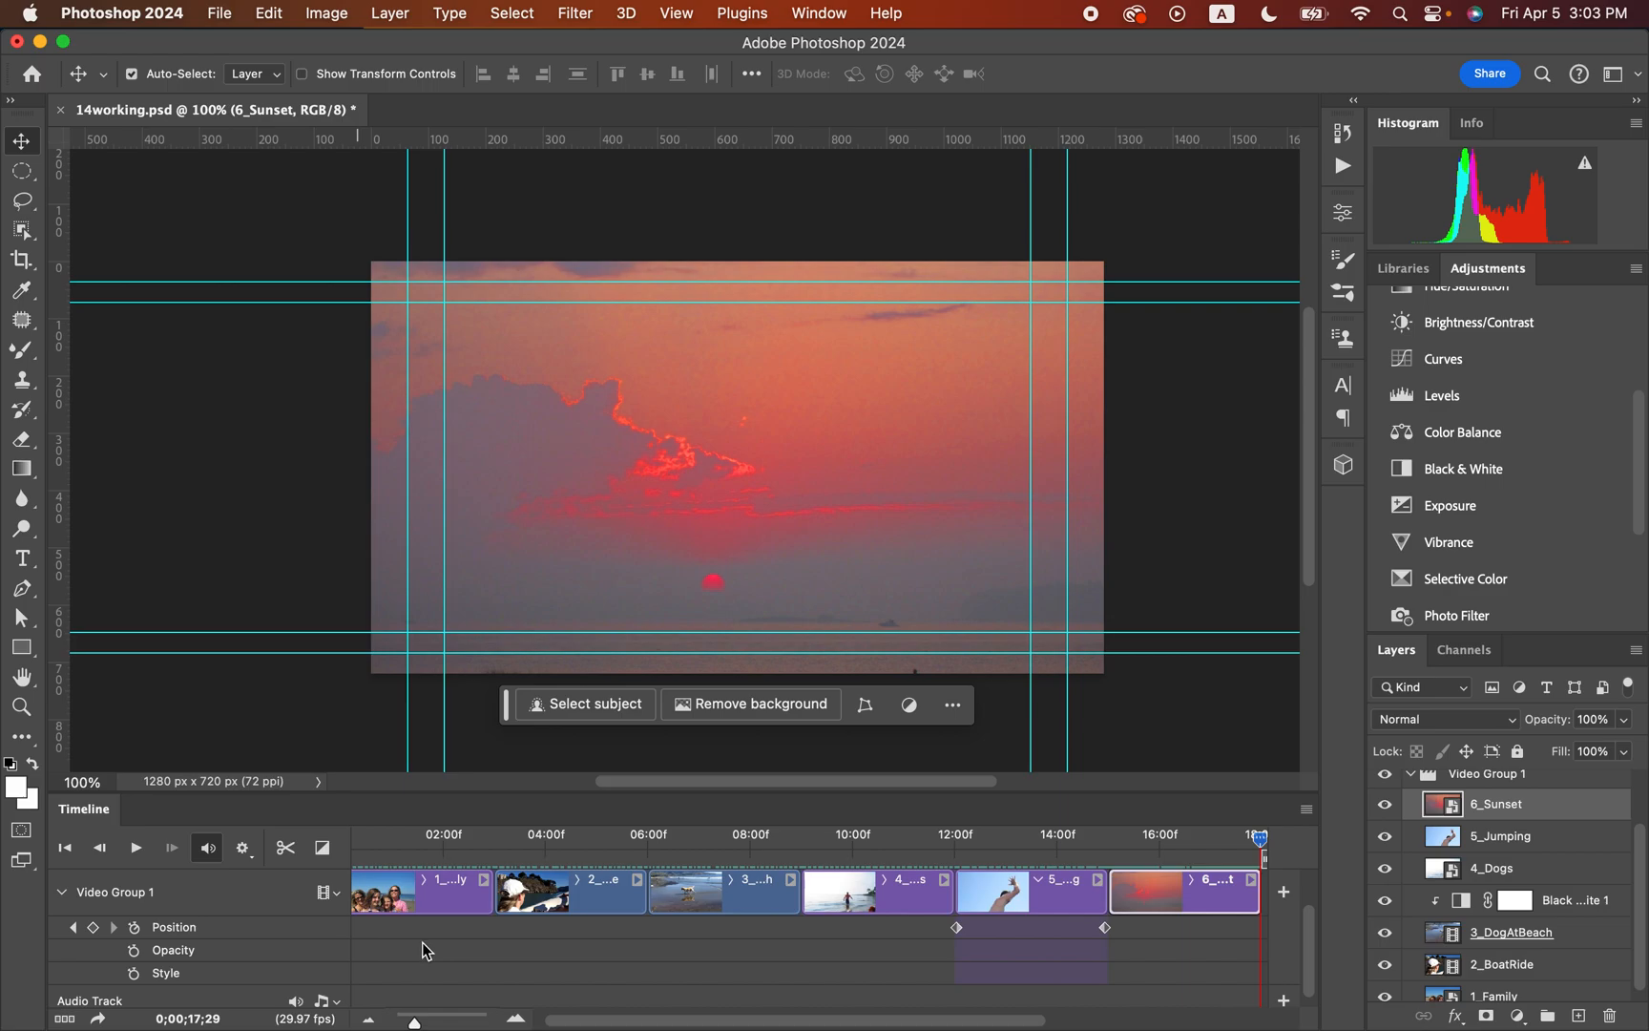
Step: Add 0.25 s Cross Fade transitions between all adjacent clips in Video Group 1, then scrub back to the 3_DogAtBeach clip
{"action": "scroll", "coordinate": [463, 940], "scroll_direction": "up", "scroll_amount": 1}
{"action": "scroll", "coordinate": [463, 941], "scroll_direction": "left", "scroll_amount": 1}
{"action": "scroll", "coordinate": [462, 935], "scroll_direction": "up", "scroll_amount": 1}
{"action": "scroll", "coordinate": [463, 935], "scroll_direction": "down", "scroll_amount": 2}
{"action": "scroll", "coordinate": [463, 935], "scroll_direction": "up", "scroll_amount": 1}
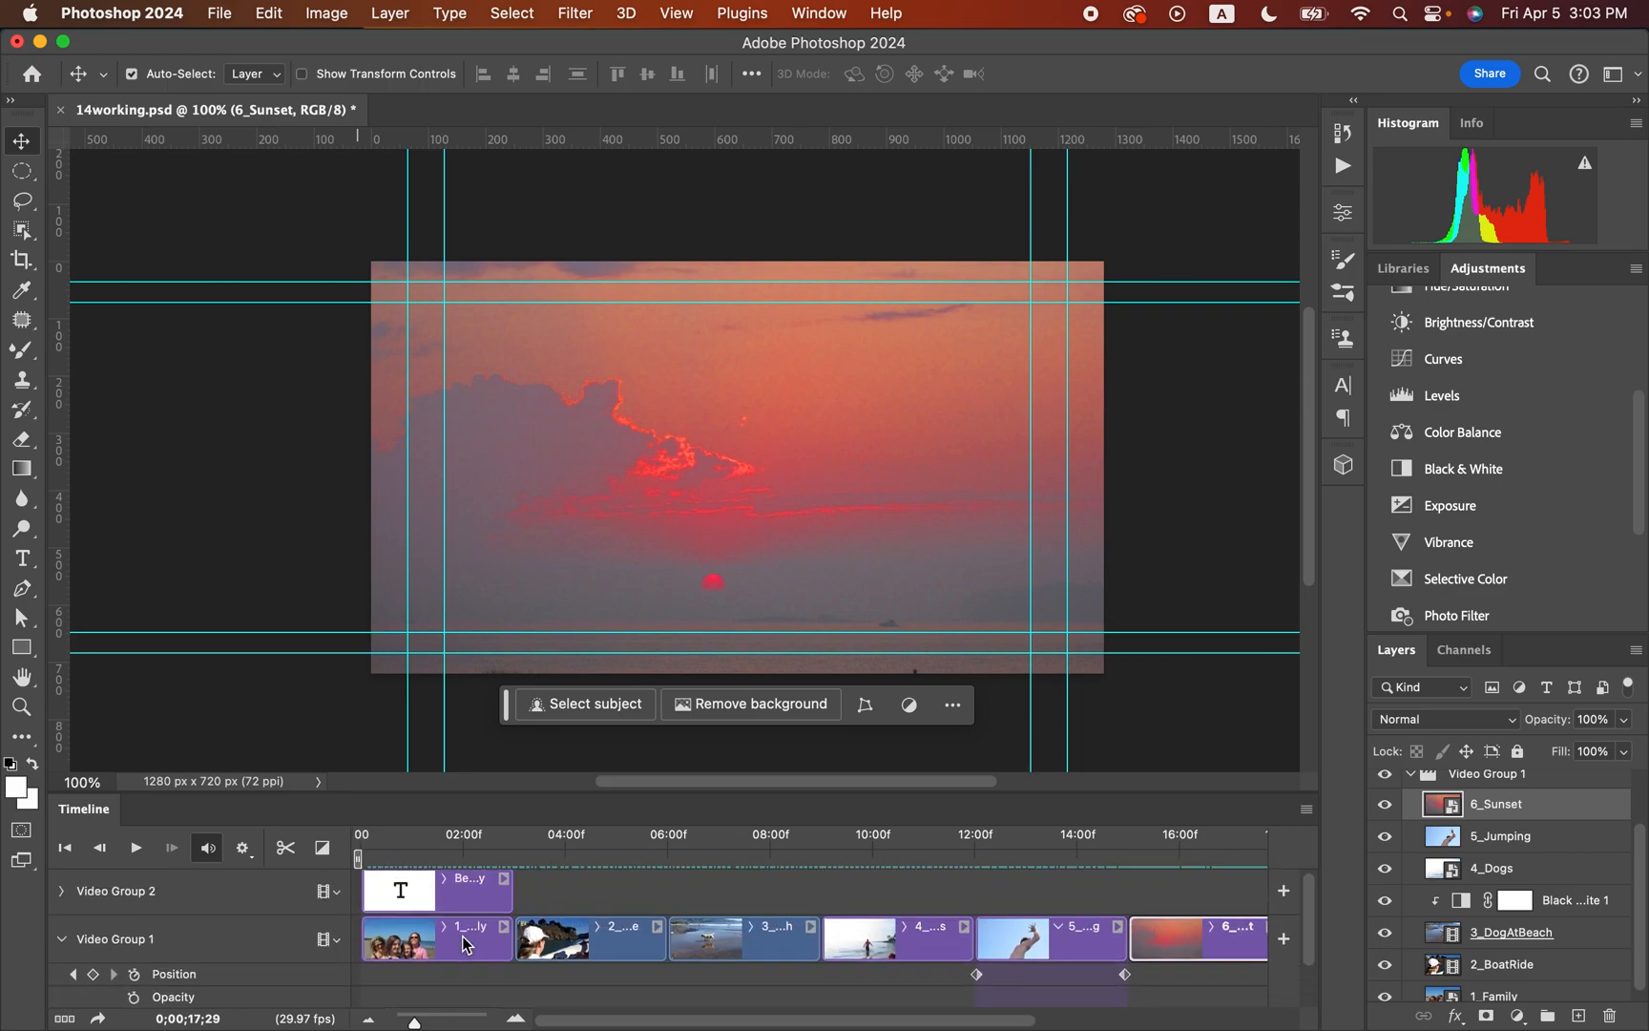
{"action": "scroll", "coordinate": [462, 944], "scroll_direction": "down", "scroll_amount": 1}
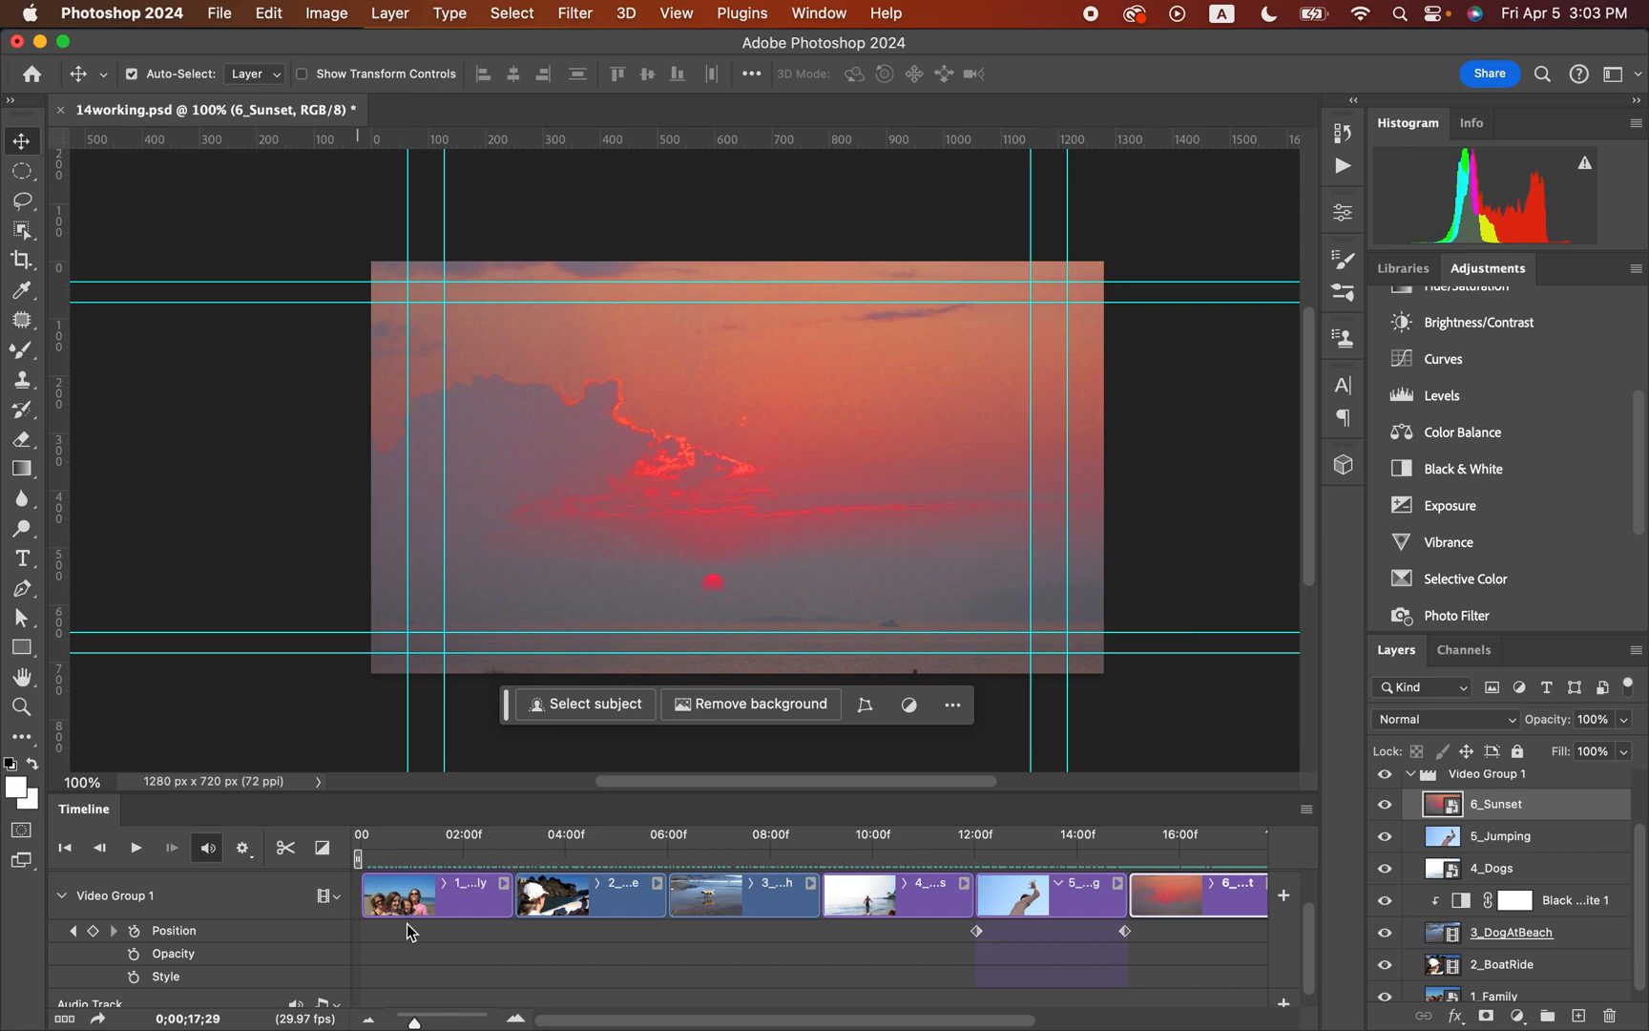
{"action": "left_click", "coordinate": [321, 850]}
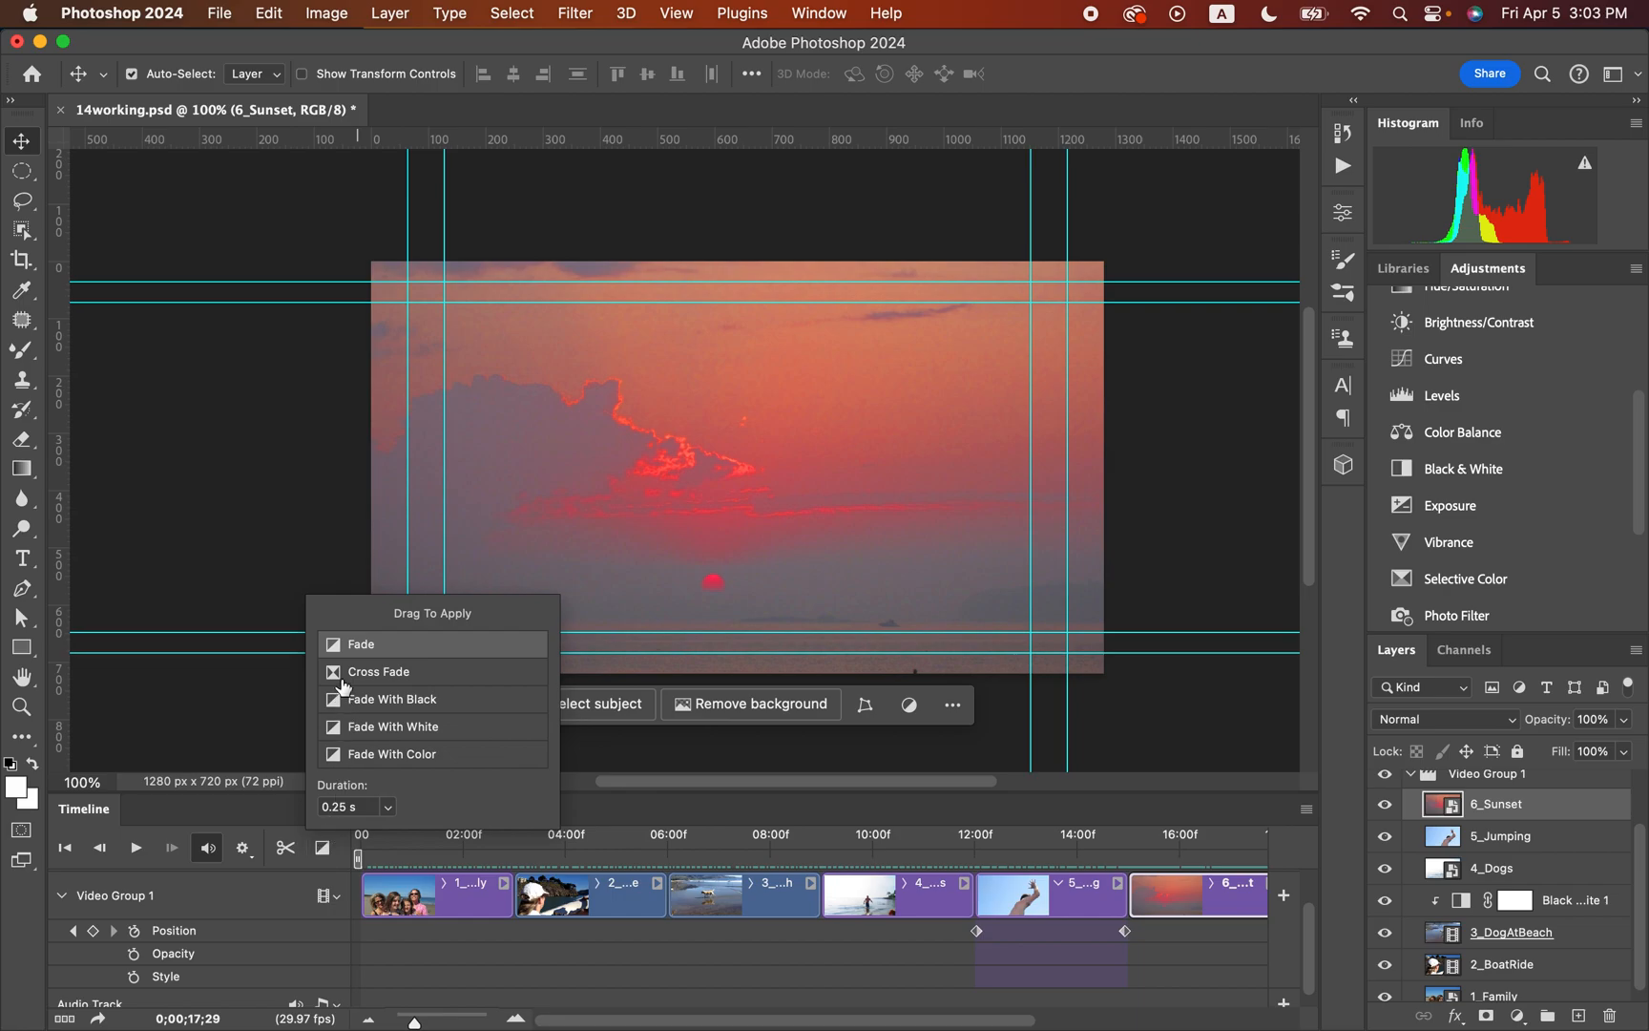
{"action": "left_click_drag", "start_coordinate": [336, 676], "coordinate": [516, 907]}
{"action": "left_click_drag", "start_coordinate": [372, 672], "coordinate": [657, 897]}
{"action": "left_click_drag", "start_coordinate": [390, 674], "coordinate": [802, 908]}
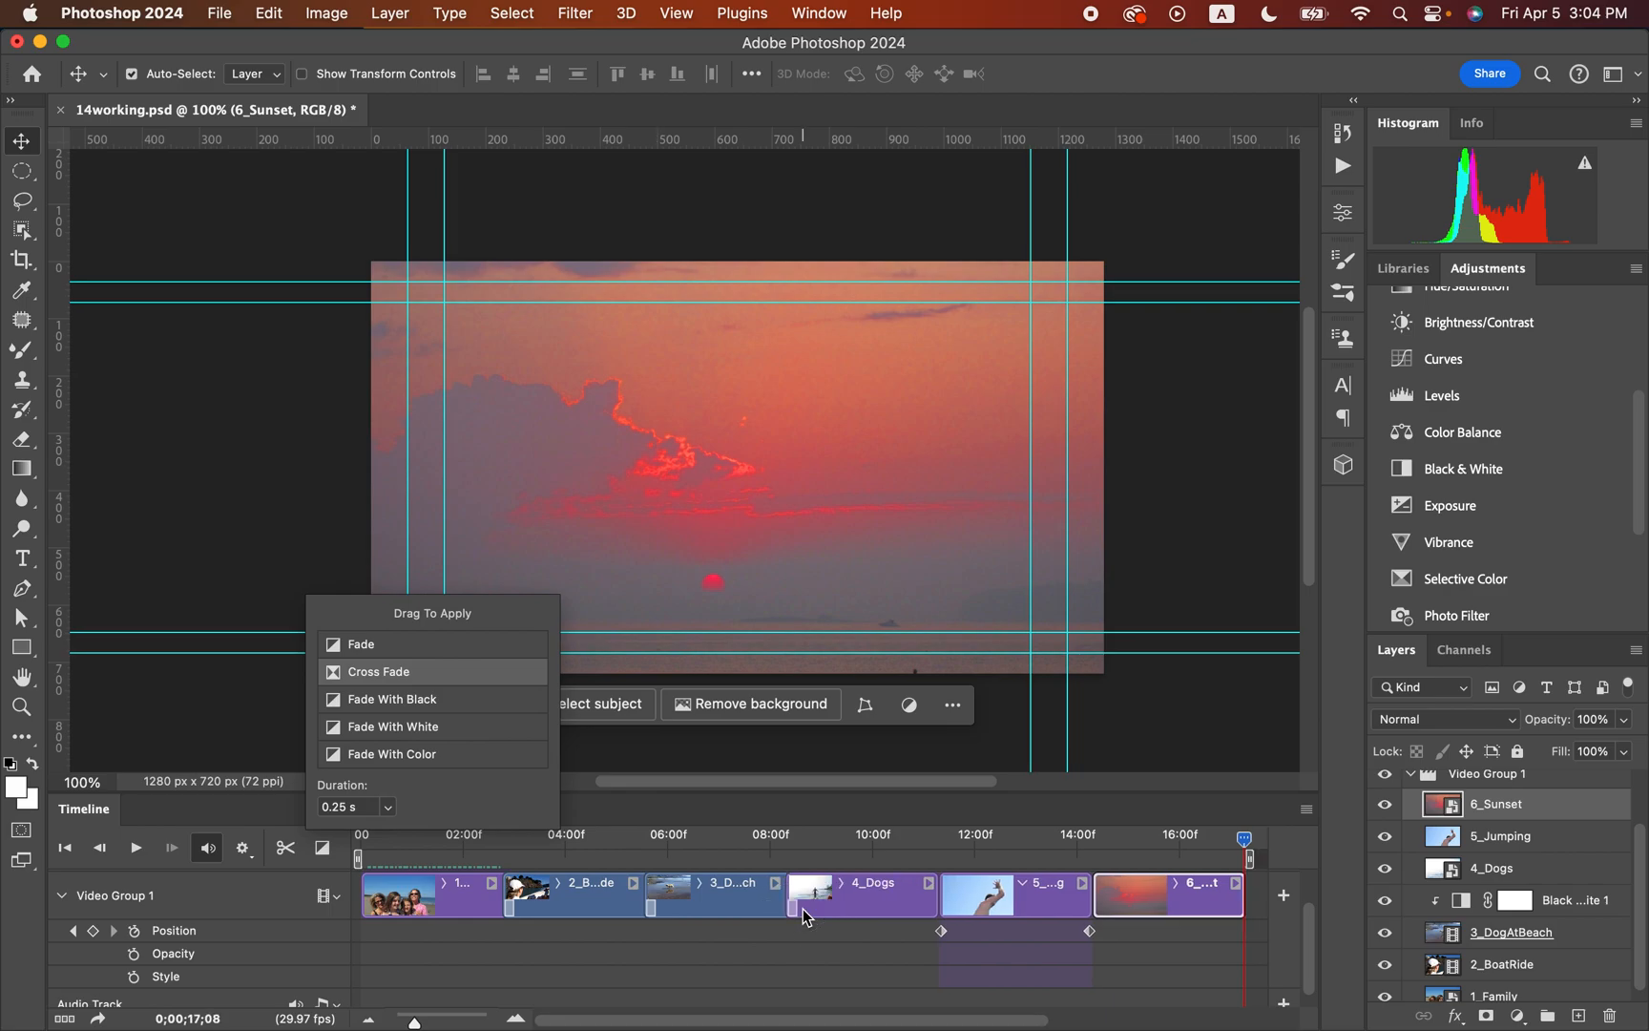
{"action": "left_click_drag", "start_coordinate": [414, 676], "coordinate": [941, 902]}
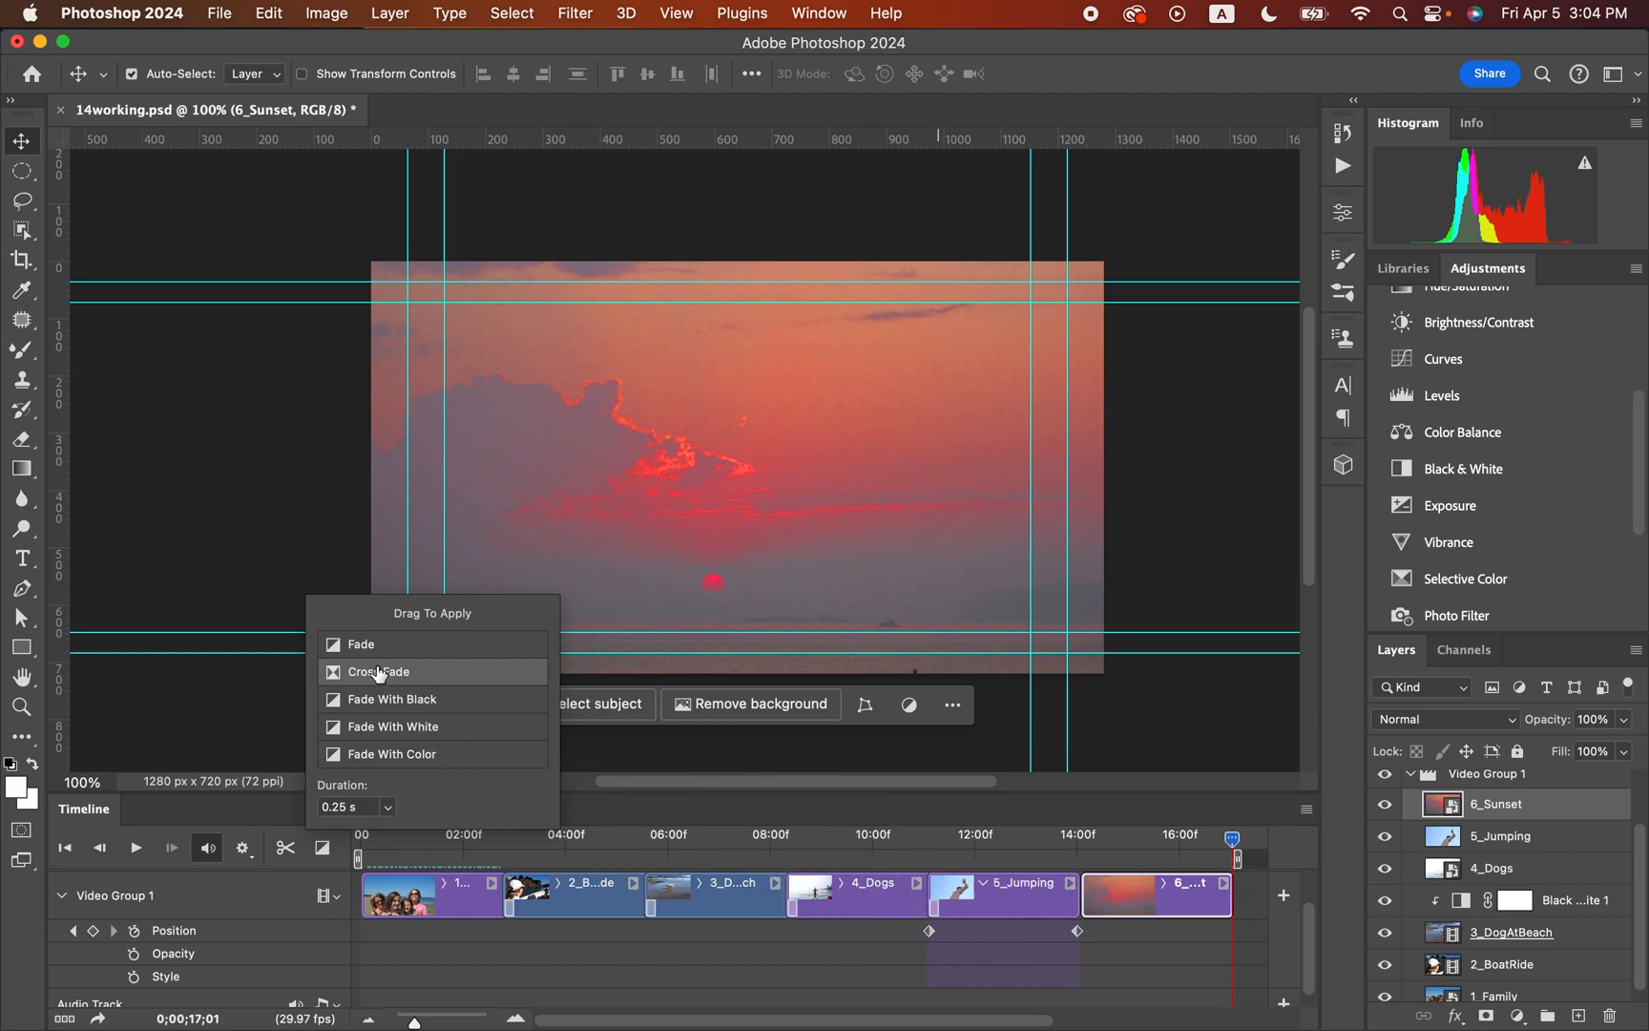
{"action": "left_click_drag", "start_coordinate": [379, 674], "coordinate": [1082, 895]}
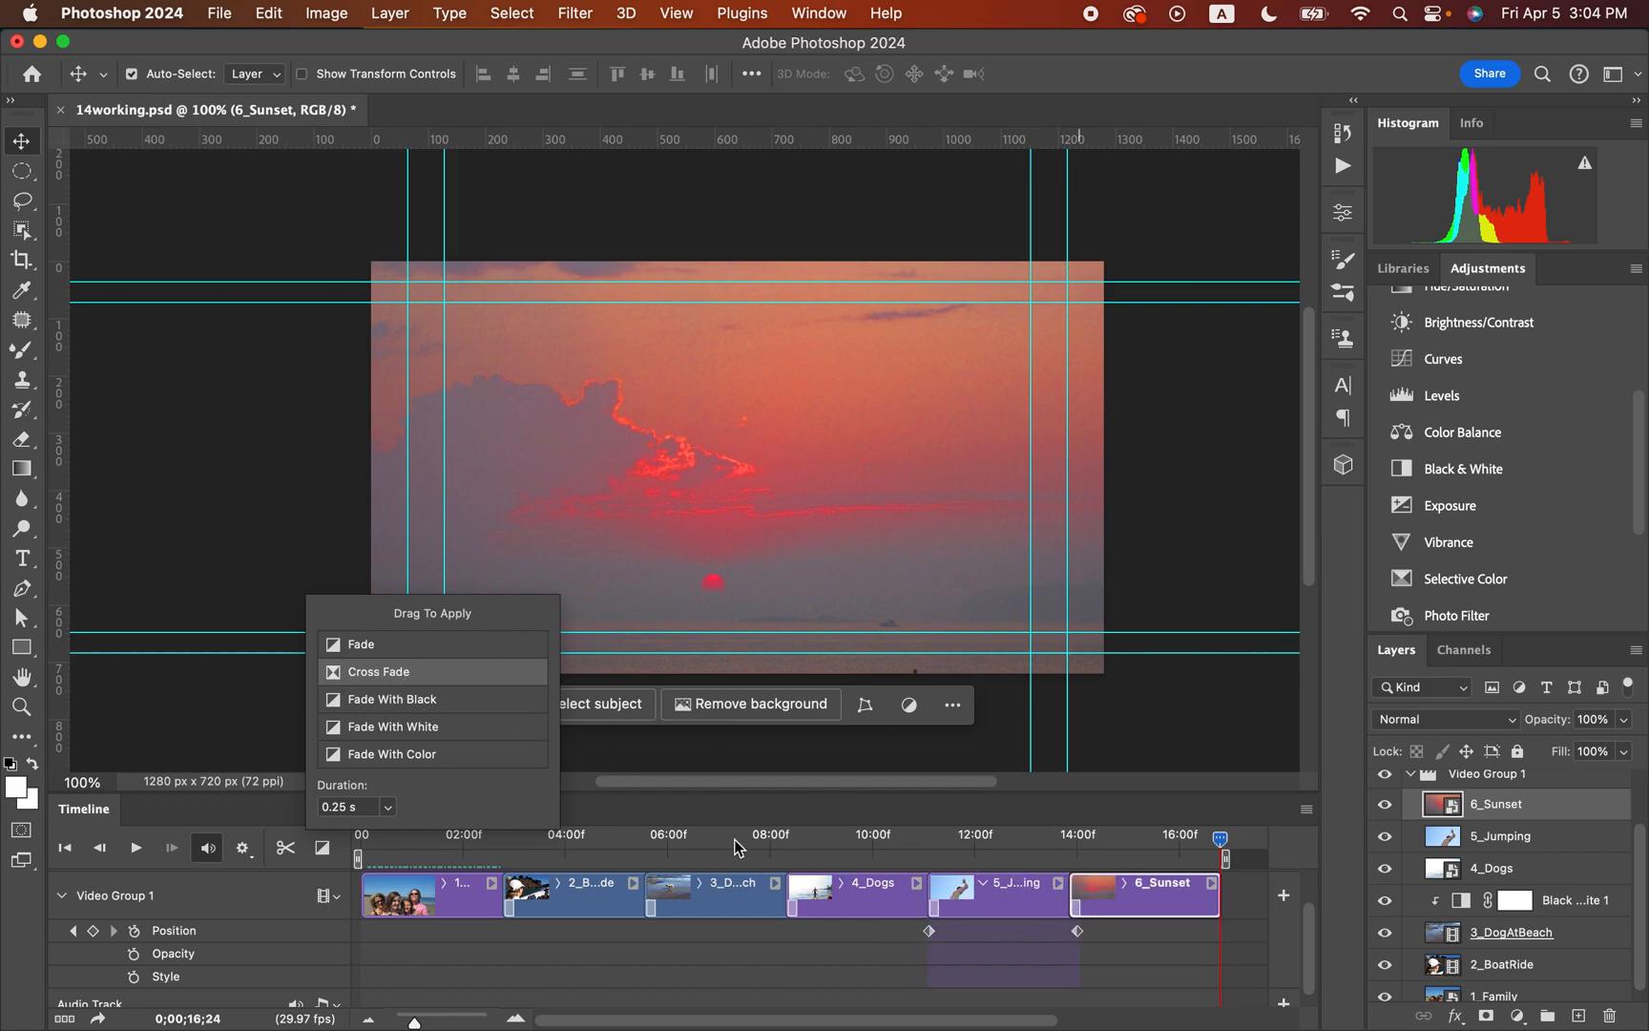
{"action": "left_click_drag", "start_coordinate": [1221, 839], "coordinate": [684, 840]}
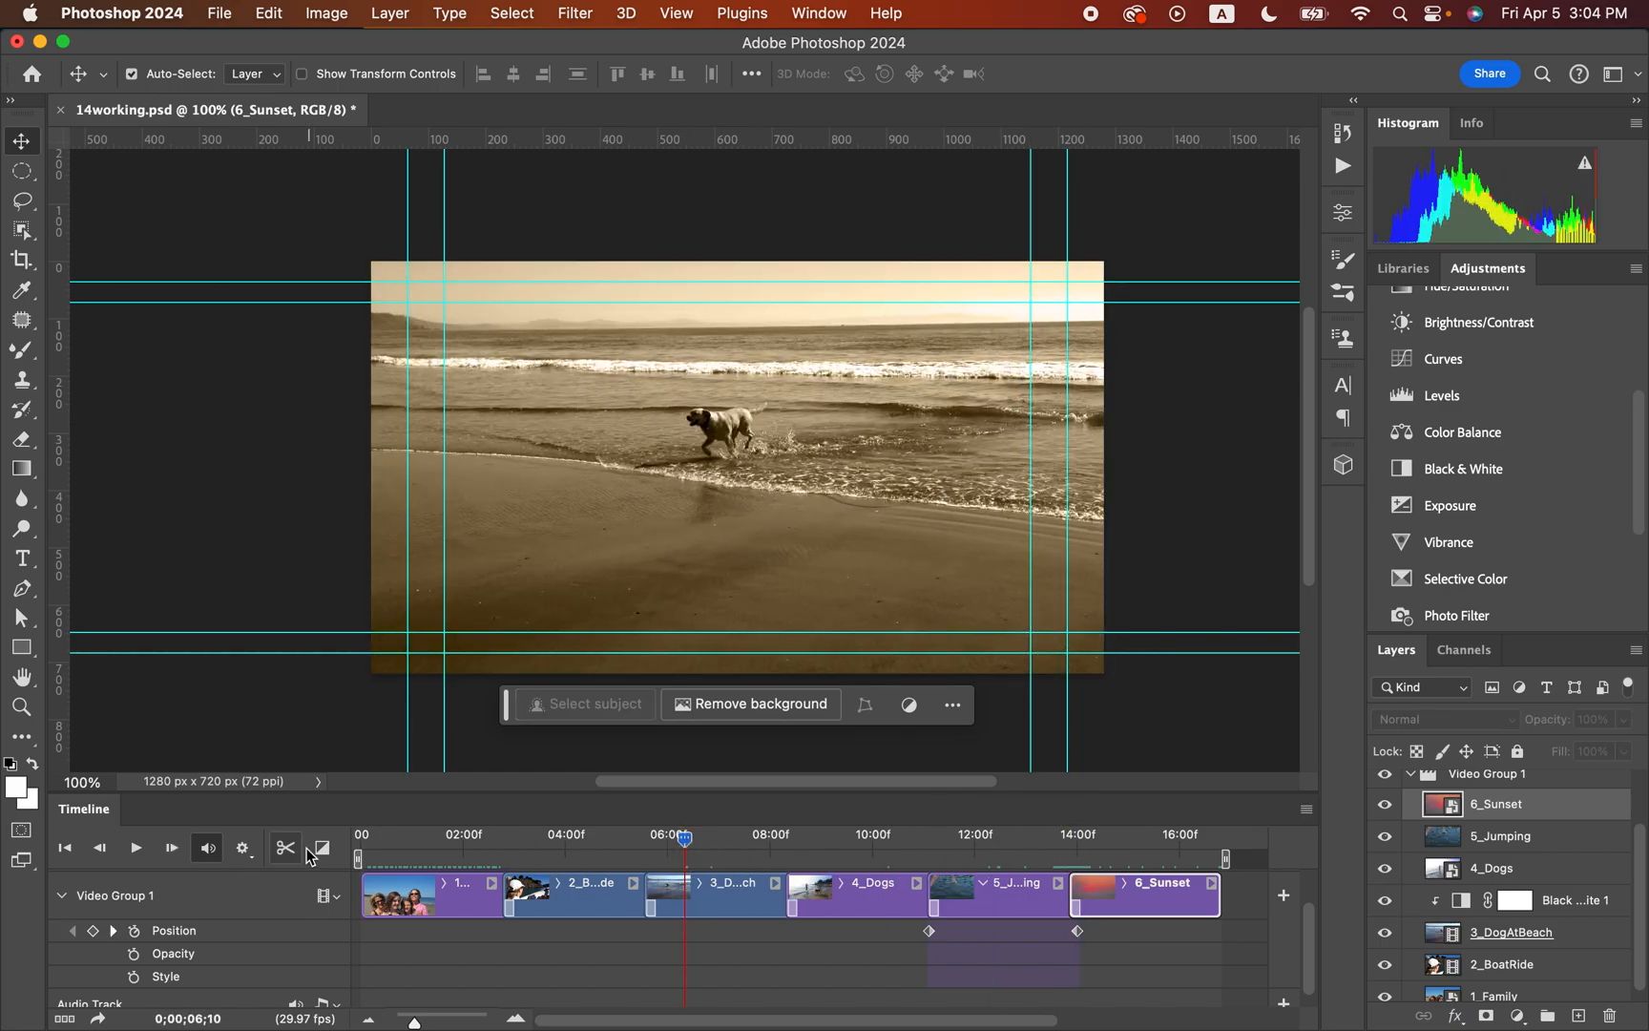
Step: Add a 0.25 s Fade With Black transition to the end of the 6_Sunset clip and return the playhead to the timeline start
{"action": "left_click", "coordinate": [323, 849]}
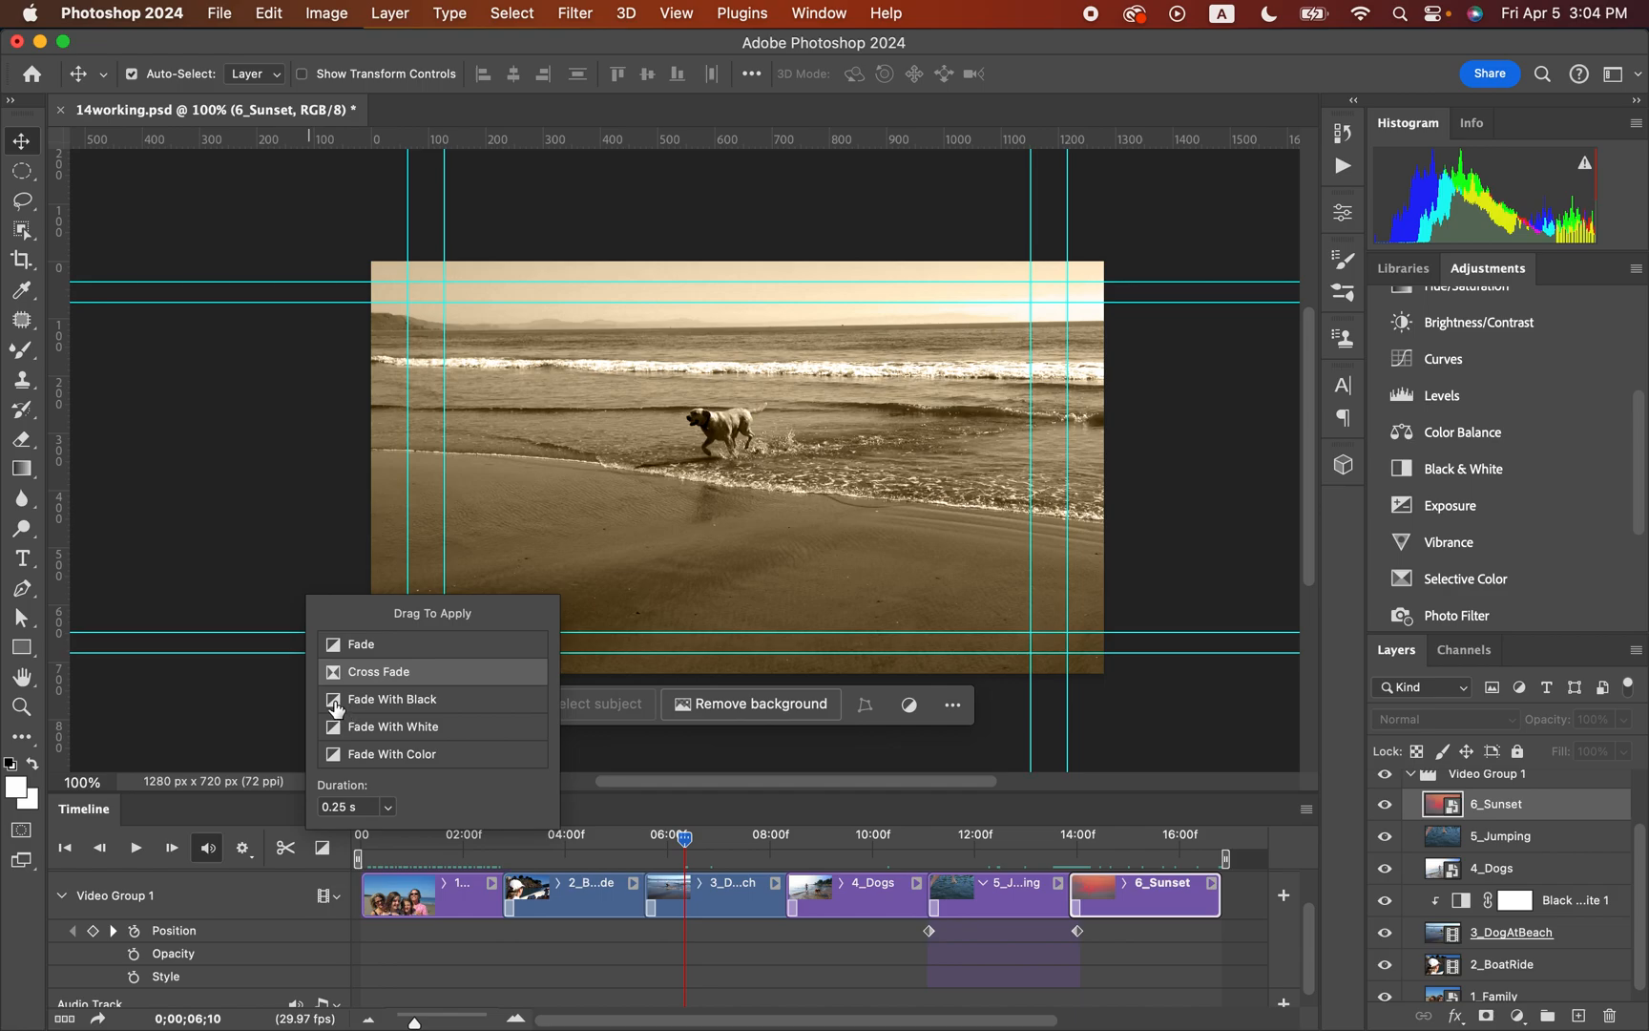
{"action": "mouse_move", "coordinate": [334, 706]}
{"action": "left_mouse_down"}
{"action": "mouse_move", "coordinate": [733, 763]}
{"action": "mouse_move", "coordinate": [1117, 918]}
{"action": "mouse_move", "coordinate": [1218, 921]}
{"action": "left_mouse_up"}
{"action": "left_click", "coordinate": [1203, 860]}
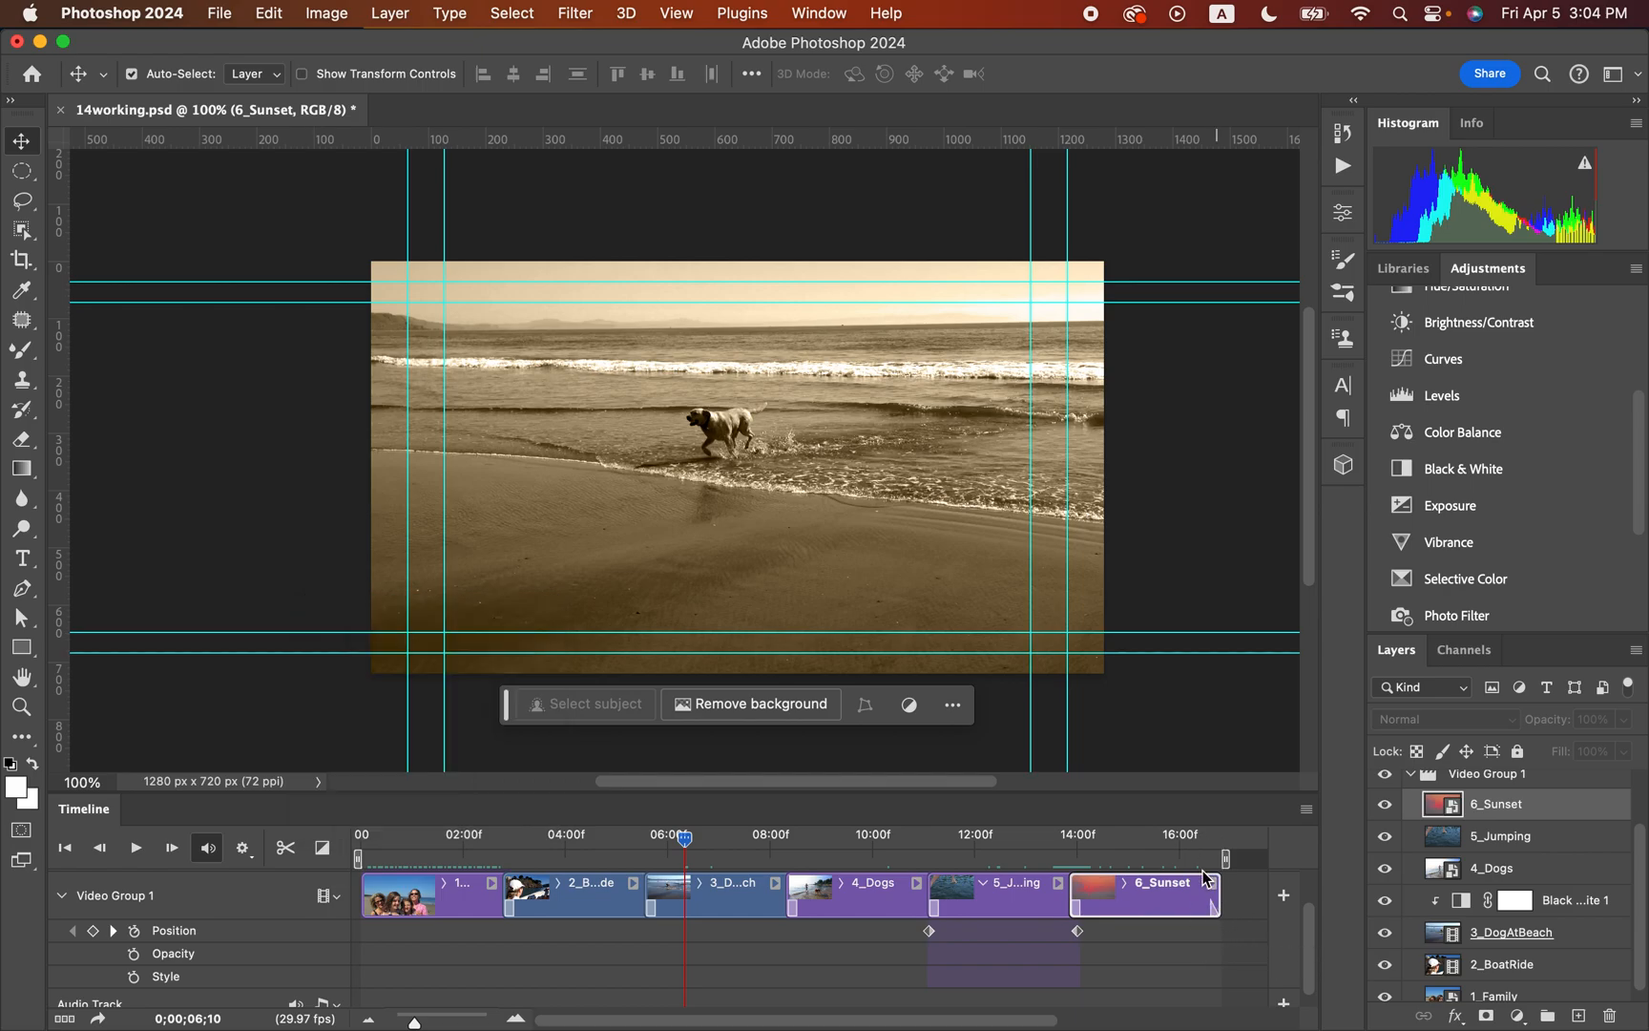
{"action": "left_click_drag", "start_coordinate": [1199, 851], "coordinate": [336, 838]}
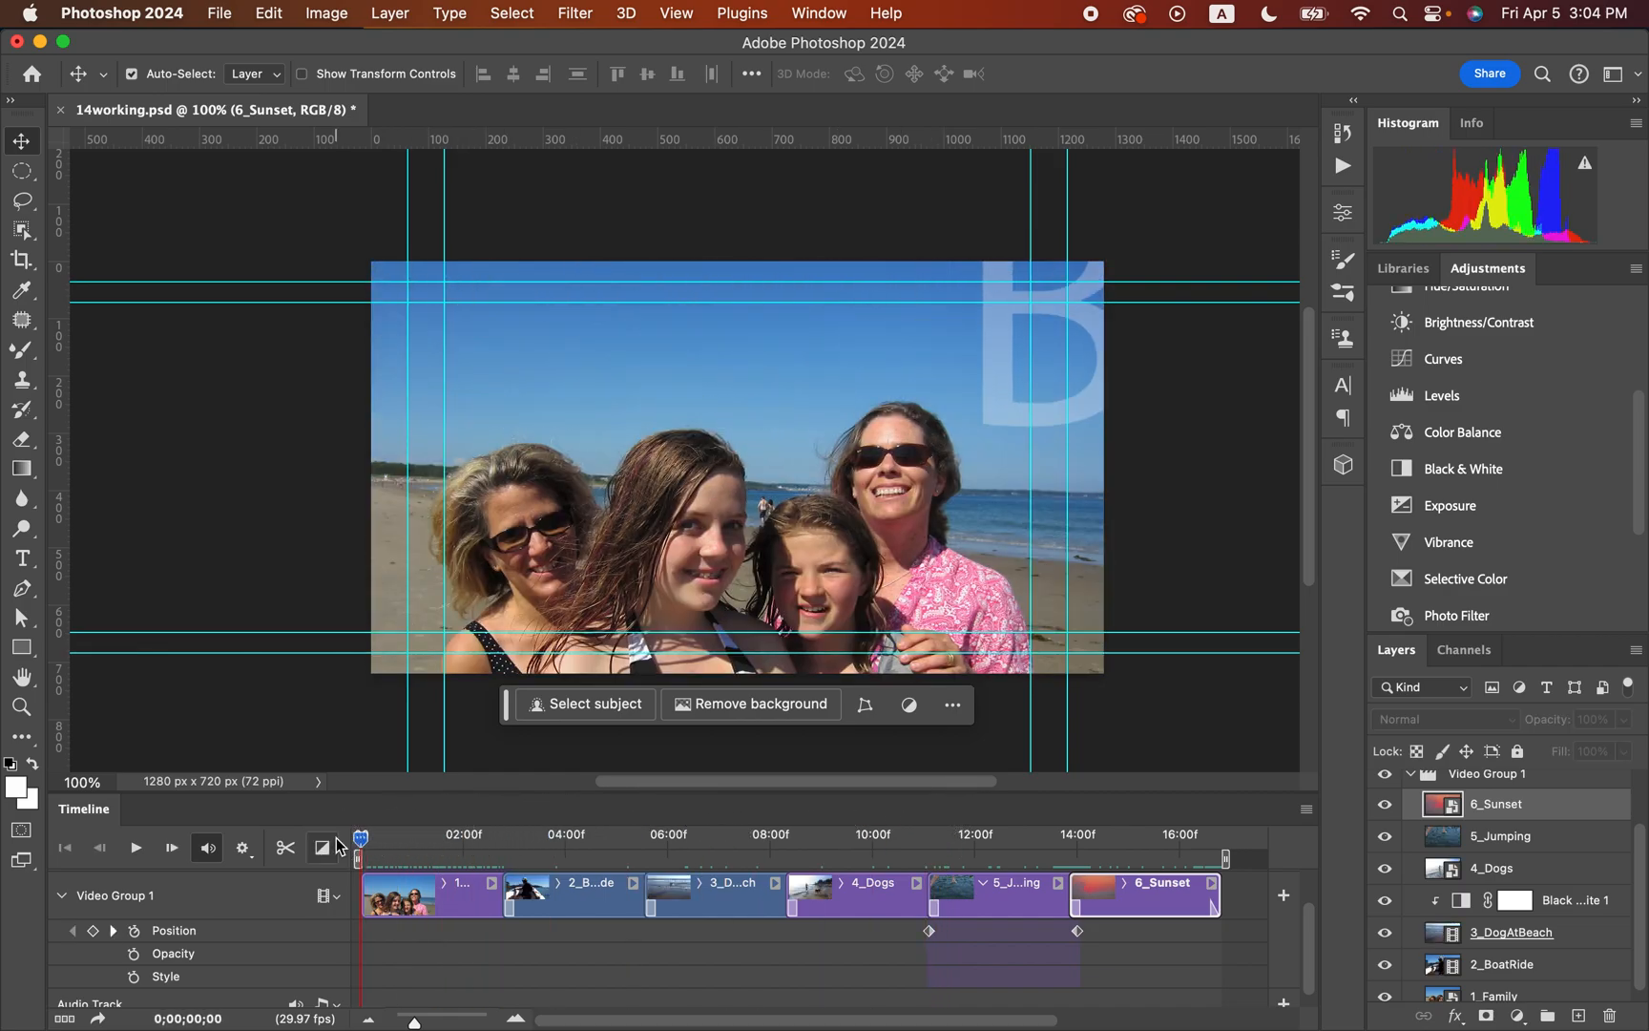
Step: Collapse the Video Group 1 properties and add beachsong.mp3 from the Lesson11 folder to the audio track
{"action": "left_click", "coordinate": [59, 894]}
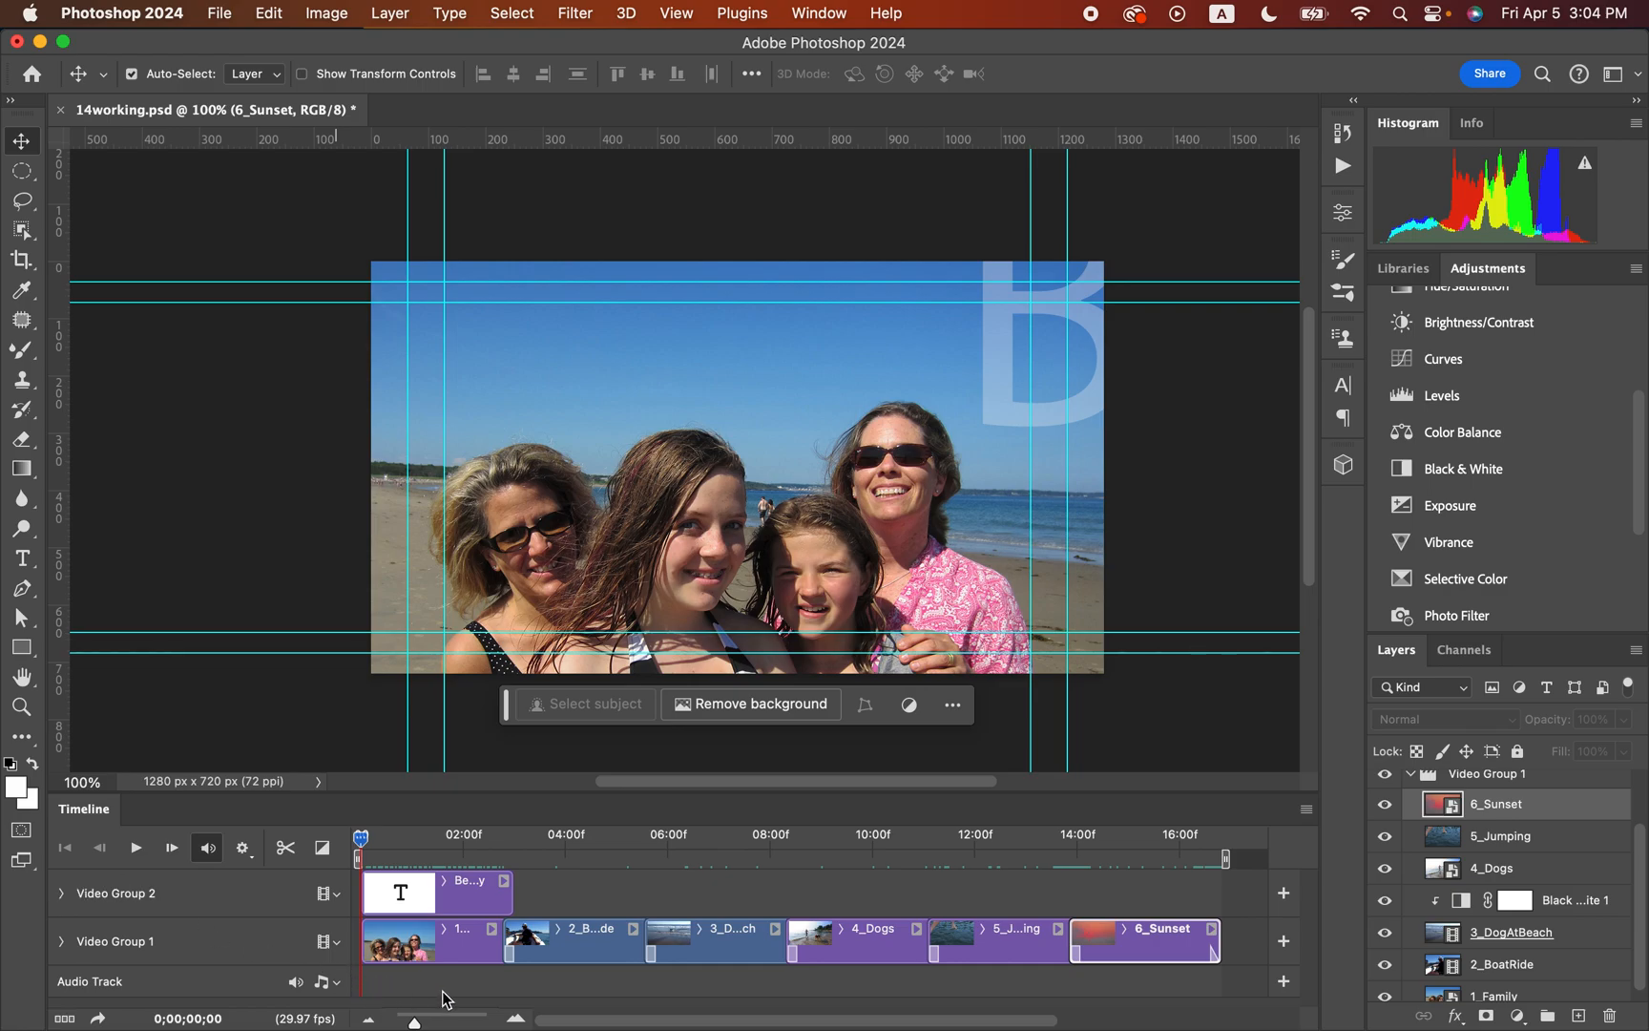
{"action": "left_click", "coordinate": [336, 990]}
{"action": "left_click", "coordinate": [330, 987]}
{"action": "left_click", "coordinate": [333, 989]}
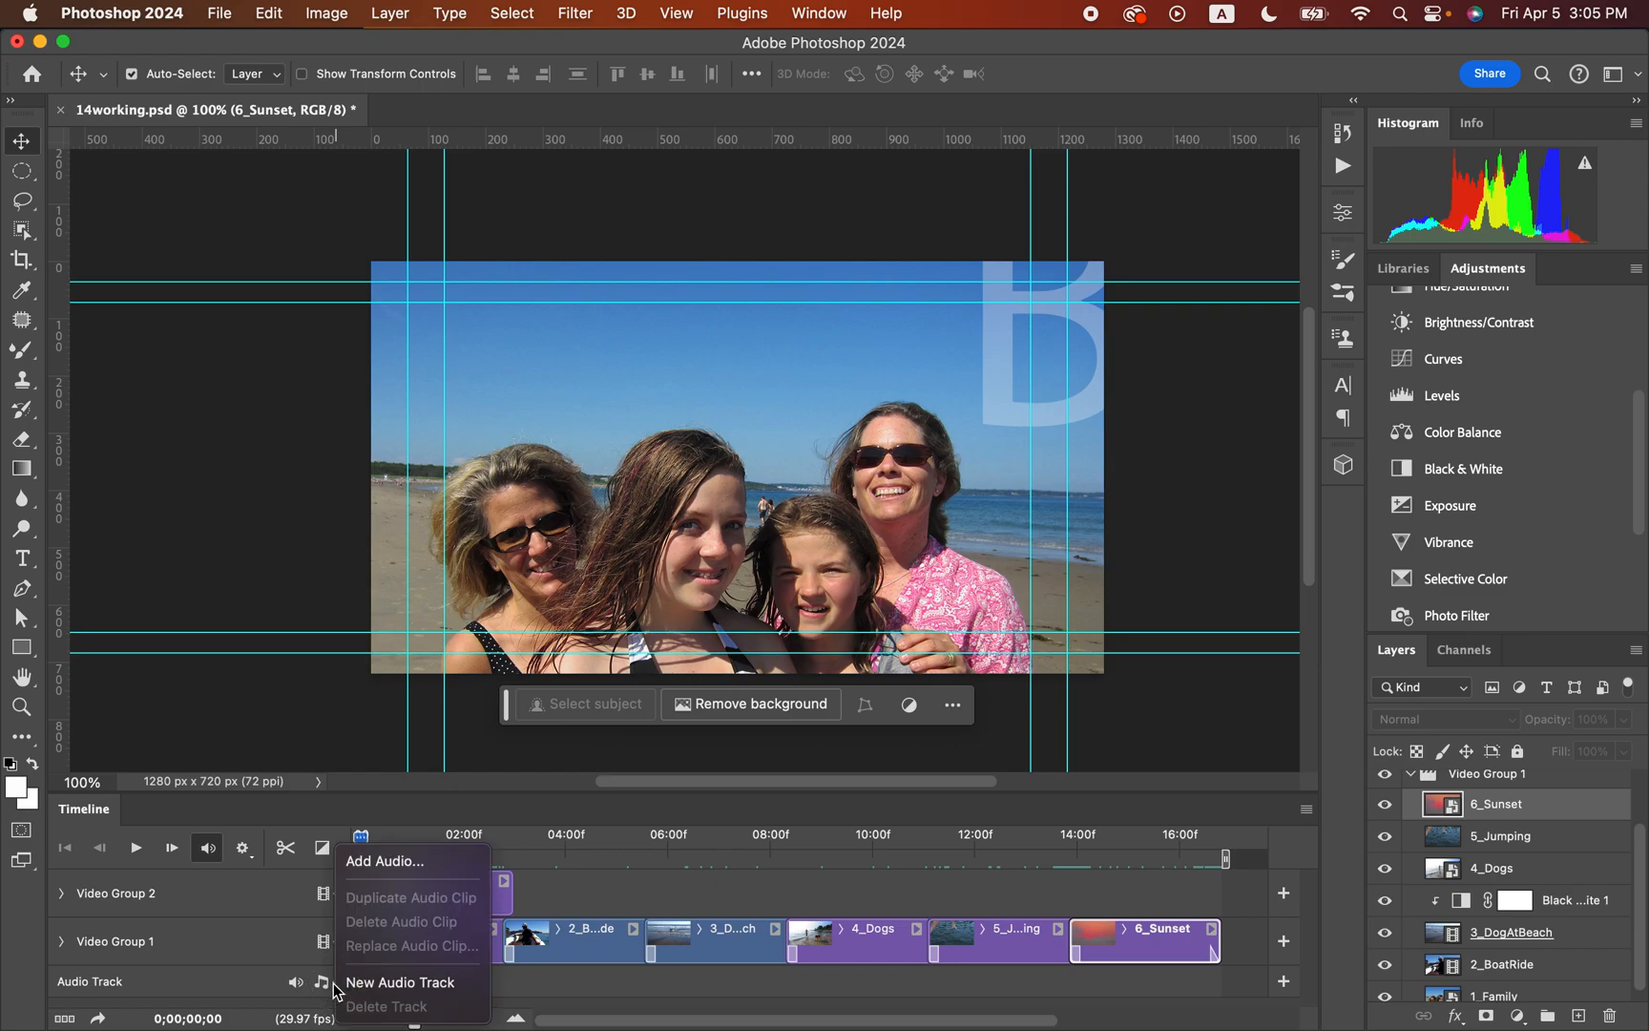
{"action": "left_click", "coordinate": [392, 862]}
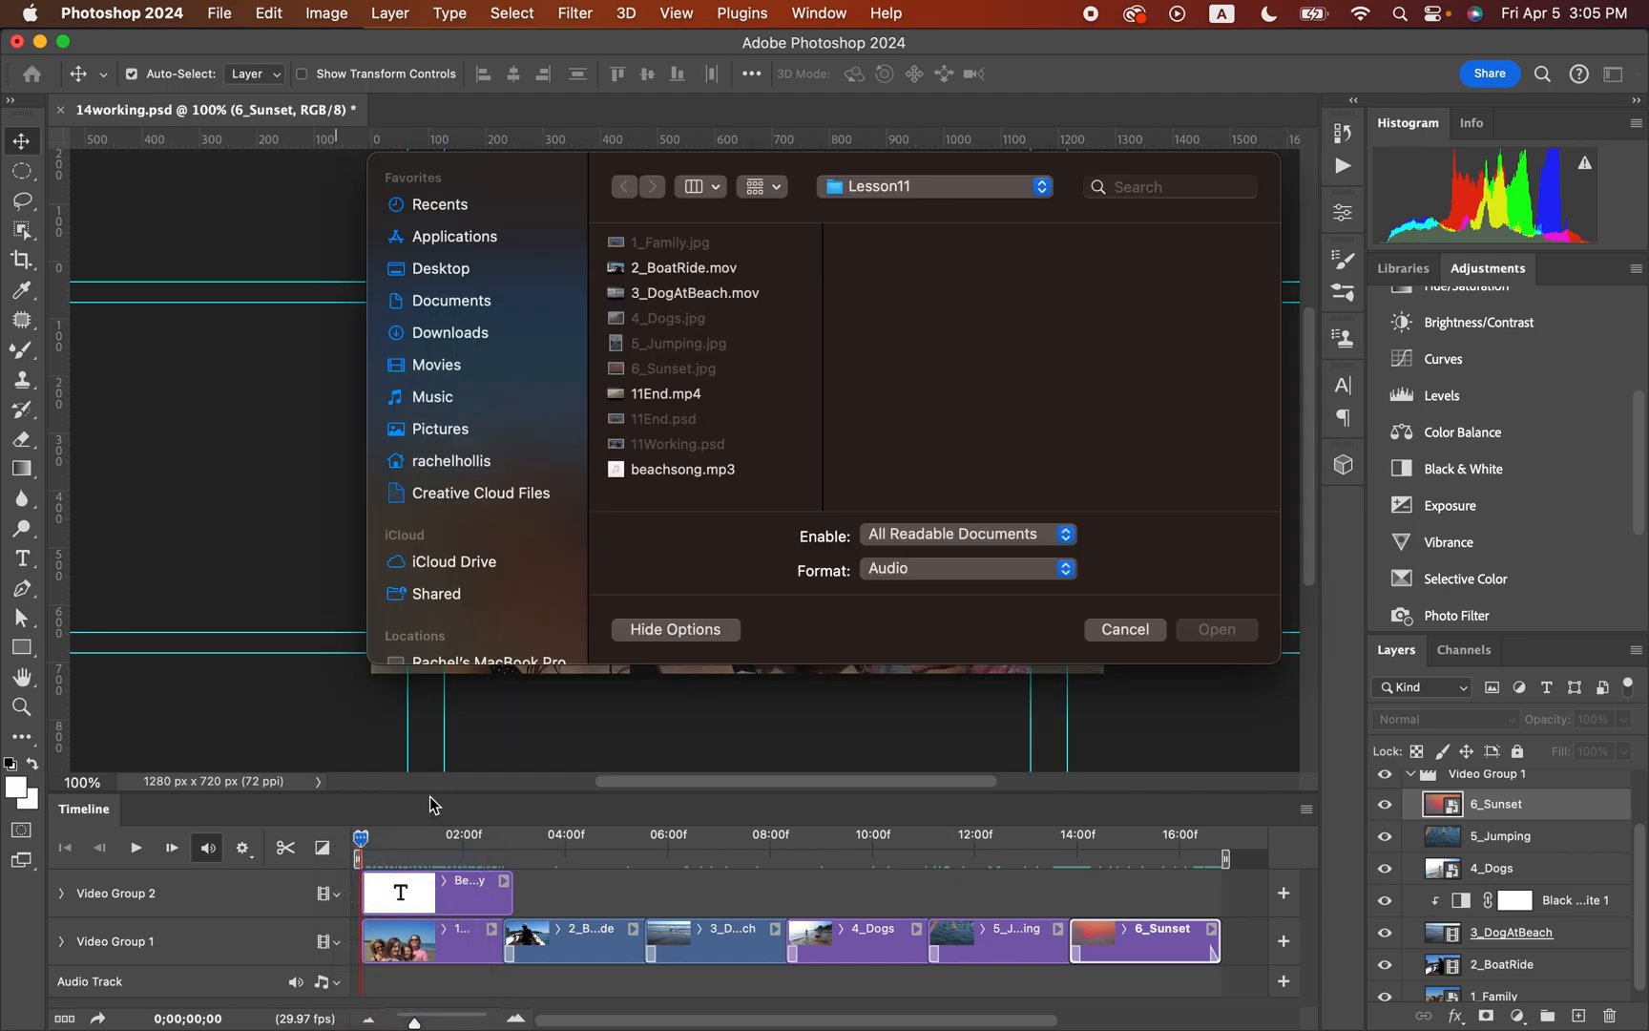
{"action": "left_click", "coordinate": [677, 472]}
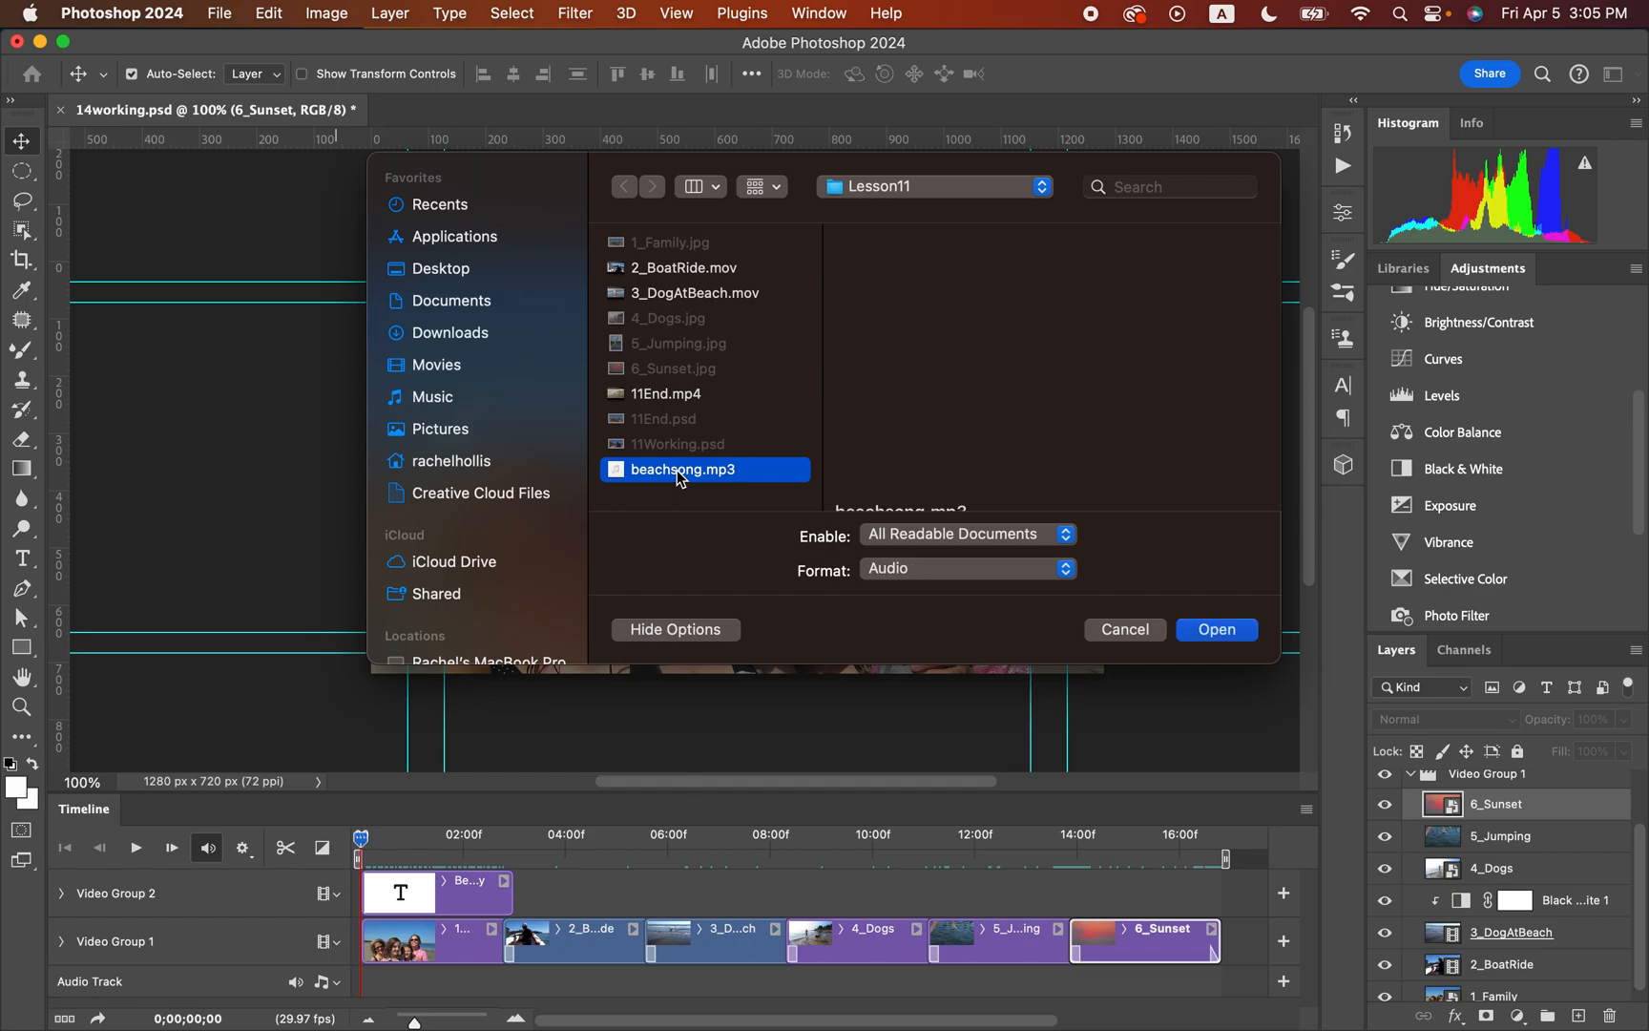
{"action": "double_click", "coordinate": [680, 470]}
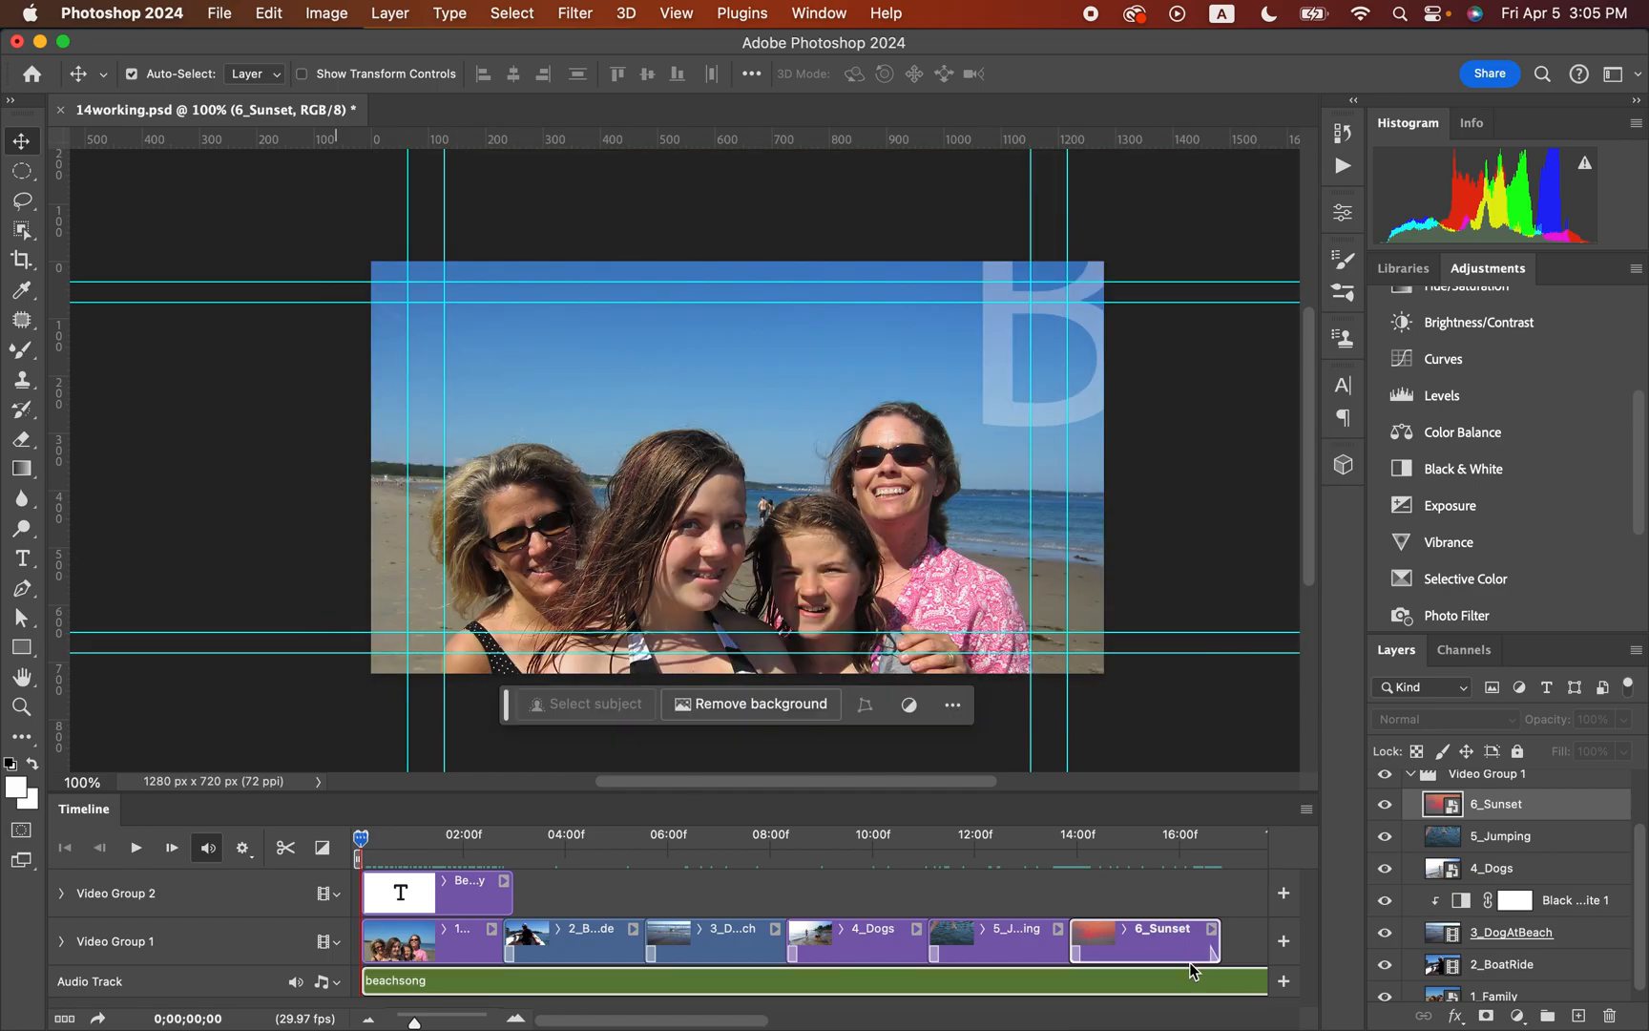
Step: Split the beachsong audio clip at the end of the 6_Sunset clip and delete the excess part after it
{"action": "scroll", "coordinate": [1189, 962], "scroll_direction": "right", "scroll_amount": 15}
{"action": "scroll", "coordinate": [1189, 962], "scroll_direction": "left", "scroll_amount": 10}
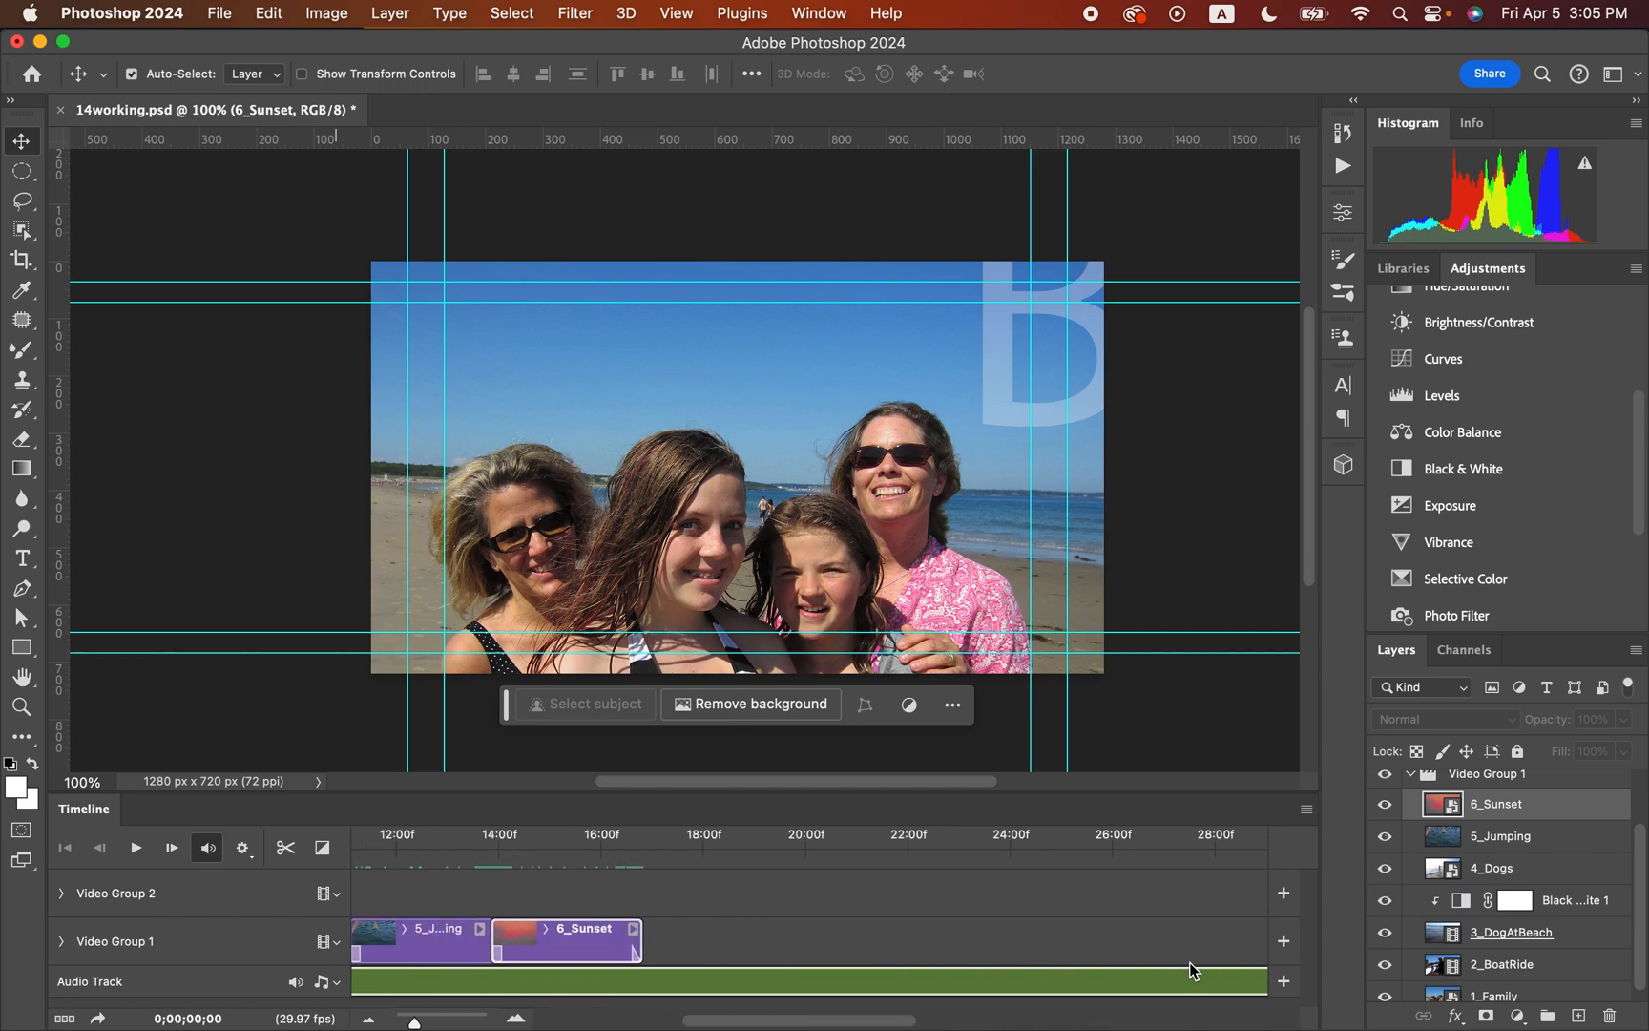
{"action": "scroll", "coordinate": [1190, 962], "scroll_direction": "left", "scroll_amount": 4}
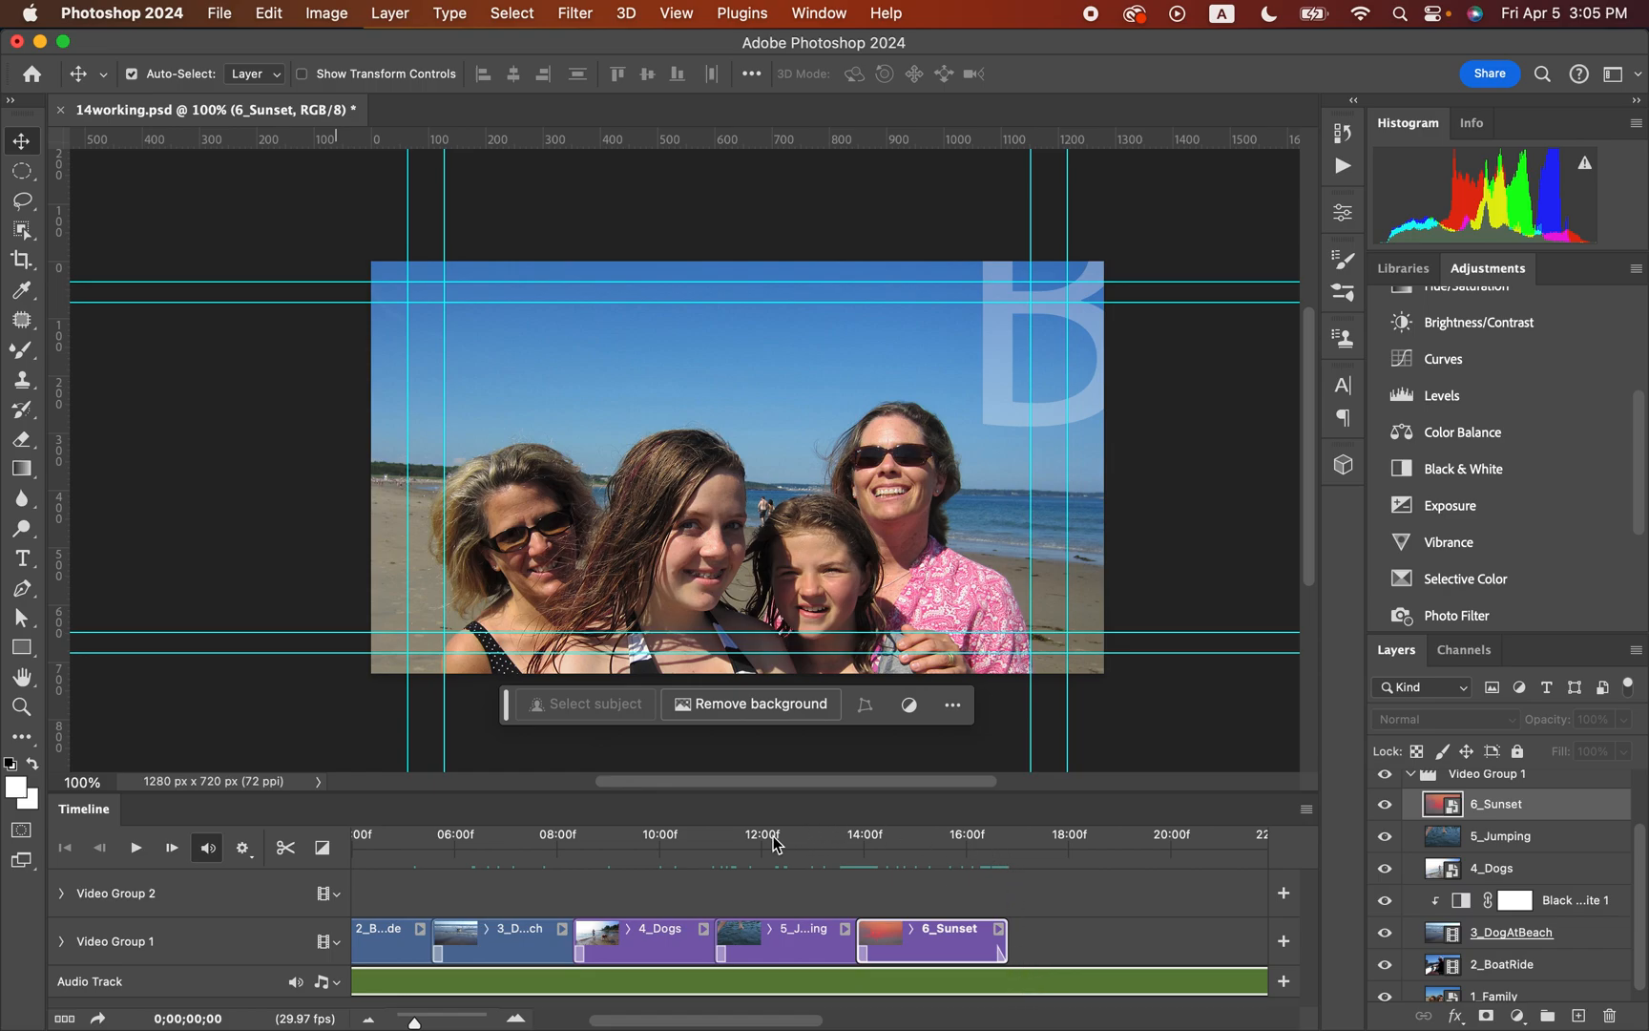
{"action": "left_click", "coordinate": [1013, 844]}
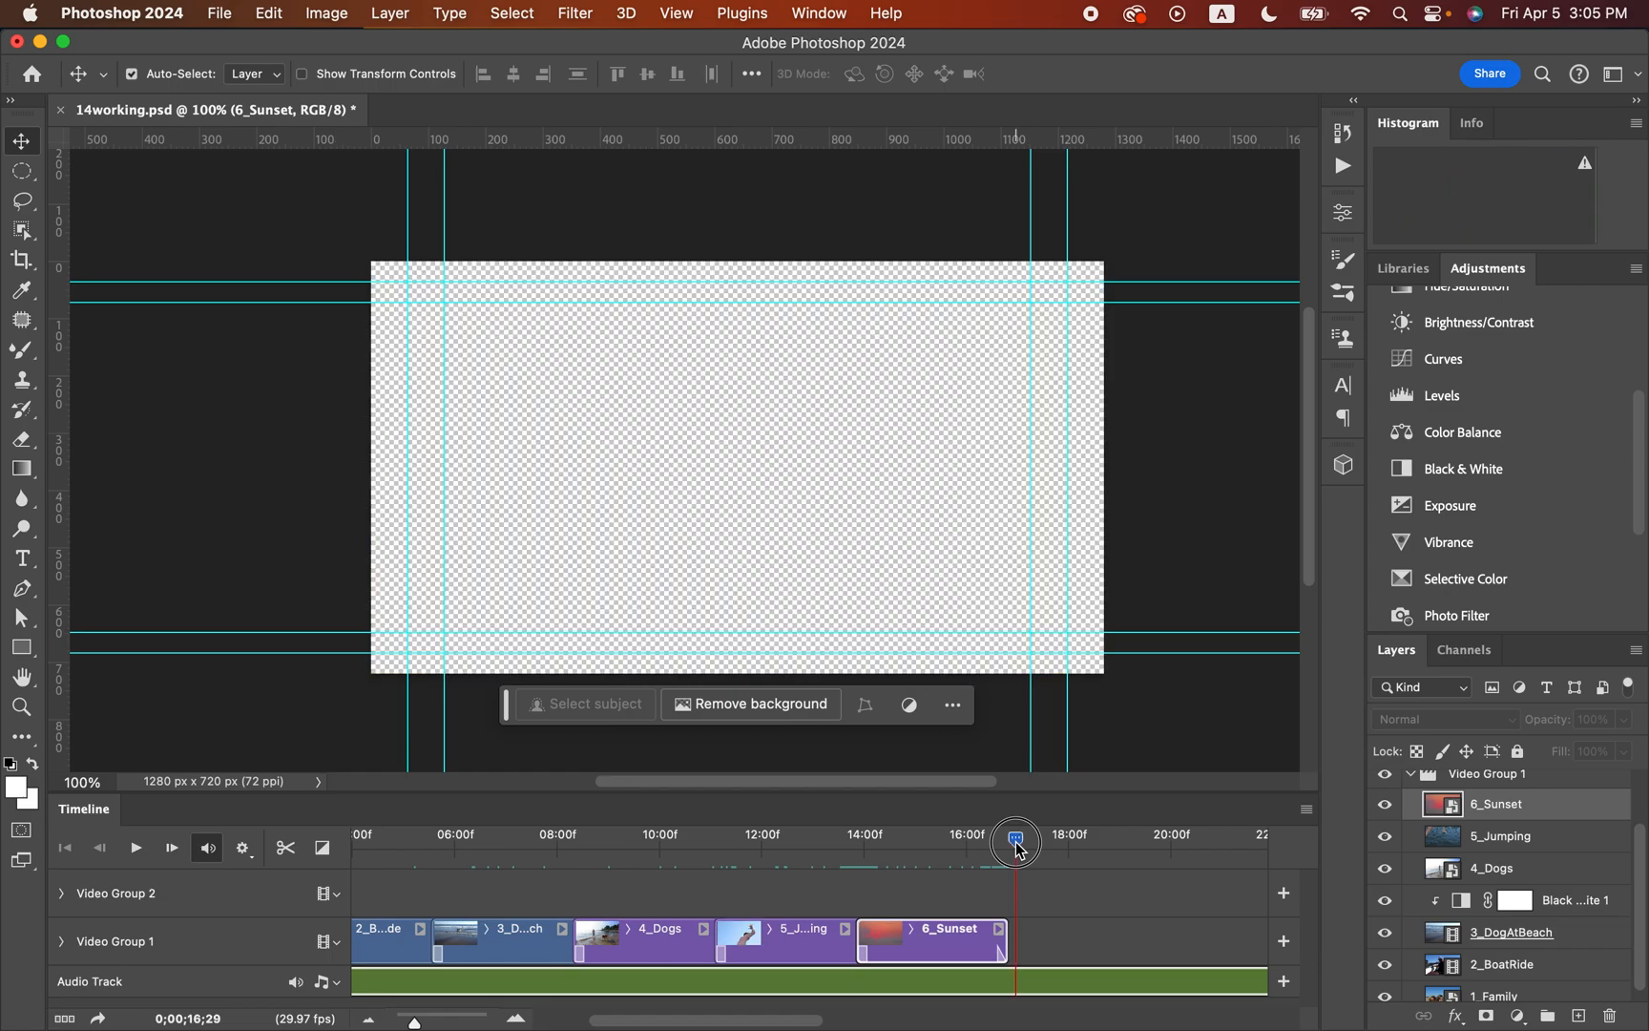
{"action": "left_click_drag", "start_coordinate": [1012, 843], "coordinate": [1010, 842]}
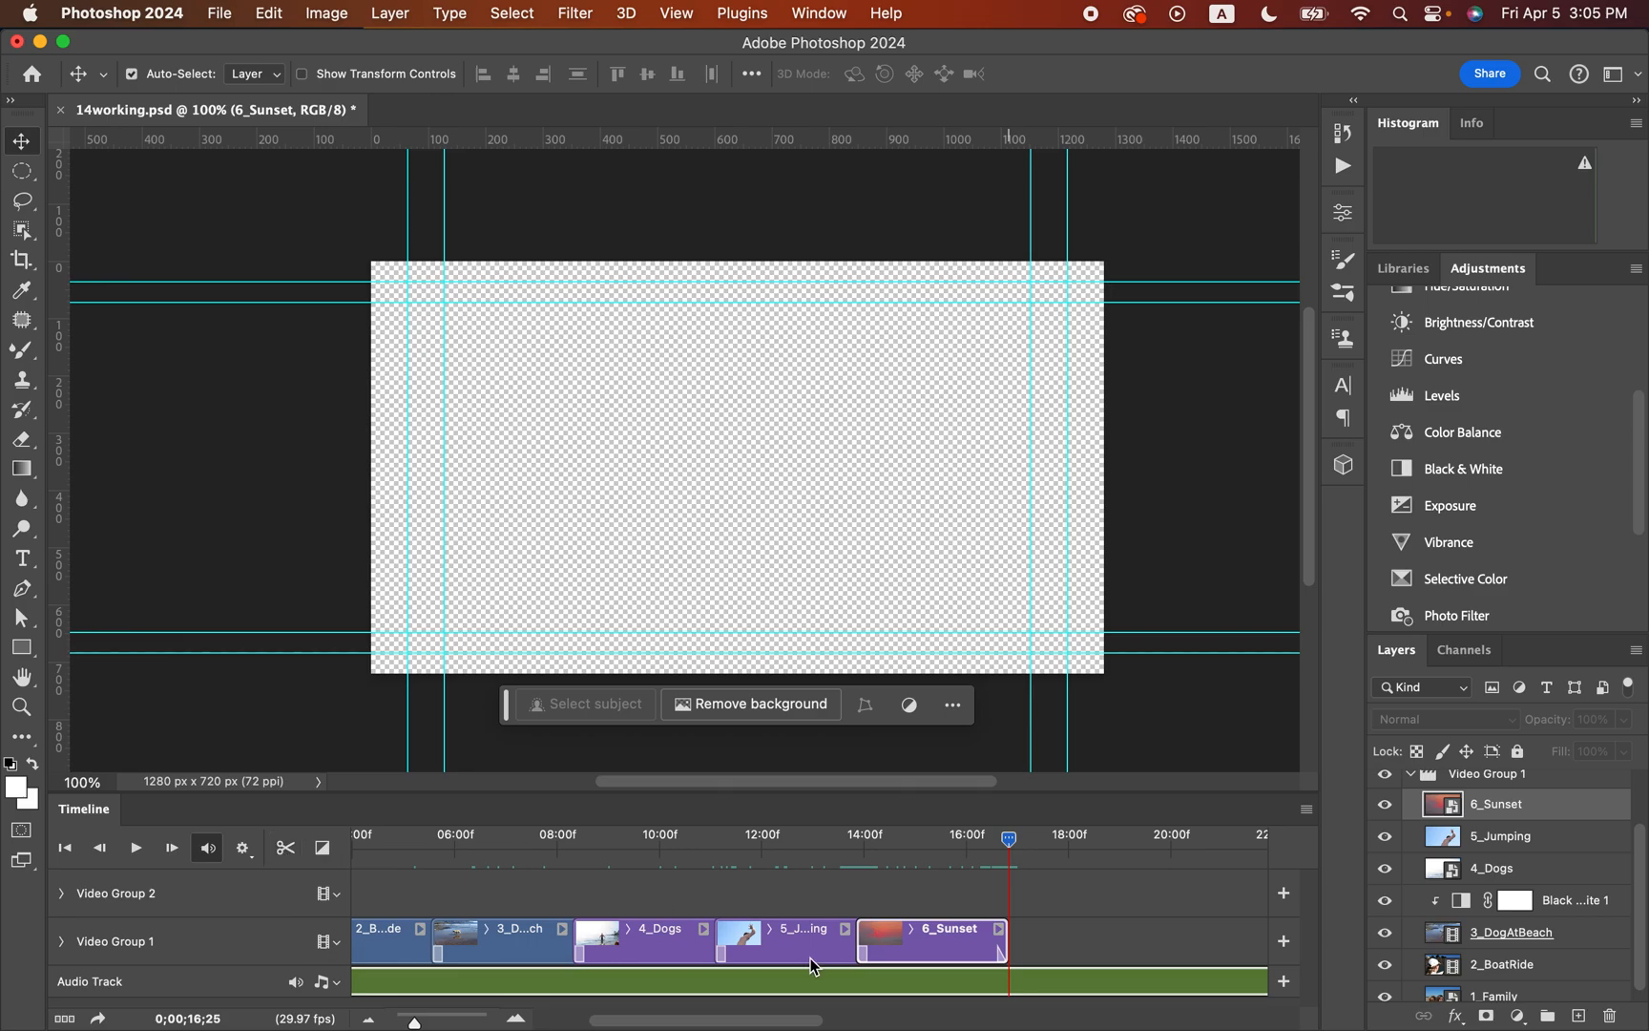
{"action": "left_click", "coordinate": [1091, 979]}
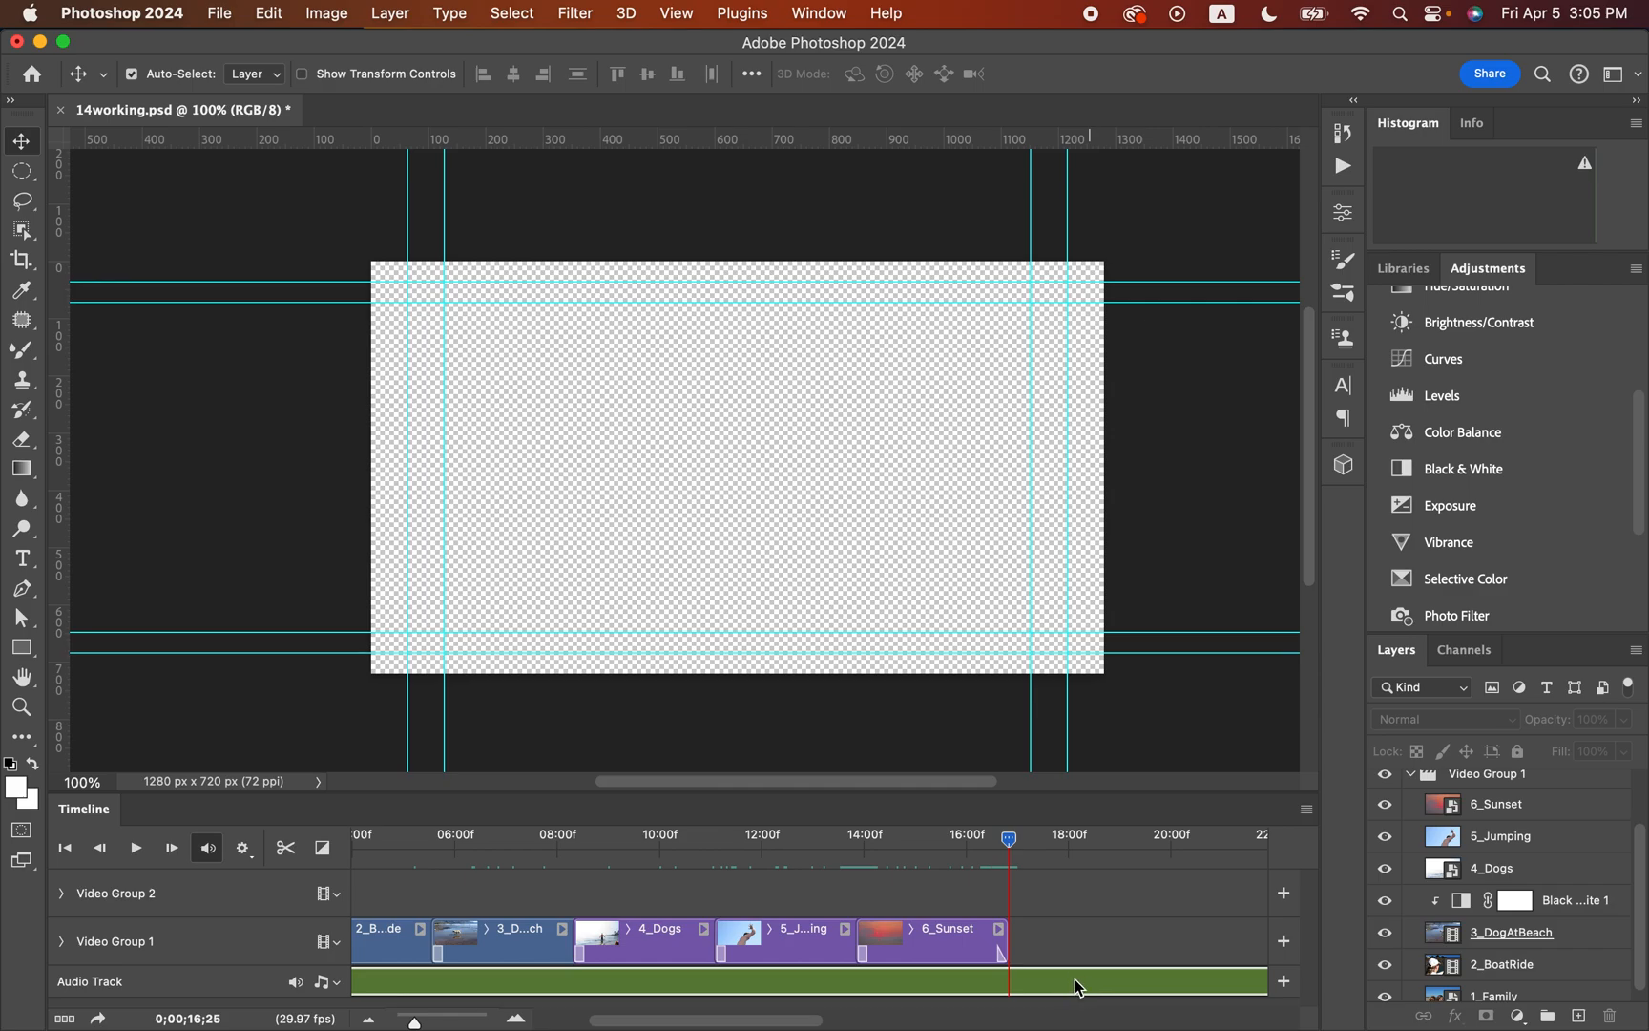
{"action": "left_click", "coordinate": [286, 852]}
{"action": "left_click", "coordinate": [1091, 981]}
{"action": "key", "text": "BackSpace"}
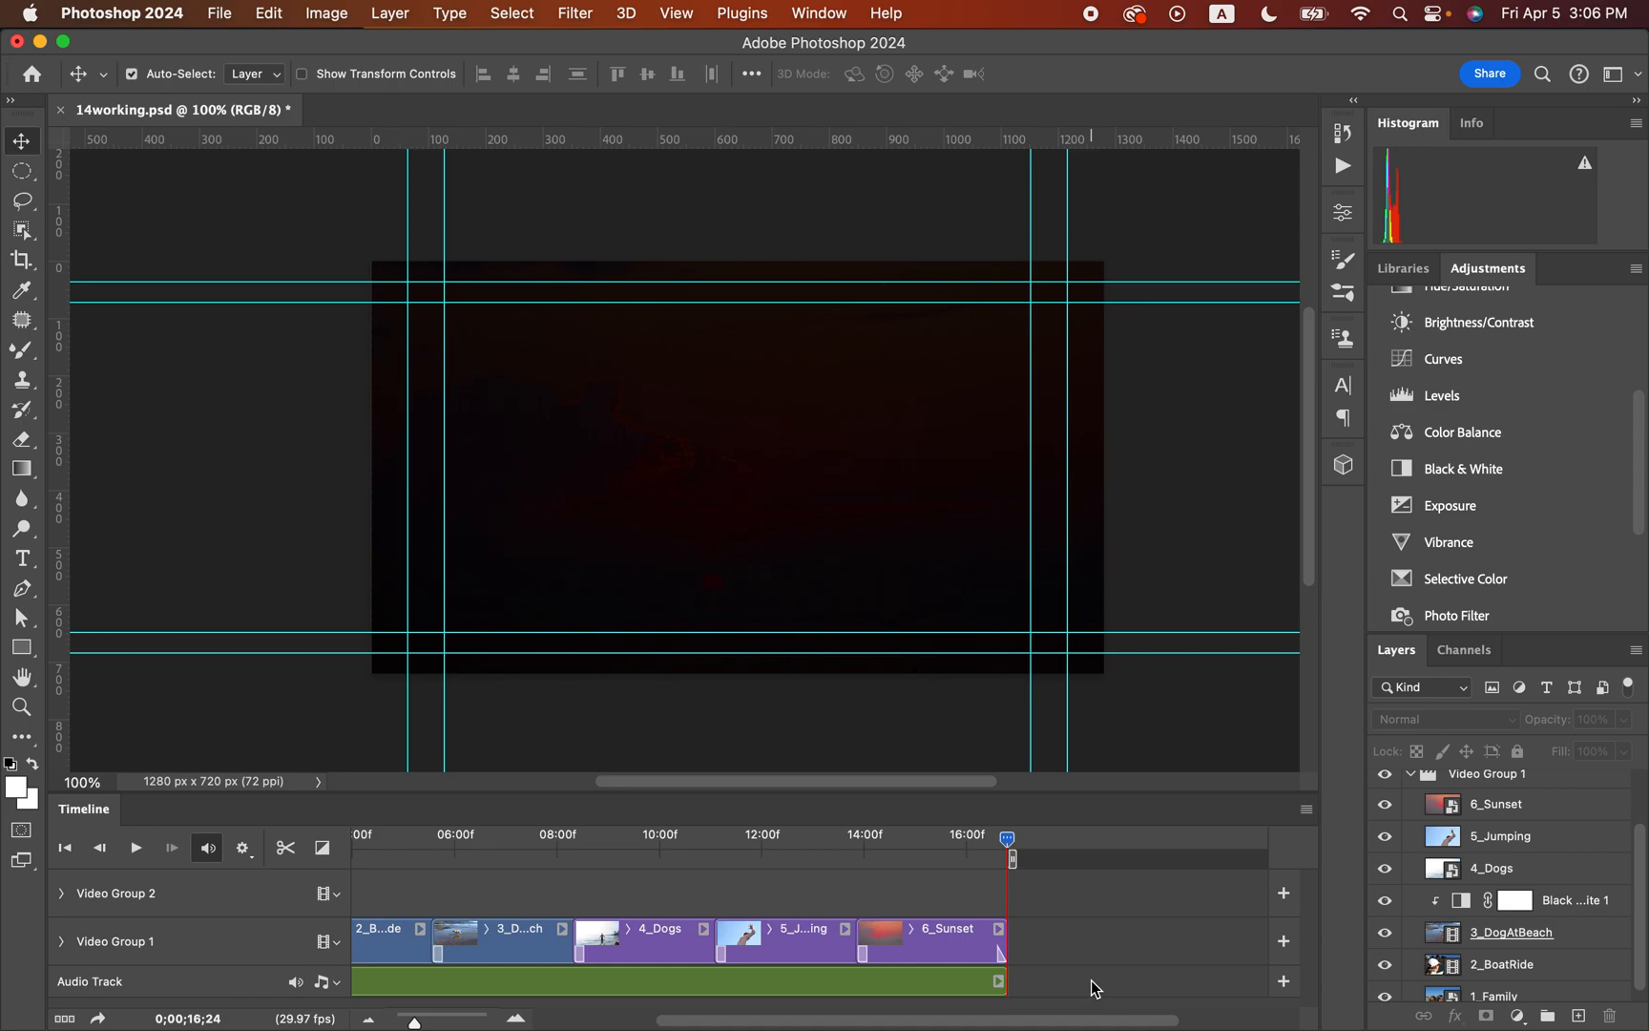
Step: Set the beachsong clip's Fade In to 0.25 s and Fade Out to 0.5 s
{"action": "left_click", "coordinate": [998, 982]}
{"action": "left_click", "coordinate": [999, 983]}
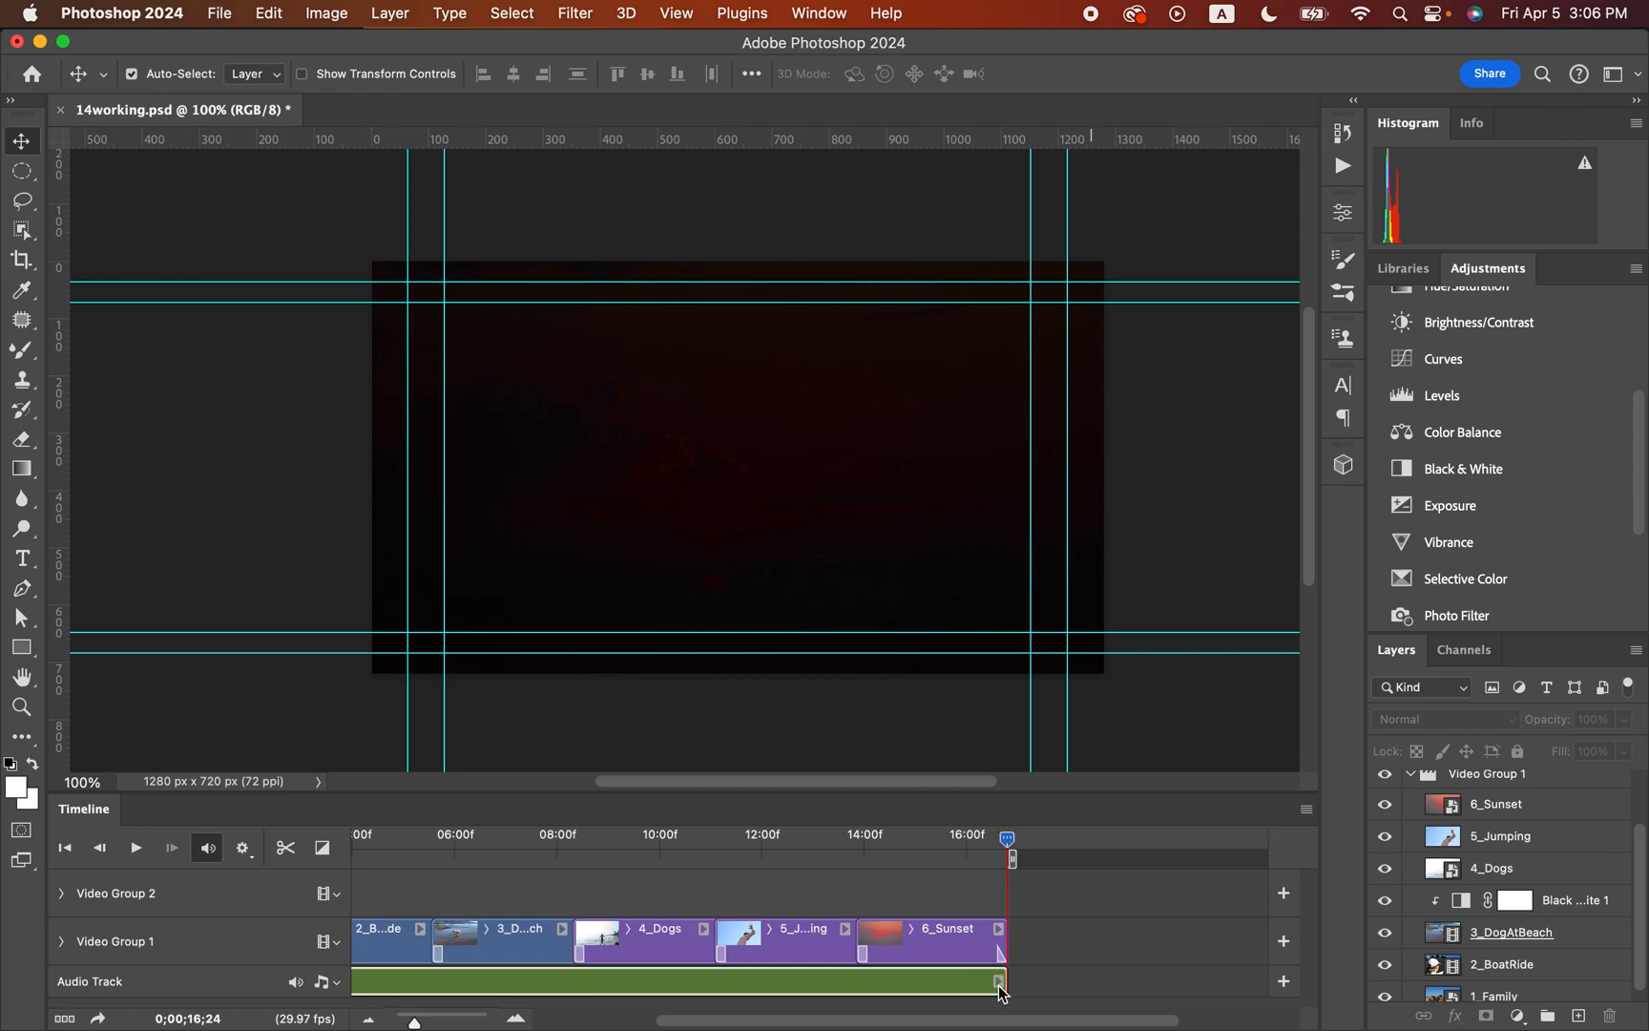
{"action": "left_click", "coordinate": [999, 982]}
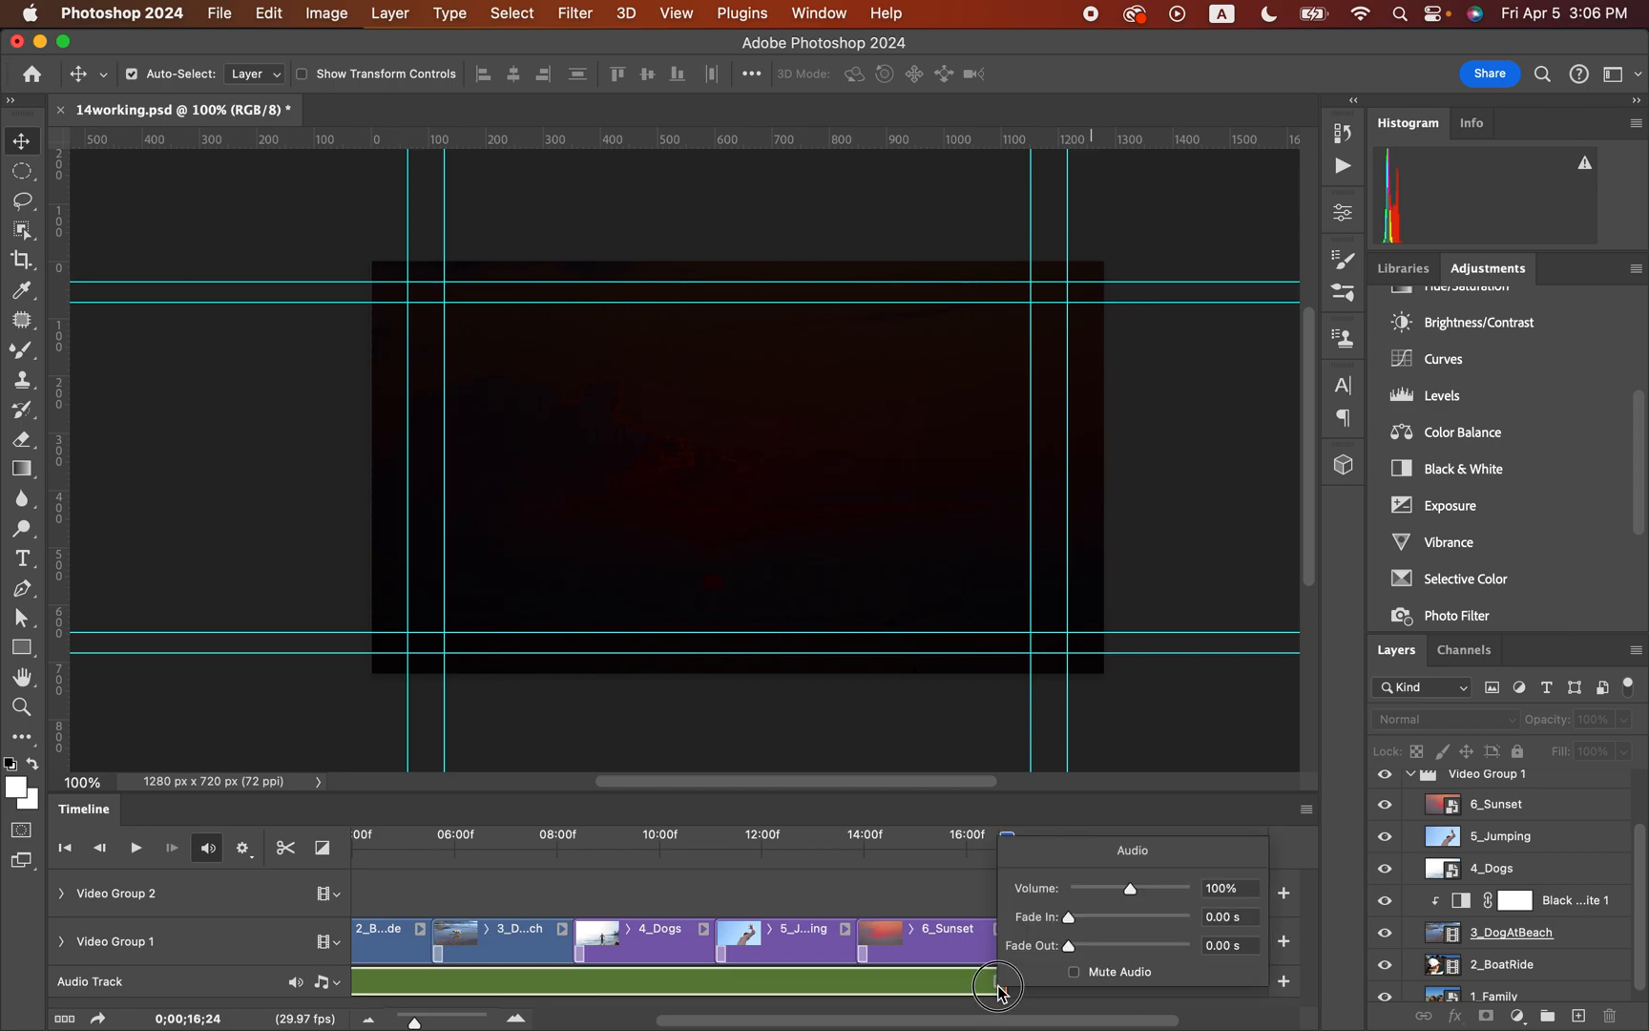
{"action": "left_click", "coordinate": [998, 983]}
{"action": "left_click", "coordinate": [999, 984]}
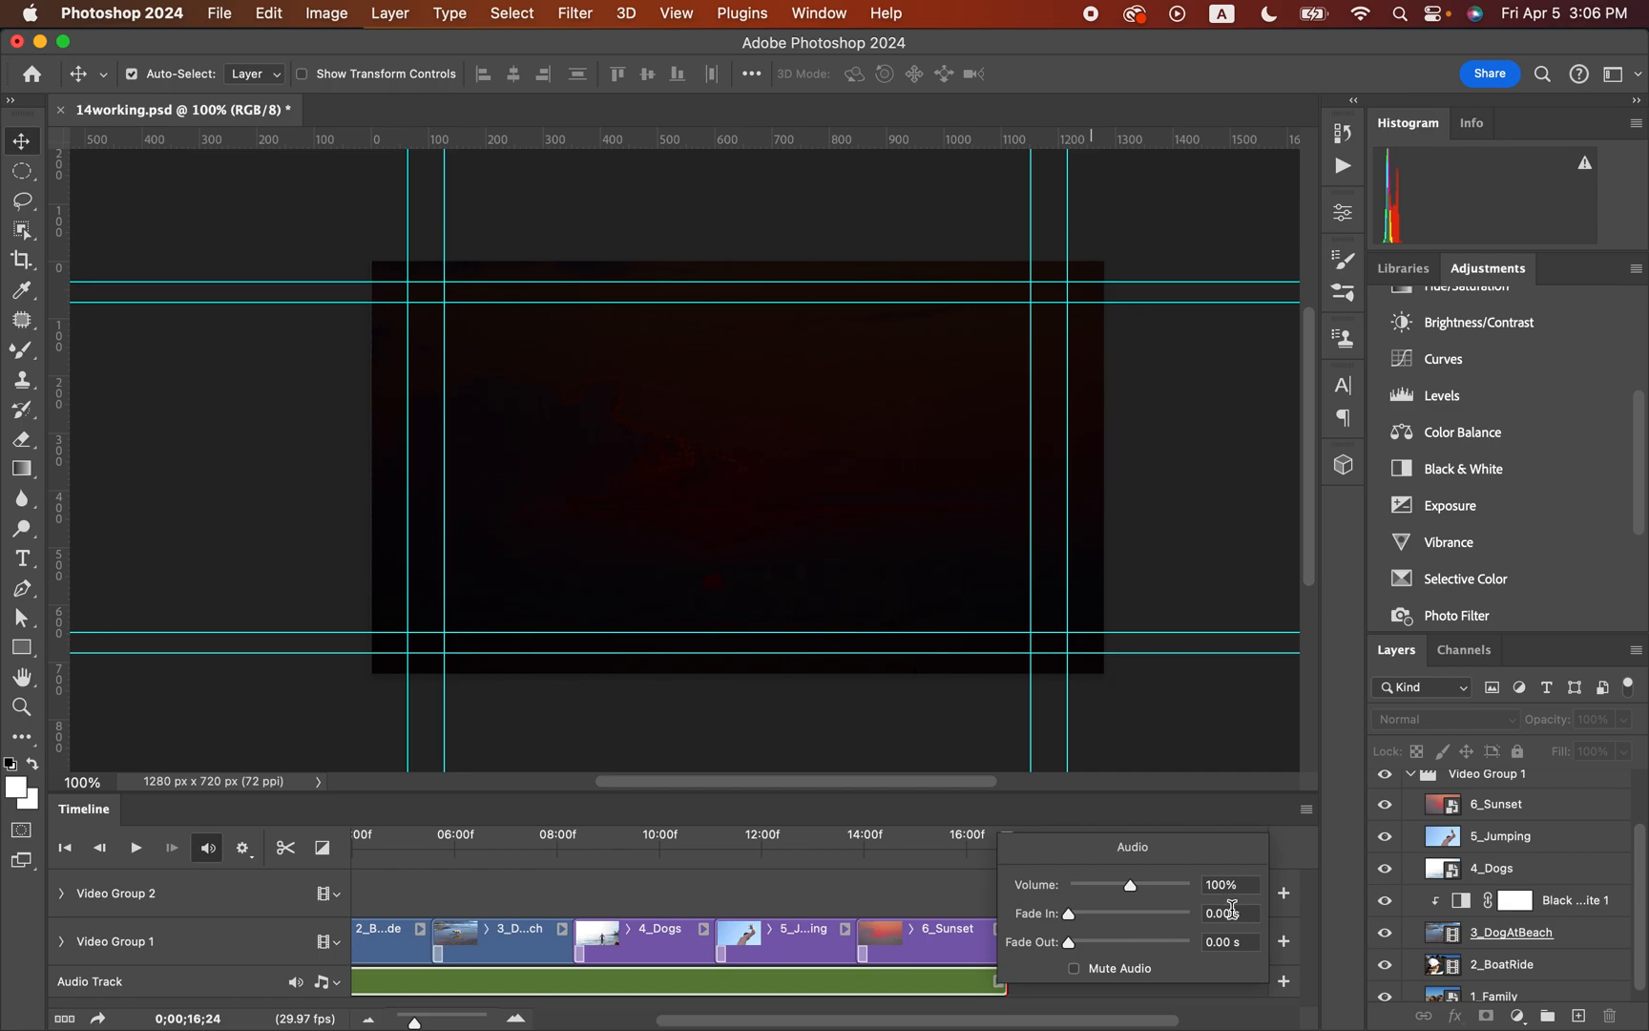
{"action": "left_click", "coordinate": [1226, 913]}
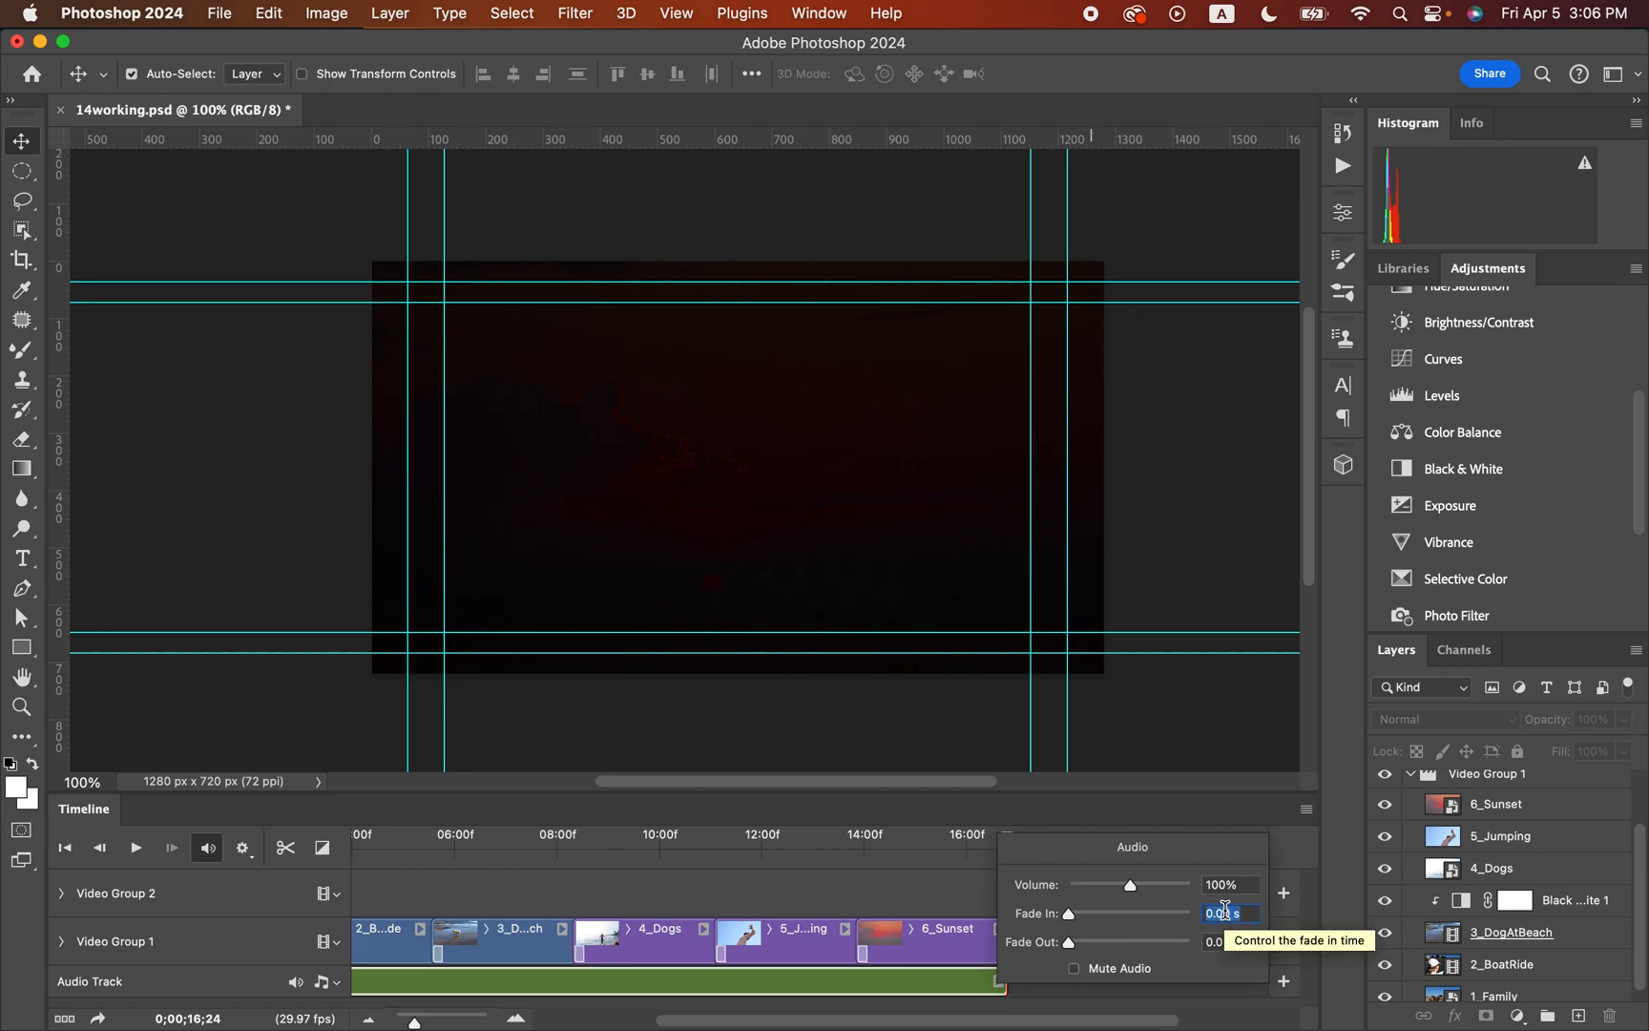
{"action": "type", "text": "0.25"}
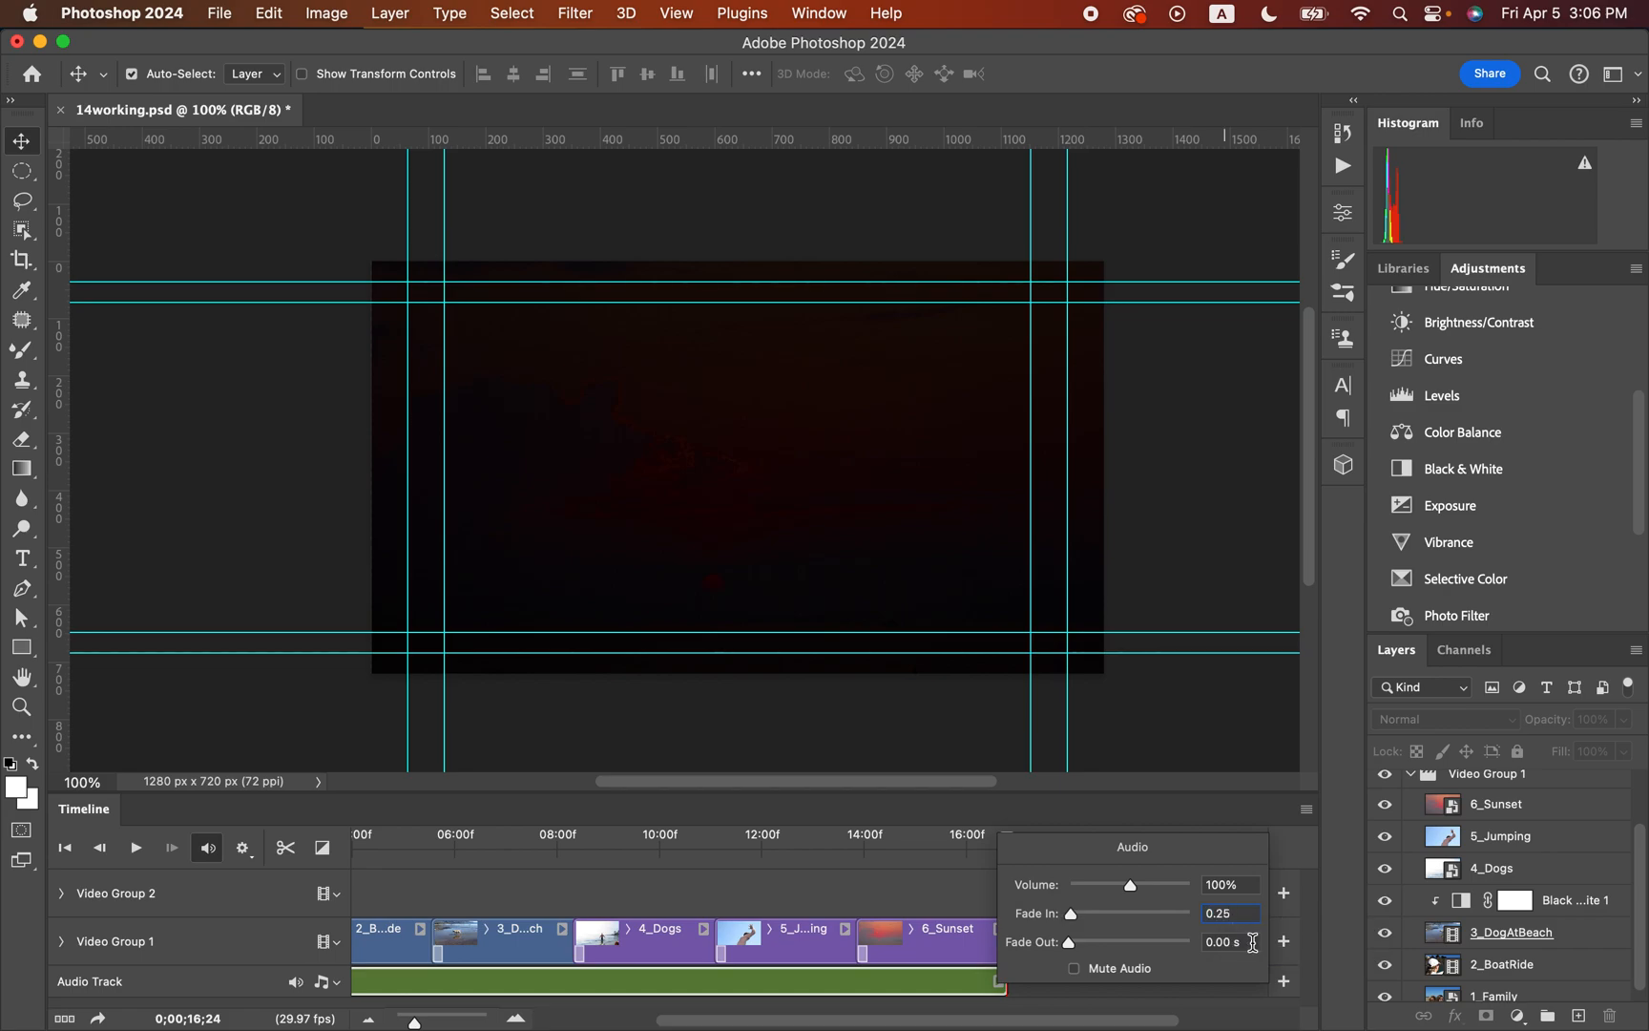
{"action": "left_click", "coordinate": [1230, 944]}
{"action": "type", "text": "0.5"}
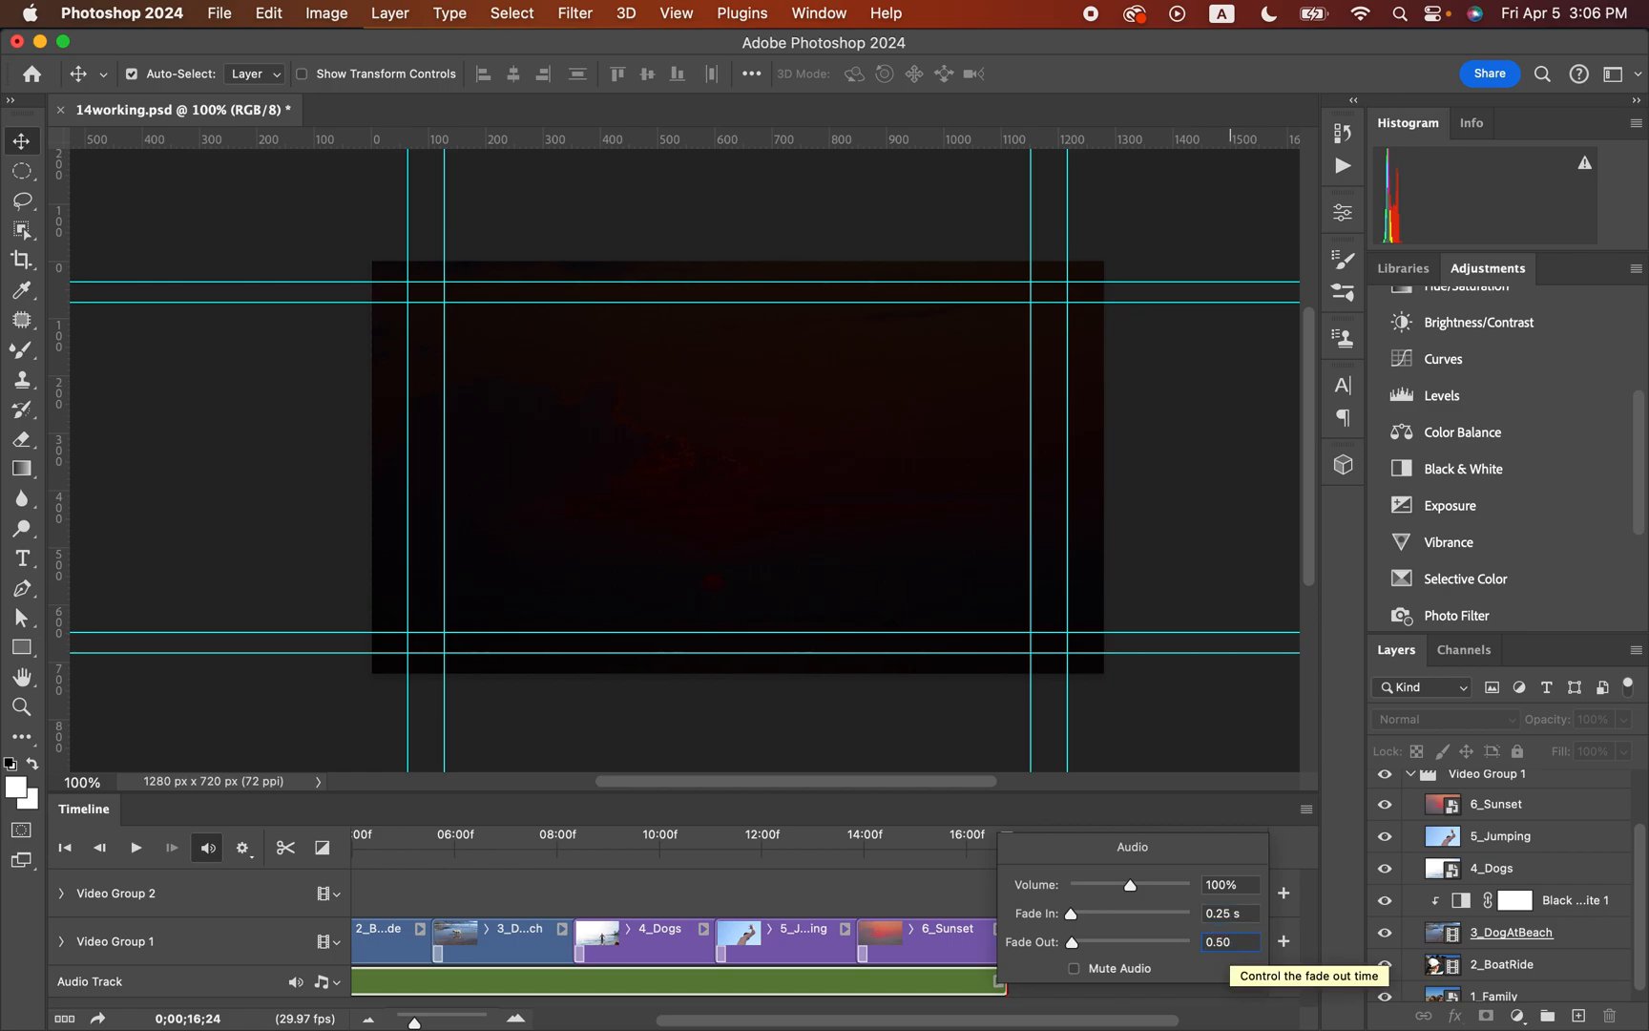
{"action": "type", "text": "0"}
{"action": "key", "text": "Tab"}
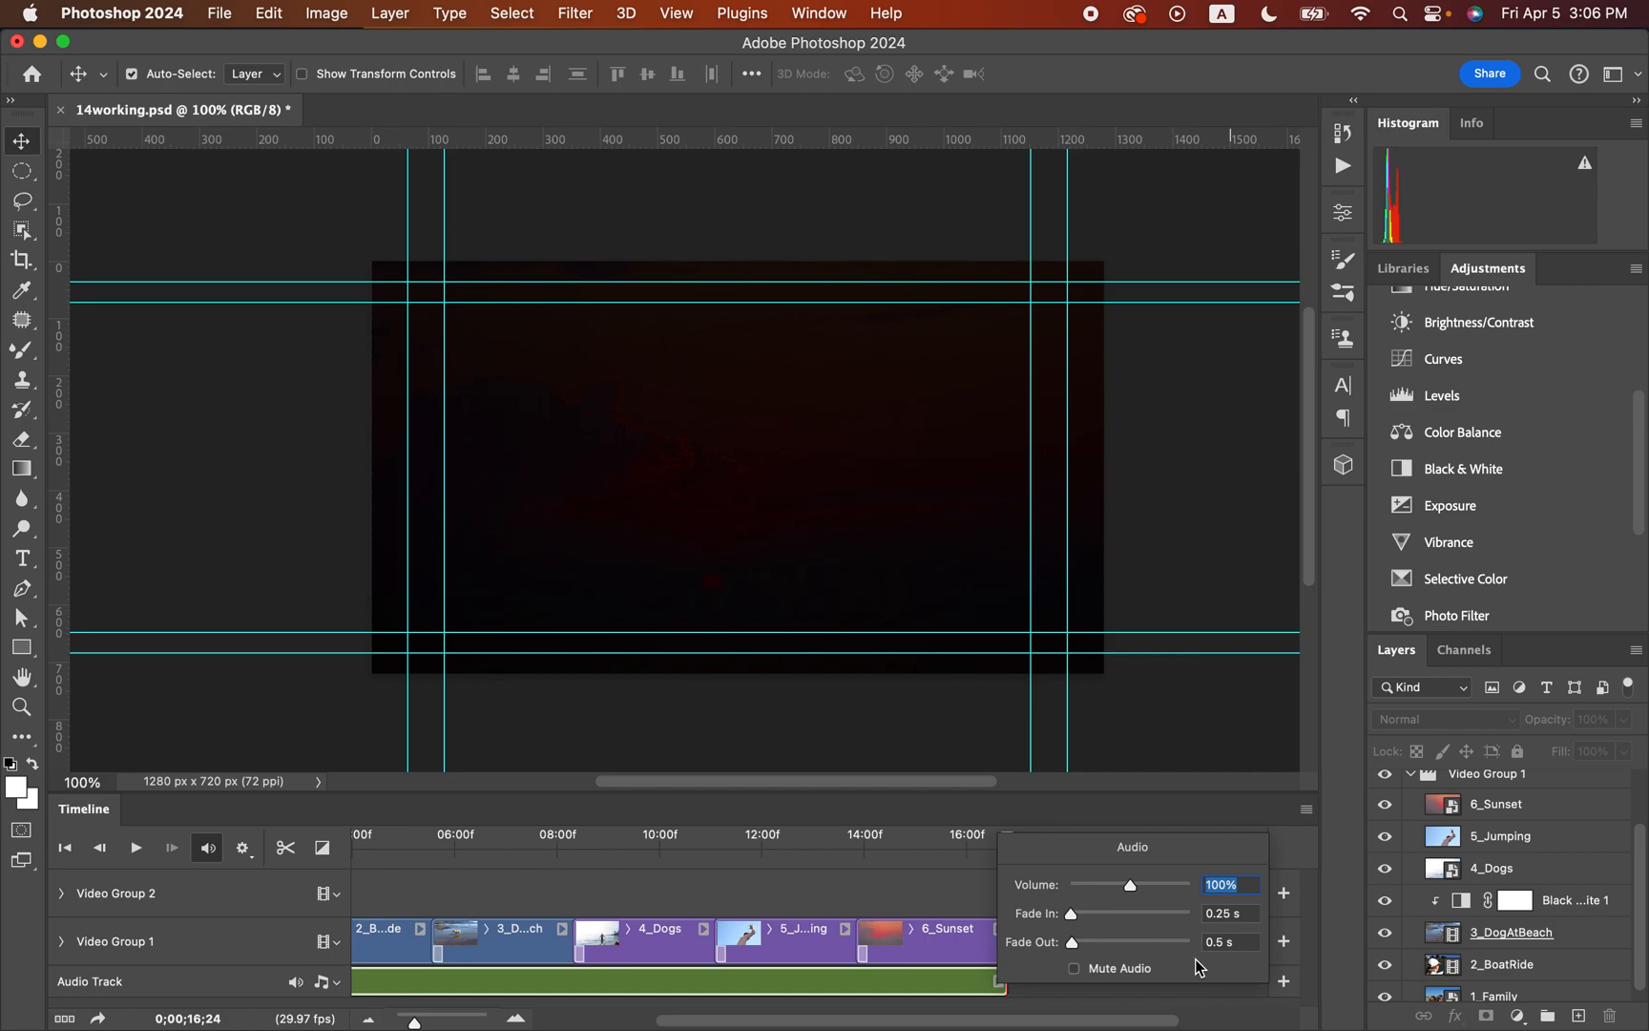
{"action": "left_click", "coordinate": [1148, 1005]}
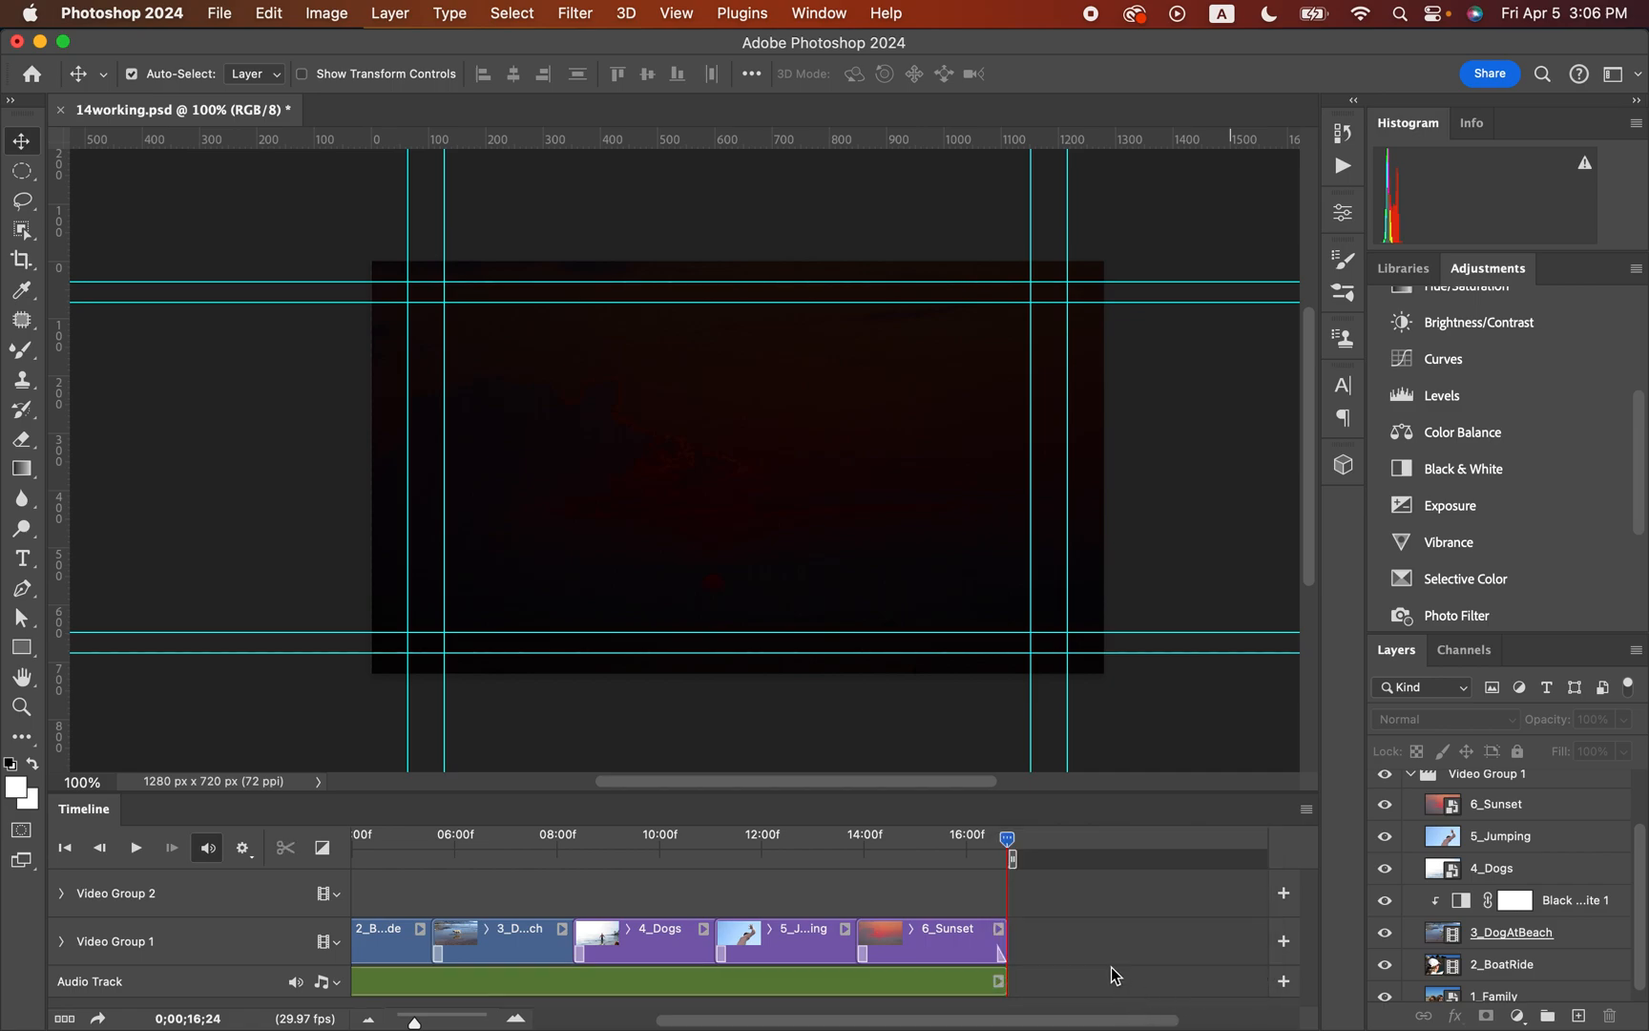
Step: Move the playhead near the timeline start, lower the system volume, and play the video with music into the 2_BoatRide clip
{"action": "scroll", "coordinate": [1100, 951], "scroll_direction": "left", "scroll_amount": 10}
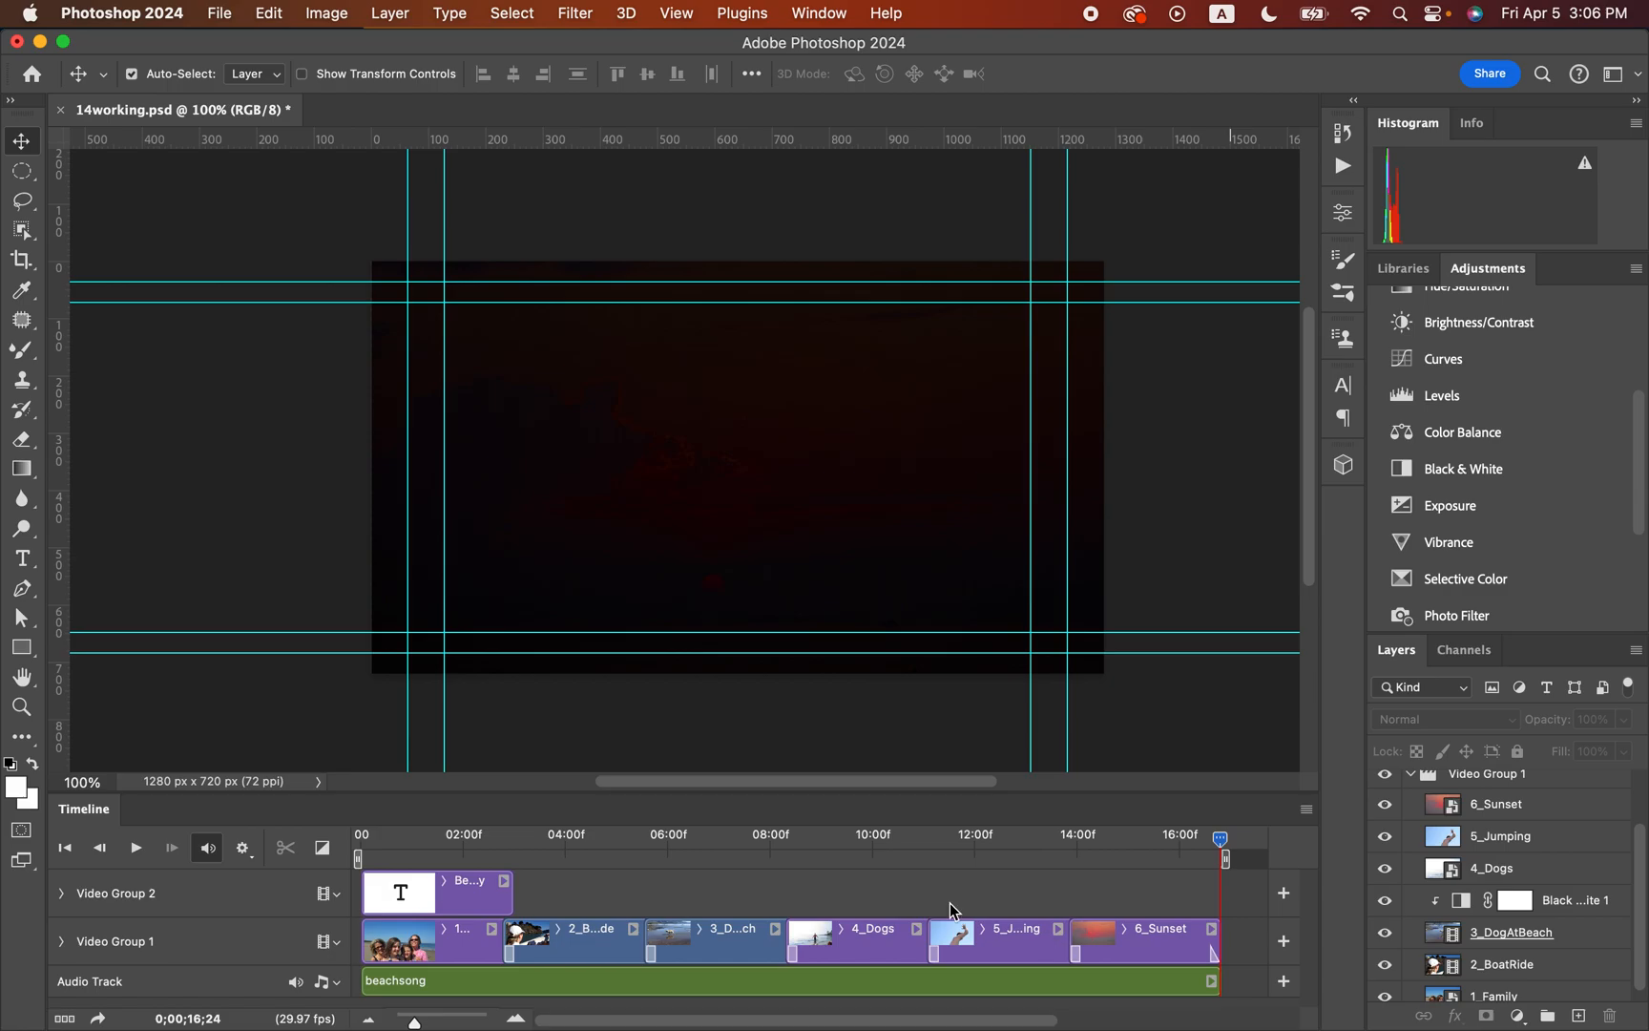
{"action": "left_click", "coordinate": [370, 844]}
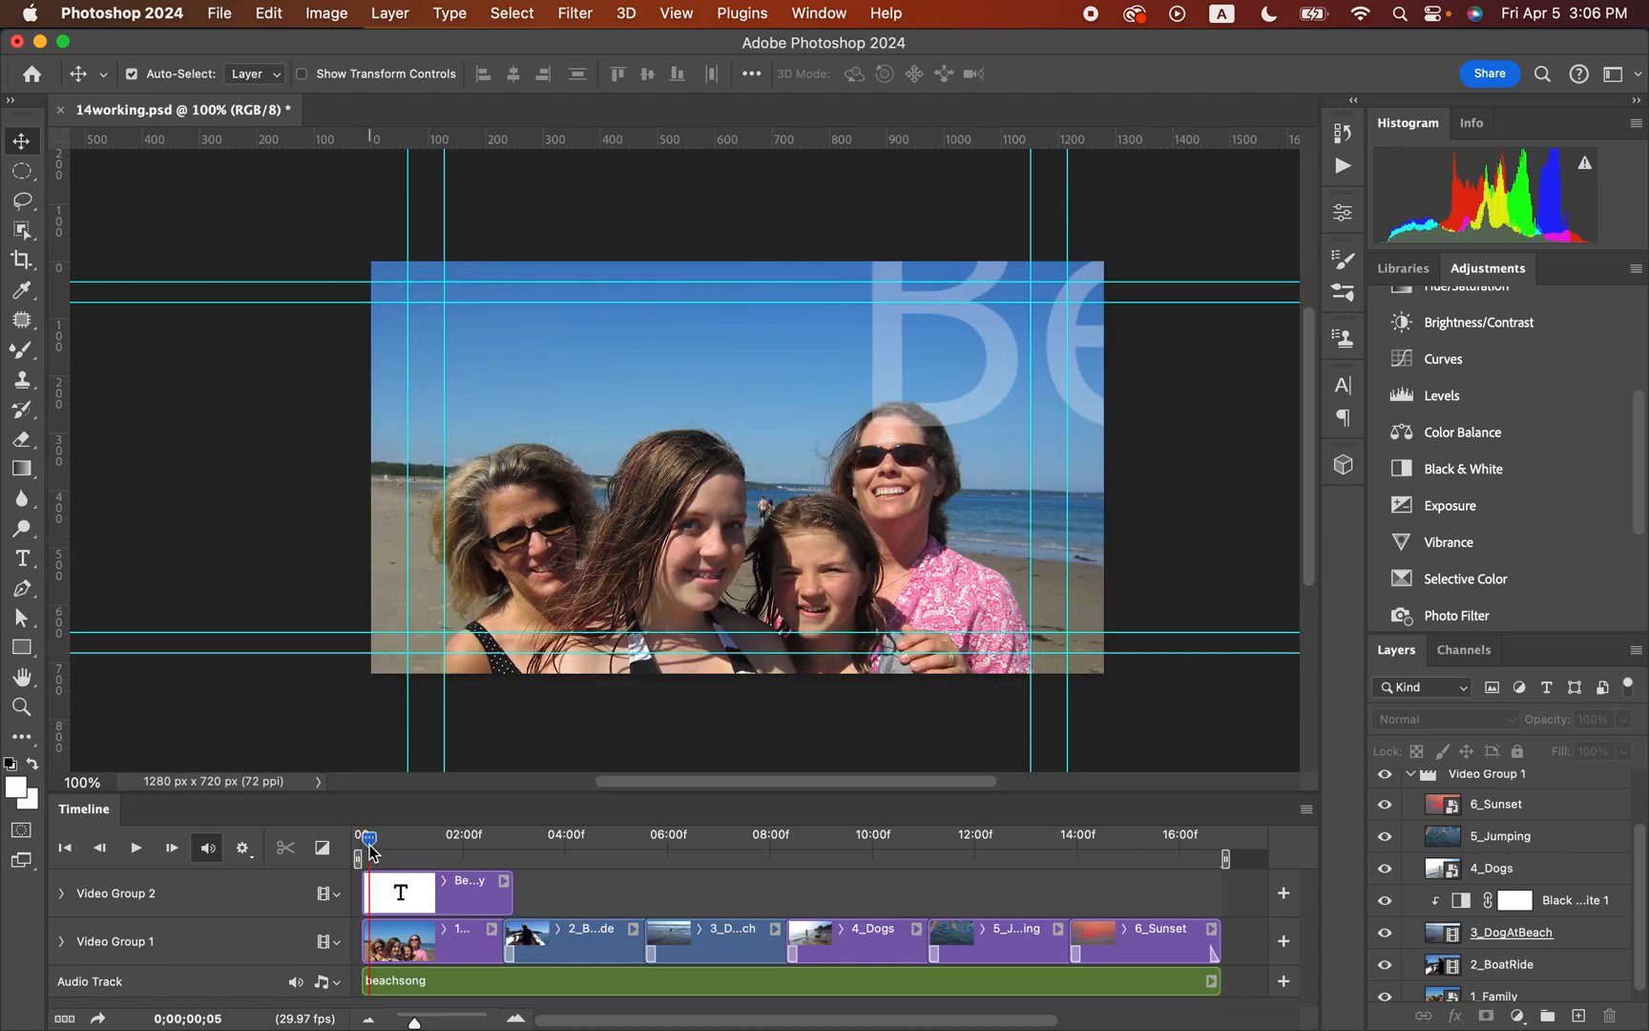
{"action": "key", "text": "XF86AudioRaiseVolume"}
{"action": "key", "text": "XF86AudioLowerVolume"}
{"action": "key", "text": "XF86AudioLowerVolume"}
{"action": "key", "text": "XF86AudioLowerVolume"}
{"action": "key", "text": "XF86AudioLowerVolume"}
{"action": "key", "text": "XF86AudioLowerVolume"}
{"action": "key", "text": "XF86AudioLowerVolume"}
{"action": "key", "text": "space"}
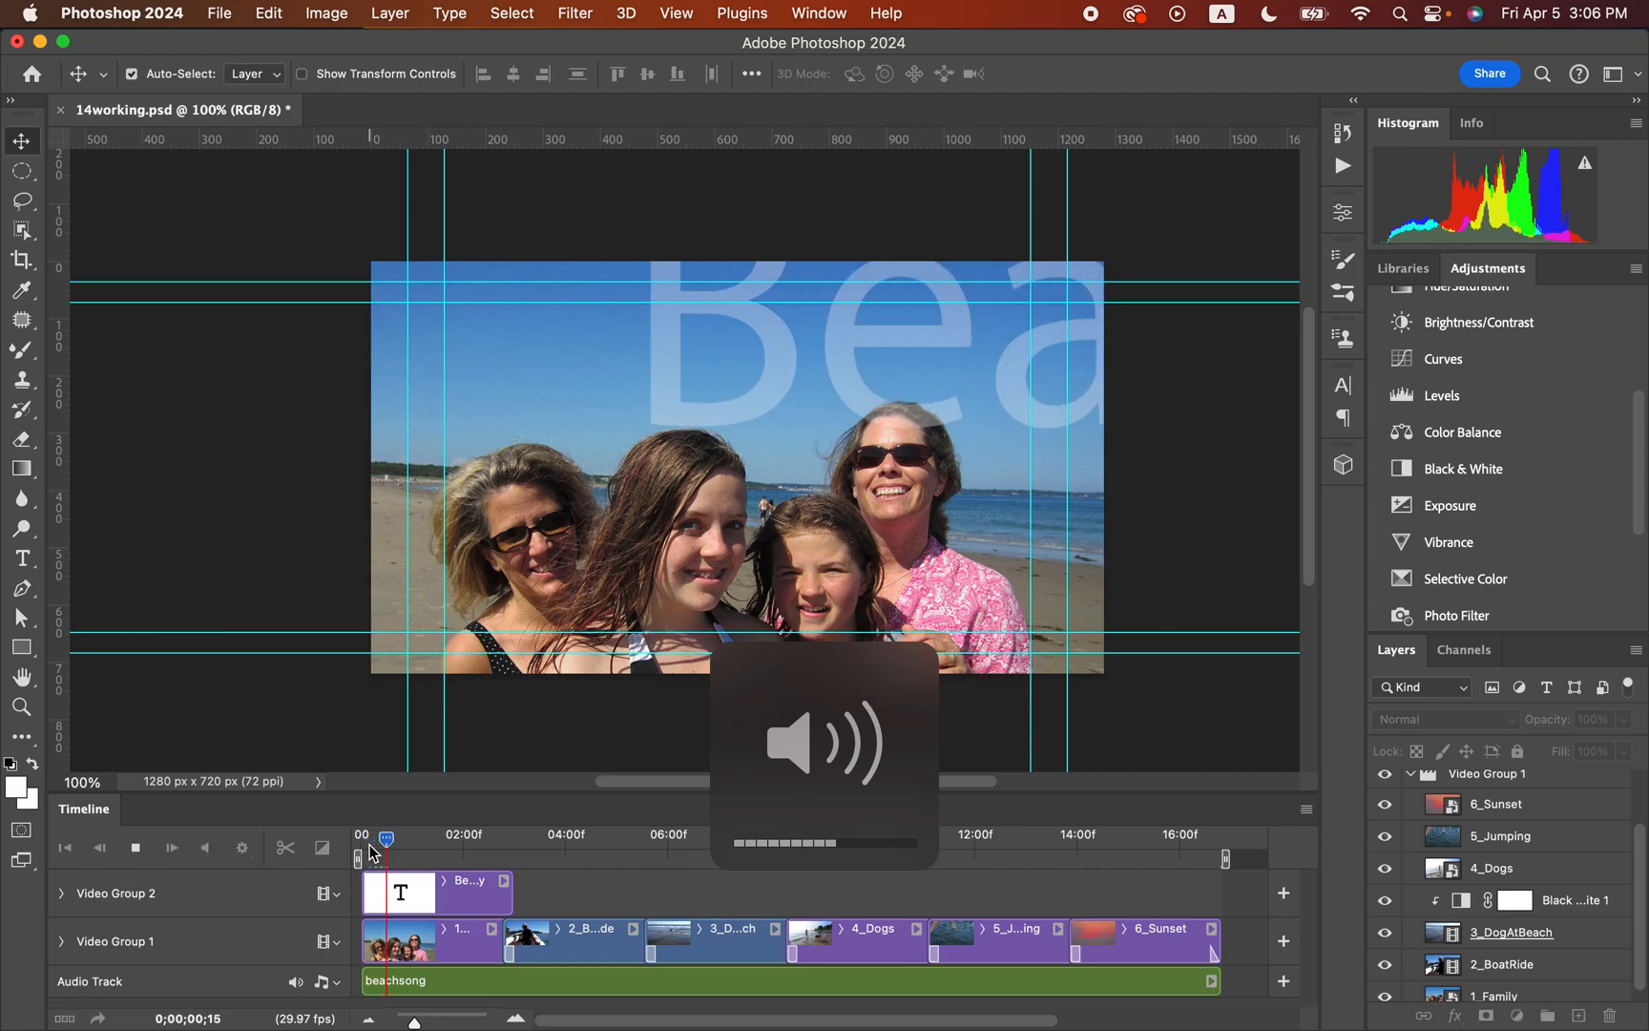
{"action": "key", "text": "XF86AudioLowerVolume"}
{"action": "key", "text": "XF86AudioLowerVolume"}
{"action": "key", "text": "XF86AudioLowerVolume"}
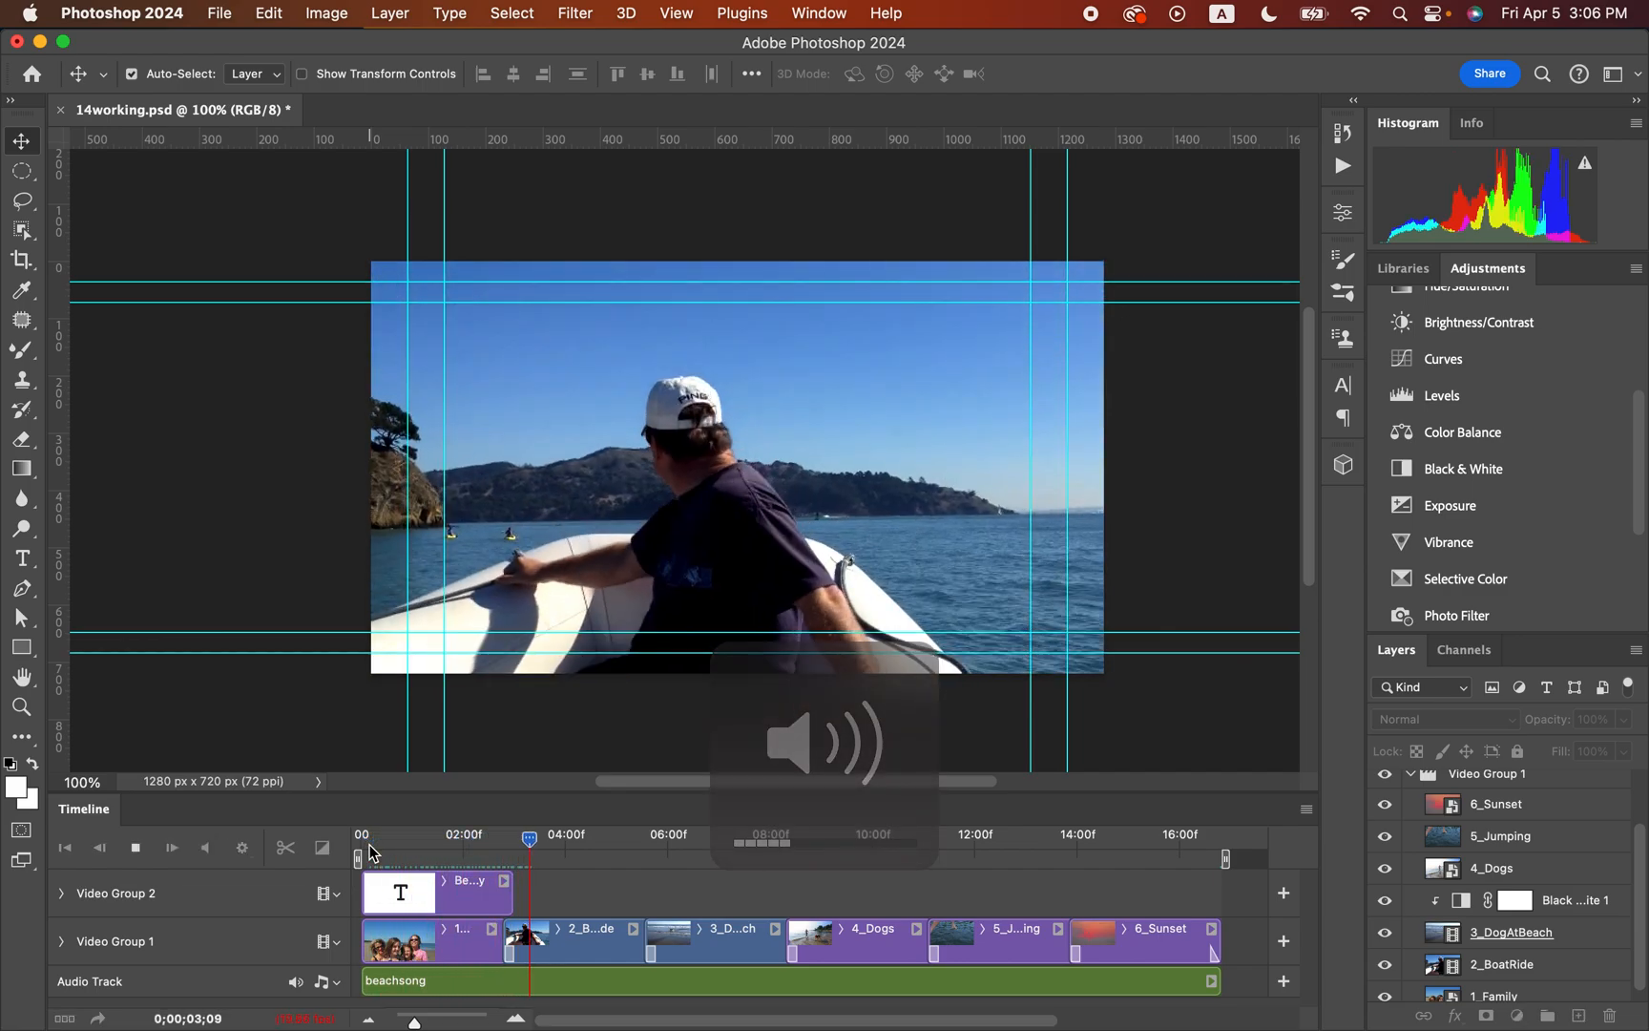
{"action": "key", "text": "space"}
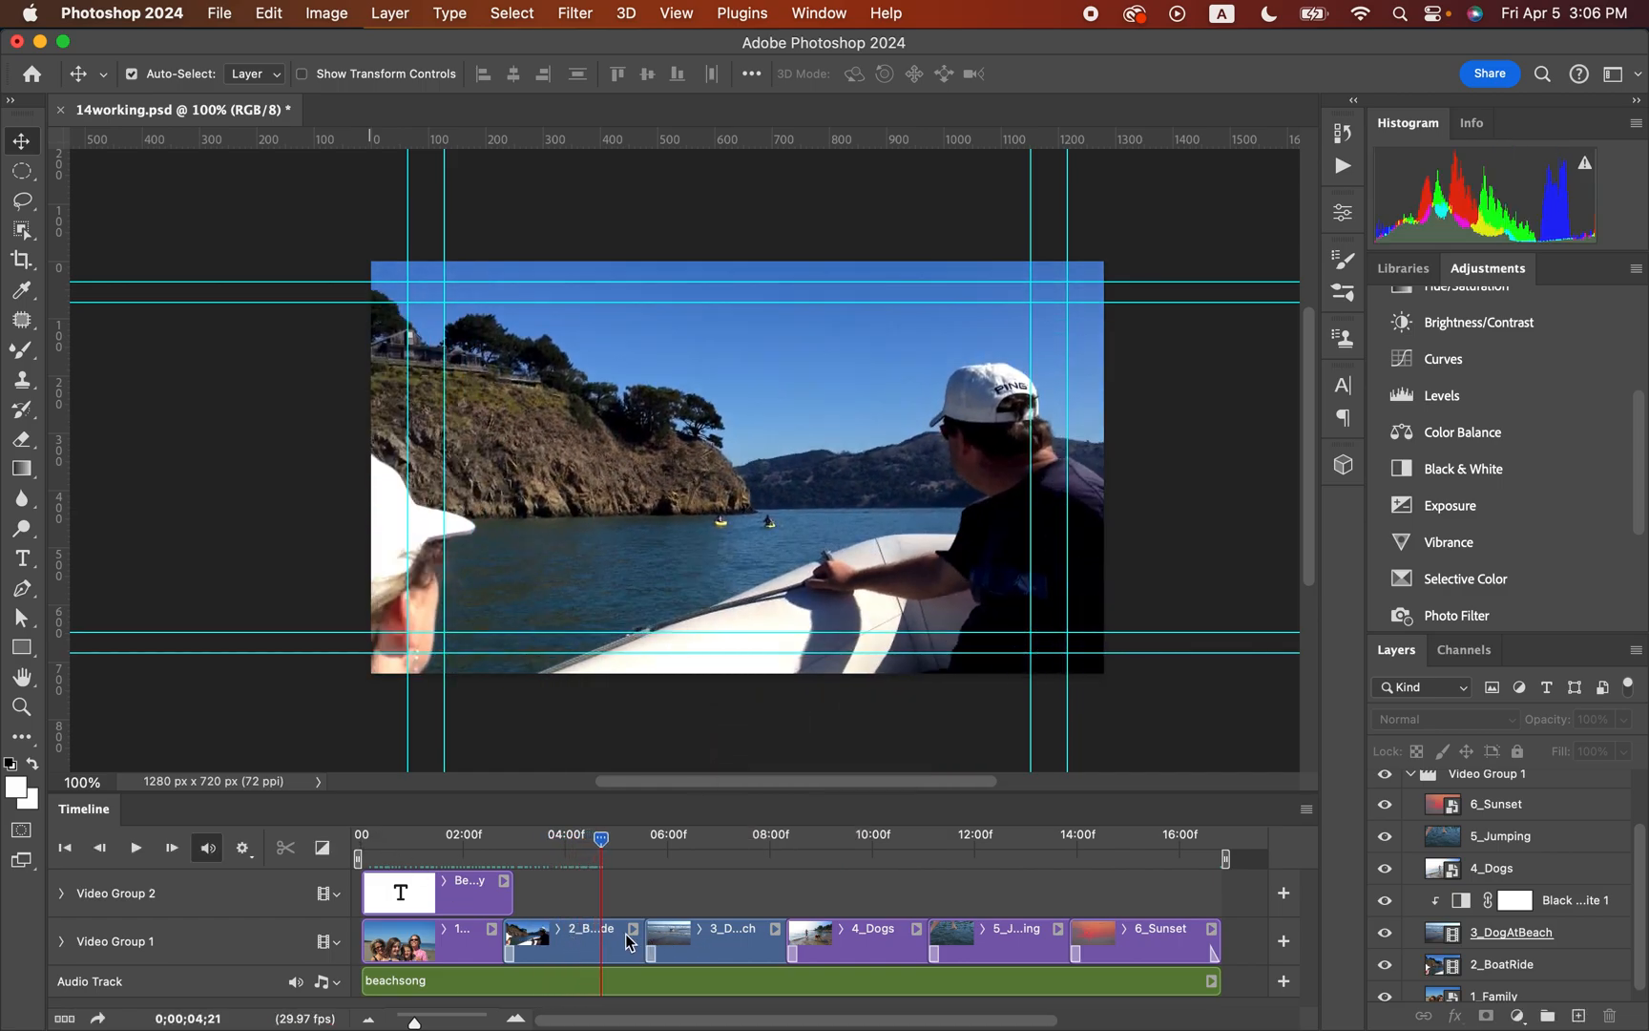
Step: Mute the audio of the 2_BoatRide clip
{"action": "left_click", "coordinate": [563, 936]}
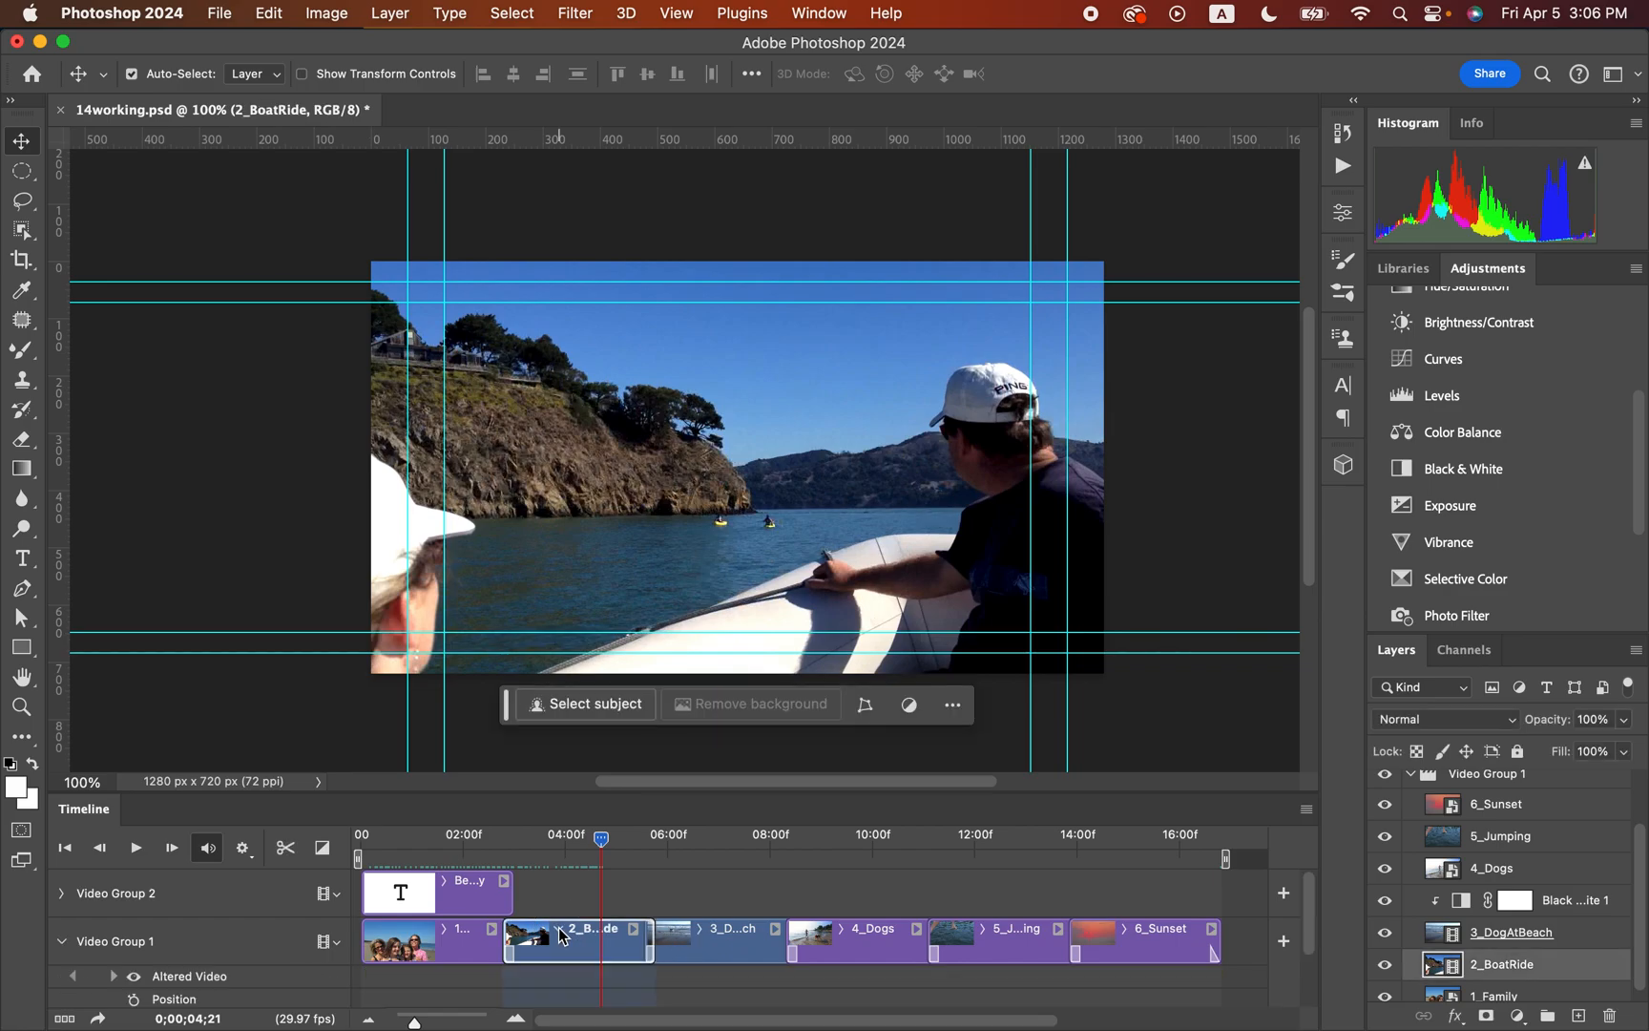
{"action": "scroll", "coordinate": [559, 931], "scroll_direction": "down", "scroll_amount": 2}
{"action": "scroll", "coordinate": [560, 931], "scroll_direction": "up", "scroll_amount": 2}
{"action": "left_click", "coordinate": [560, 931]}
{"action": "left_click", "coordinate": [634, 930]}
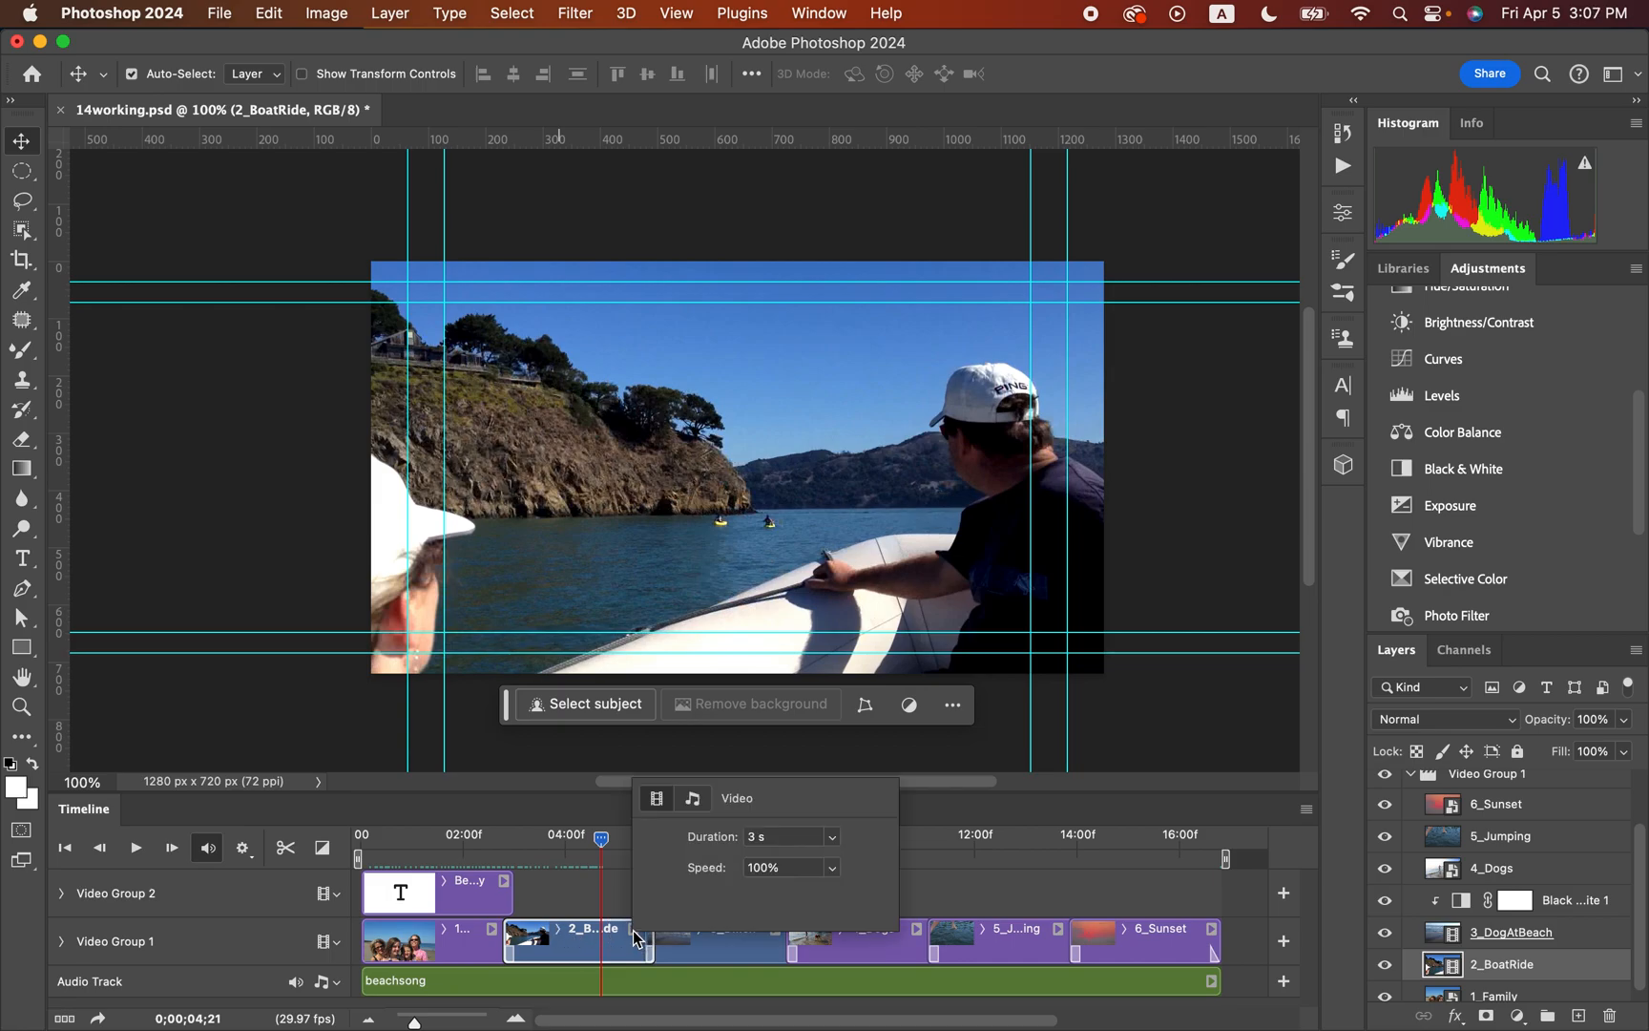
{"action": "left_click", "coordinate": [635, 932]}
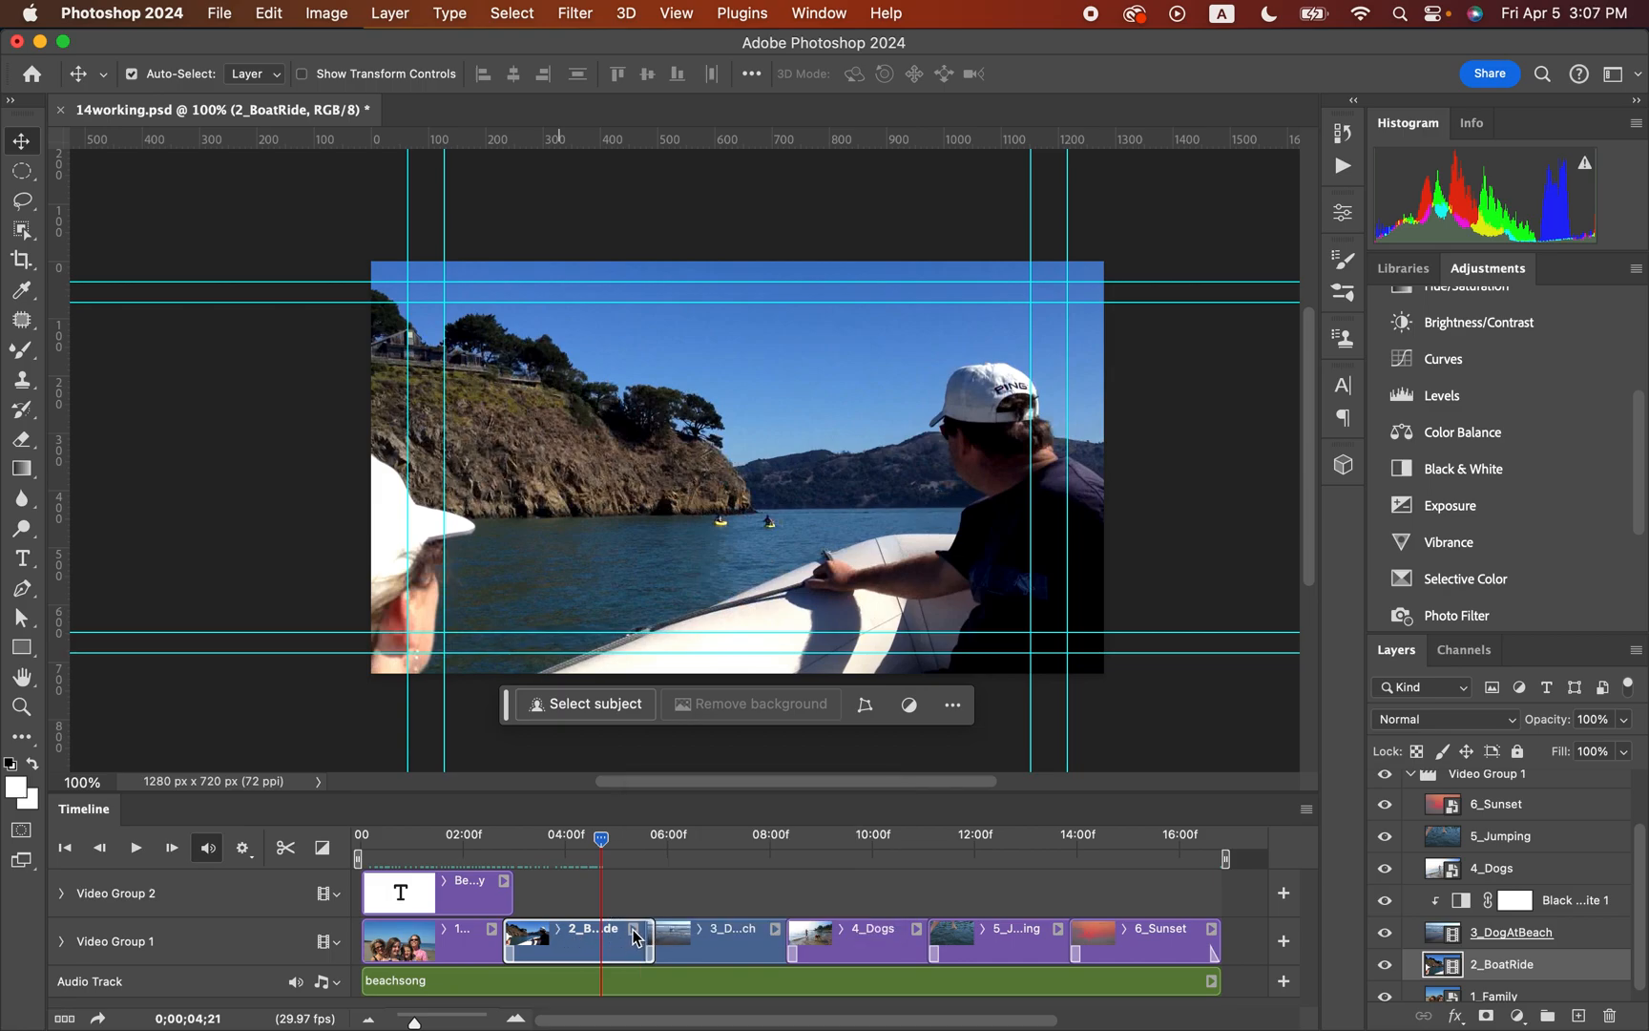
{"action": "left_click", "coordinate": [635, 933]}
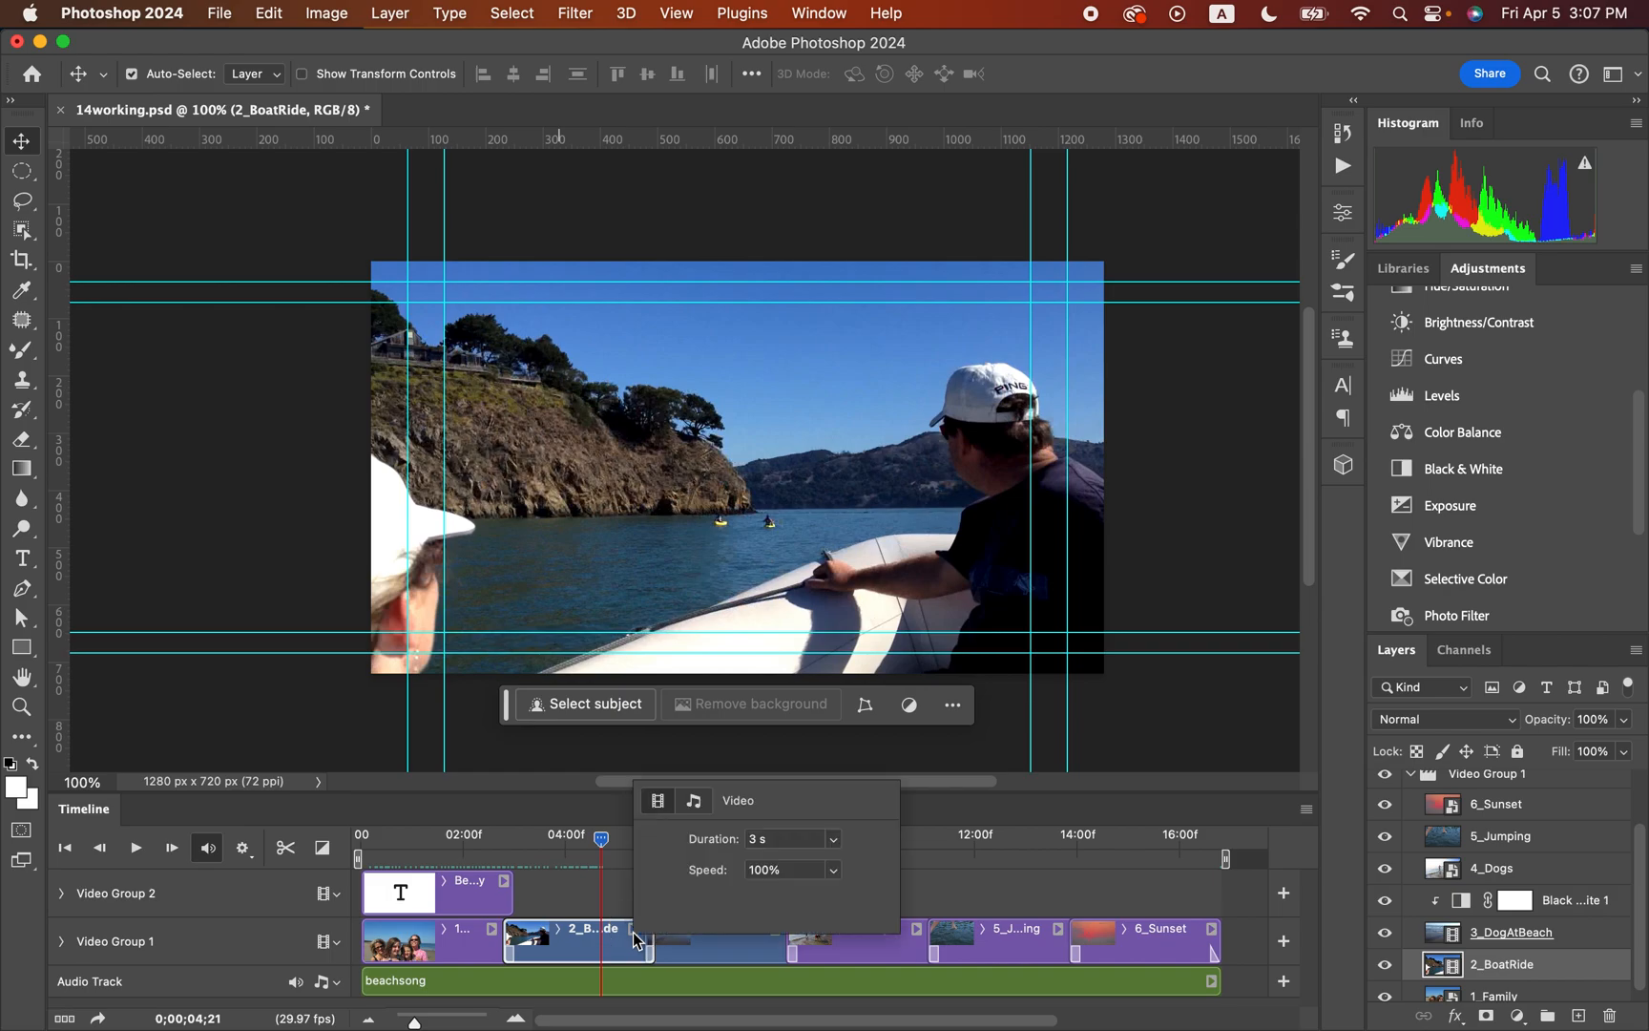
{"action": "left_click", "coordinate": [696, 803]}
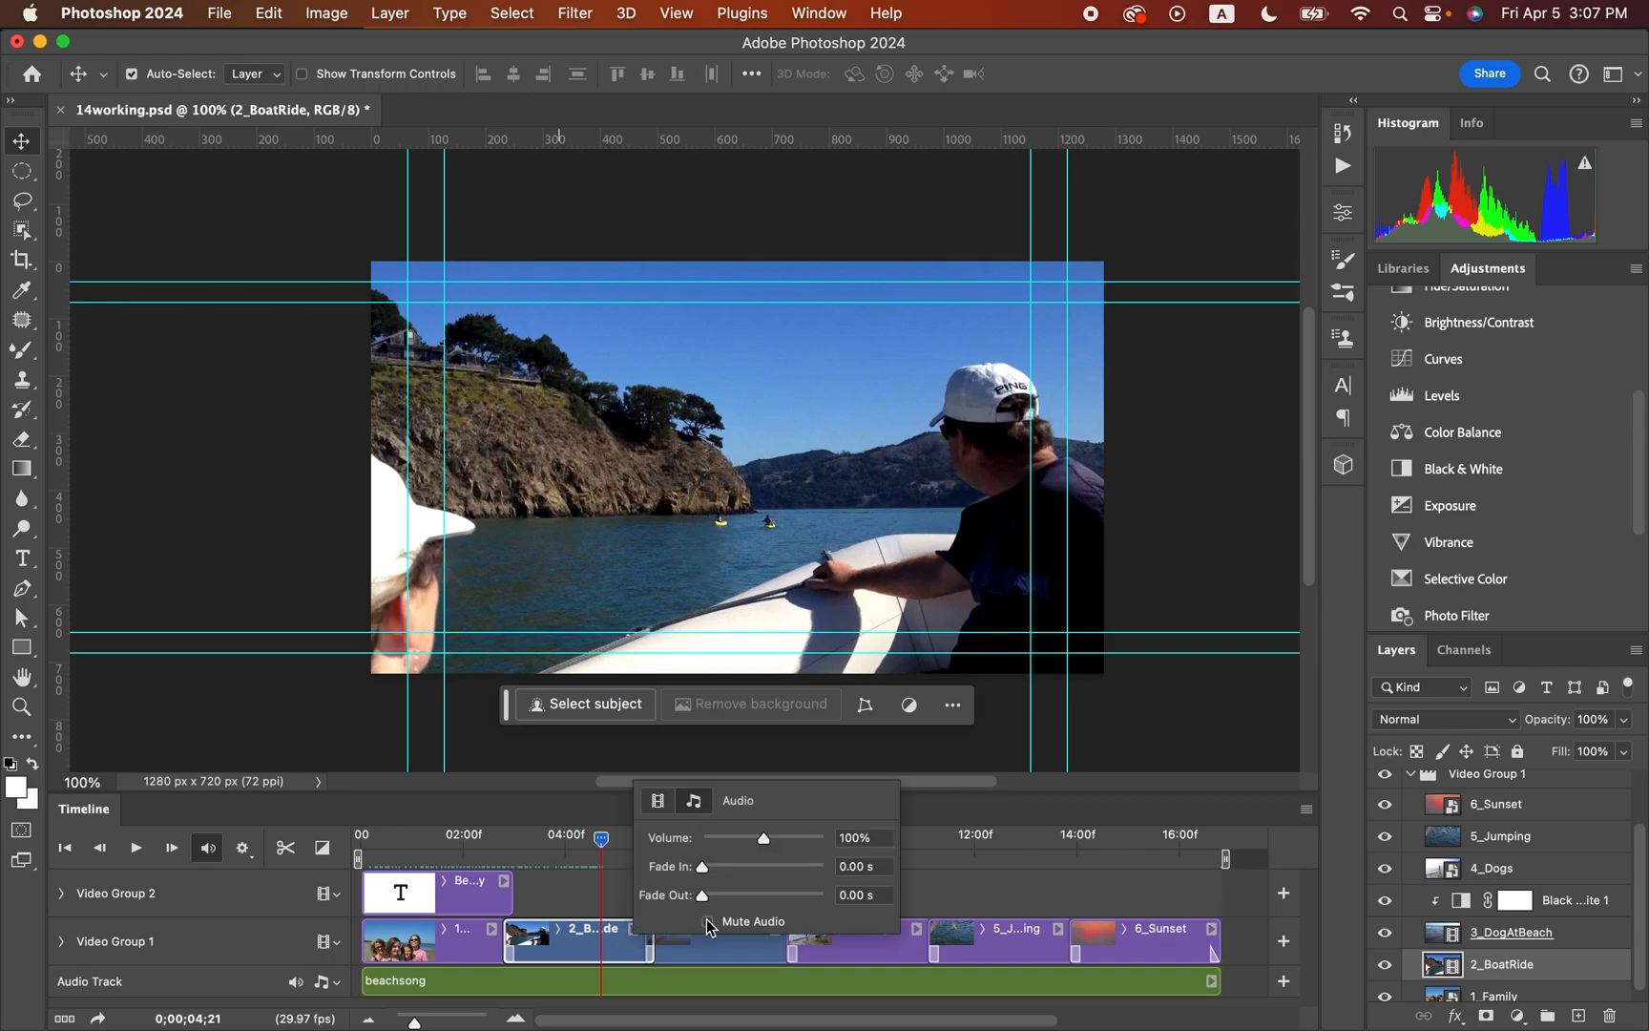
{"action": "left_click", "coordinate": [708, 923]}
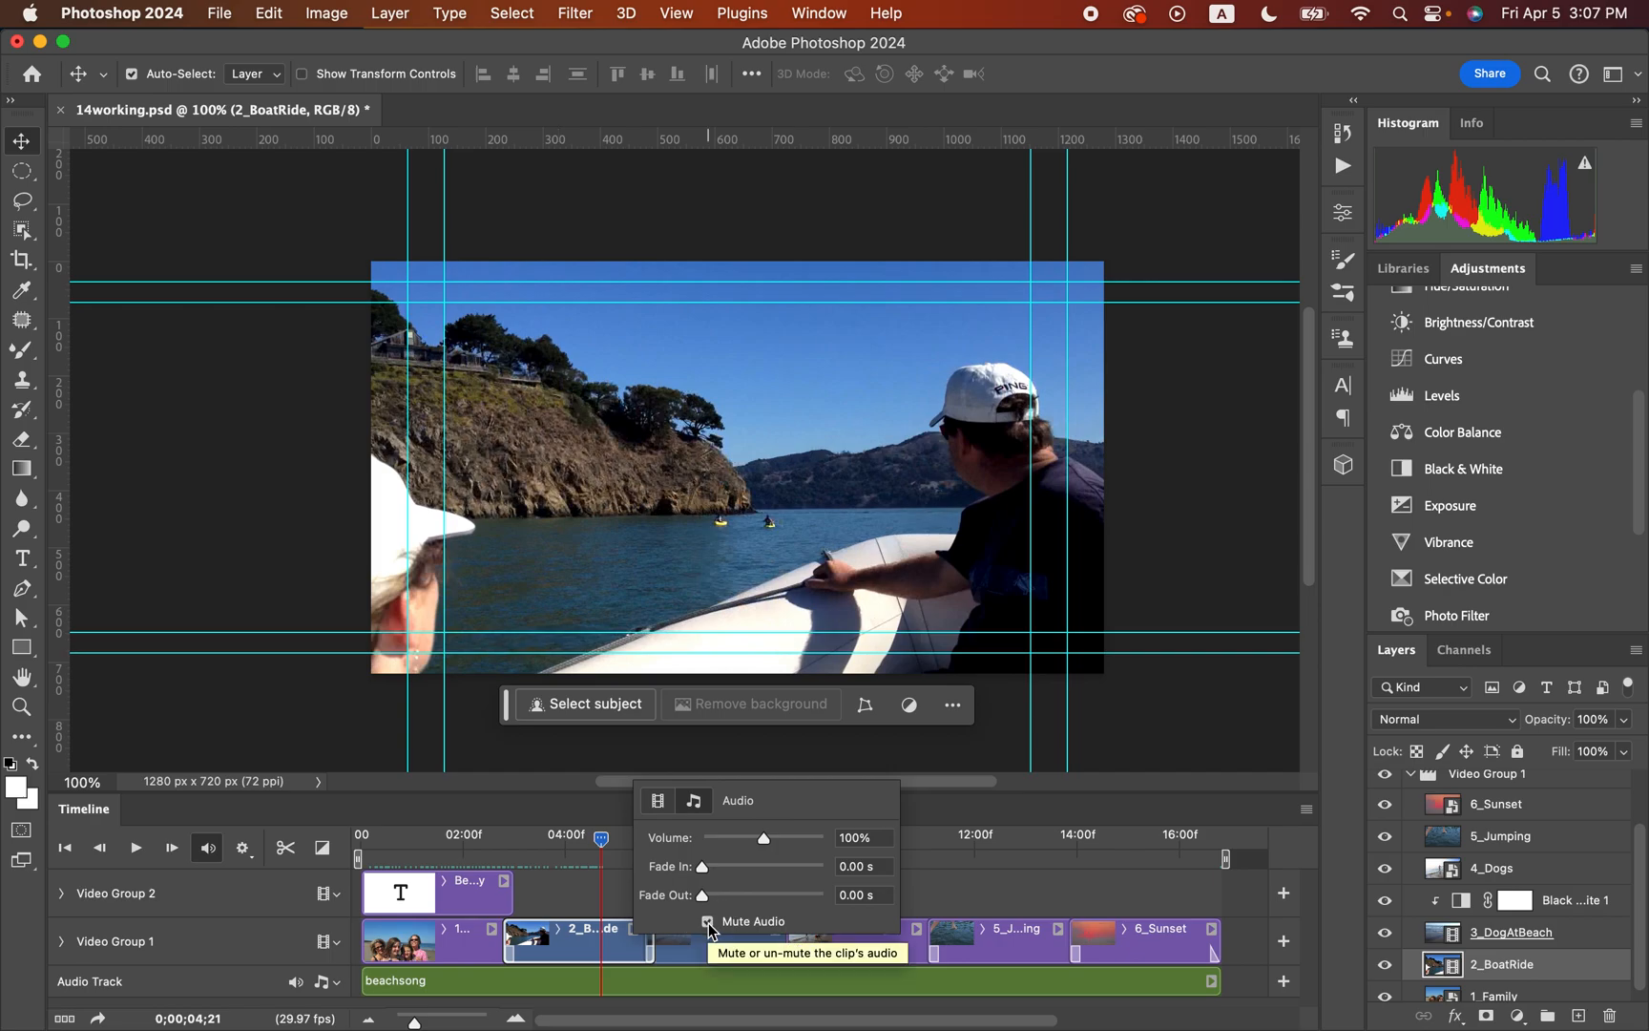
{"action": "left_click", "coordinate": [576, 948]}
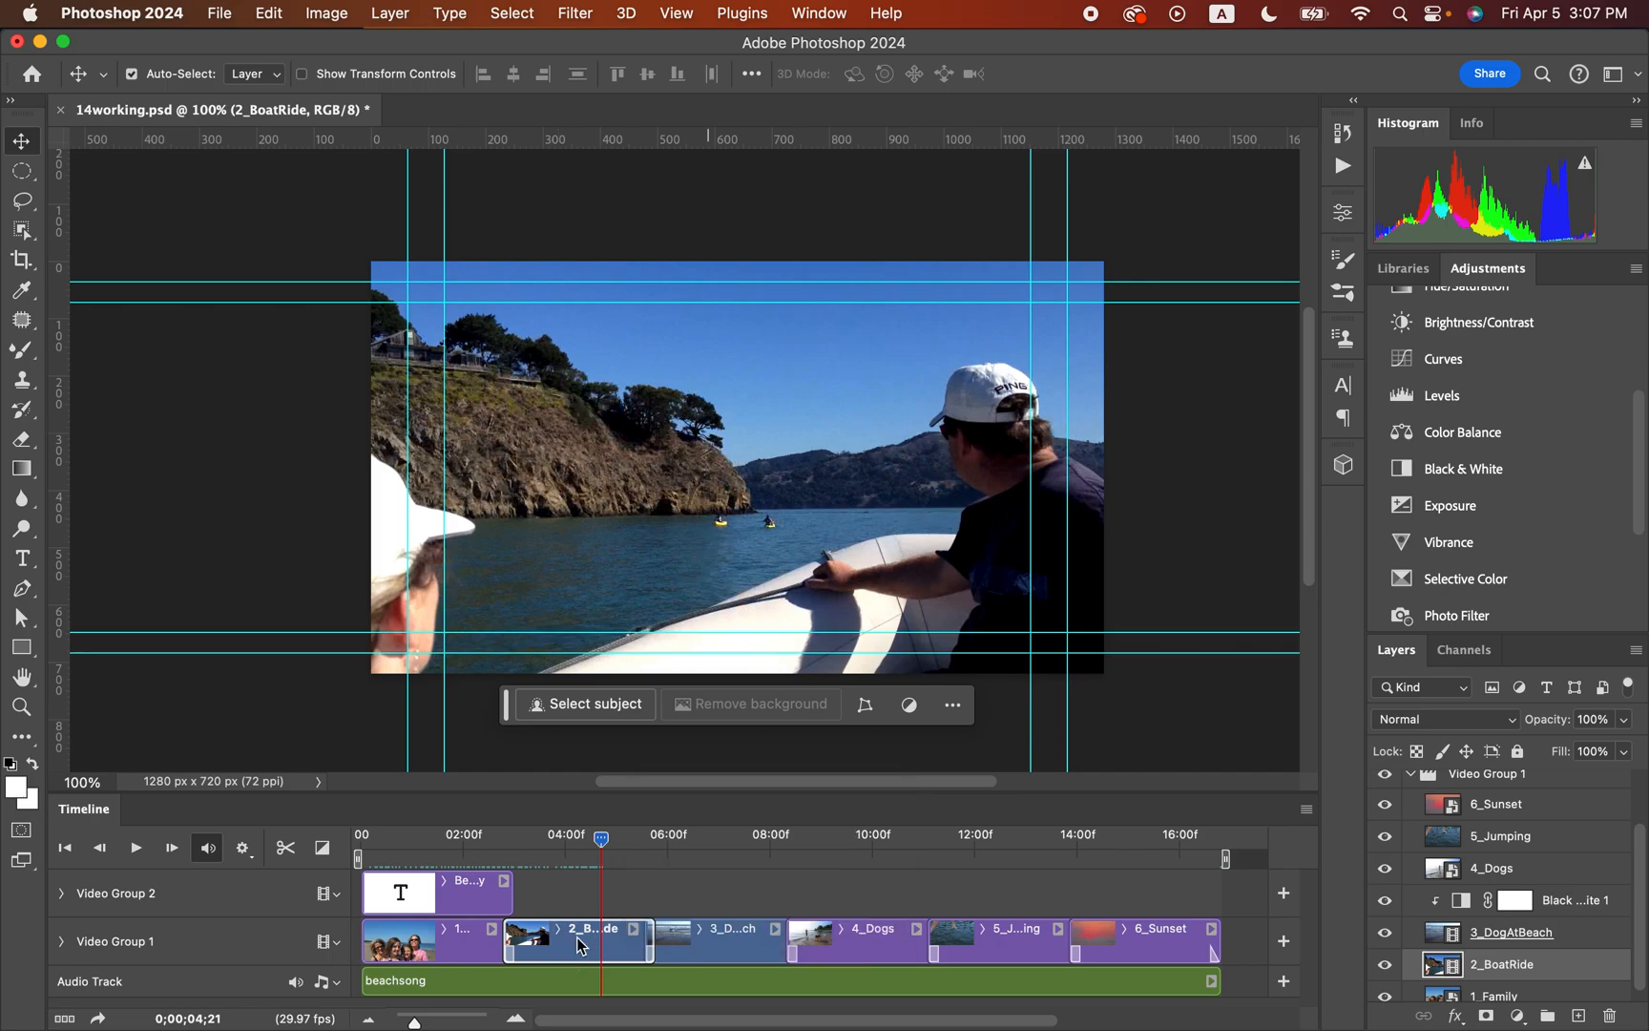
Step: Mute the audio of the 3_DogAtBeach clip in Video Group 1
{"action": "left_click", "coordinate": [723, 950]}
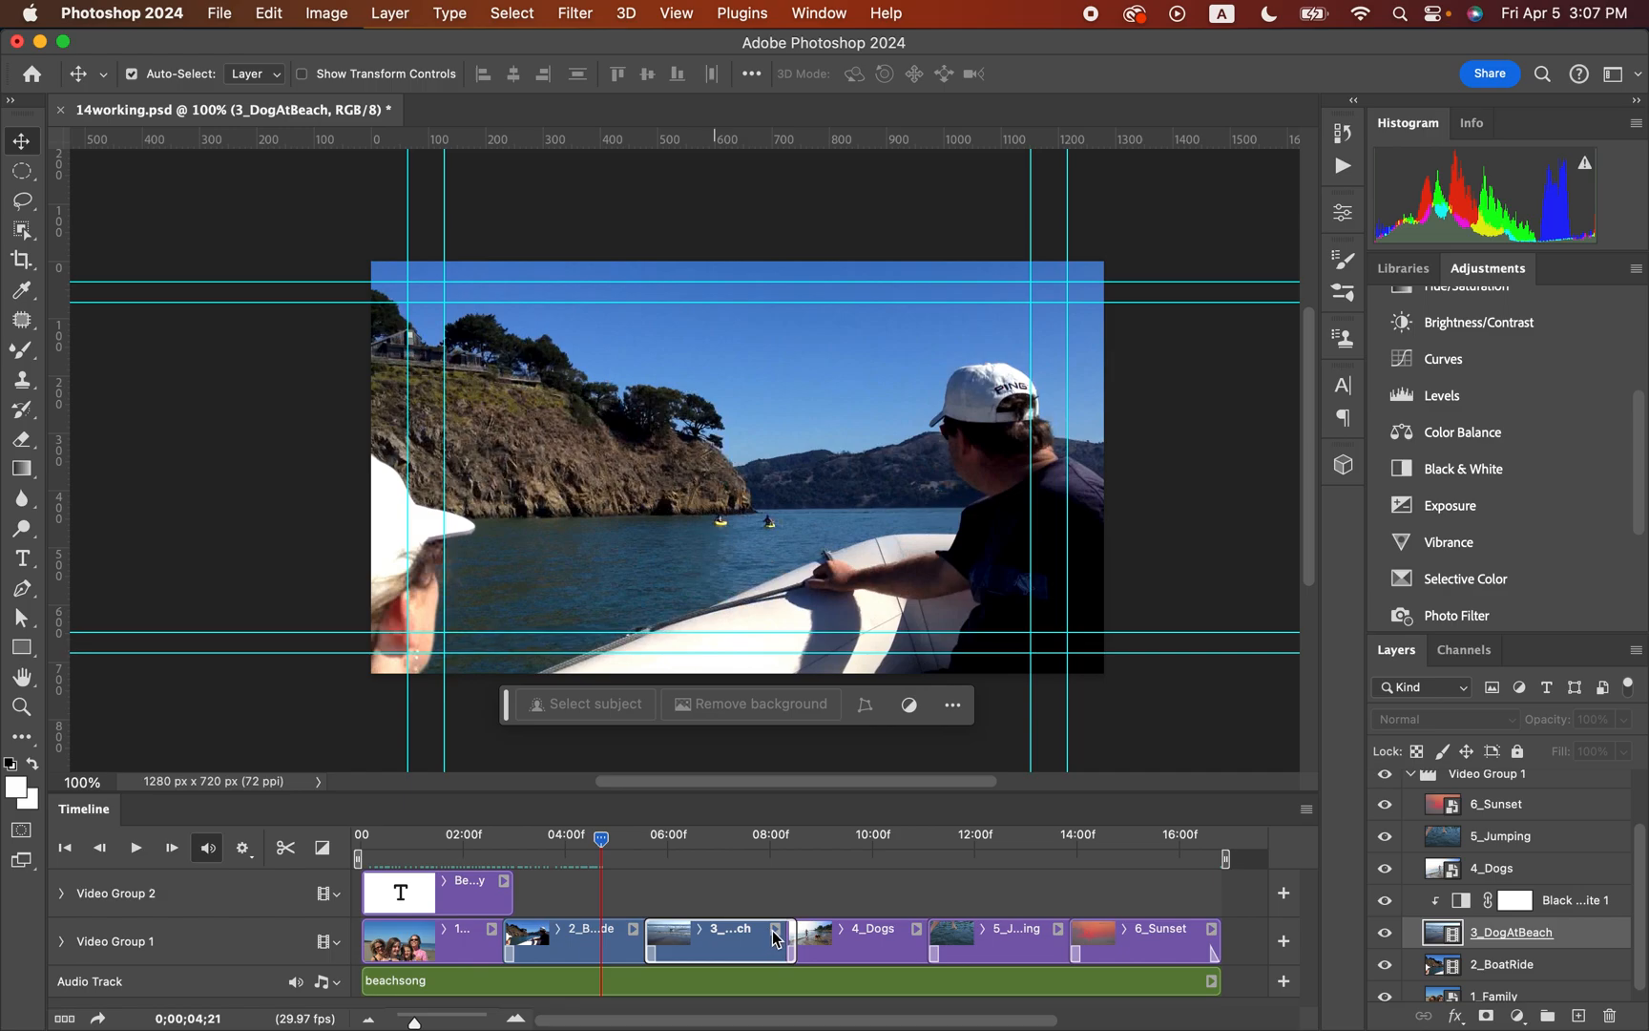
{"action": "left_click", "coordinate": [775, 930]}
{"action": "left_click", "coordinate": [834, 798]}
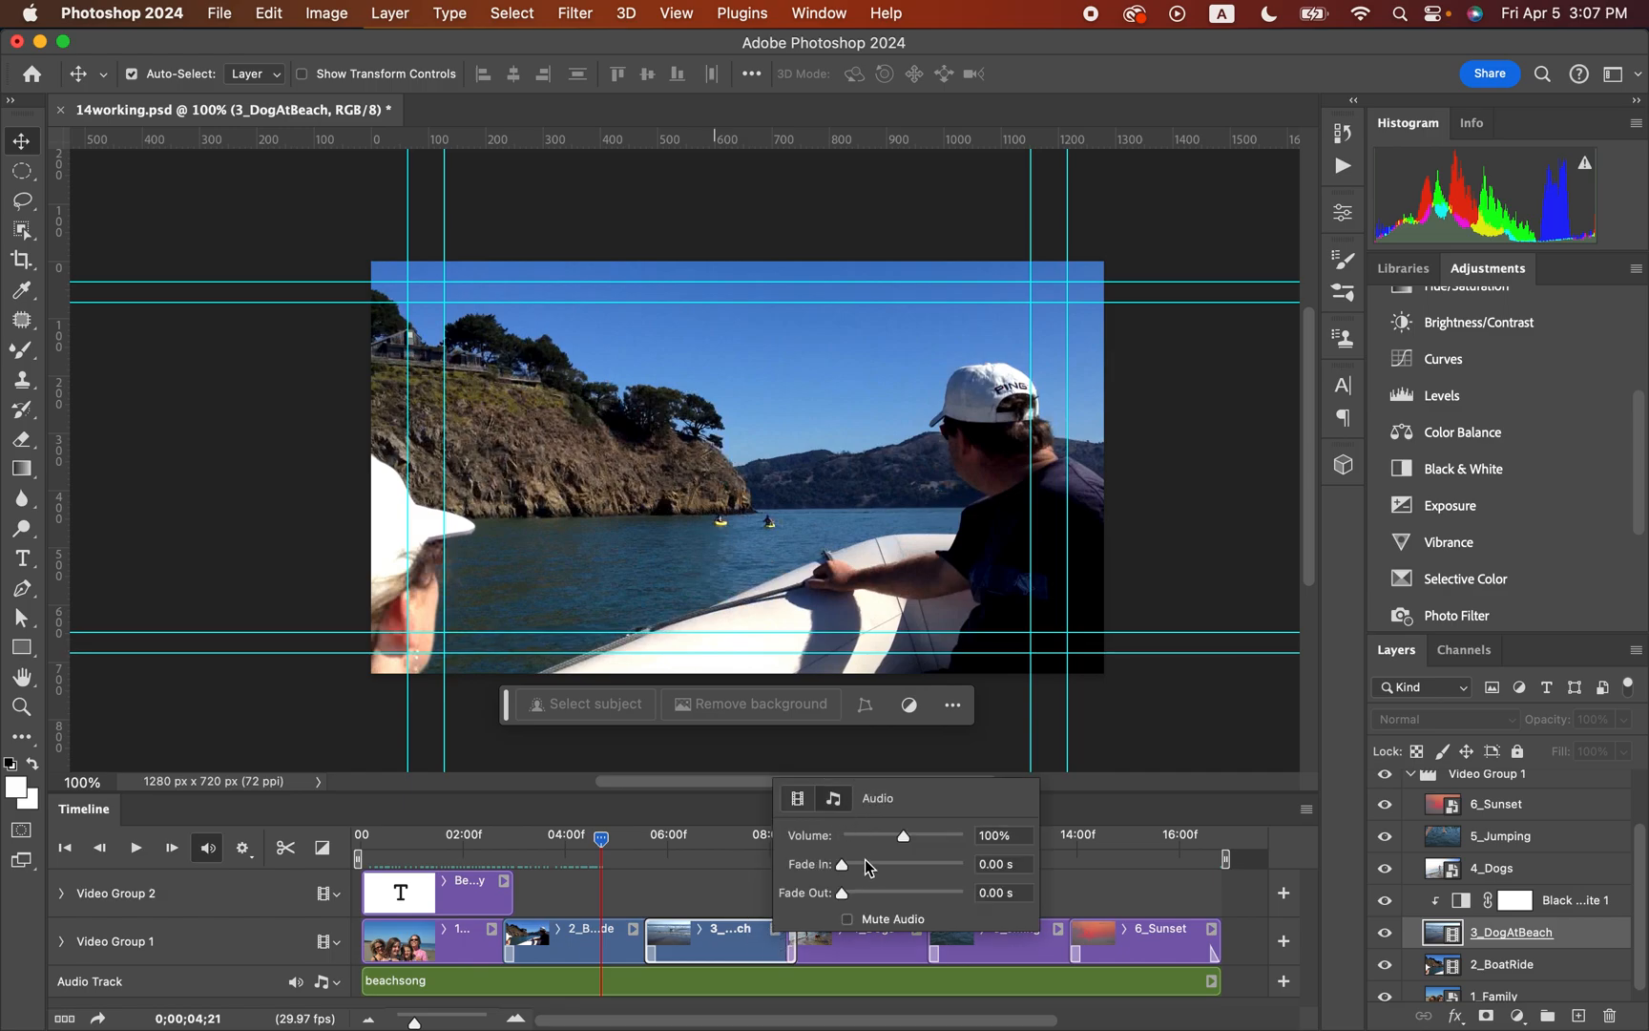
{"action": "left_click", "coordinate": [847, 919]}
{"action": "left_click", "coordinate": [736, 948]}
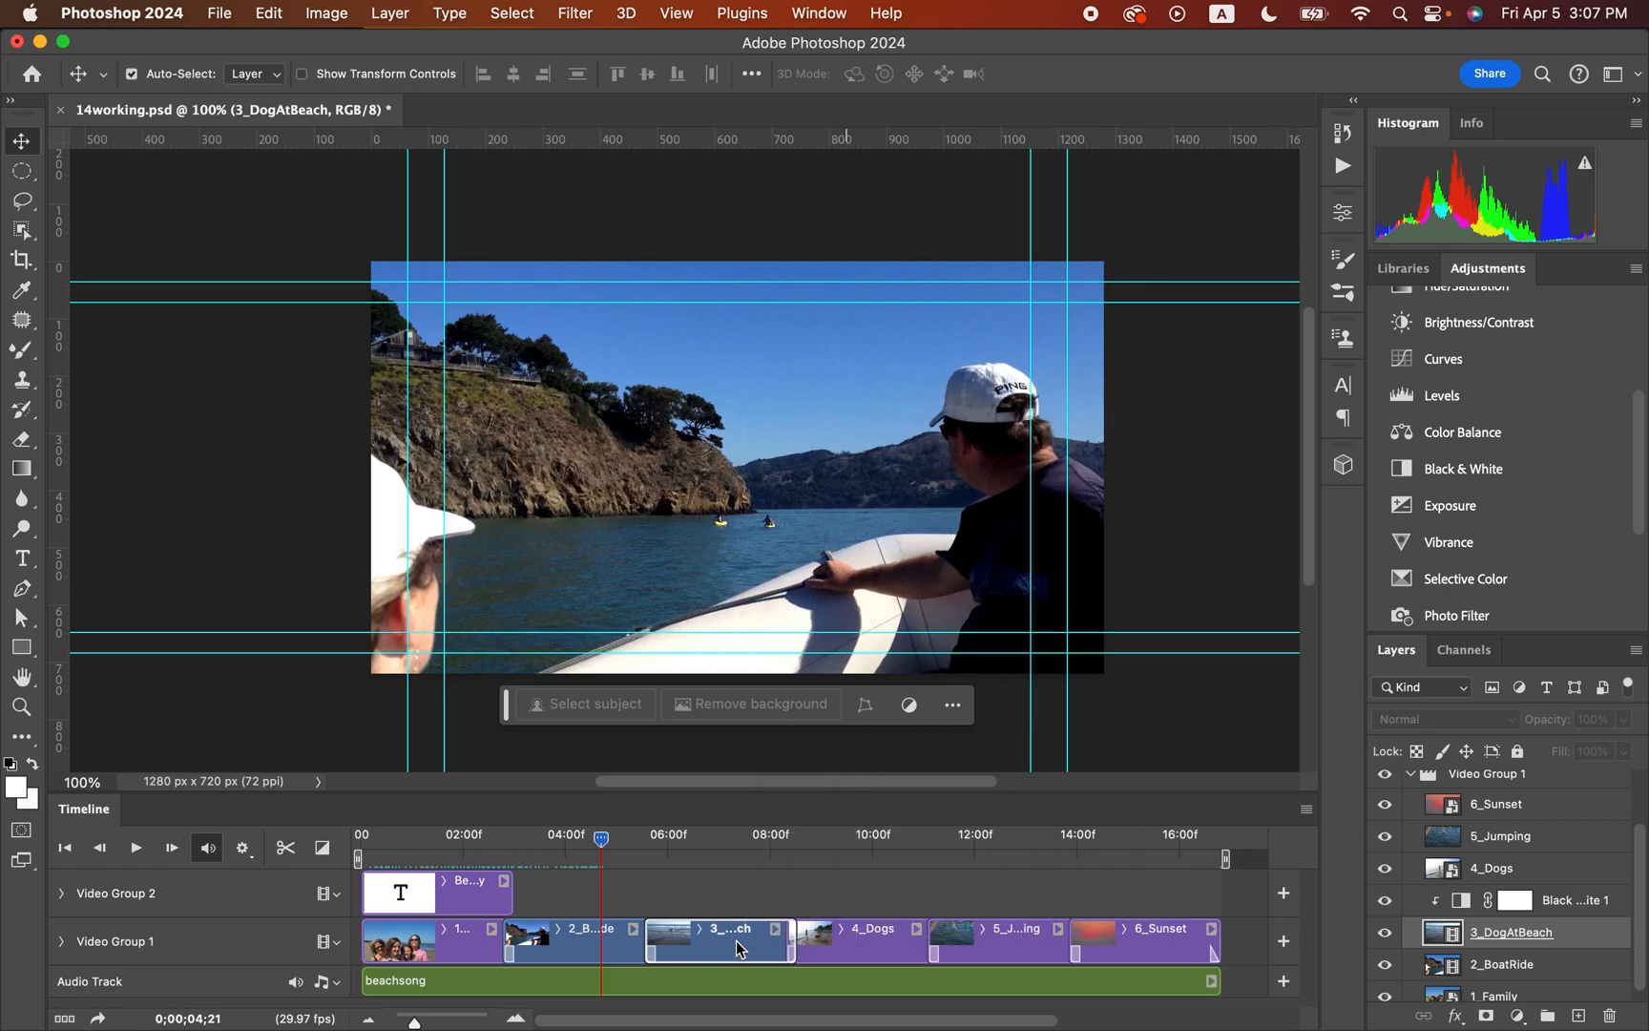
Step: Play the video from the 2_BoatRide clip through to the end and save the document
{"action": "key", "text": "space"}
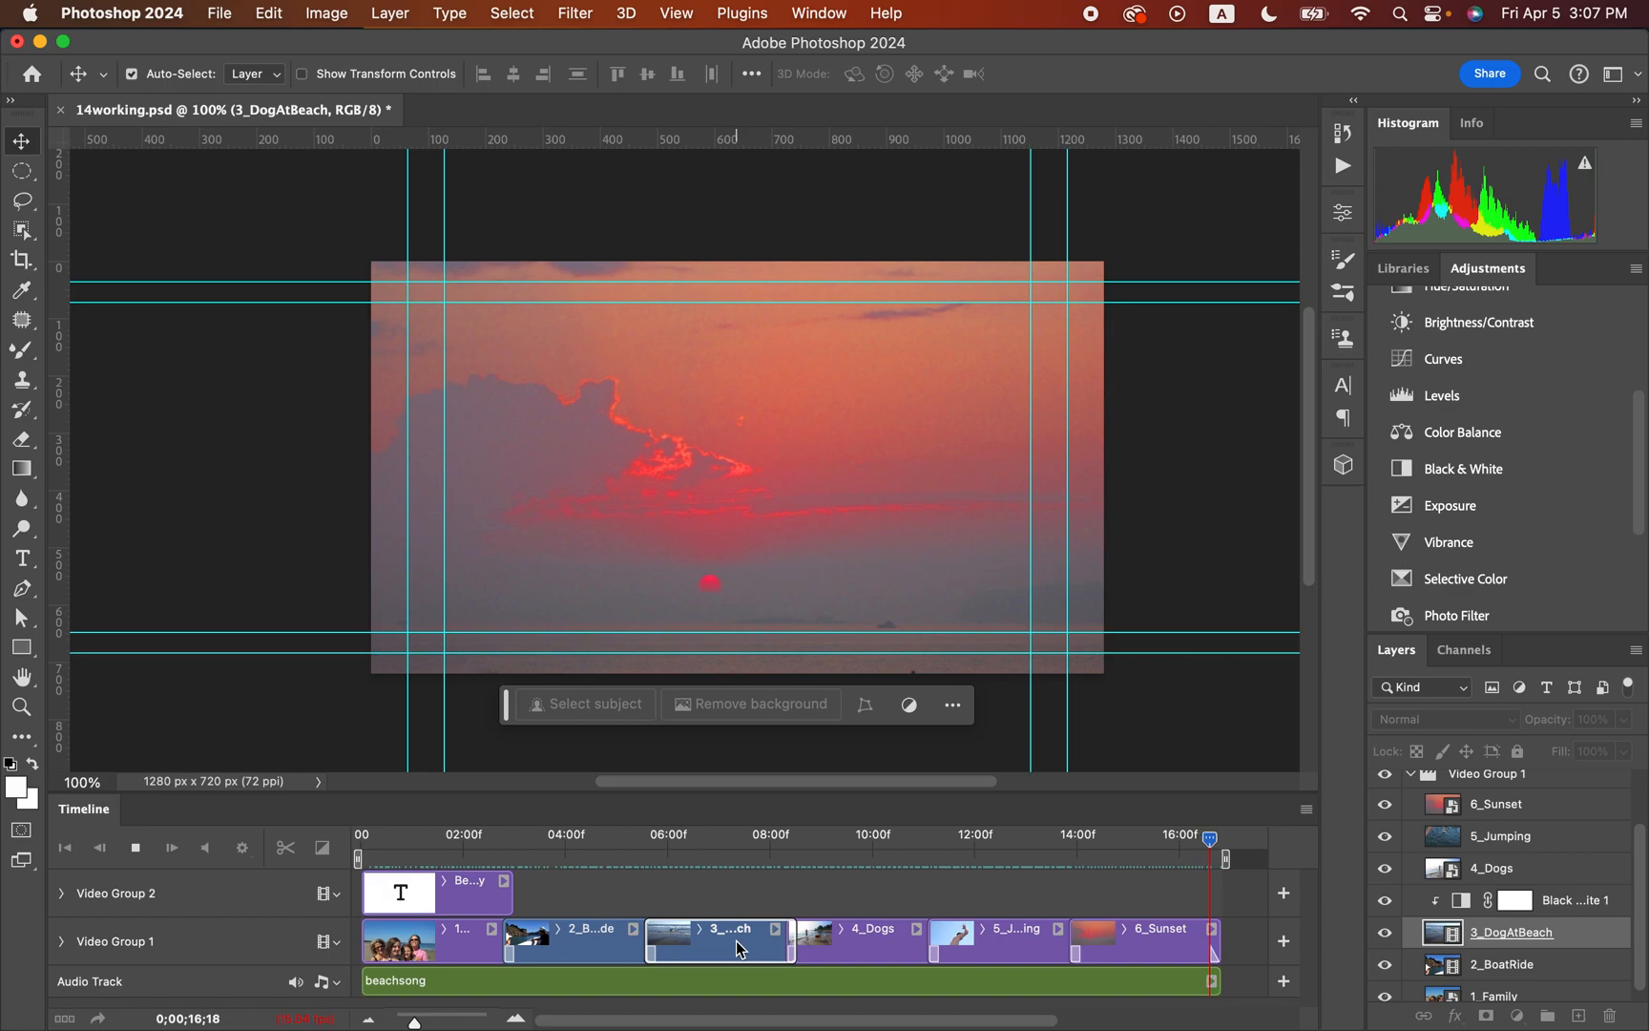
{"action": "key", "text": "super+s"}
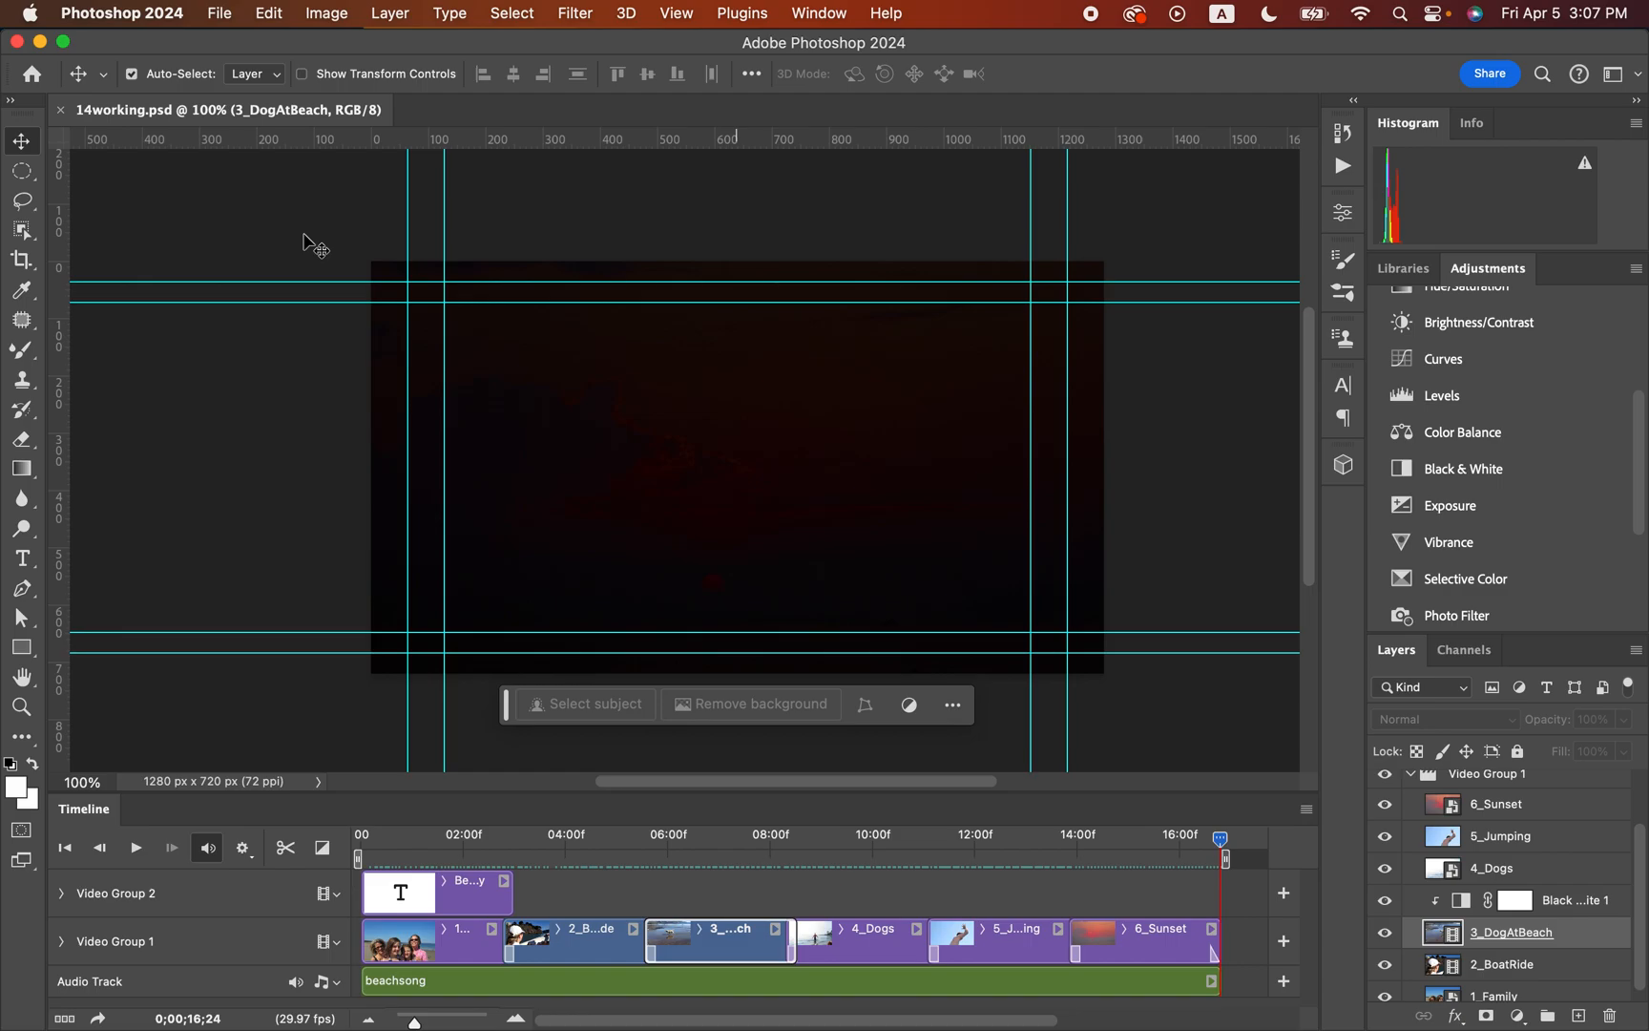
{"action": "left_click", "coordinate": [514, 15]}
{"action": "mouse_move", "coordinate": [457, 14]}
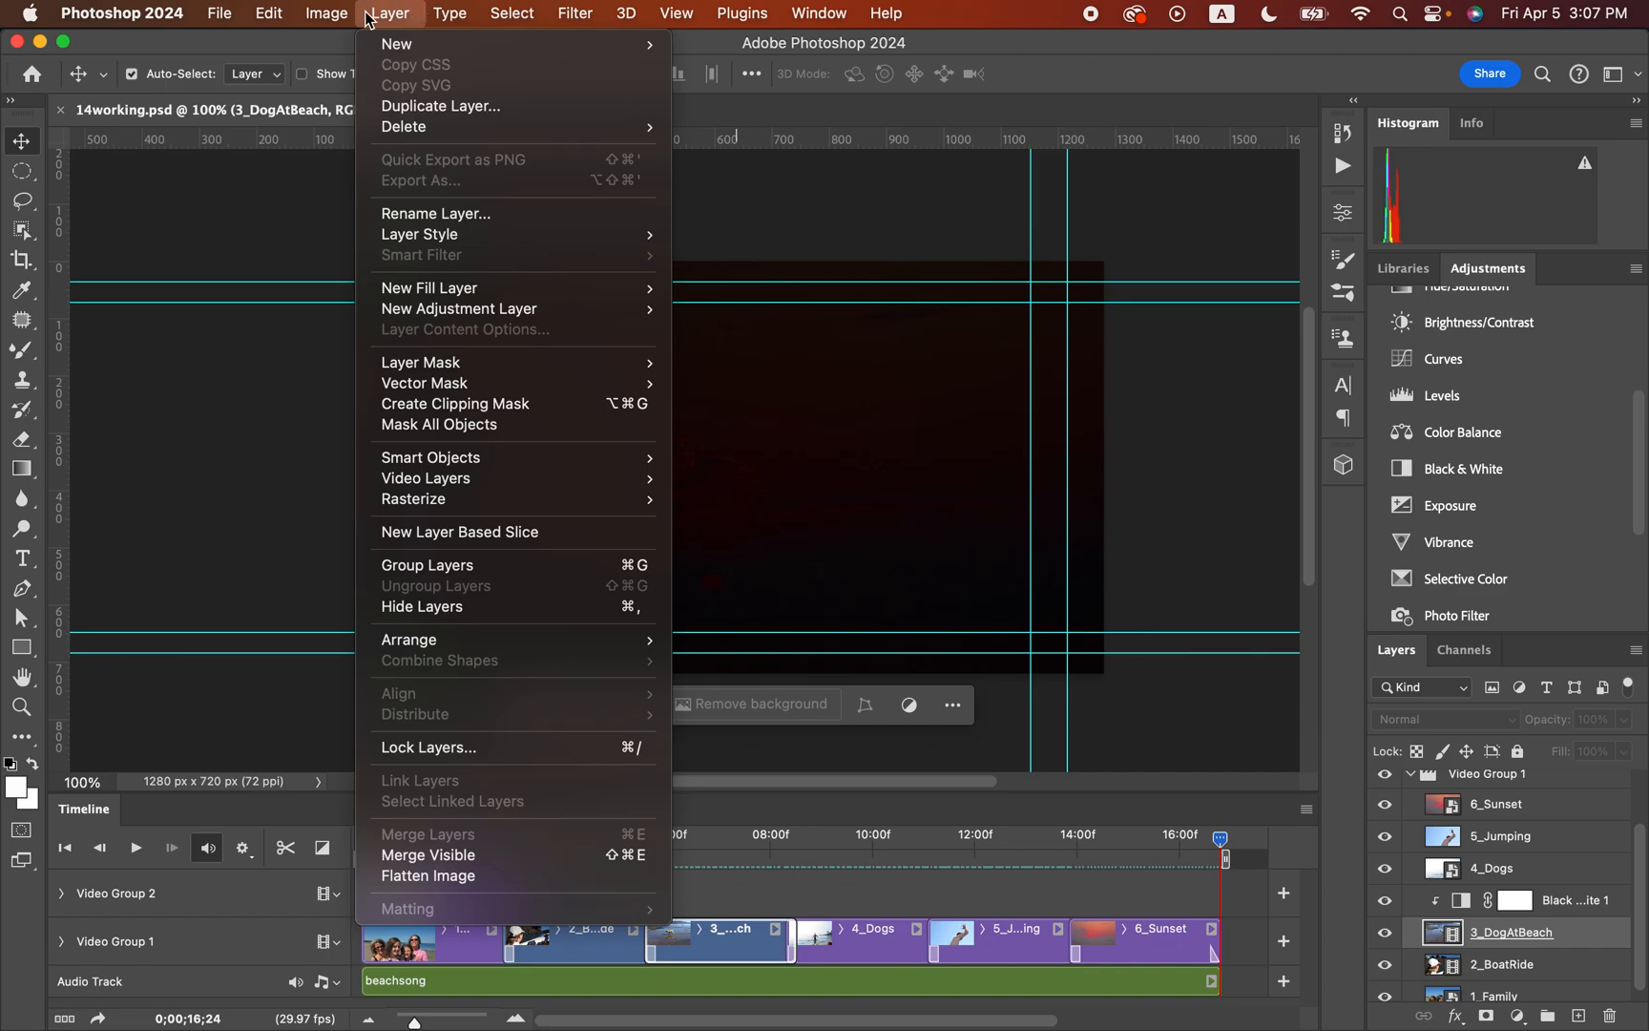
{"action": "mouse_move", "coordinate": [332, 21]}
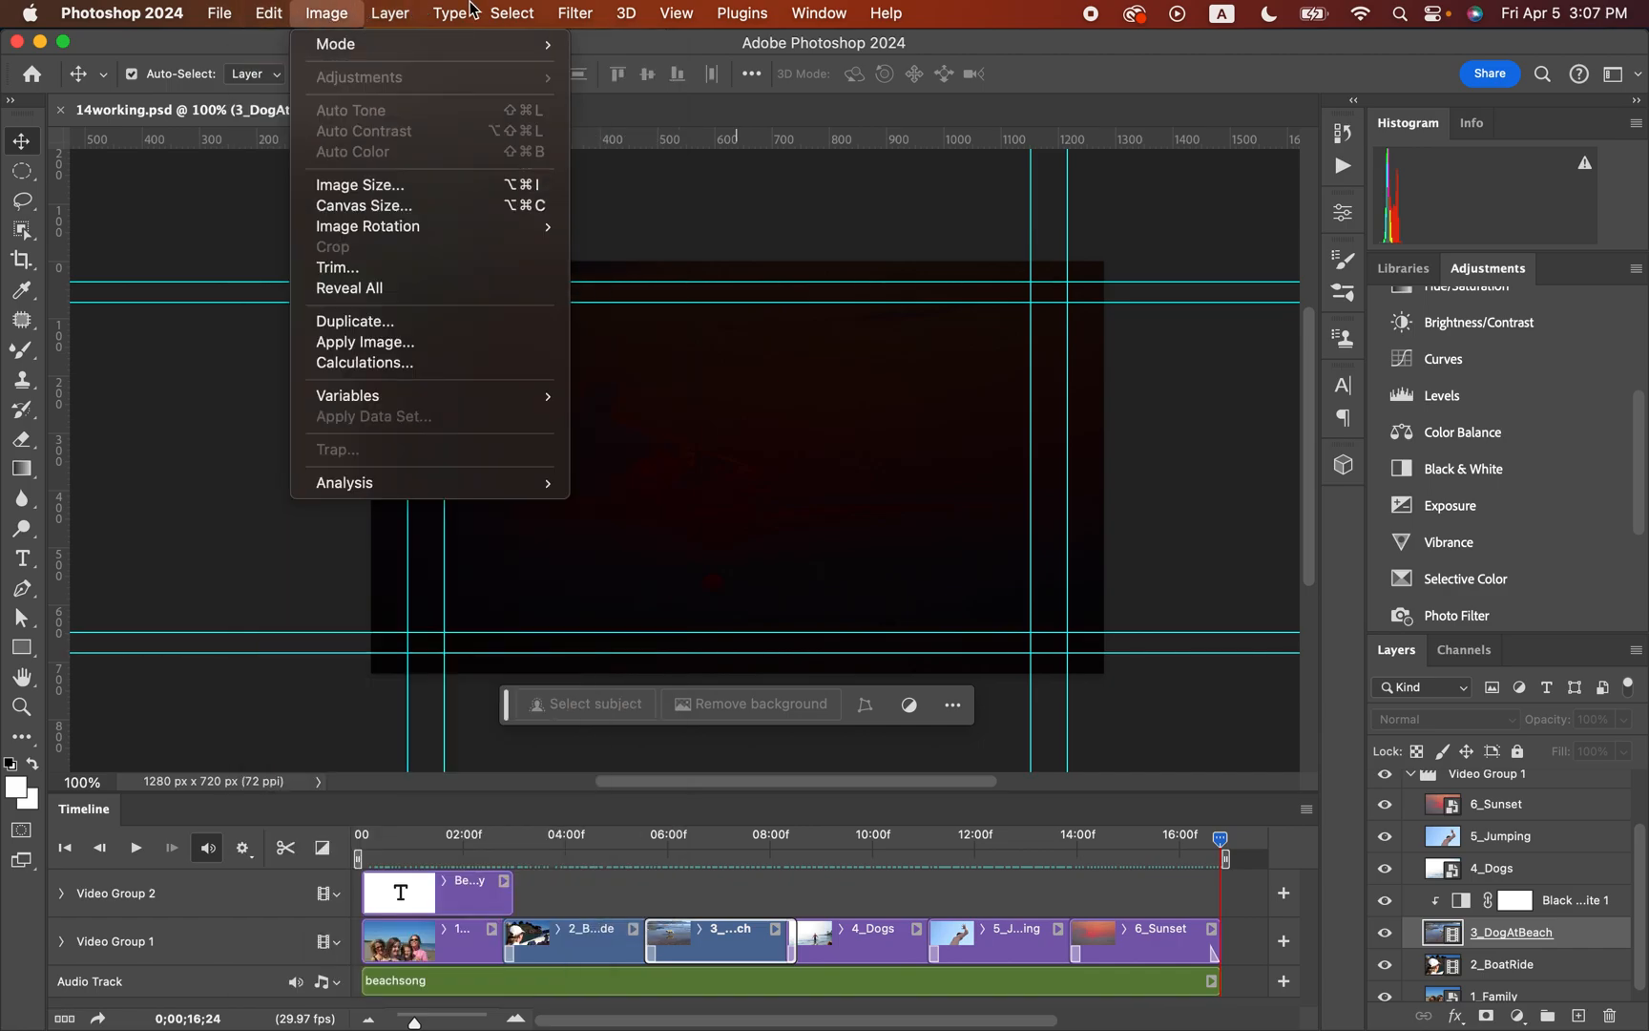
{"action": "mouse_move", "coordinate": [673, 16]}
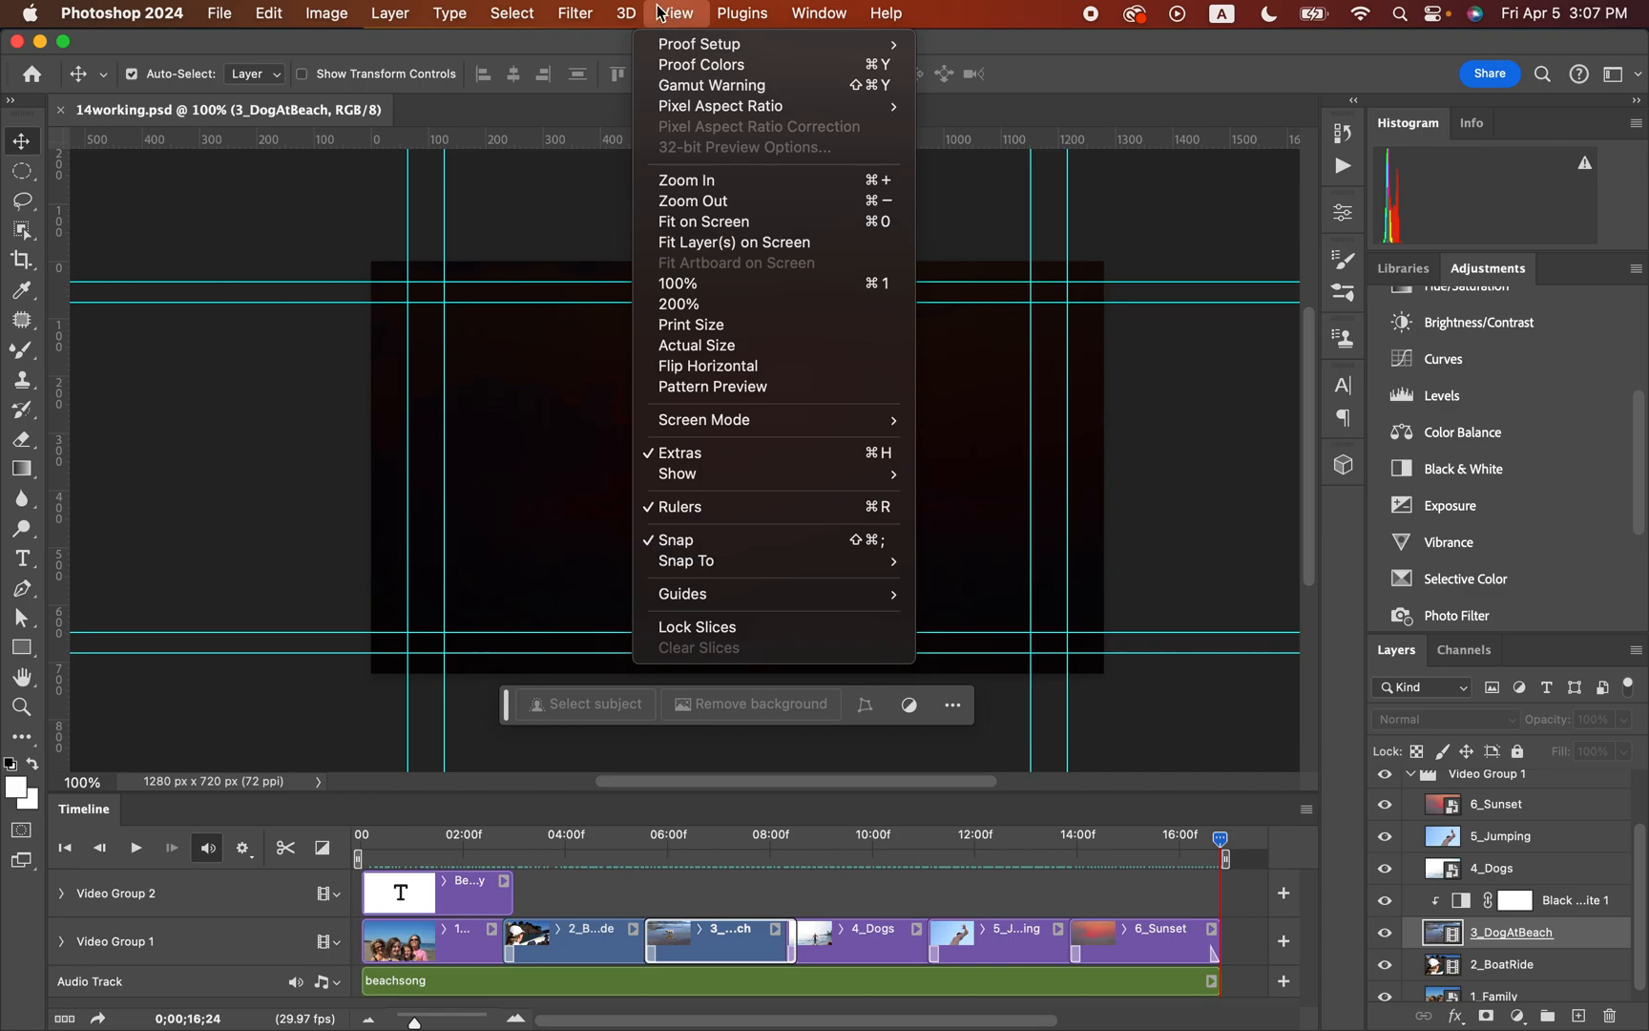
{"action": "mouse_move", "coordinate": [620, 17]}
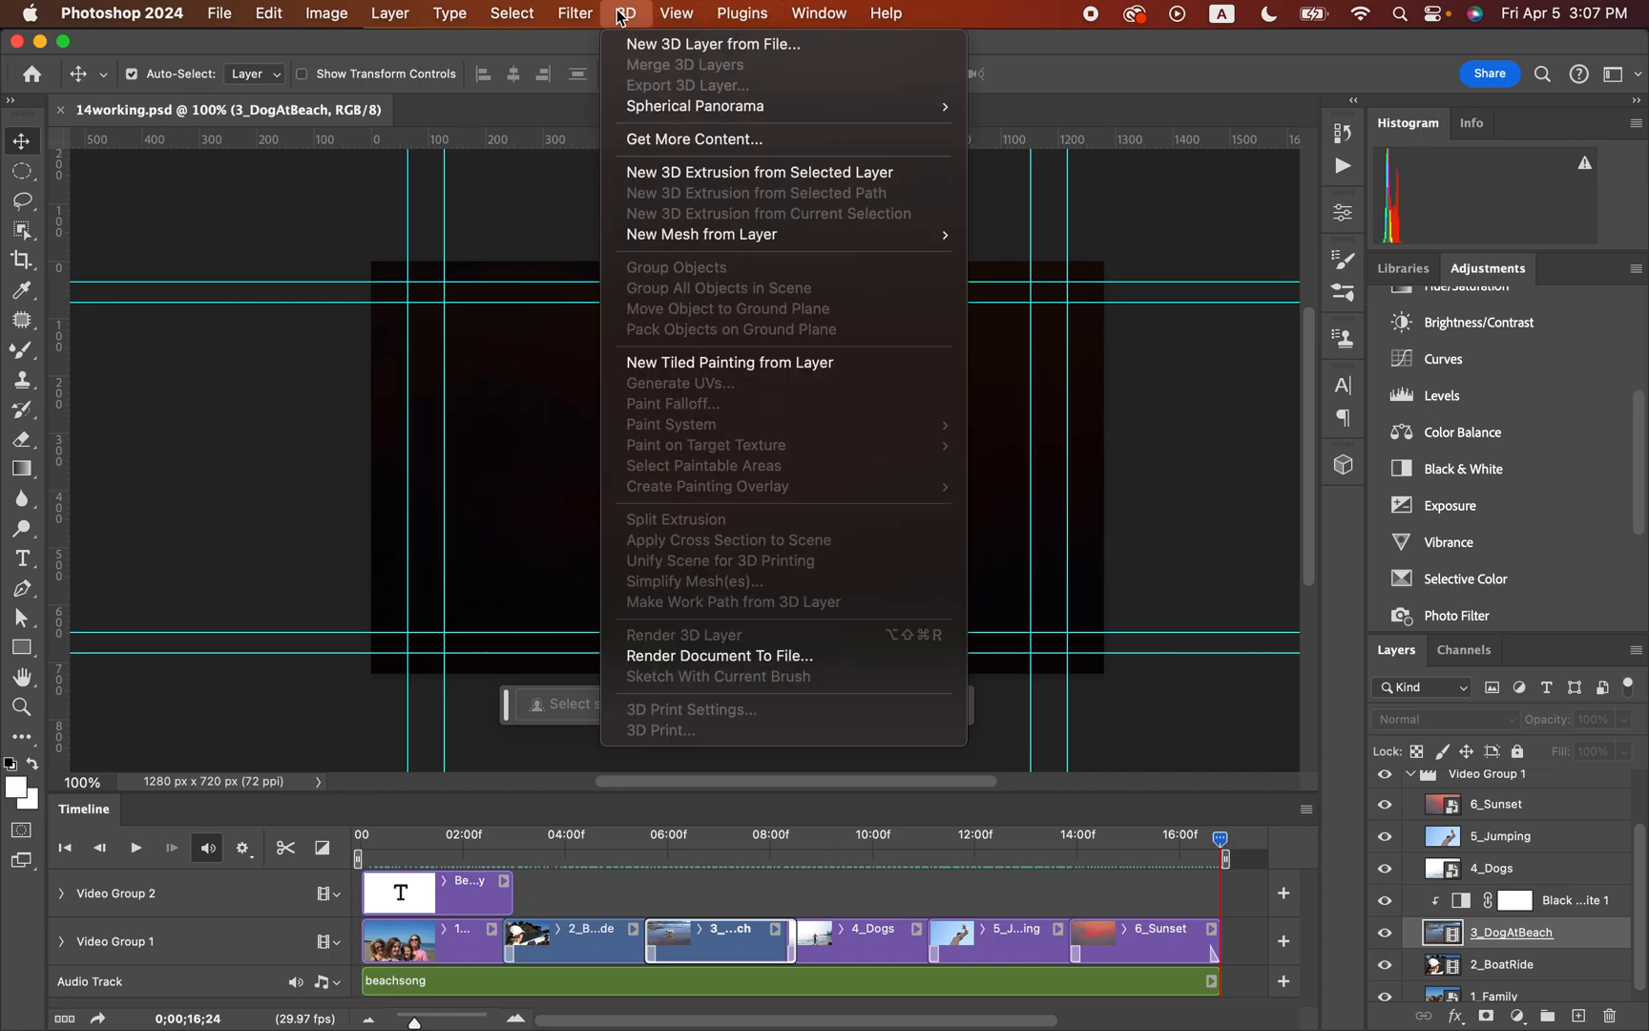
{"action": "mouse_move", "coordinate": [520, 14]}
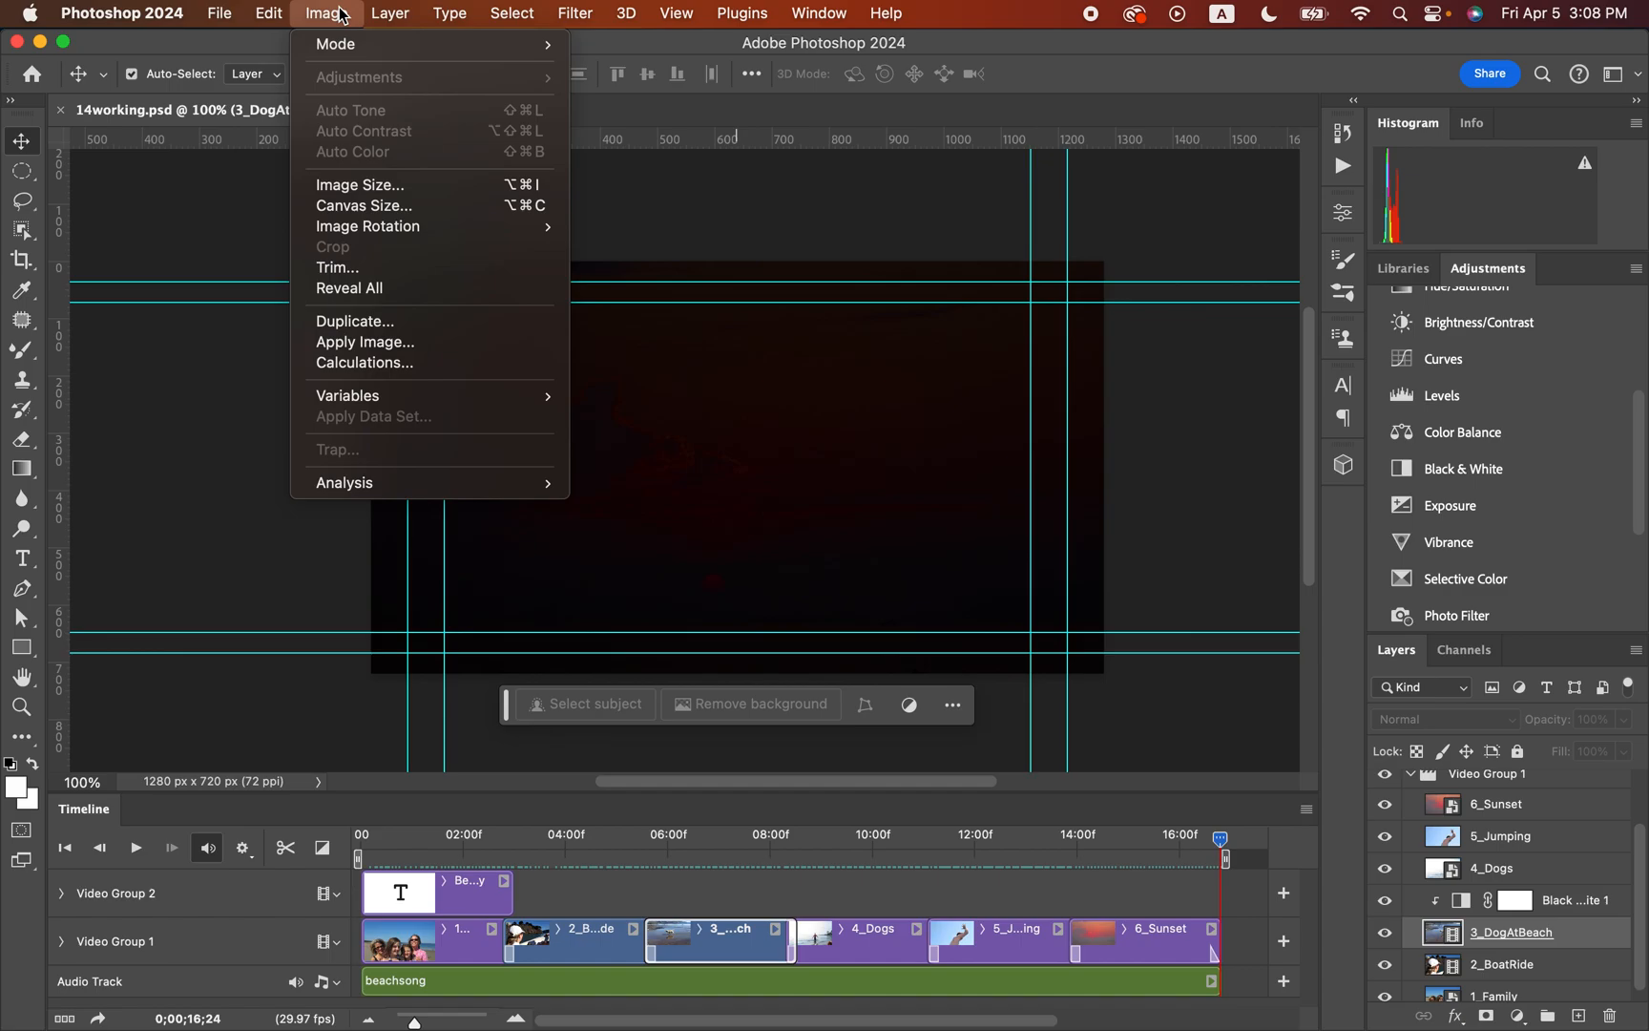
{"action": "mouse_move", "coordinate": [265, 17]}
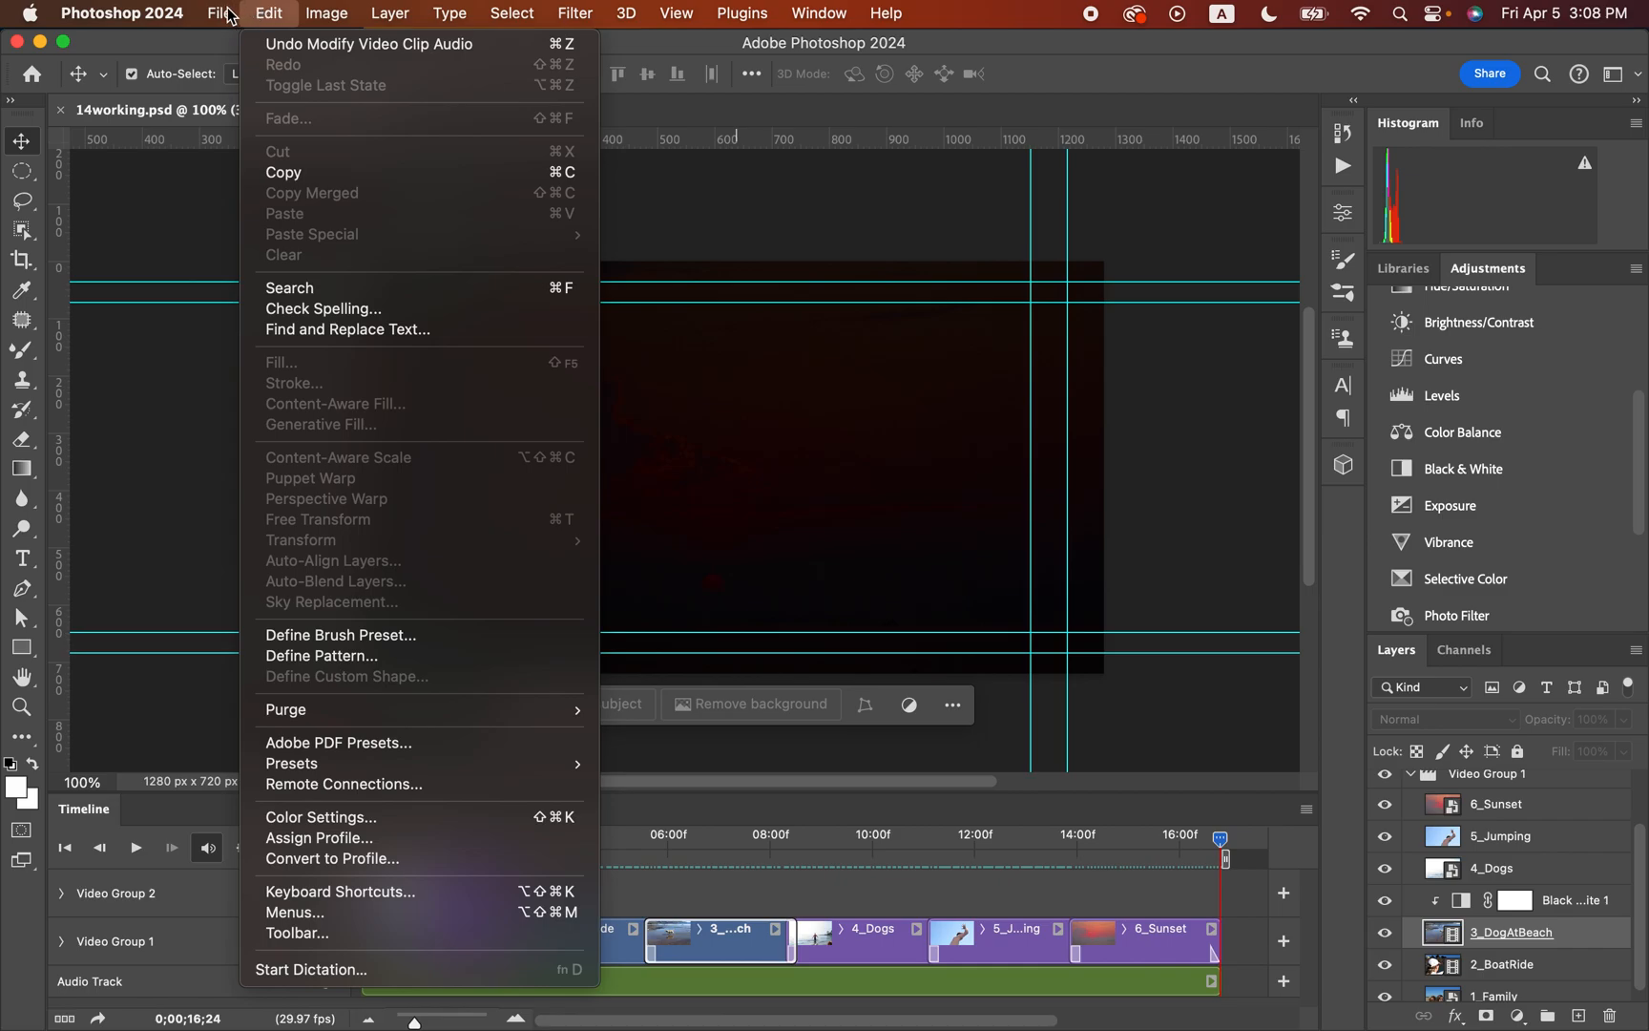
Step: Start a Render Video export, name the output 11working.mp4, and choose the Lesson11 folder as its destination
{"action": "mouse_move", "coordinate": [216, 15]}
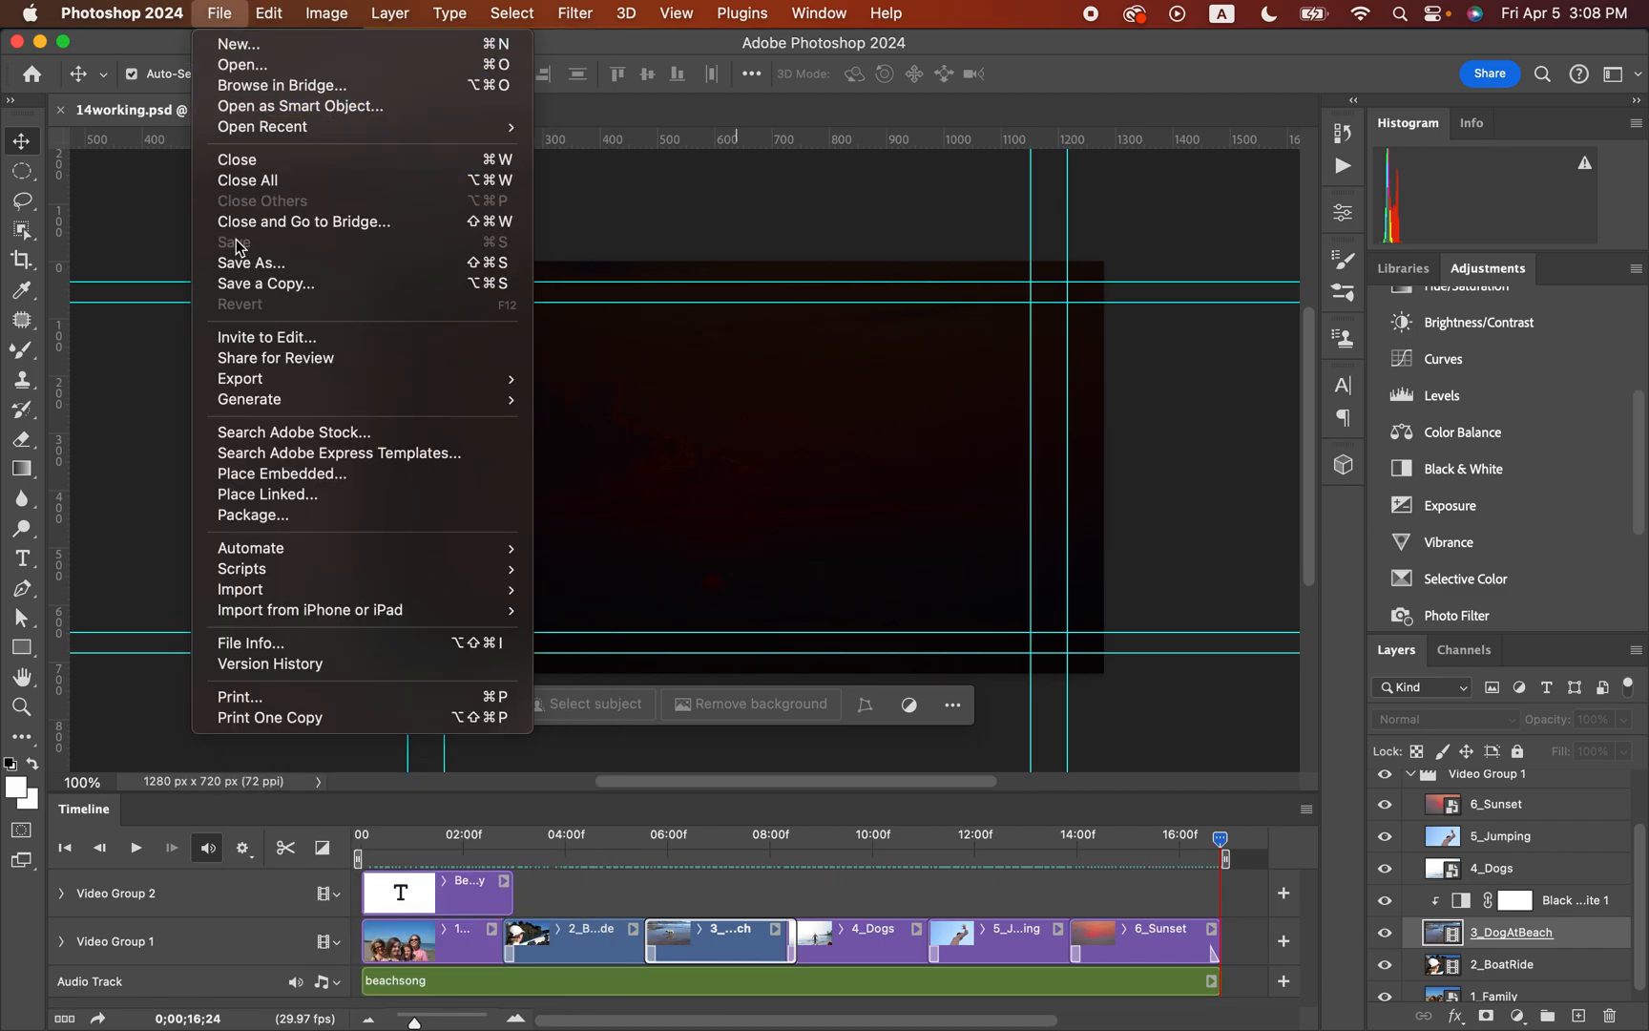
{"action": "mouse_move", "coordinate": [250, 385]}
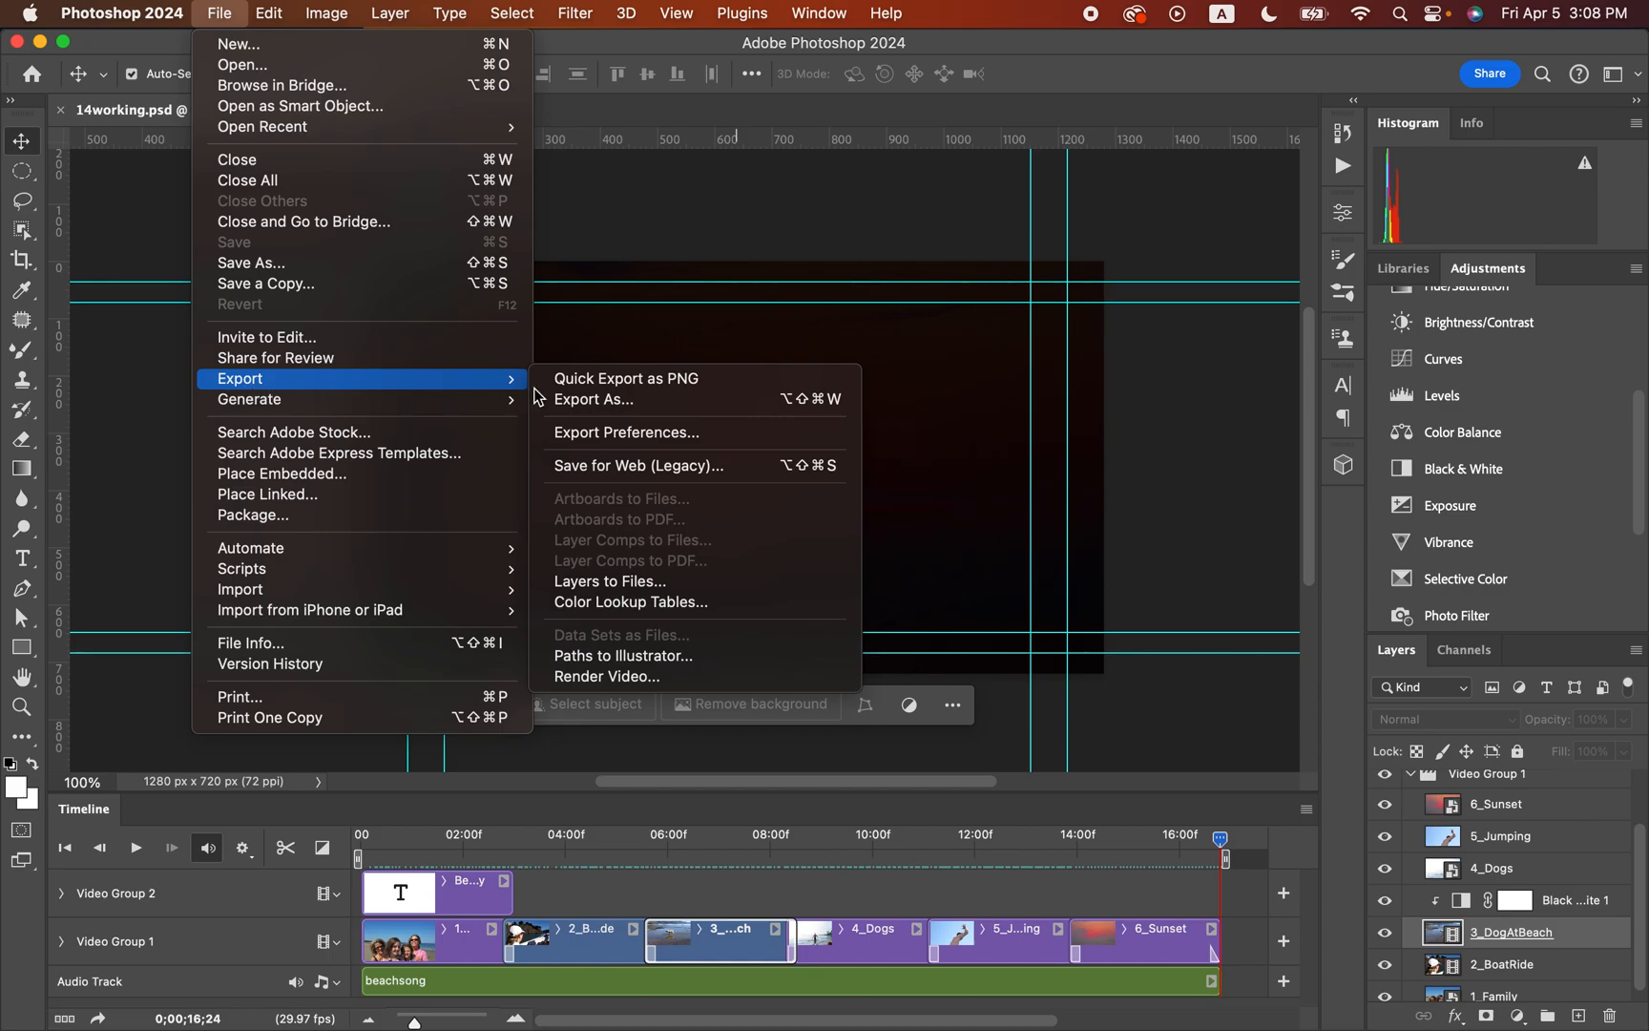
{"action": "left_click", "coordinate": [618, 680]}
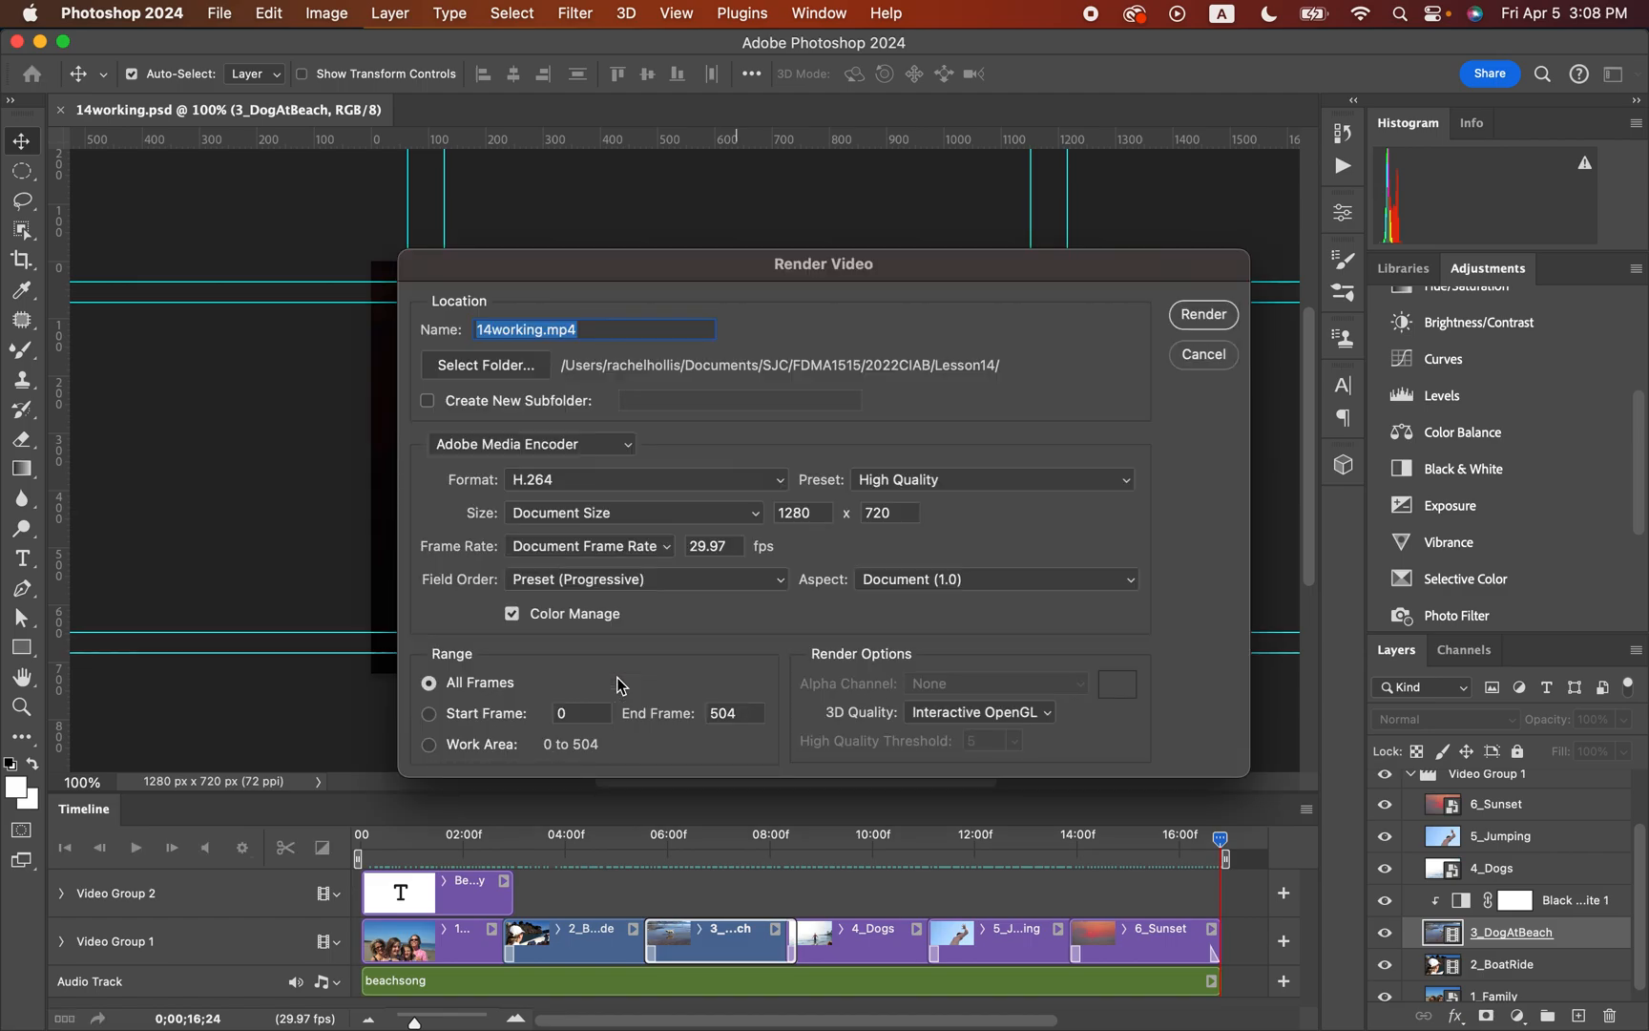
{"action": "left_click", "coordinate": [496, 329]}
{"action": "key", "text": "BackSpace"}
{"action": "type", "text": "1"}
{"action": "left_click", "coordinate": [459, 367]}
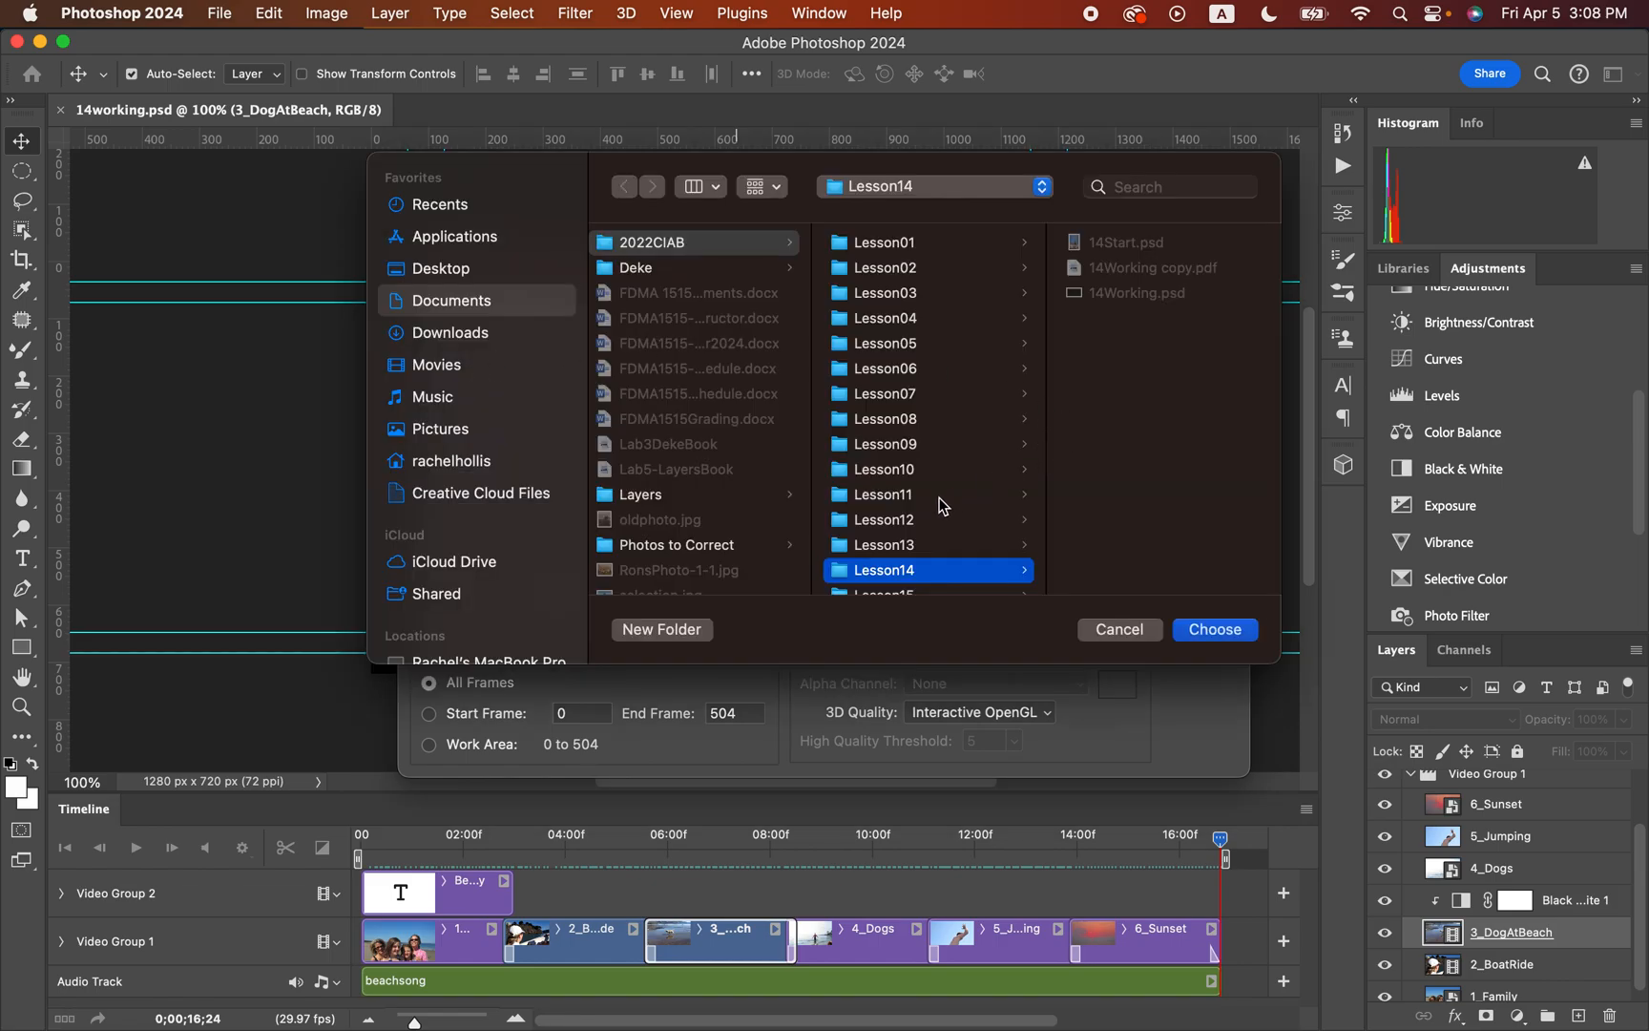
{"action": "left_click", "coordinate": [939, 495]}
{"action": "left_click", "coordinate": [1209, 632]}
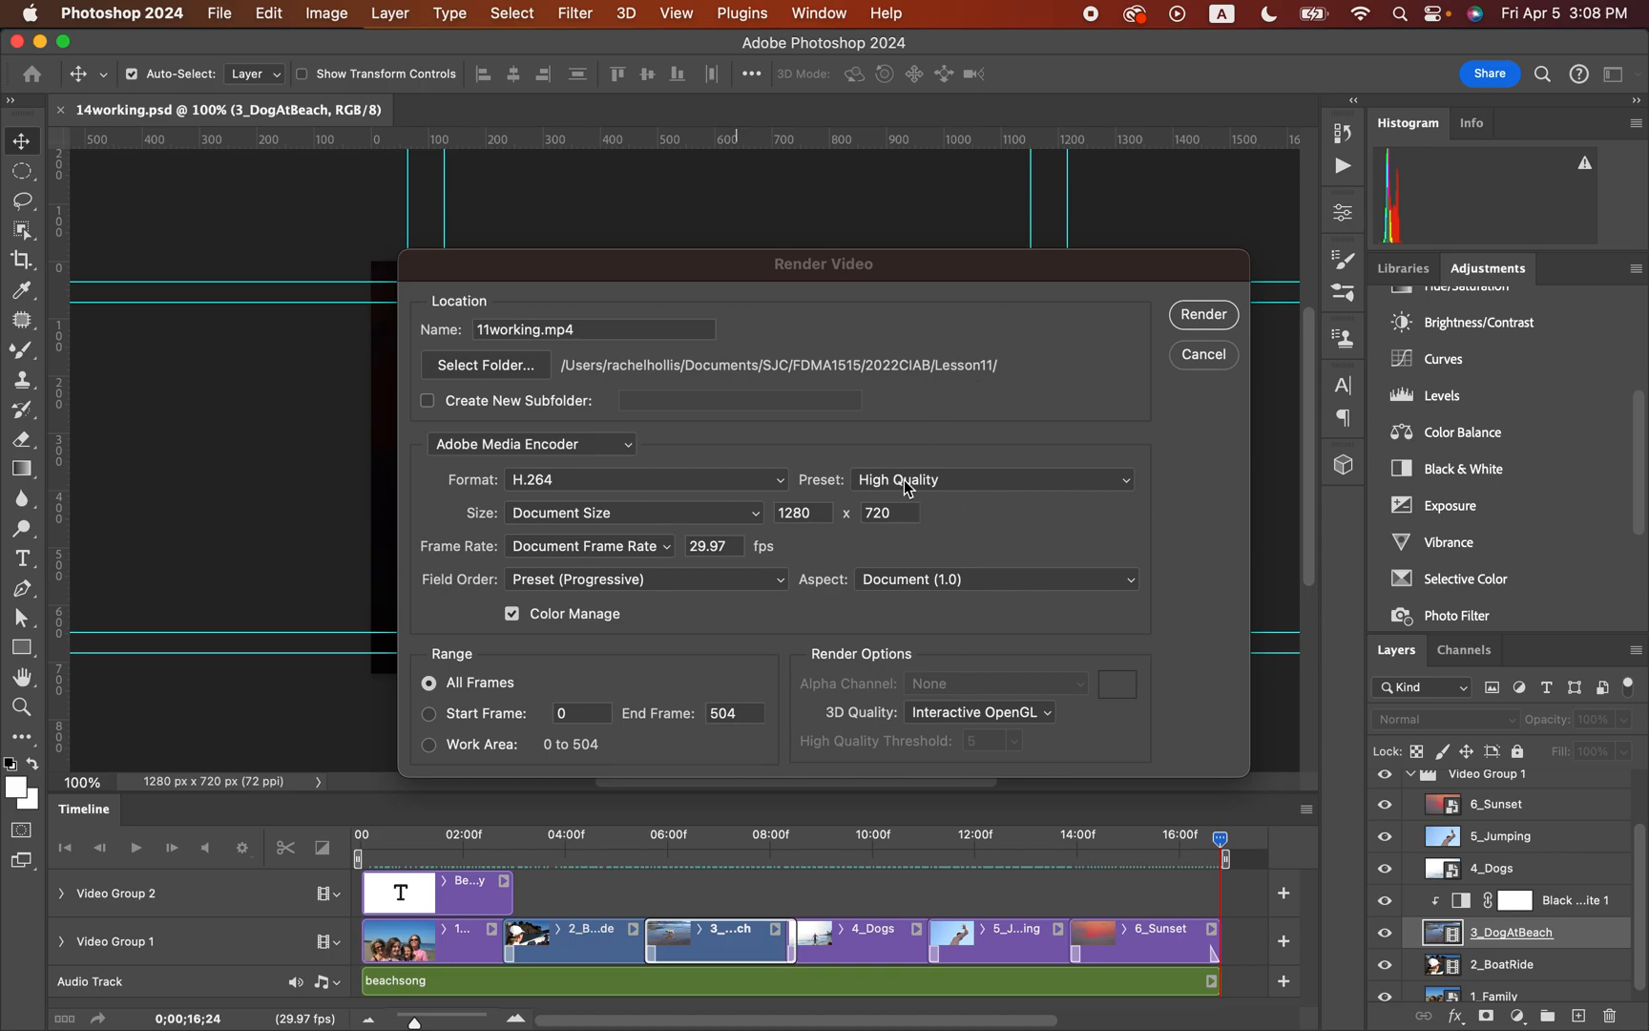
Step: Set the render preset to YouTube HD 720p 29.97 and render the video
{"action": "left_click", "coordinate": [966, 487]}
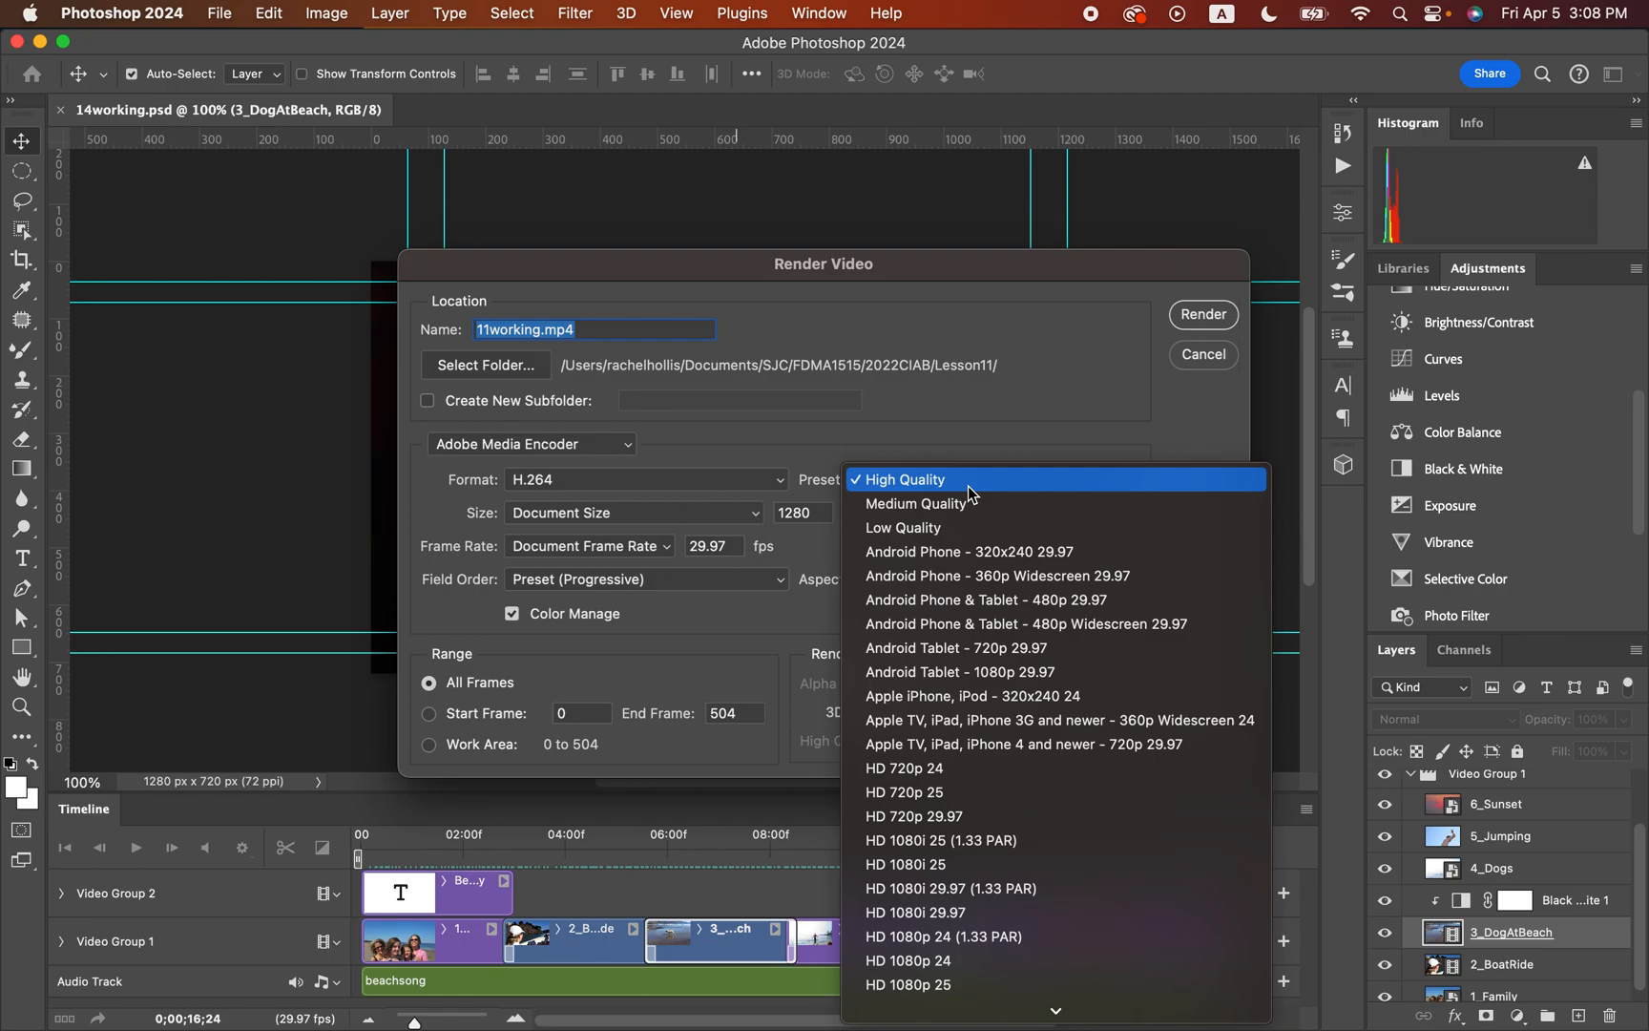
{"action": "scroll", "coordinate": [940, 750], "scroll_direction": "down", "scroll_amount": 5}
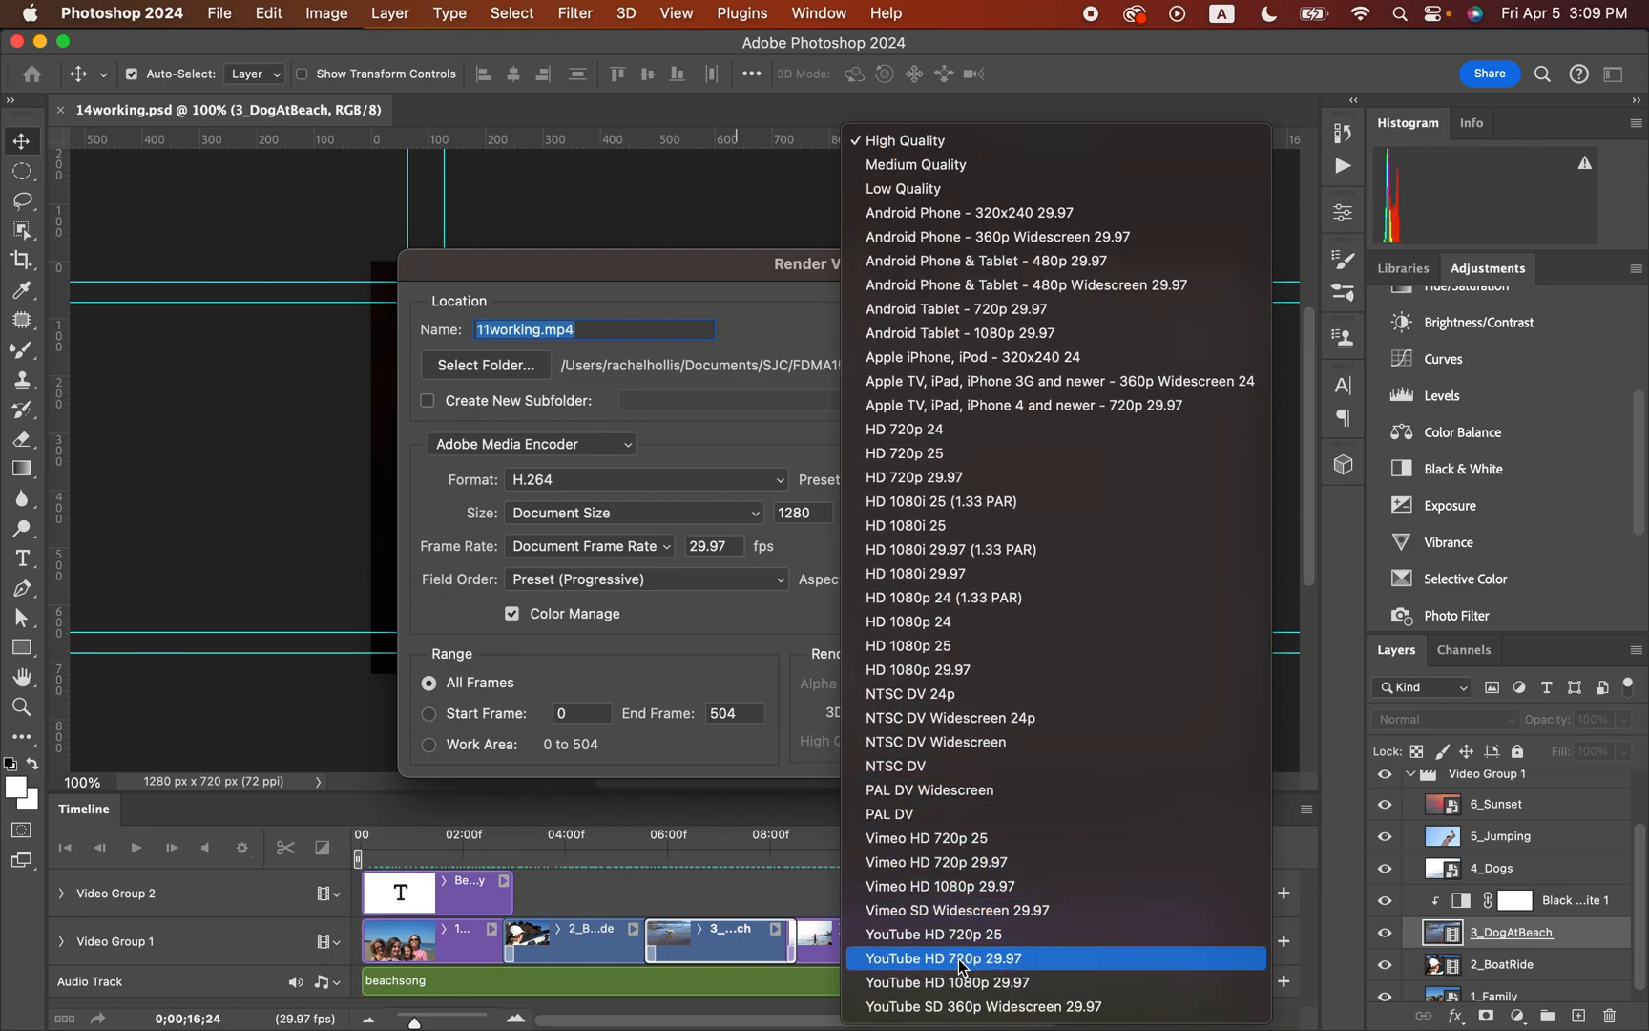
{"action": "left_click", "coordinate": [1017, 959]}
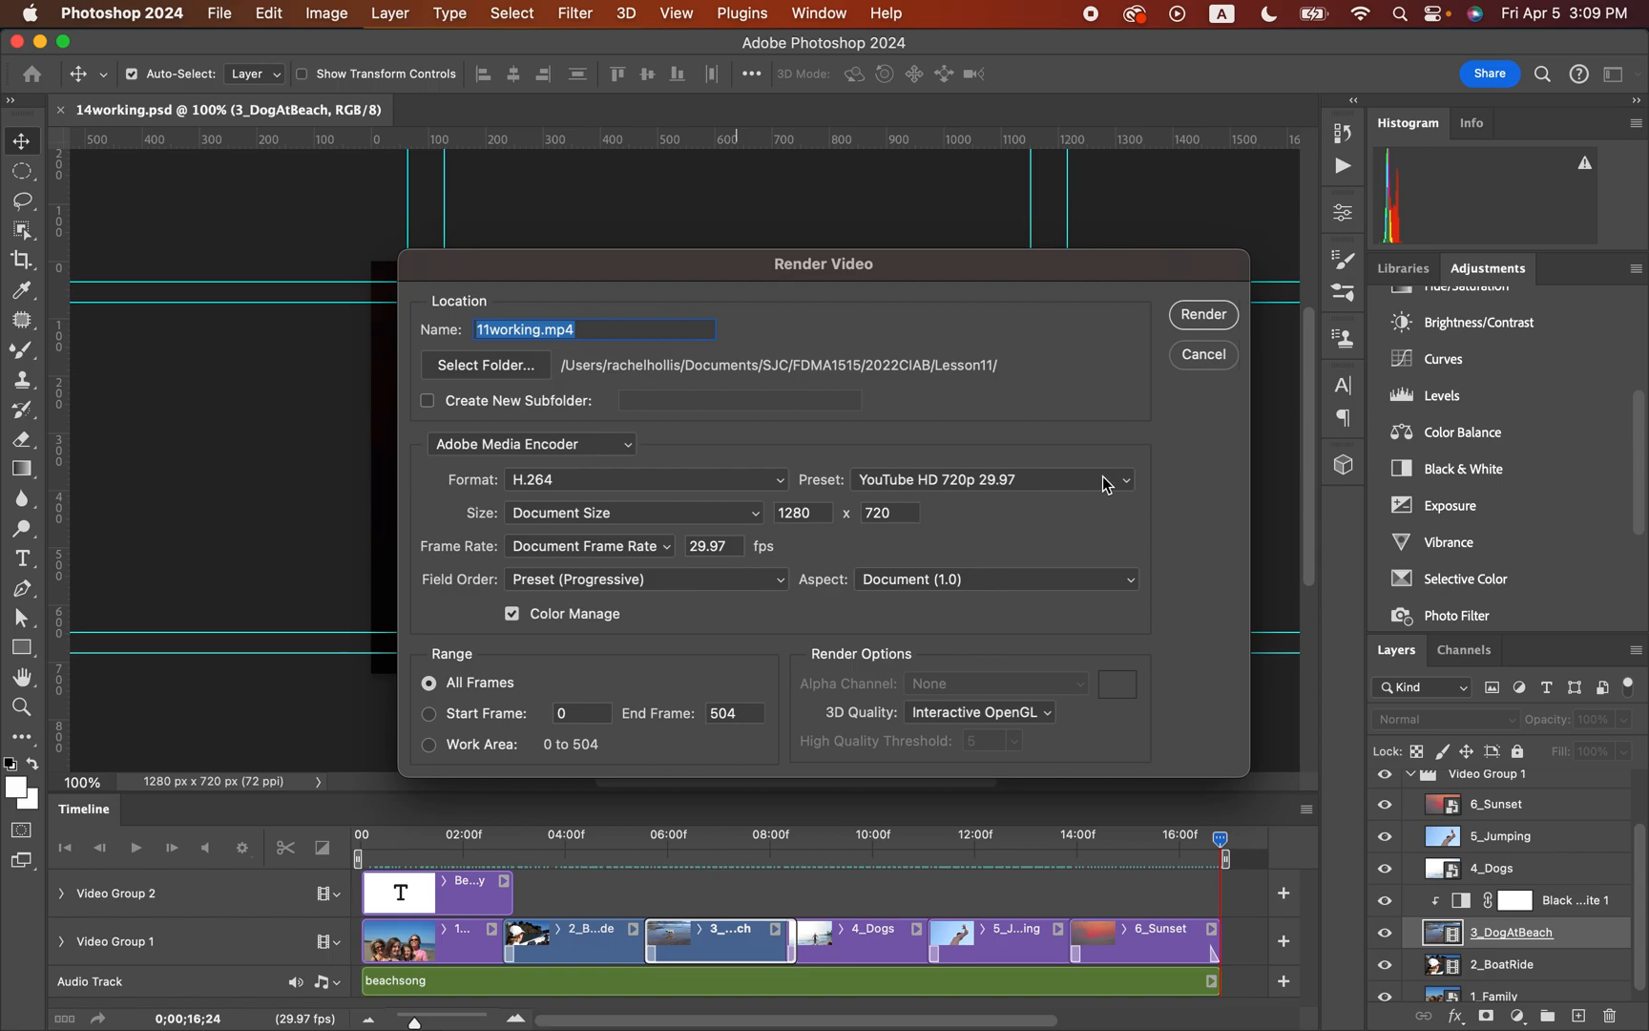
{"action": "left_click", "coordinate": [1205, 316]}
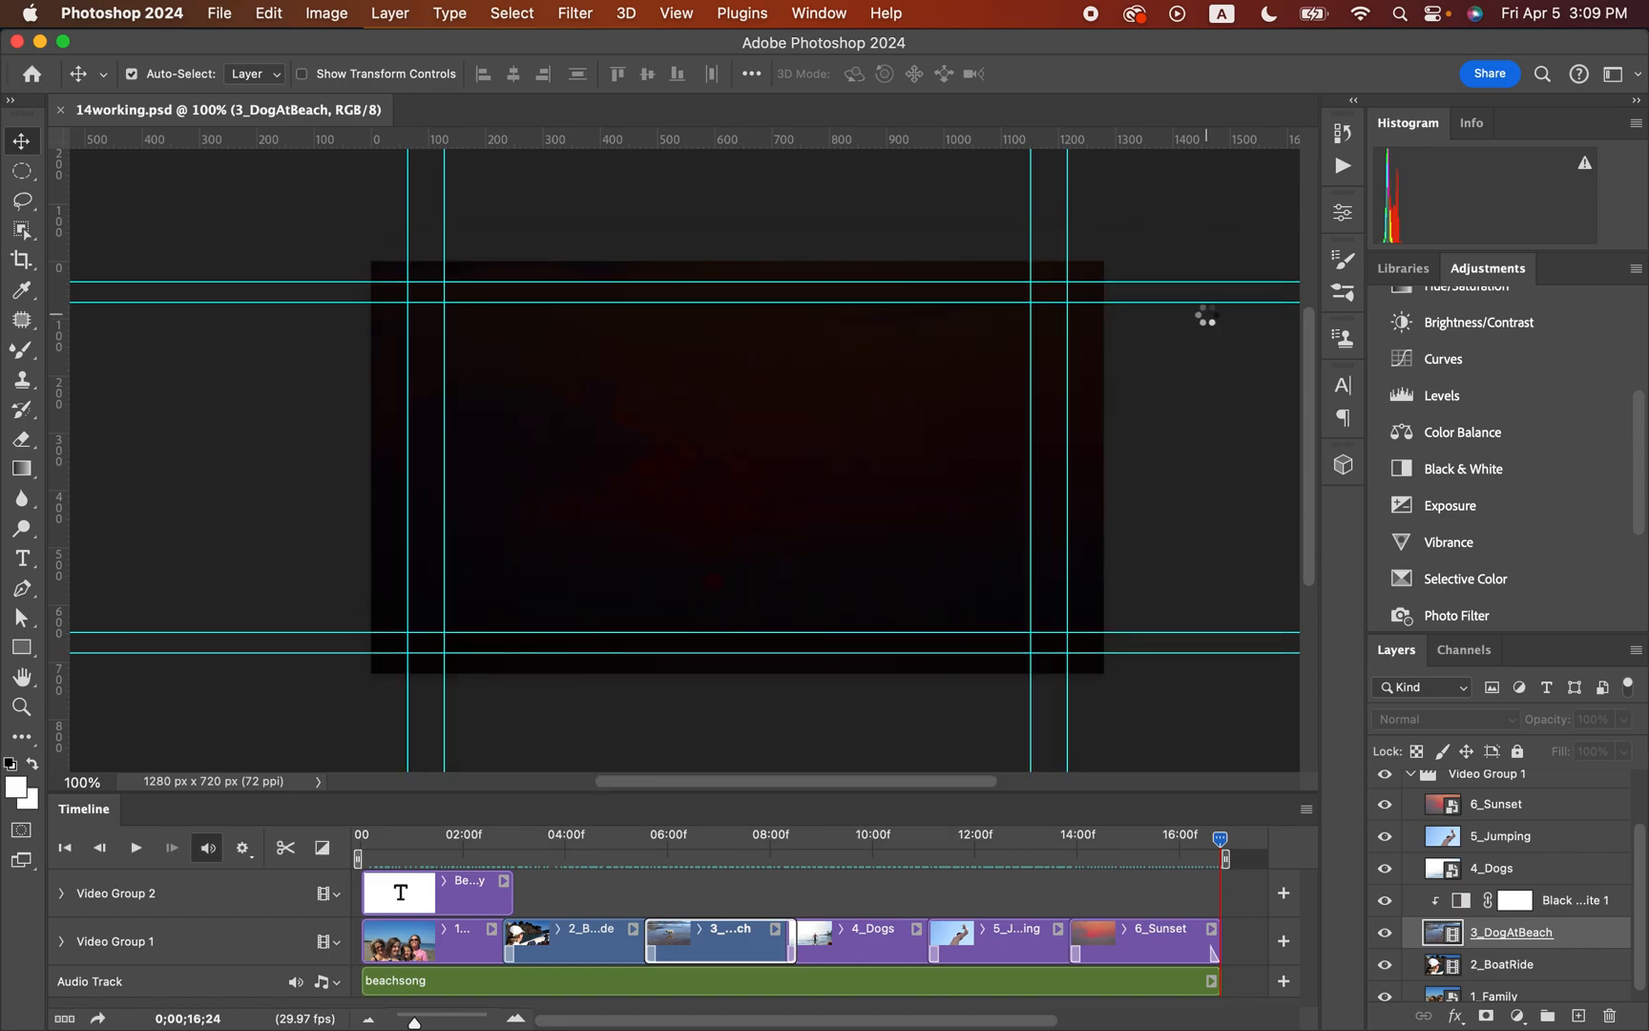